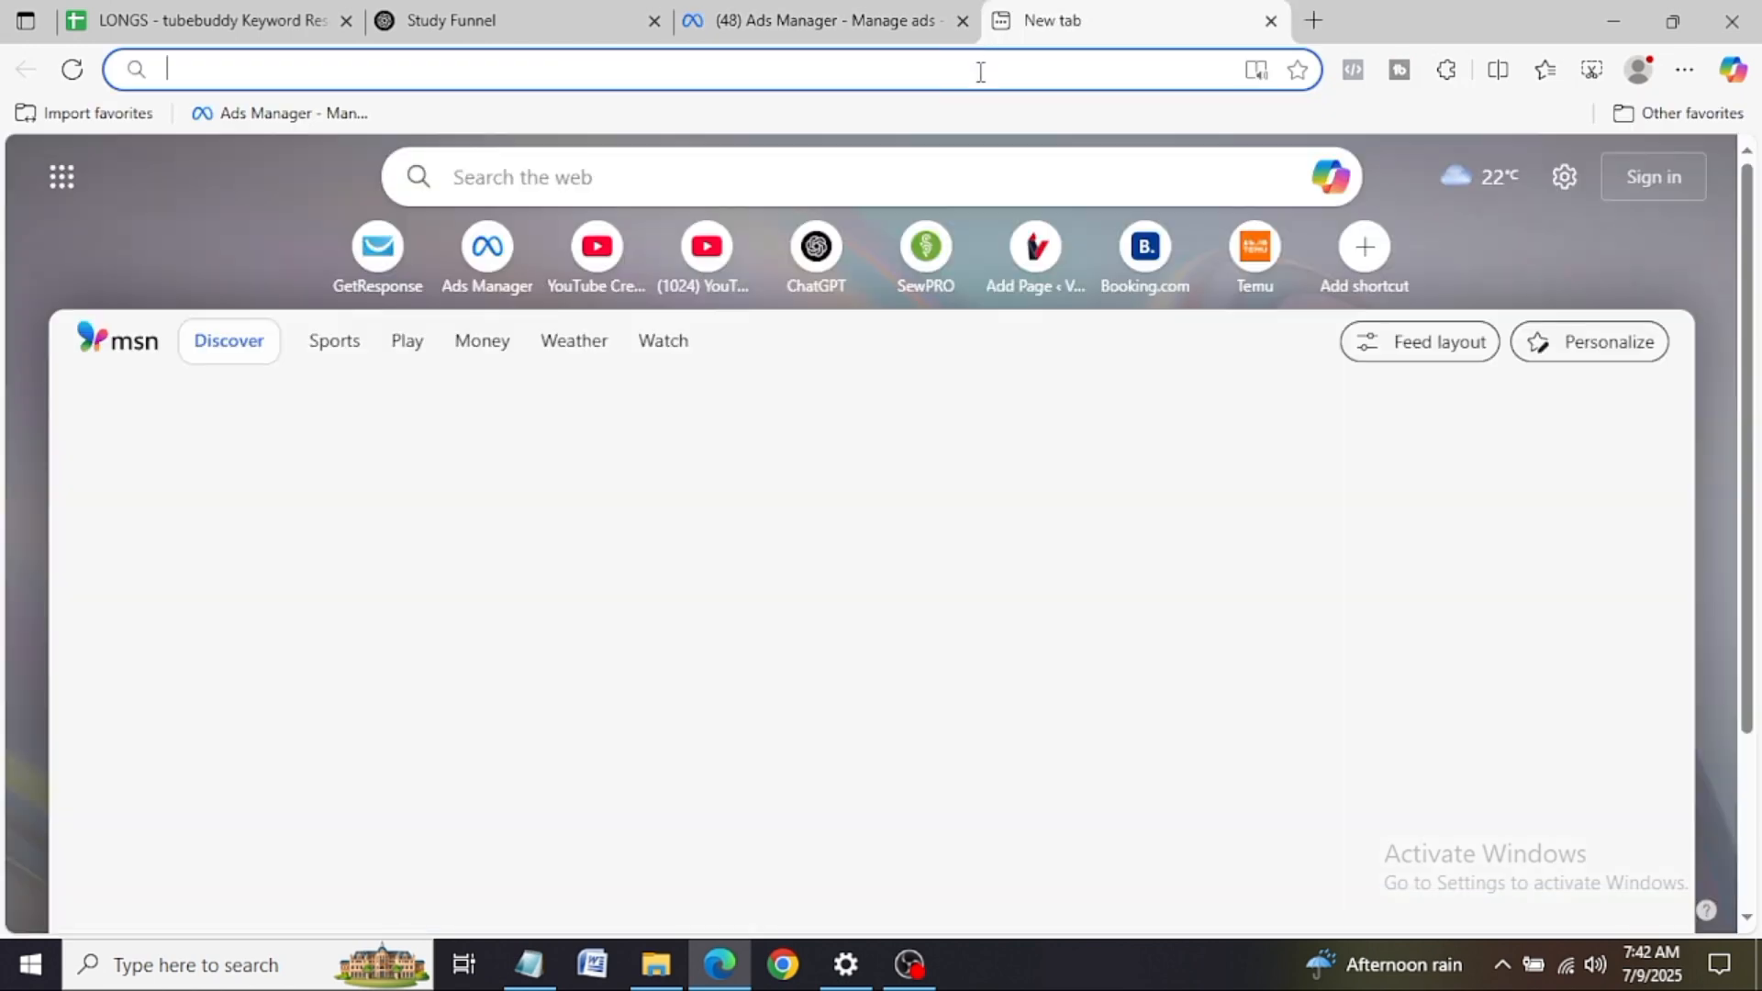
Step: Open facebook.com/adsmanager and create a new auction campaign with the Leads objective
text(FACebook.com/adsmanager)
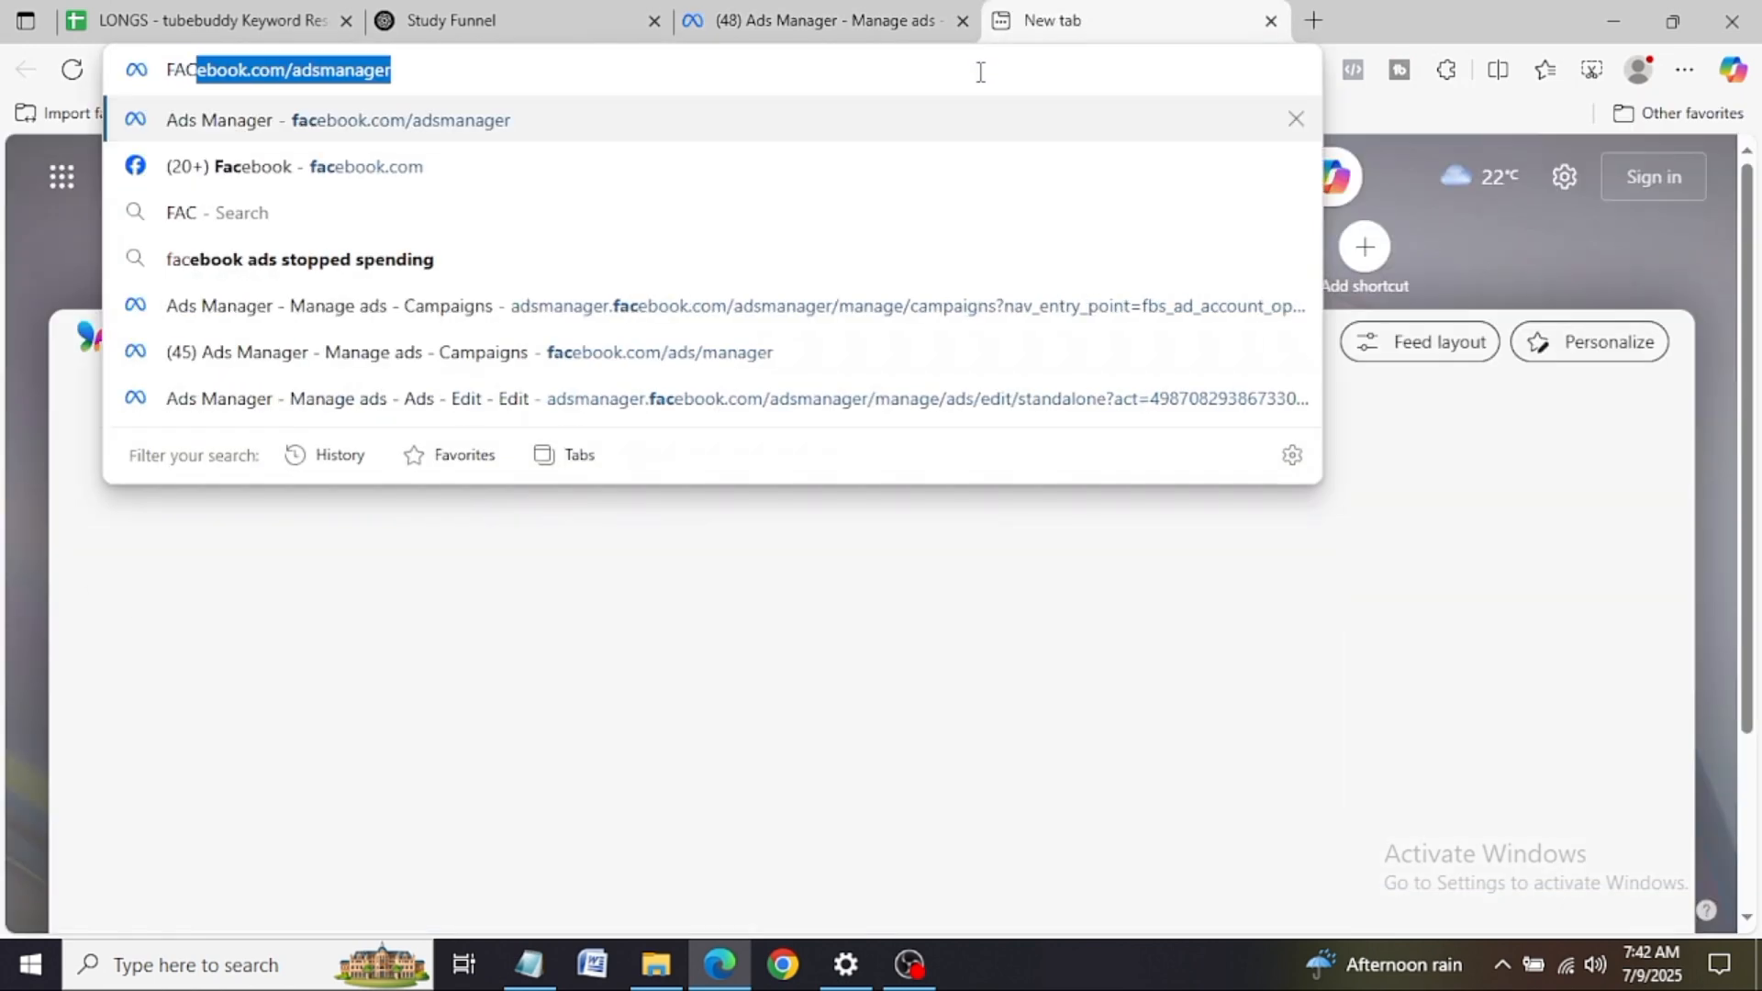
key(Return)
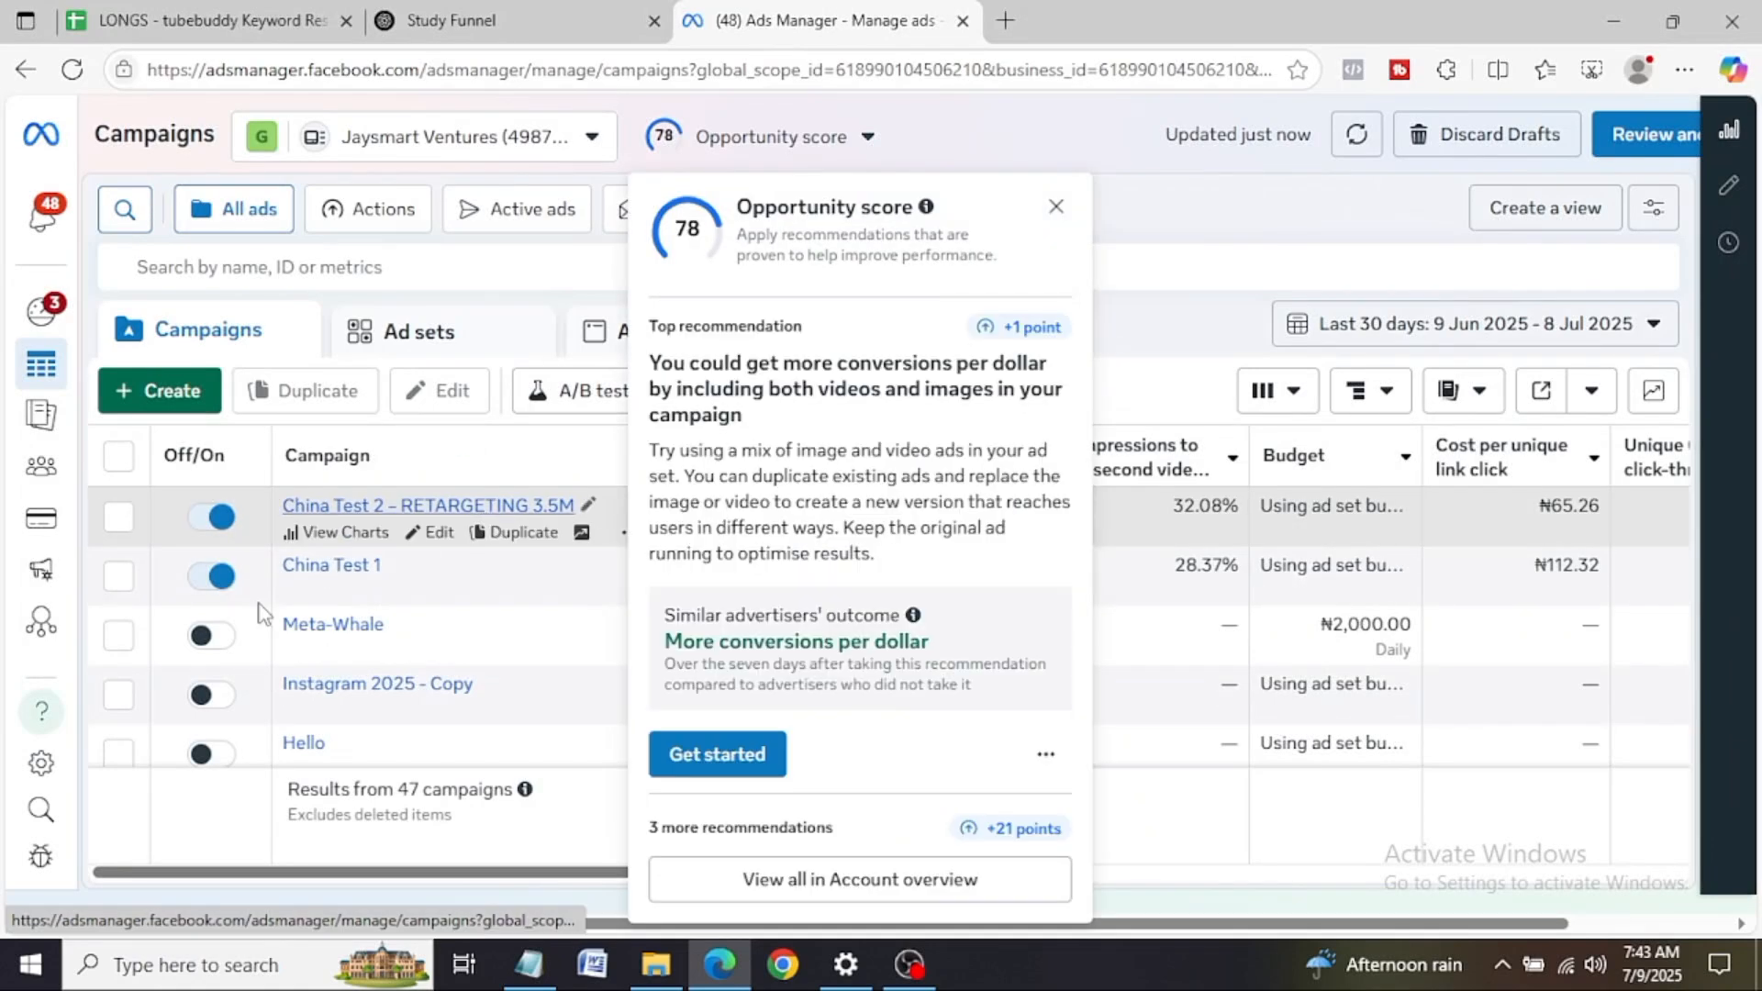
click(183, 395)
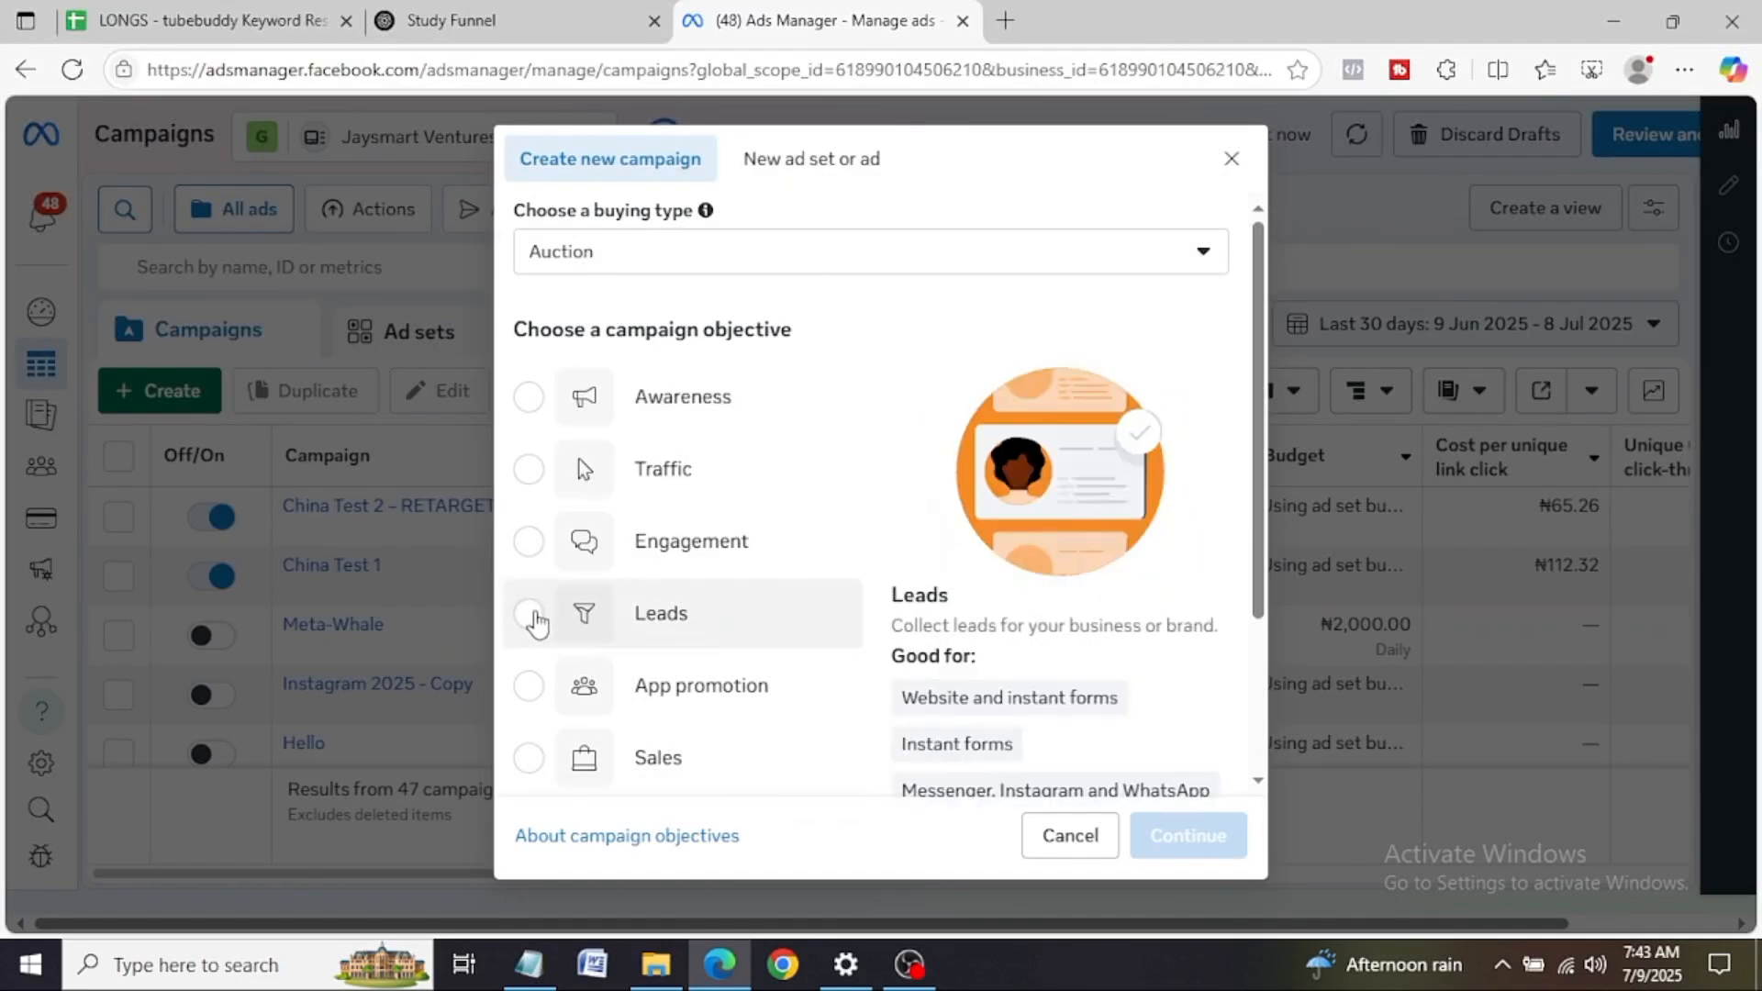
click(531, 614)
click(1162, 838)
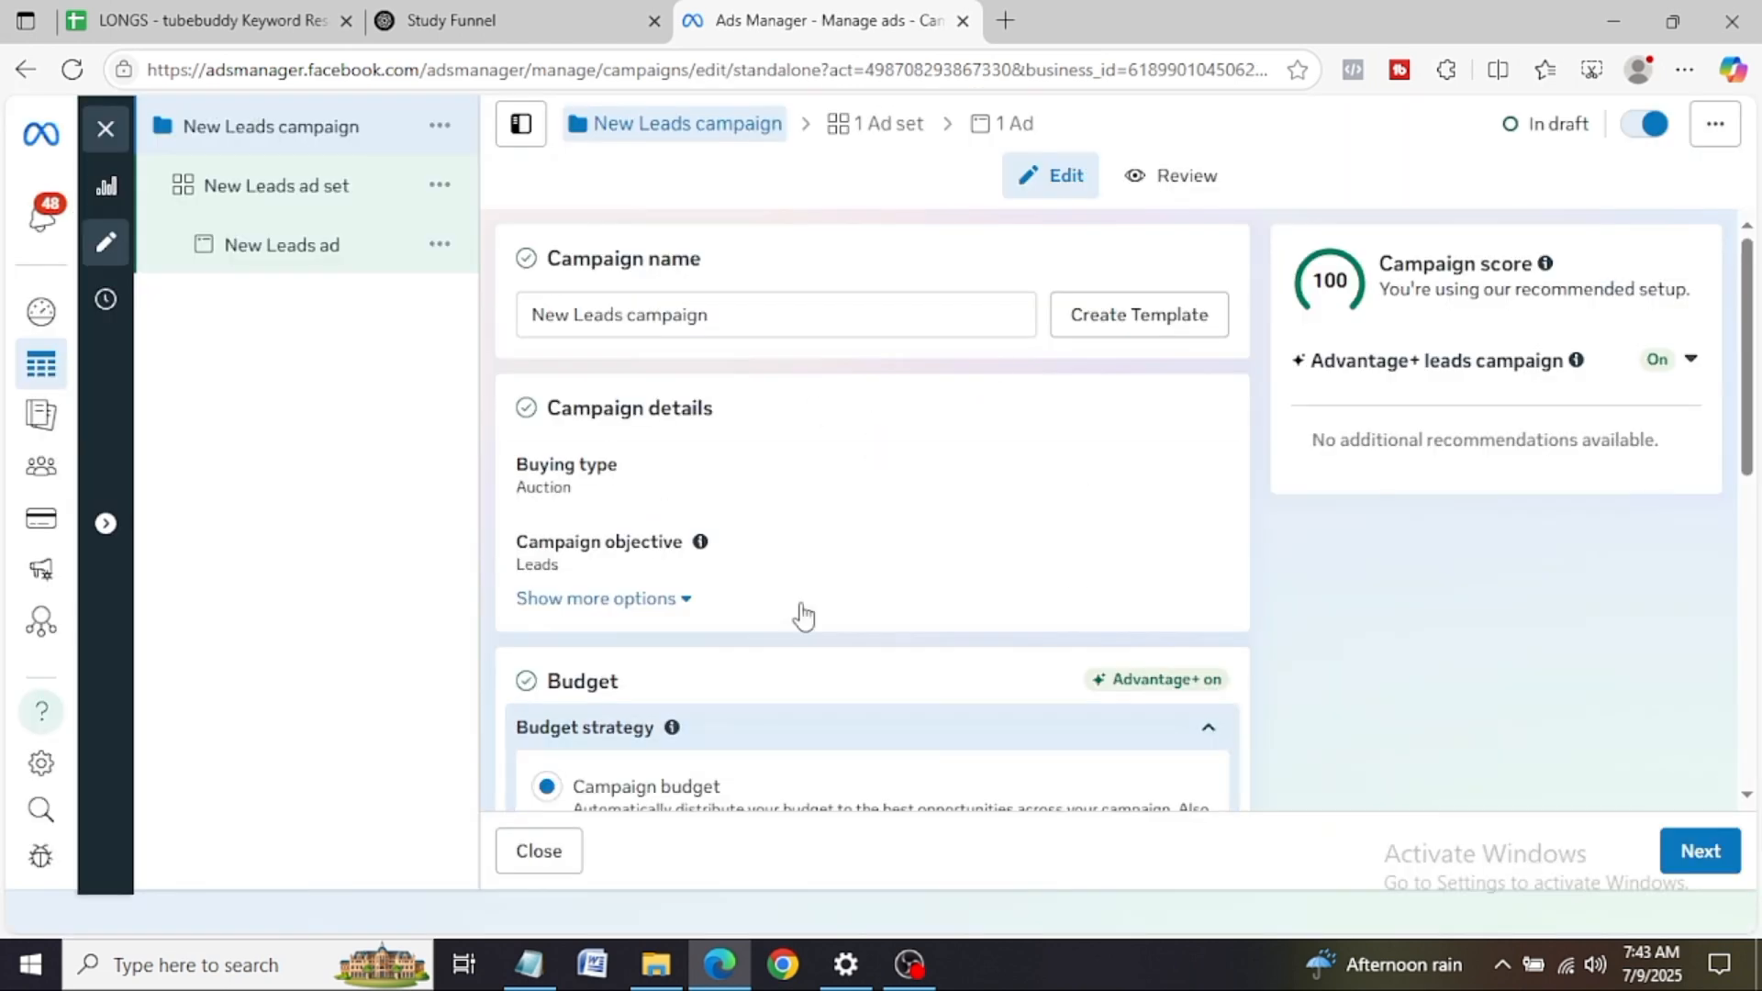
Step: Open the new leads ad set and rename it IELTS
click(279, 200)
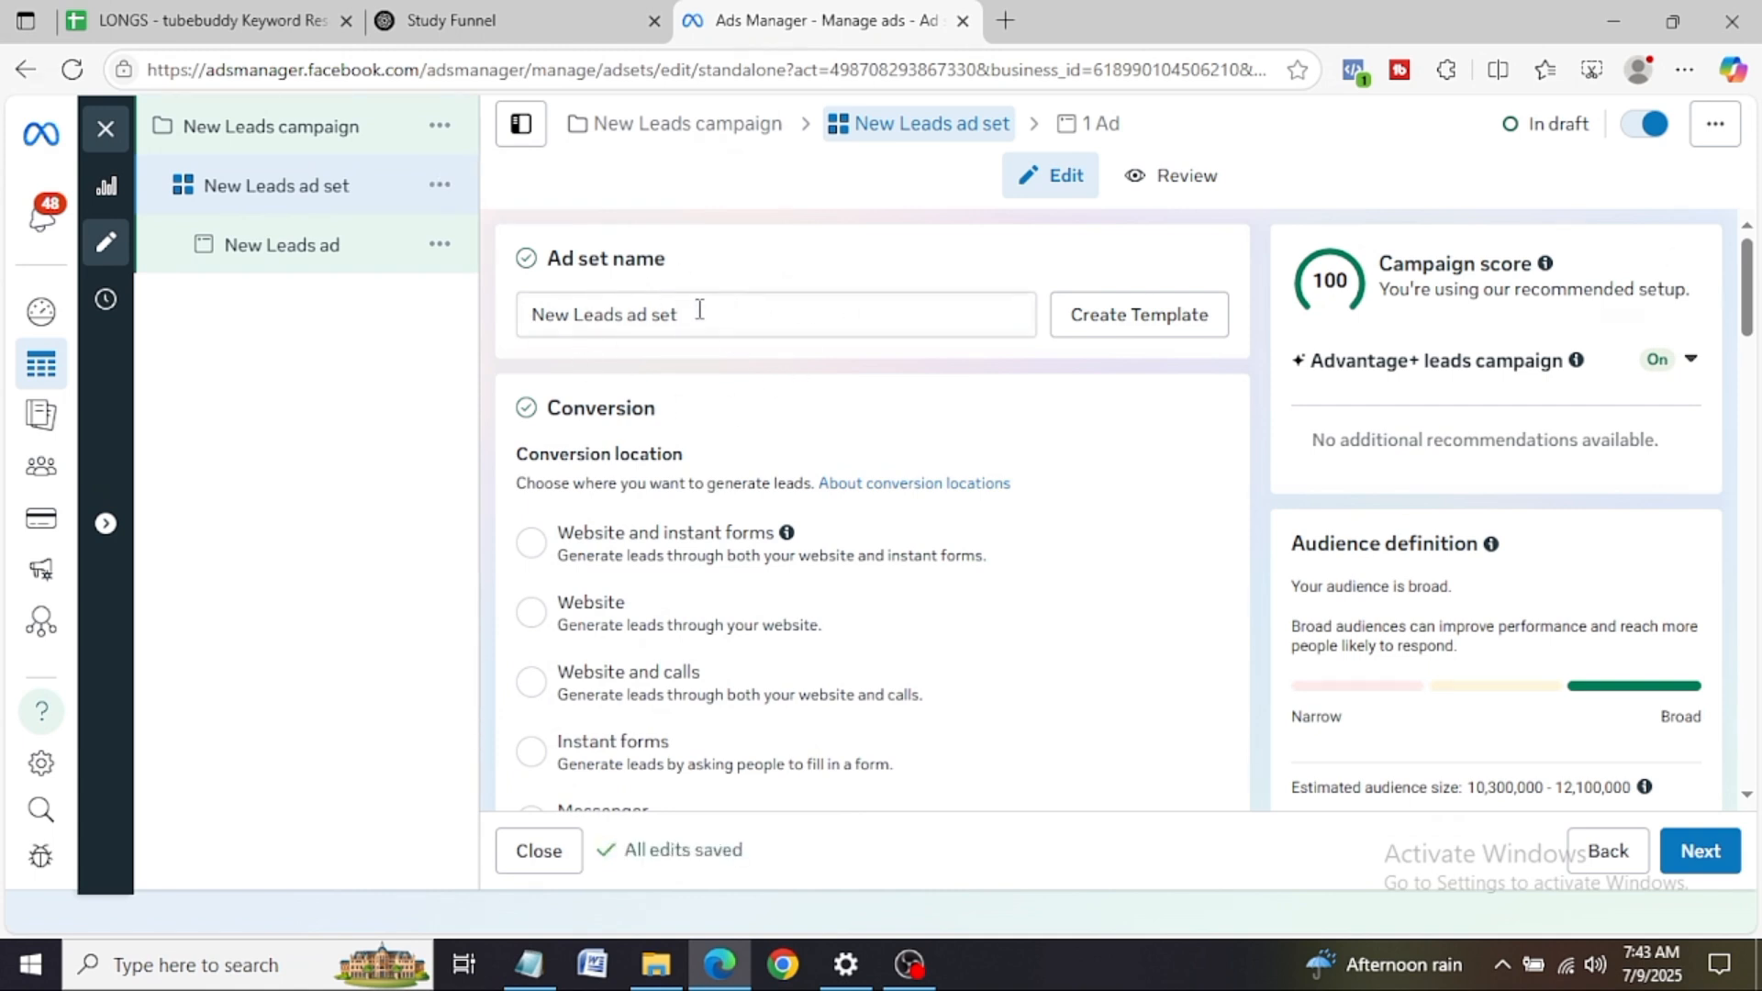
drag(702, 322, 332, 301)
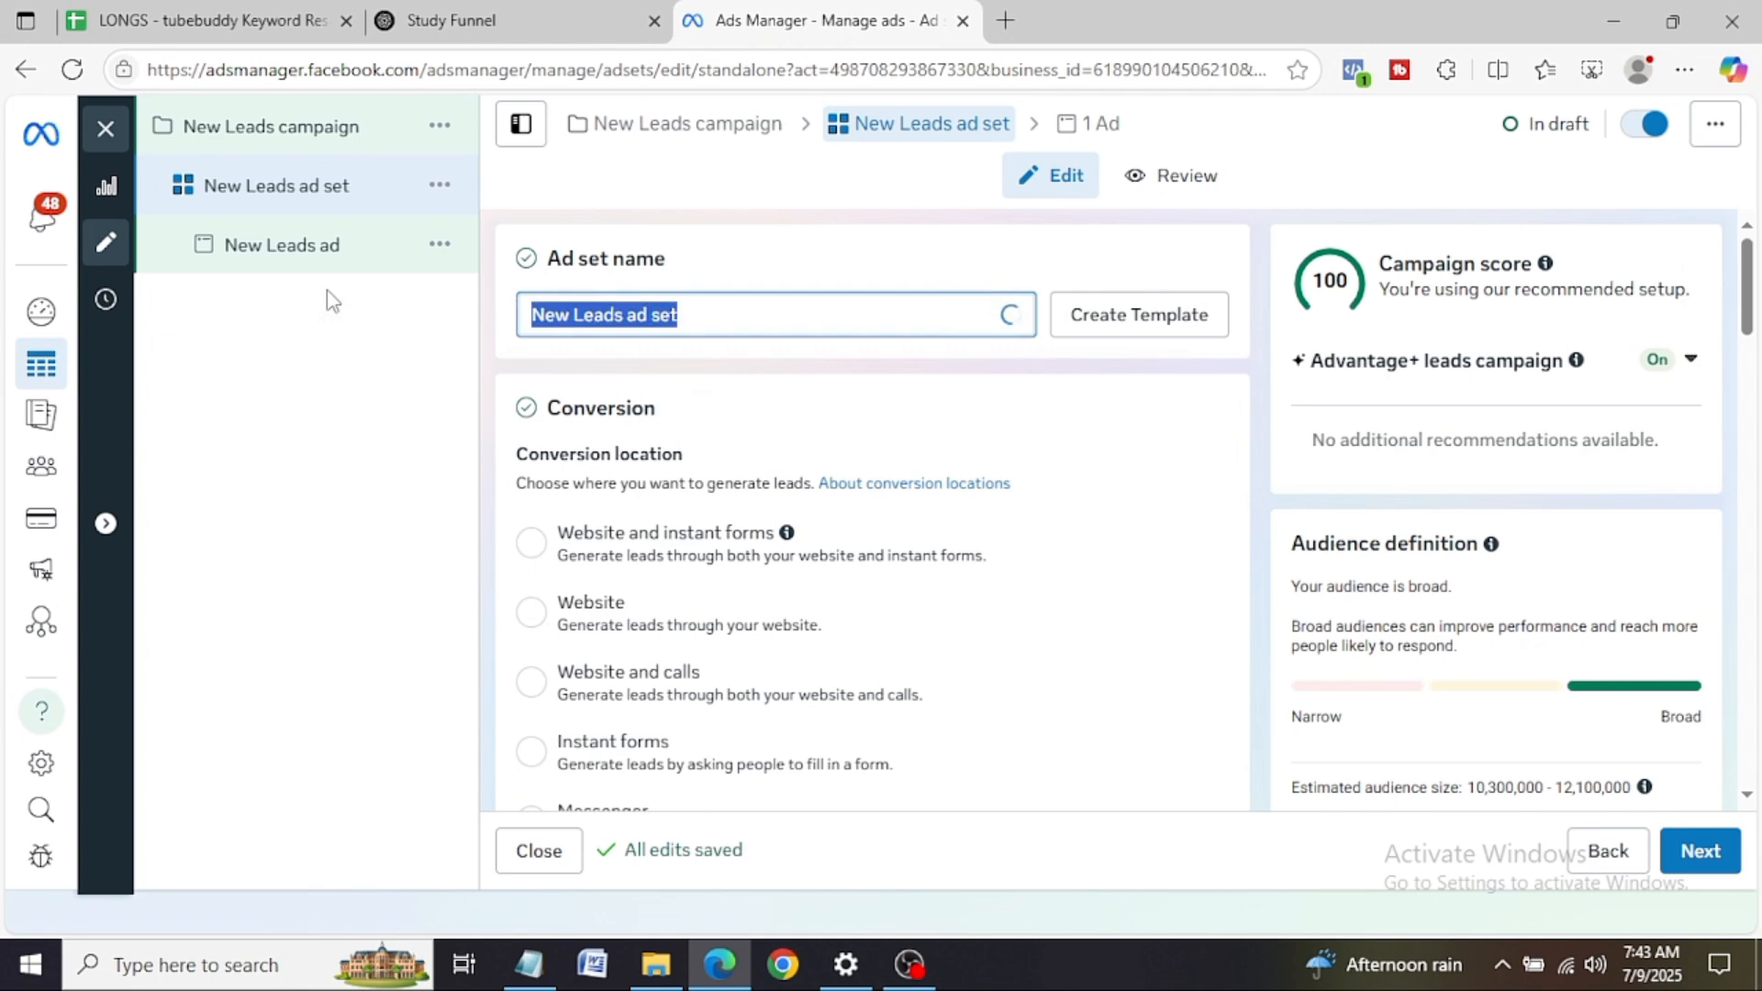
text(IELTS)
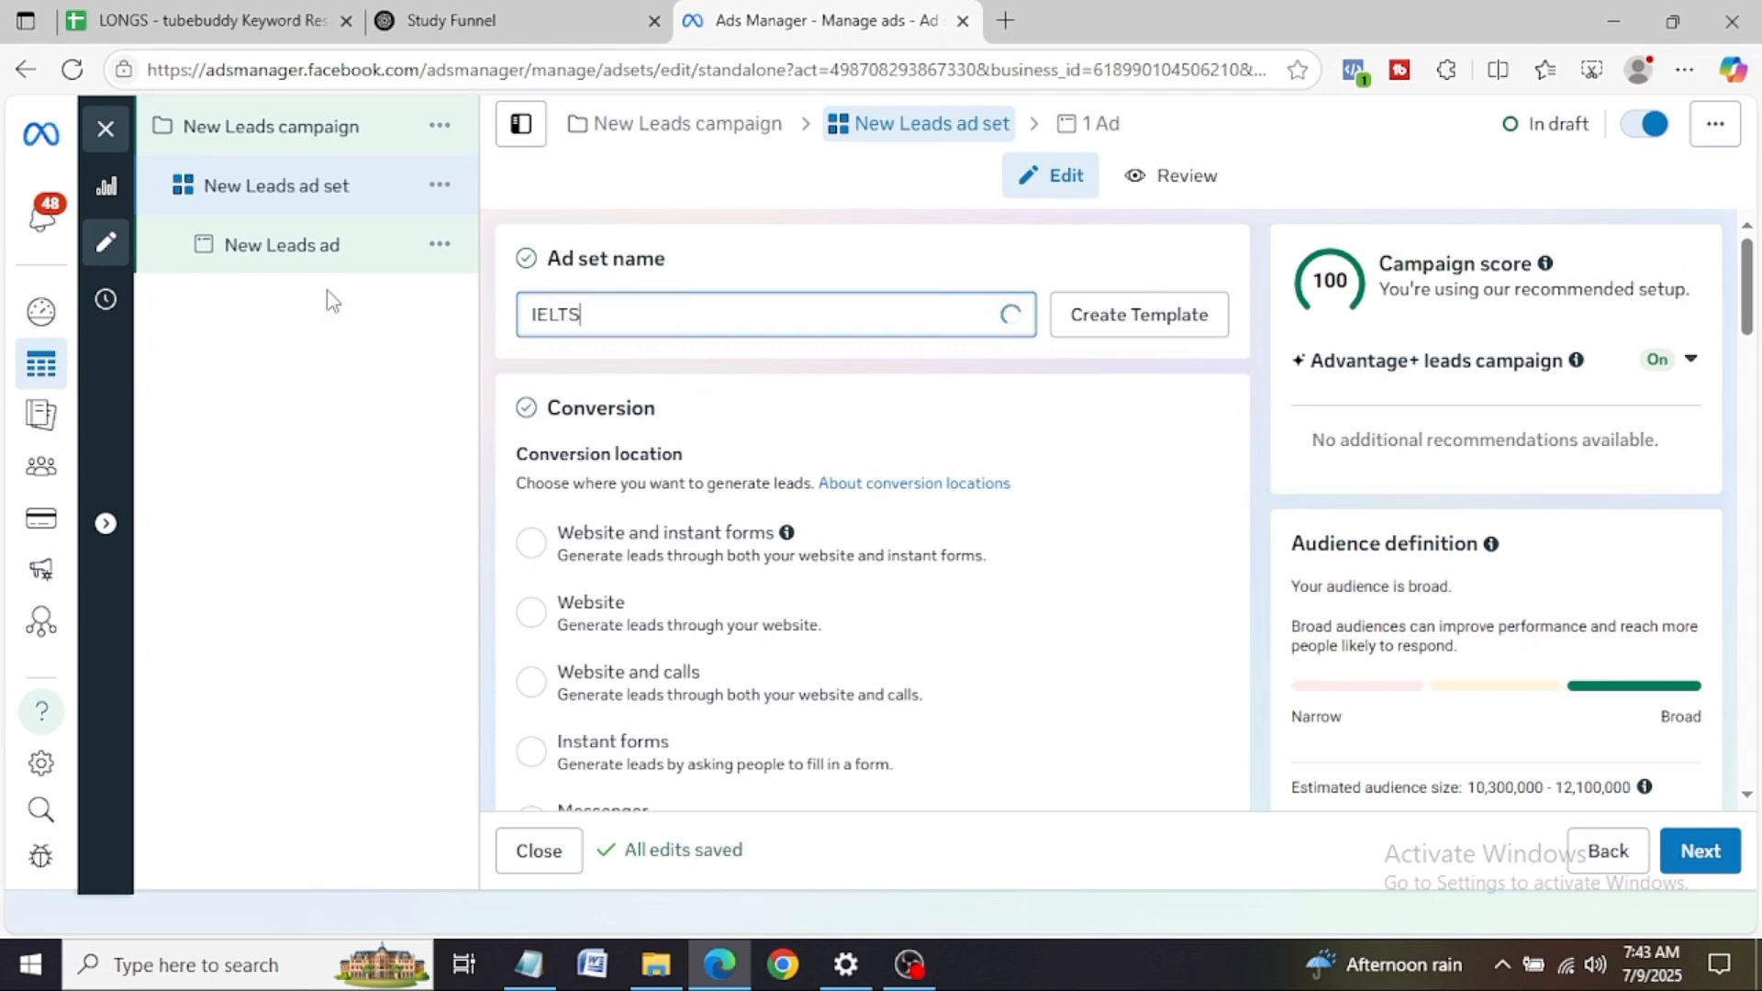
click(767, 265)
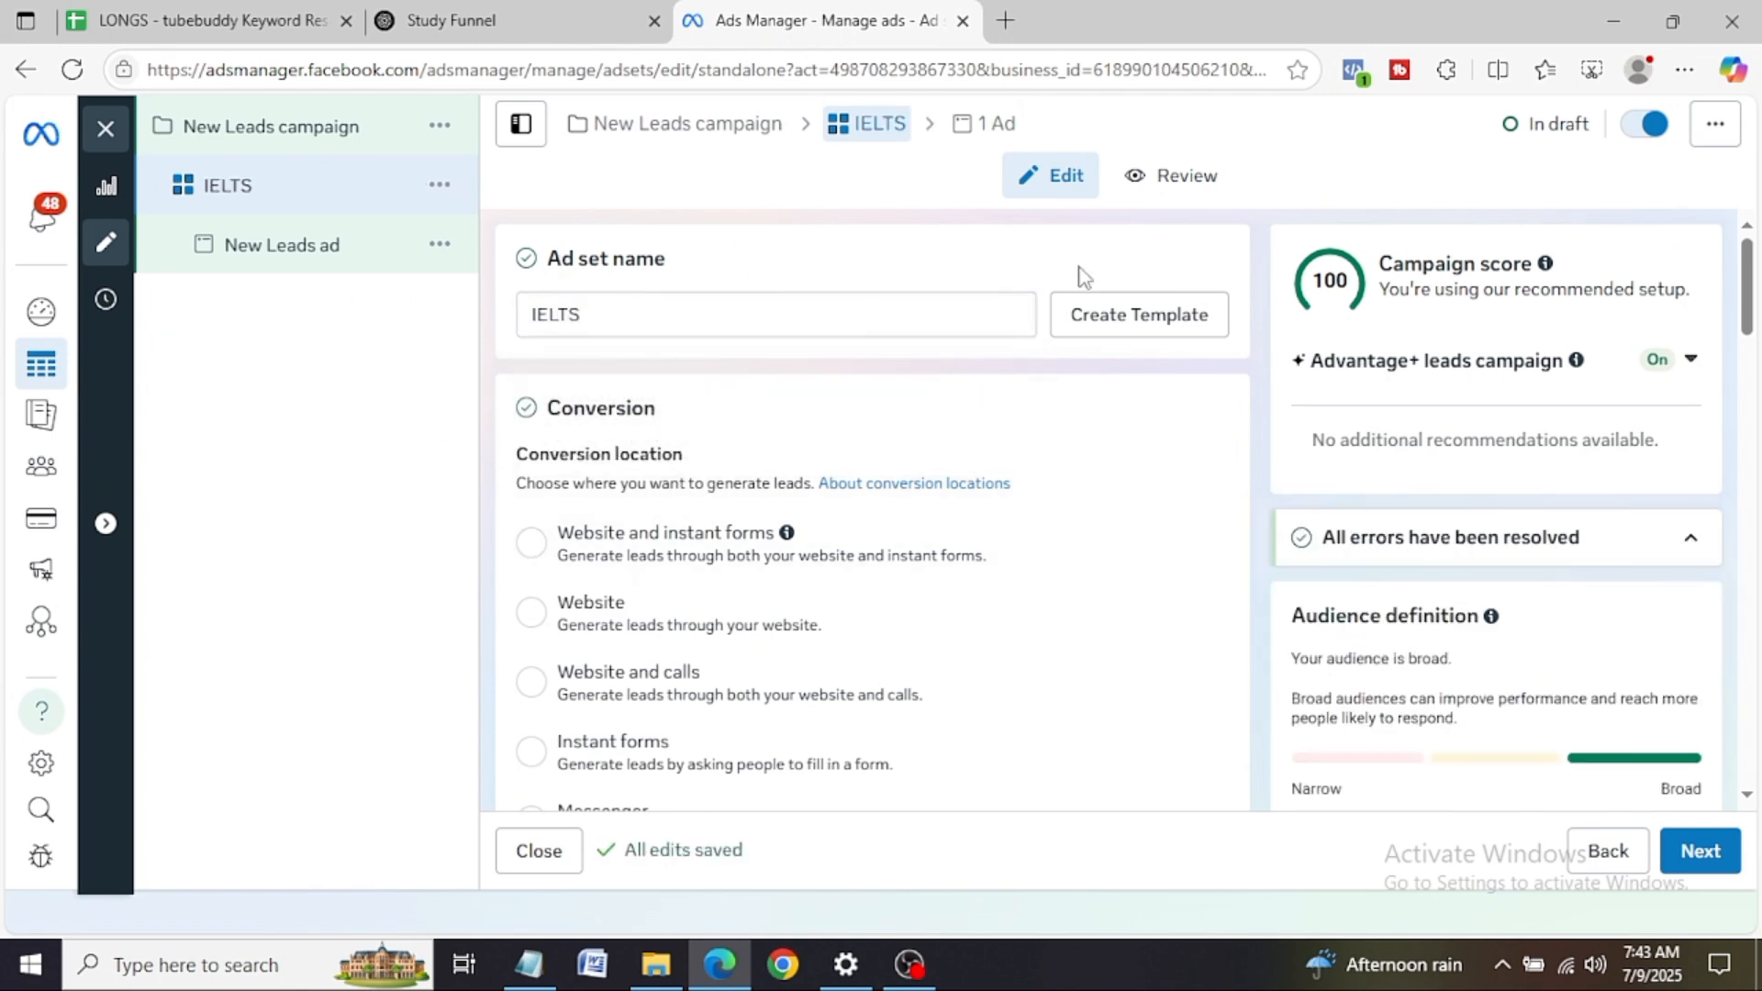
Step: Set the minimum age in the ad set's audience controls to 24
drag(1752, 270, 1753, 683)
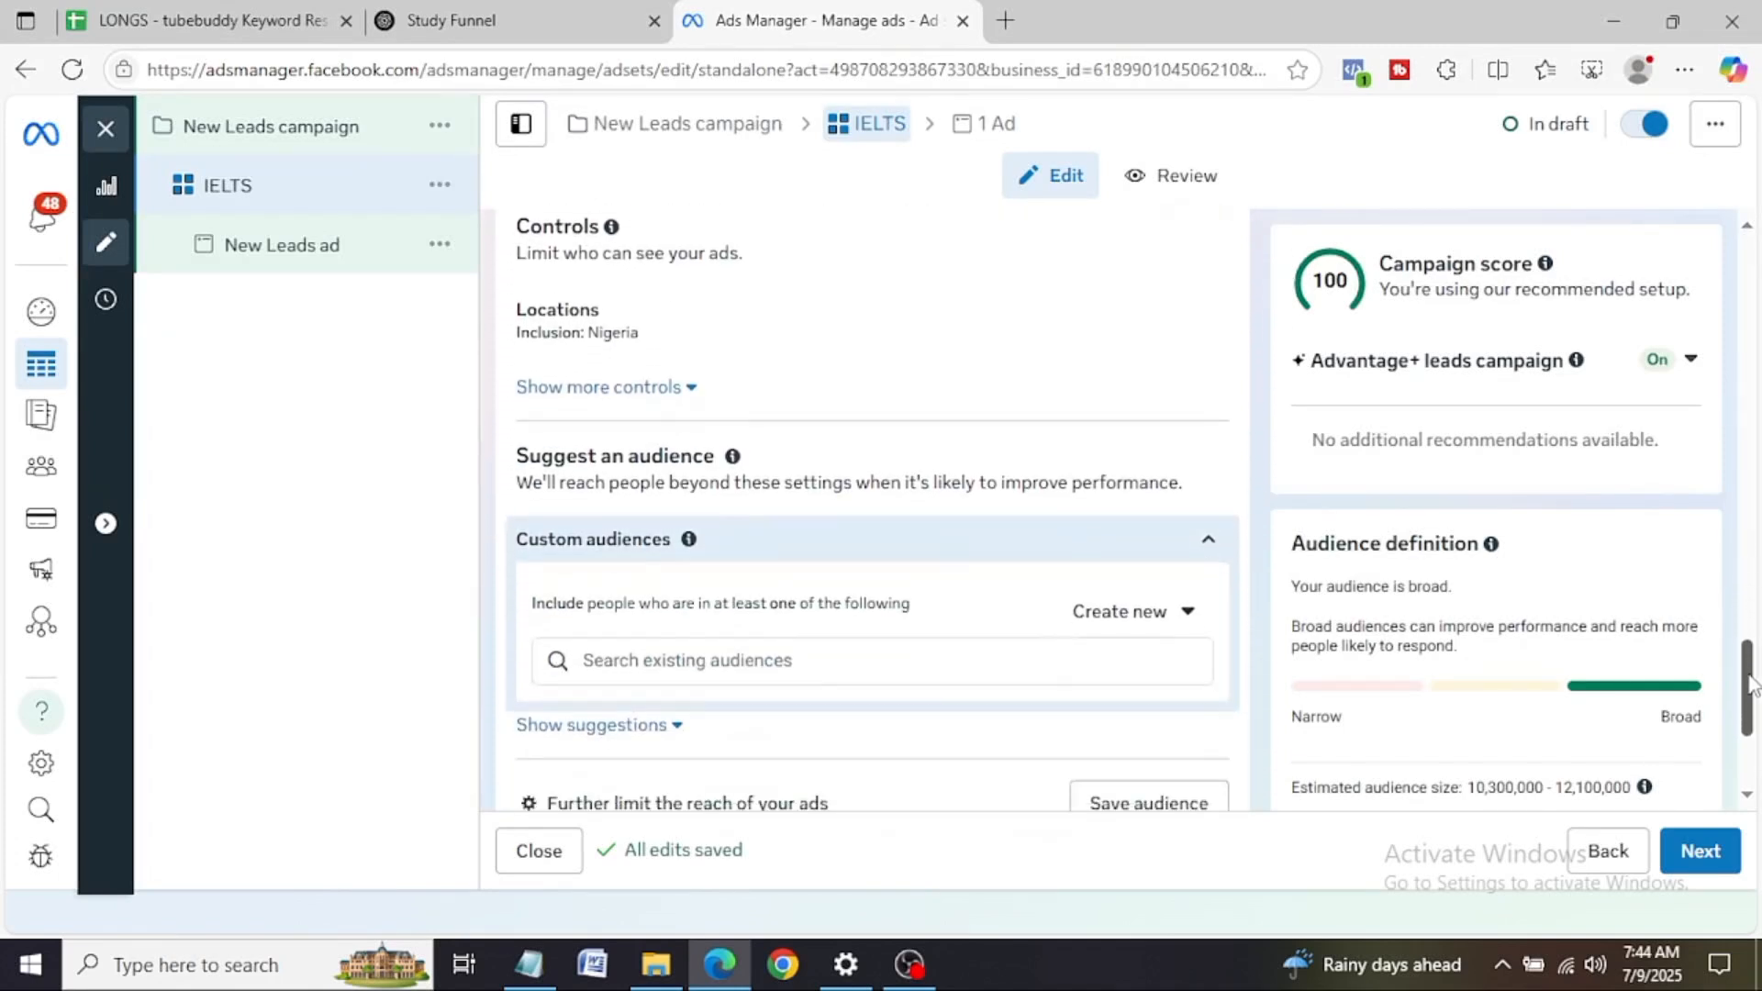
click(689, 393)
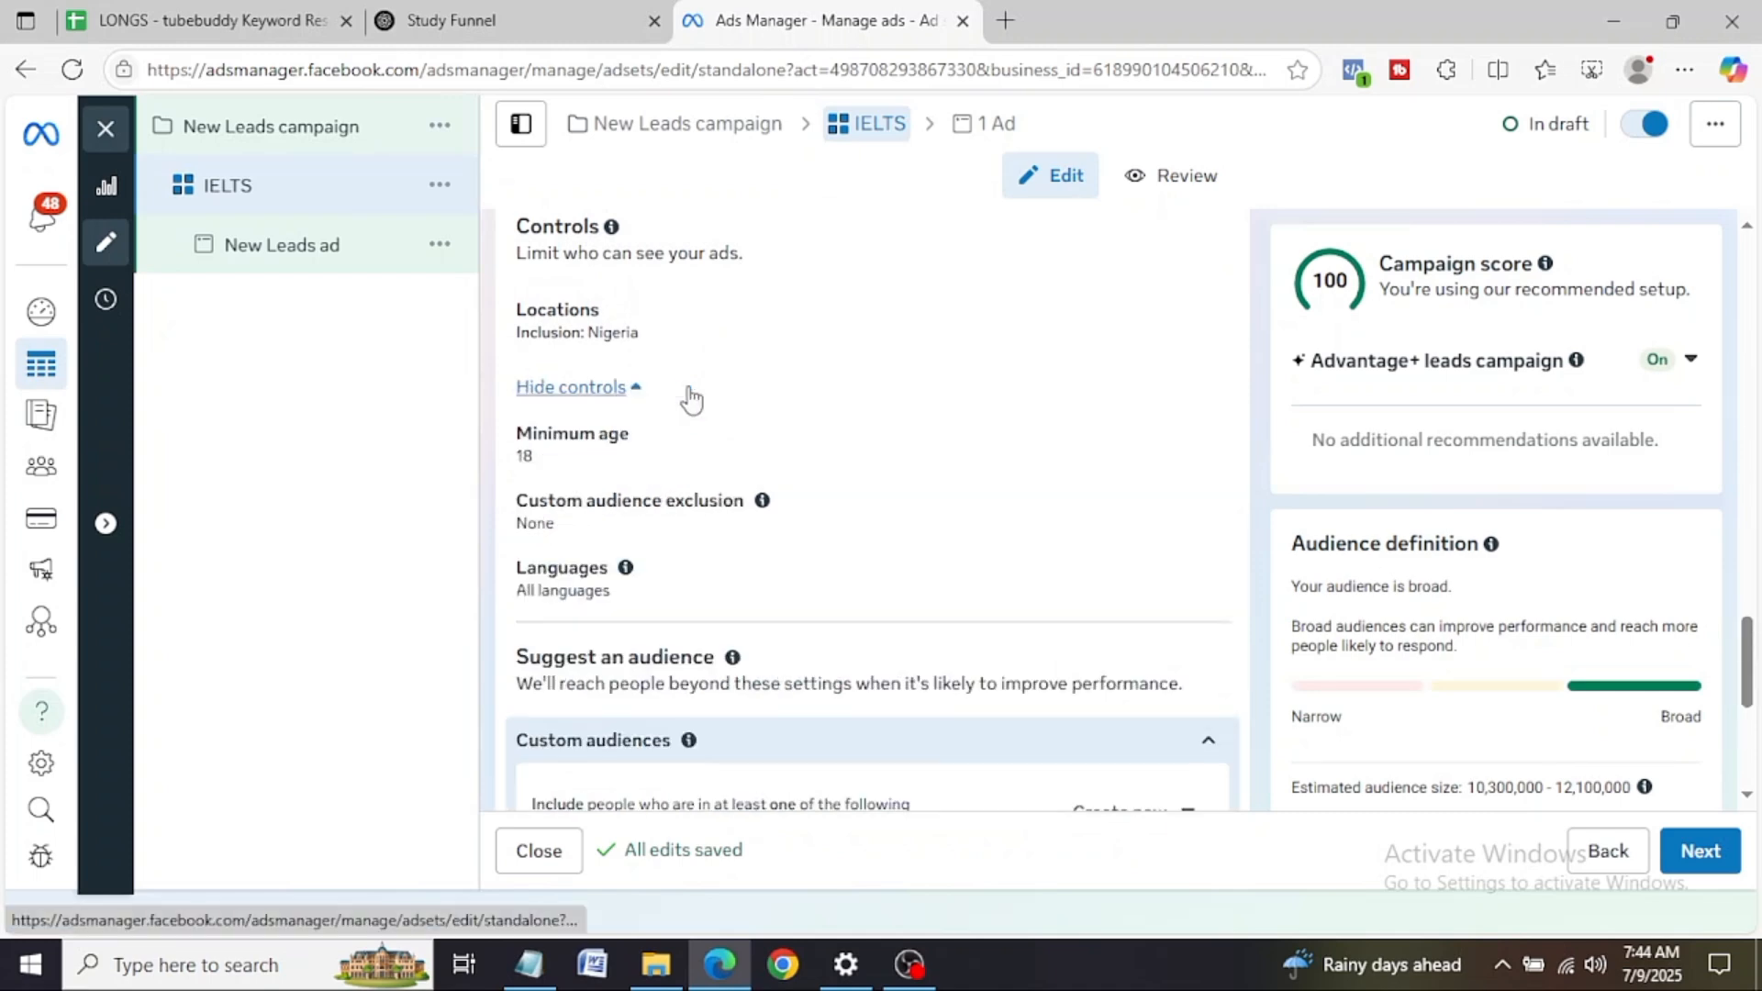
click(1208, 444)
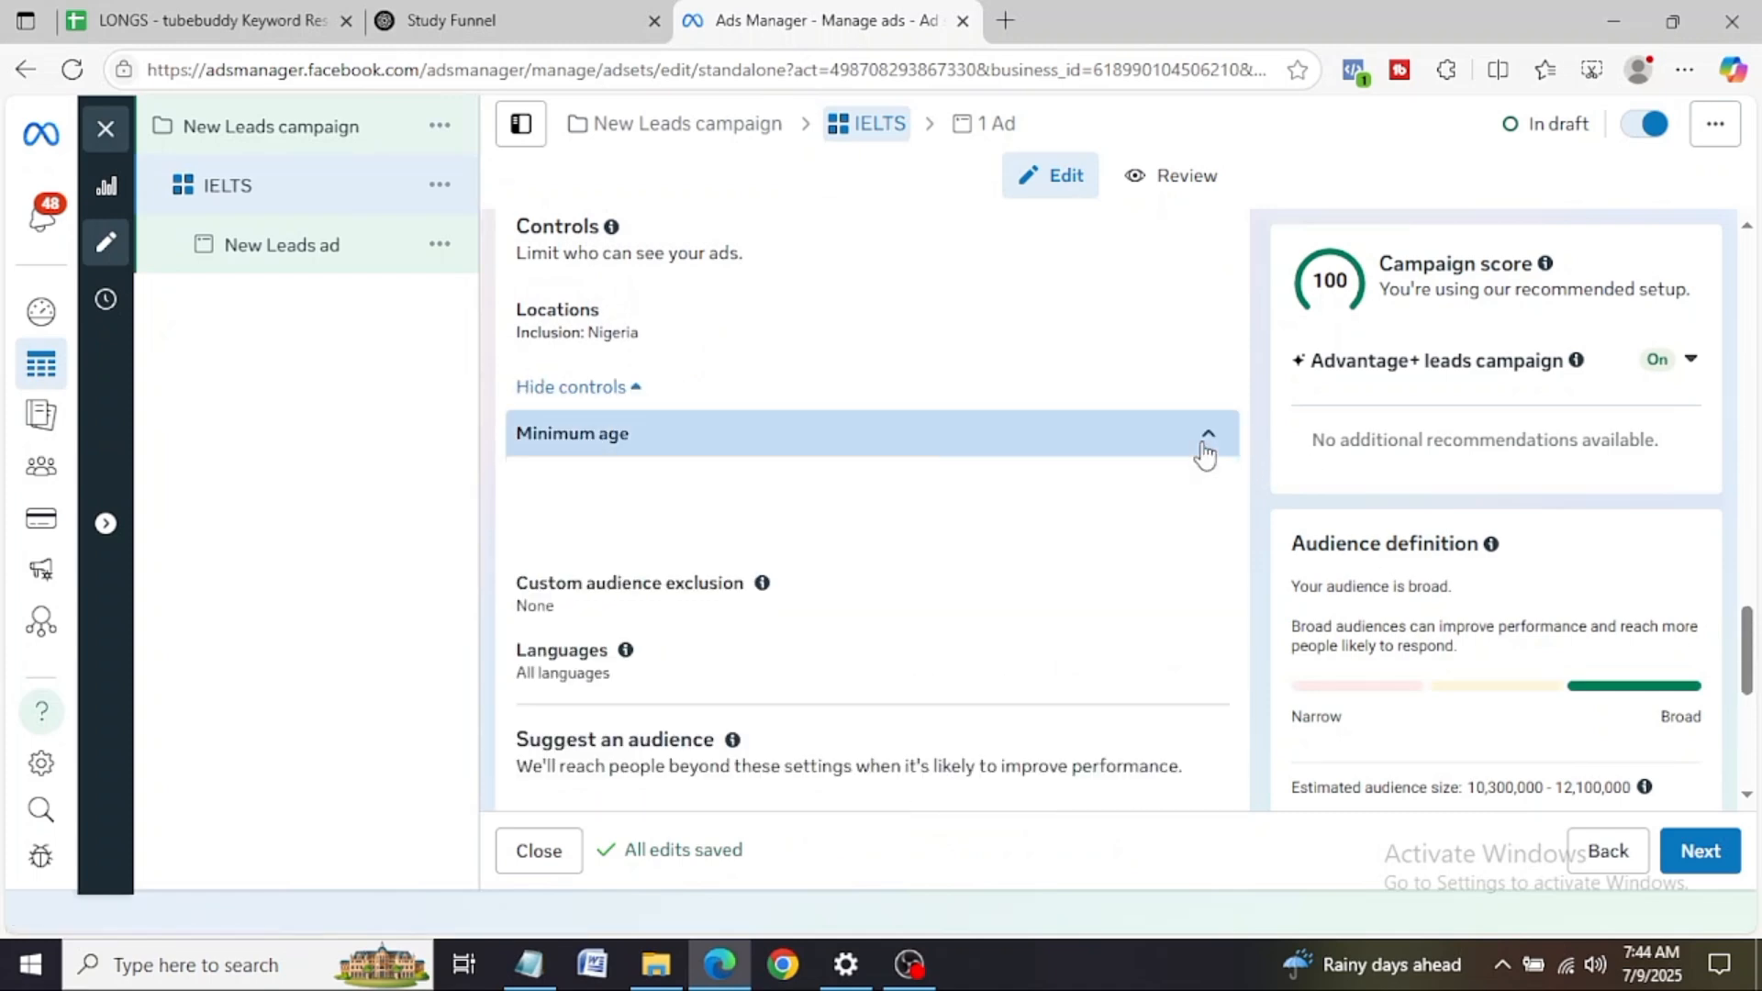
click(626, 513)
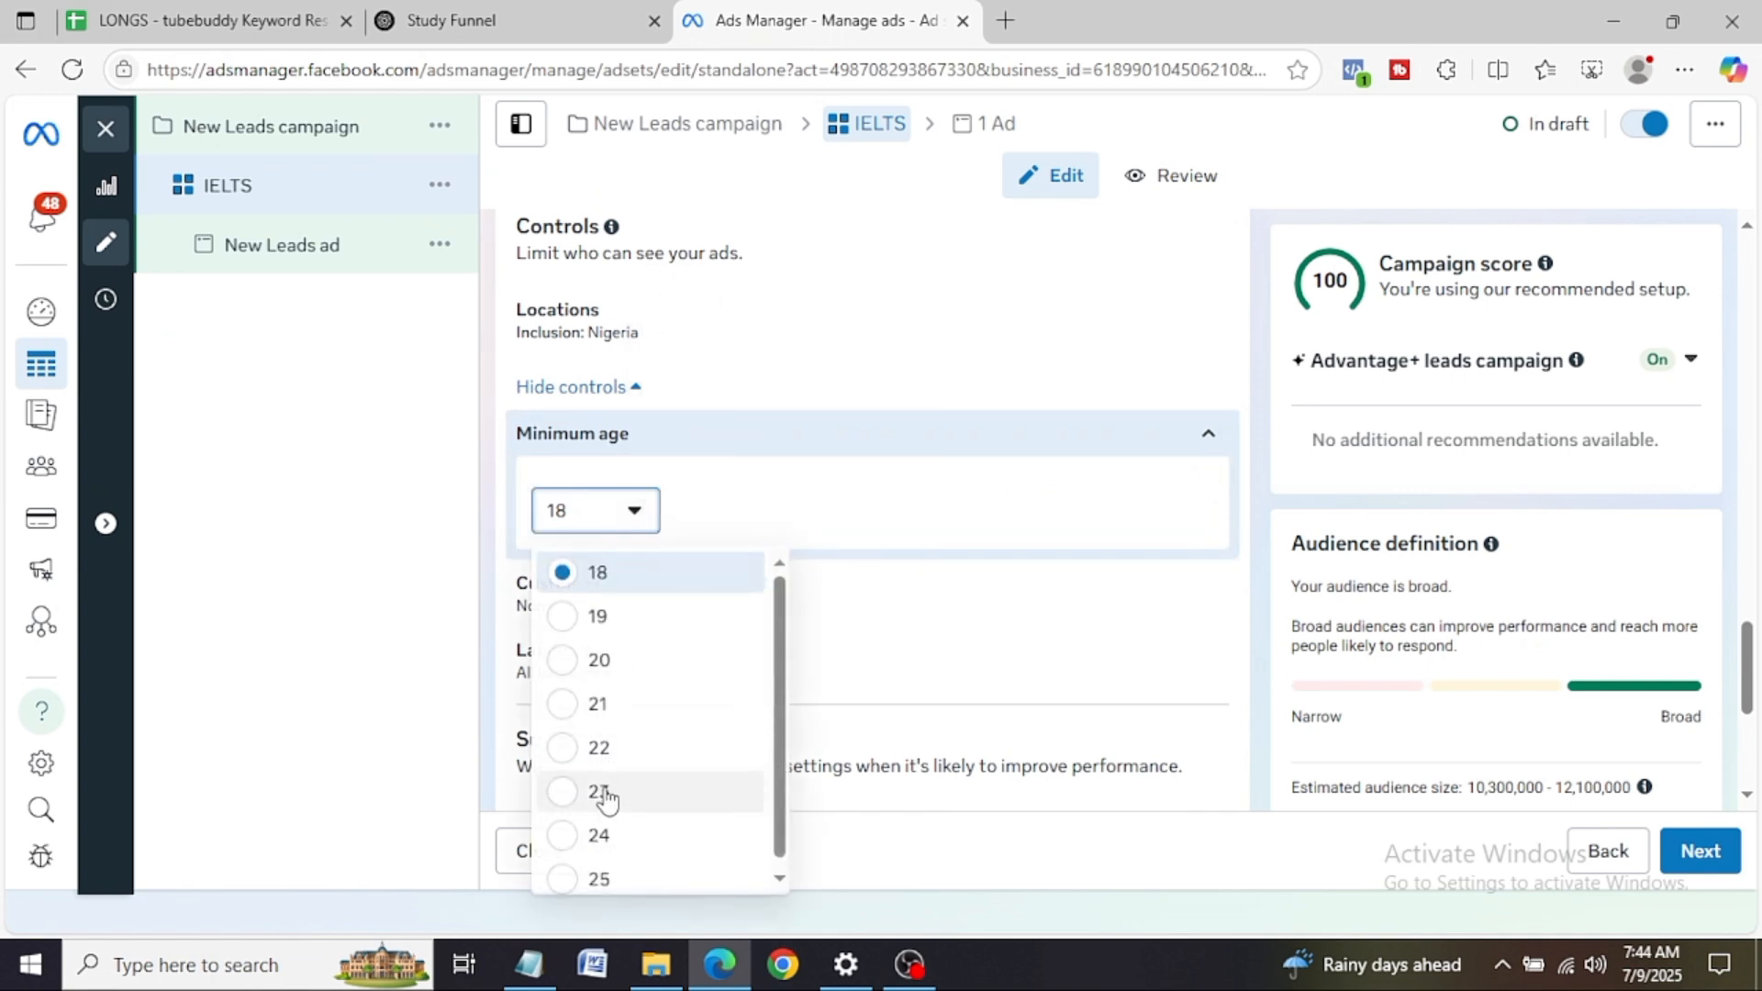
click(564, 835)
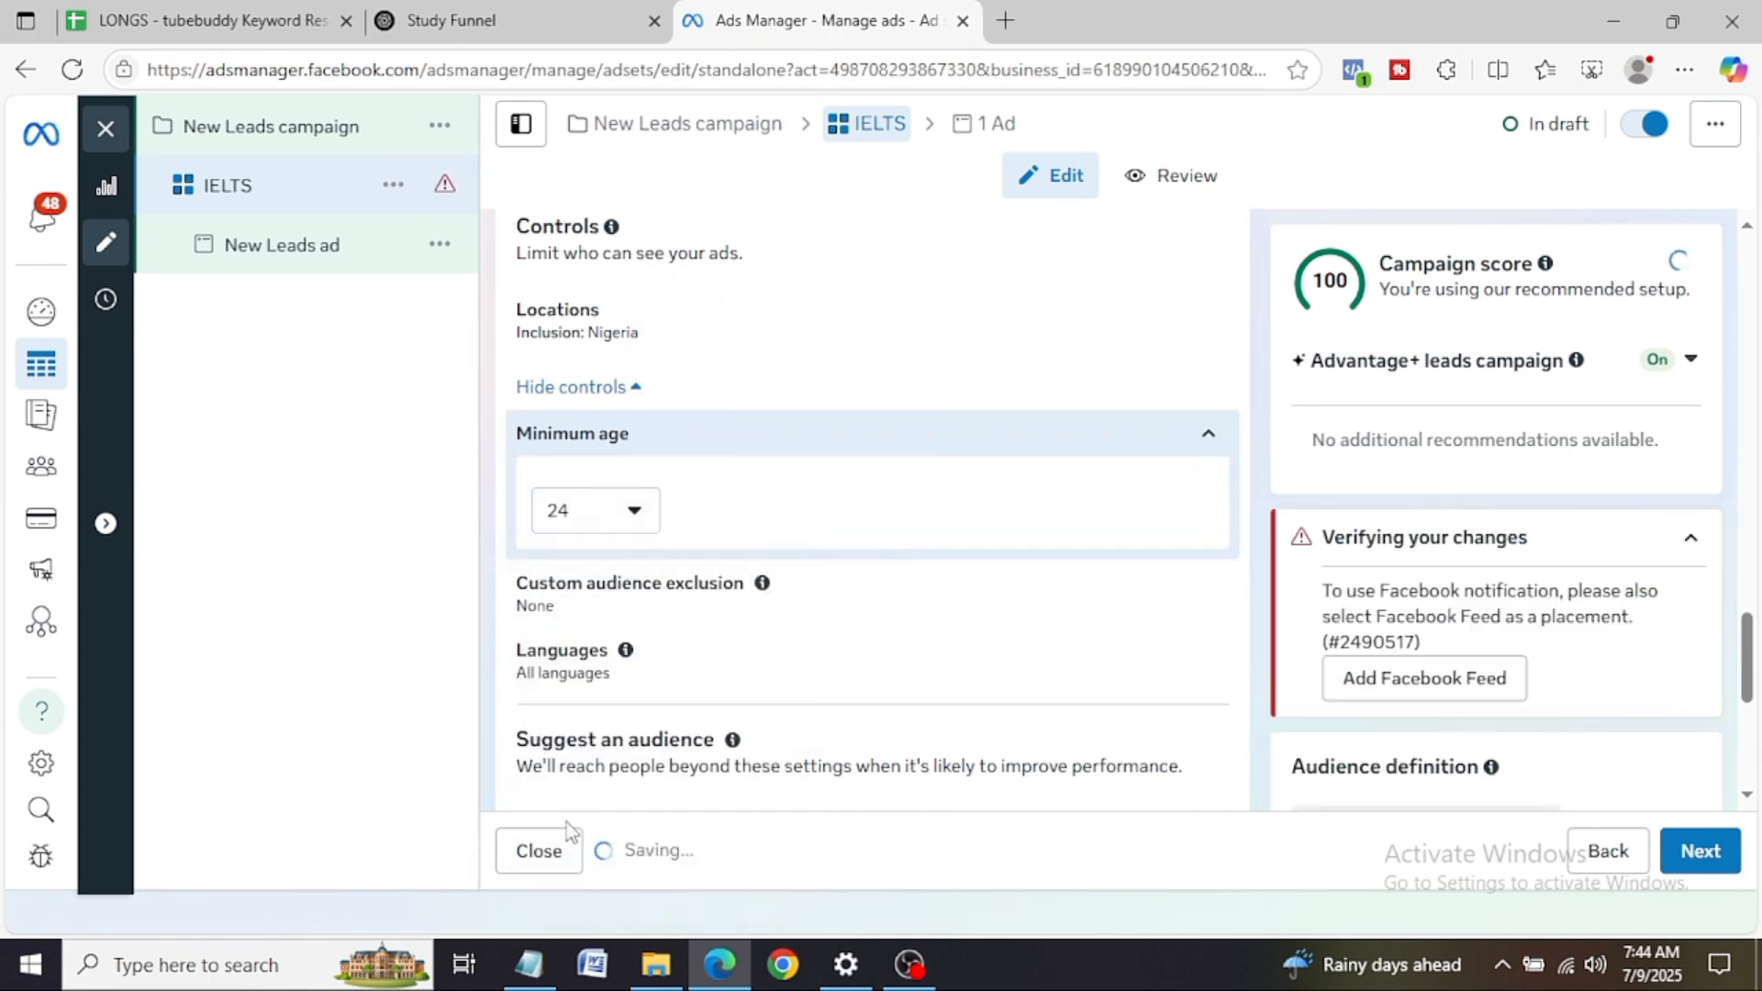
Step: Apply the saved audience "IELTS - Lagos, Abuja, PH - Geo Target Pinned - copy" to the ad set and review its location targeting
drag(1748, 663, 1748, 694)
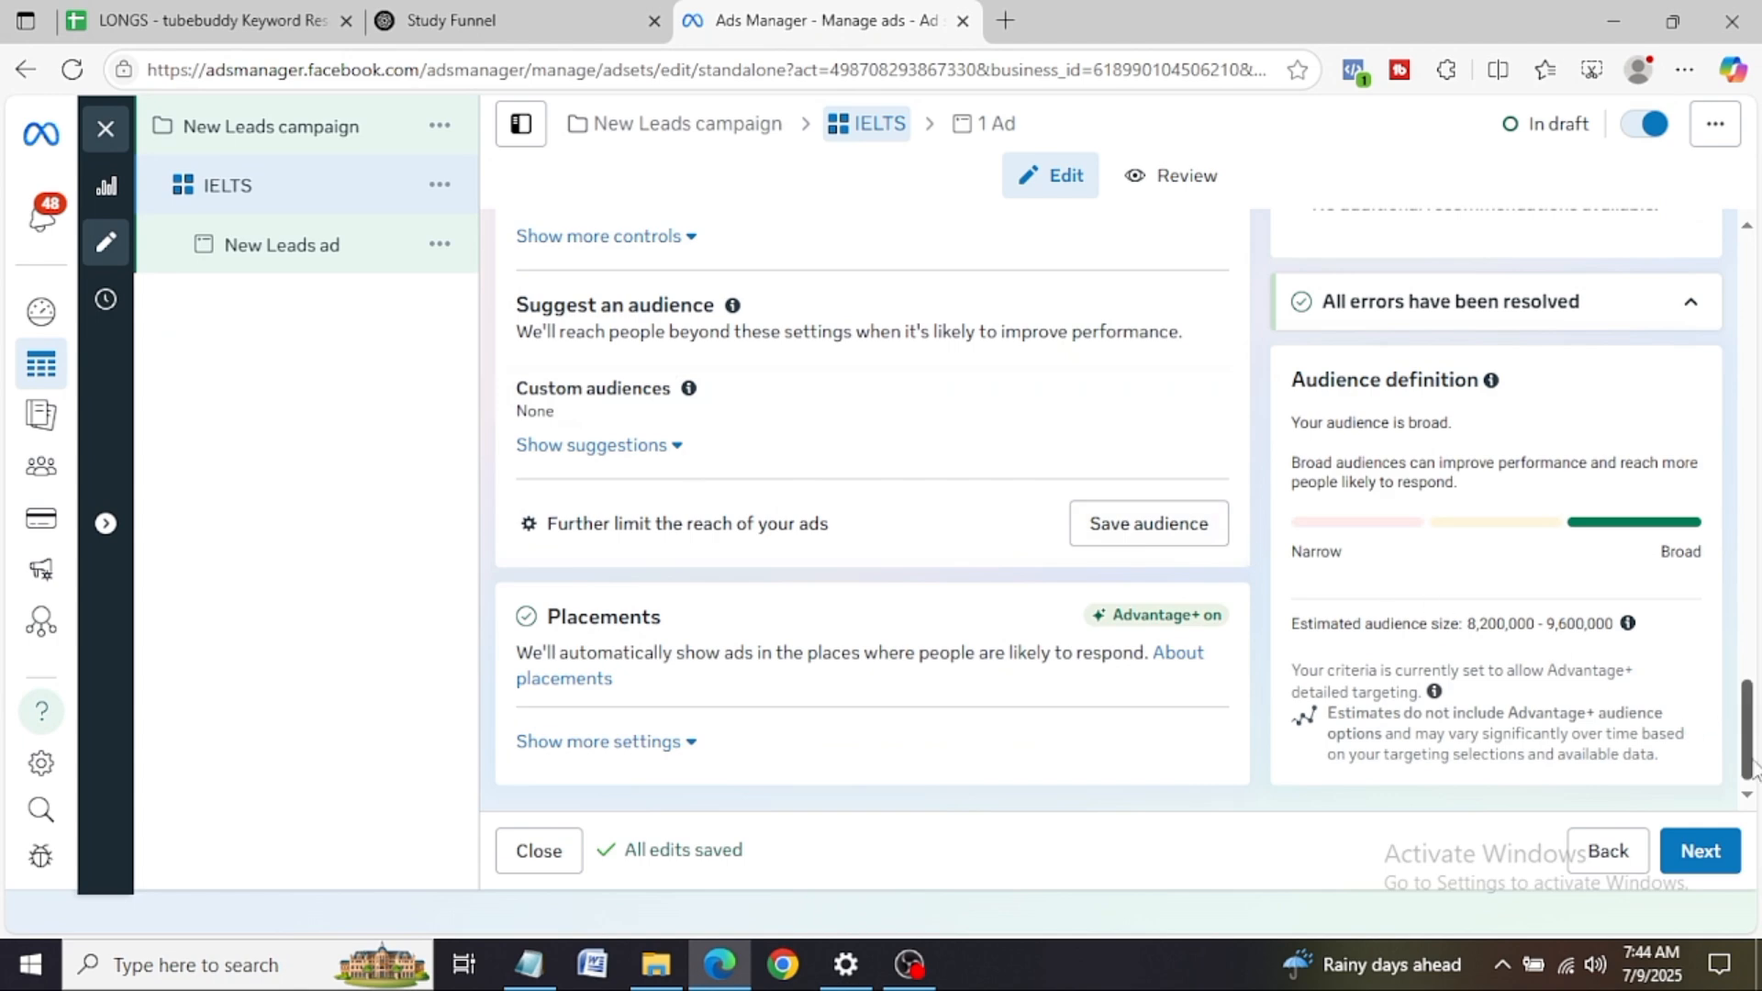
drag(1748, 748, 1747, 709)
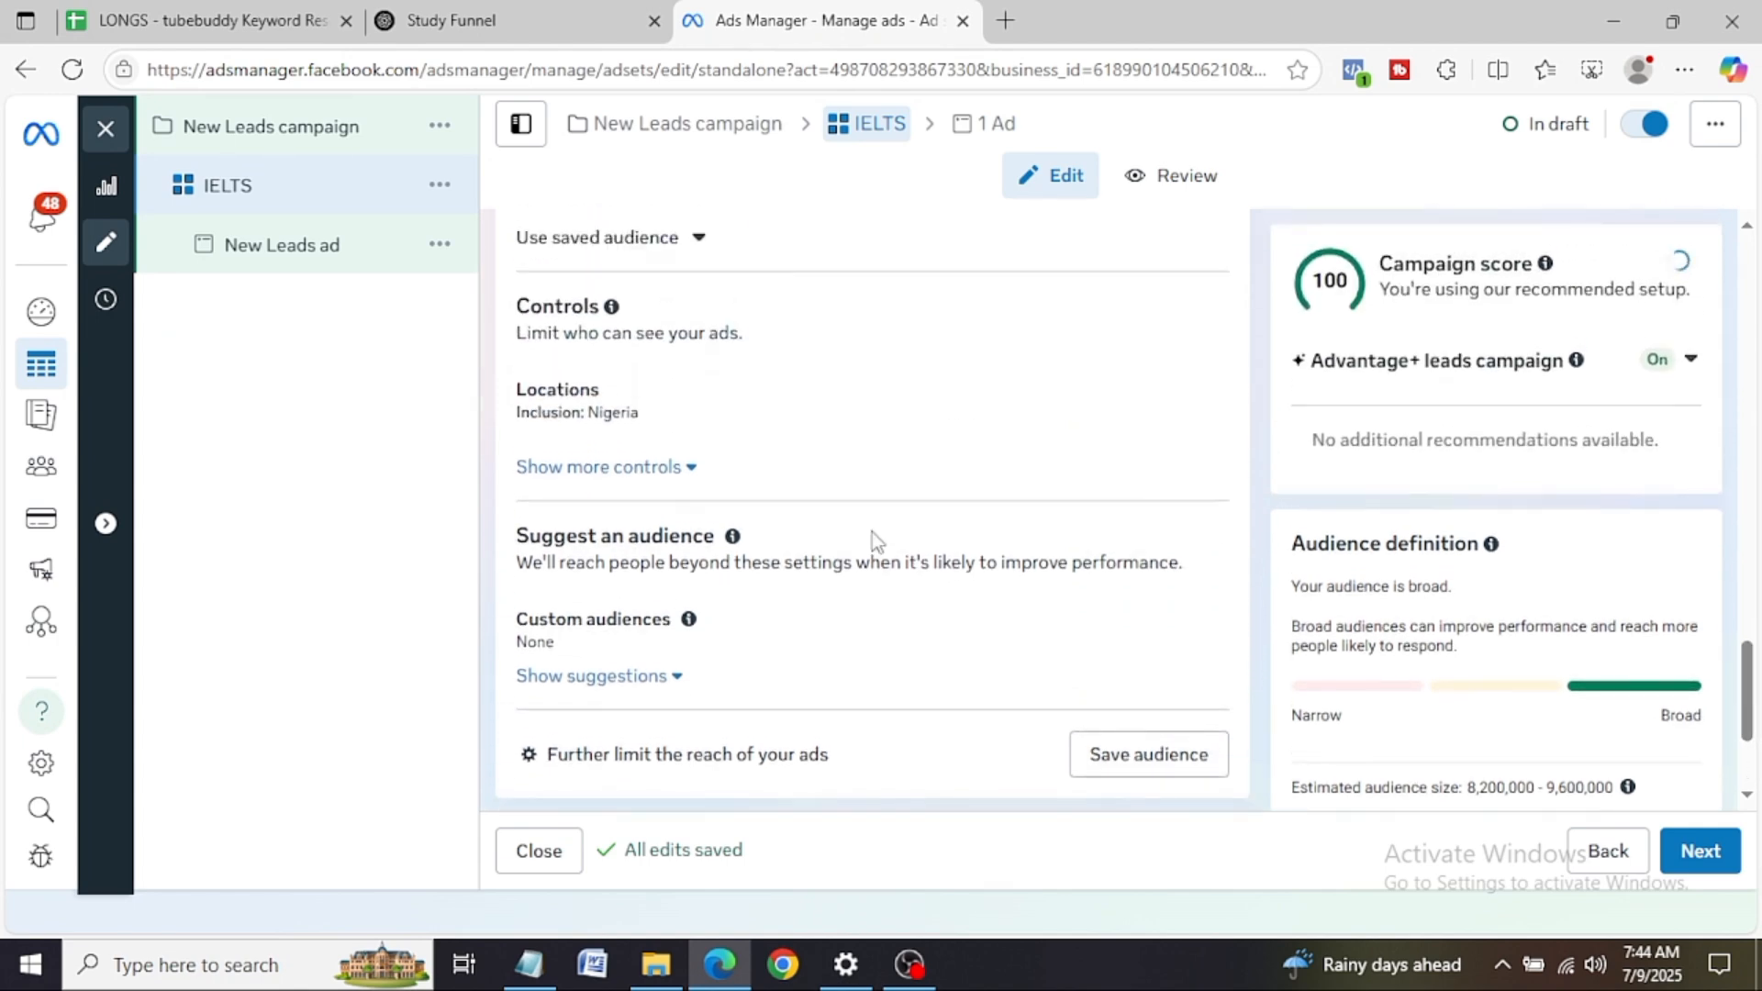
click(693, 470)
click(693, 470)
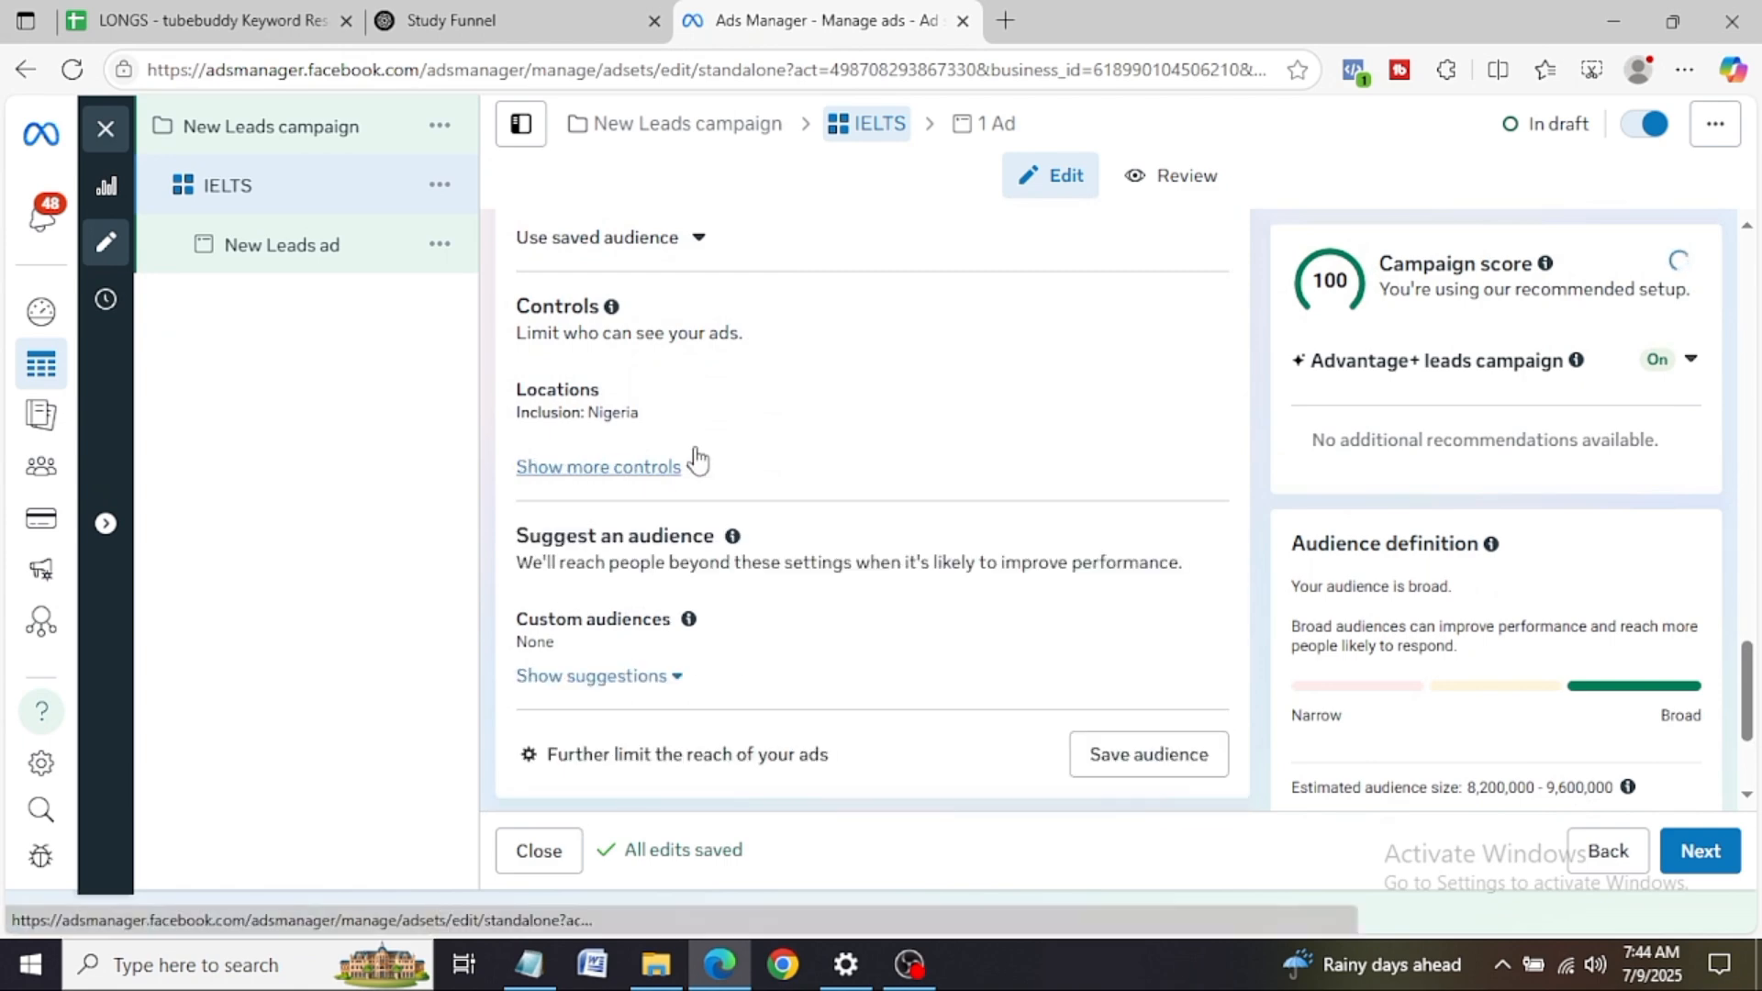
scroll(1193, 661, up, 5)
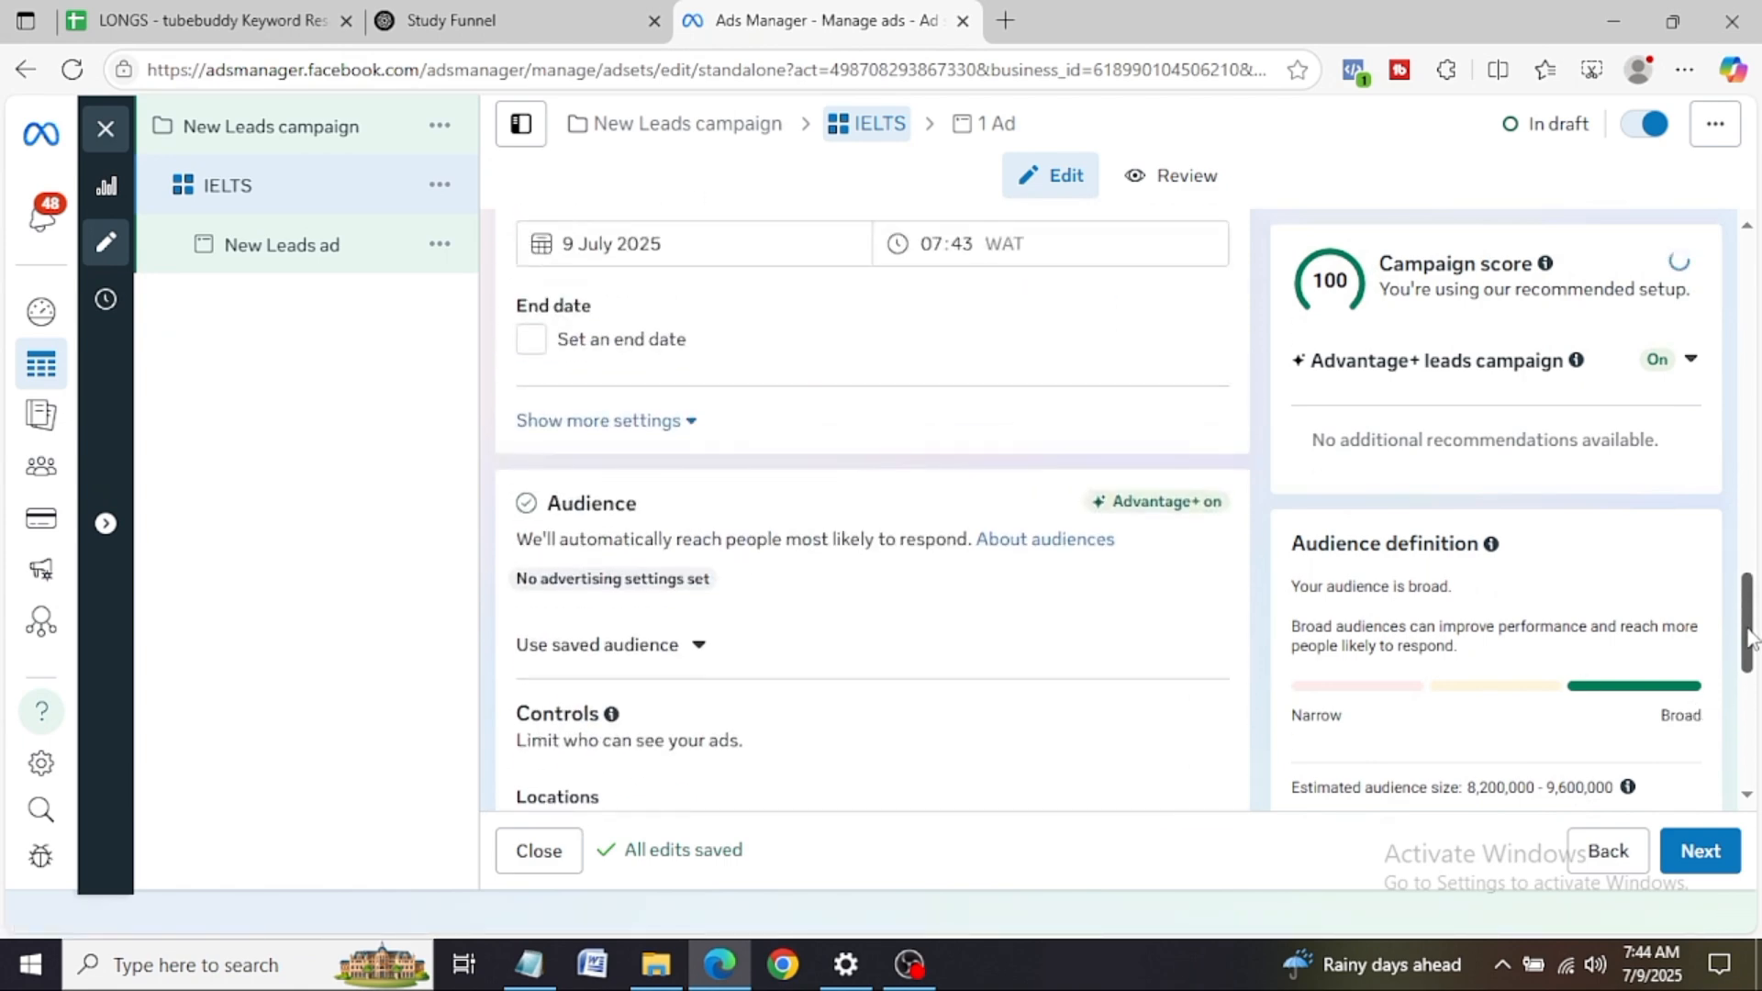
click(701, 647)
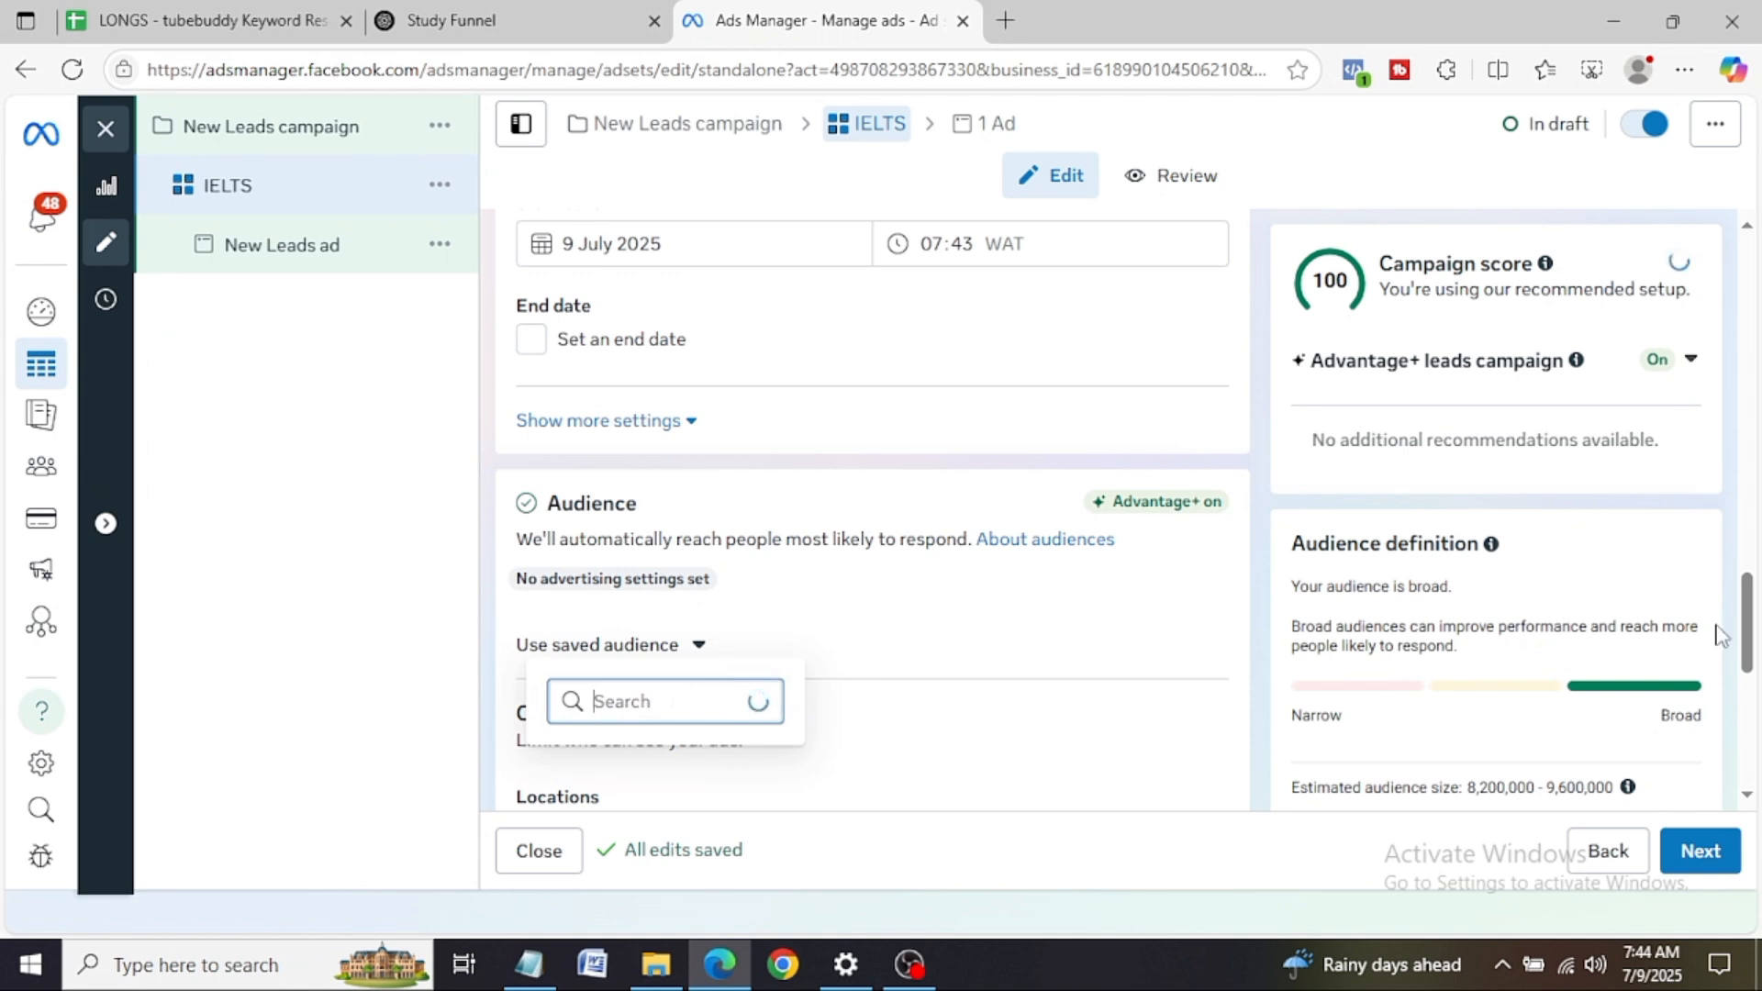
scroll(1754, 647, down, 1)
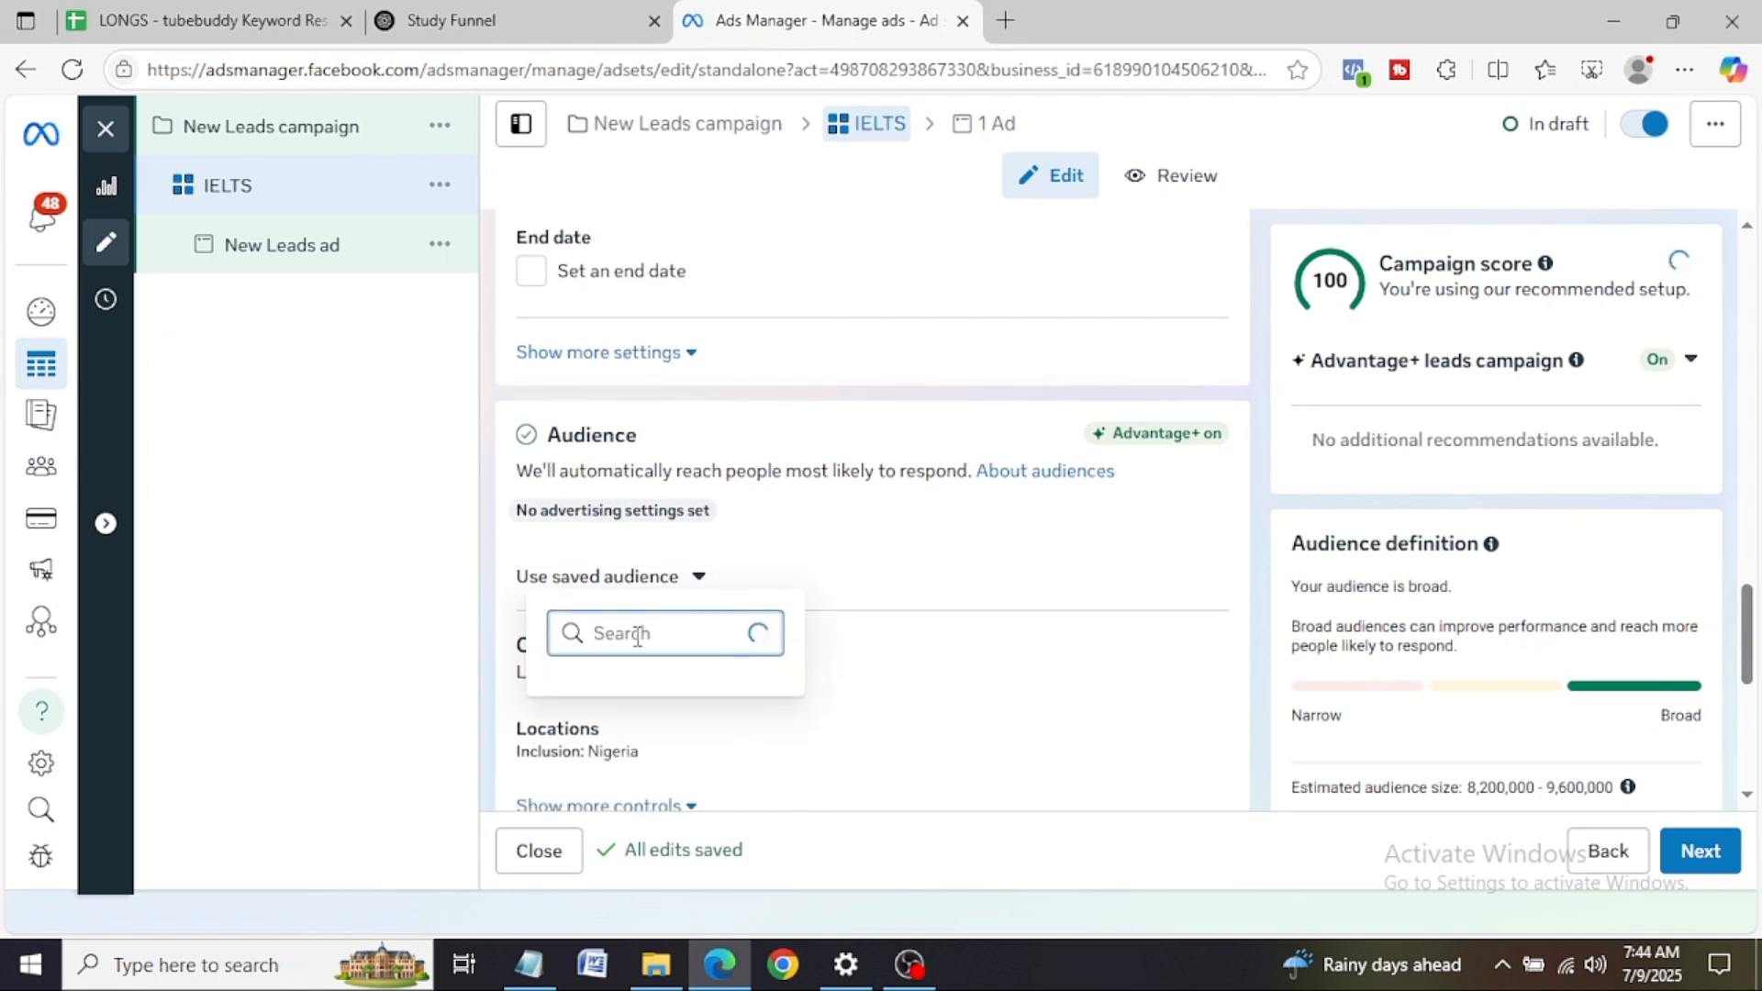
text(IELTS)
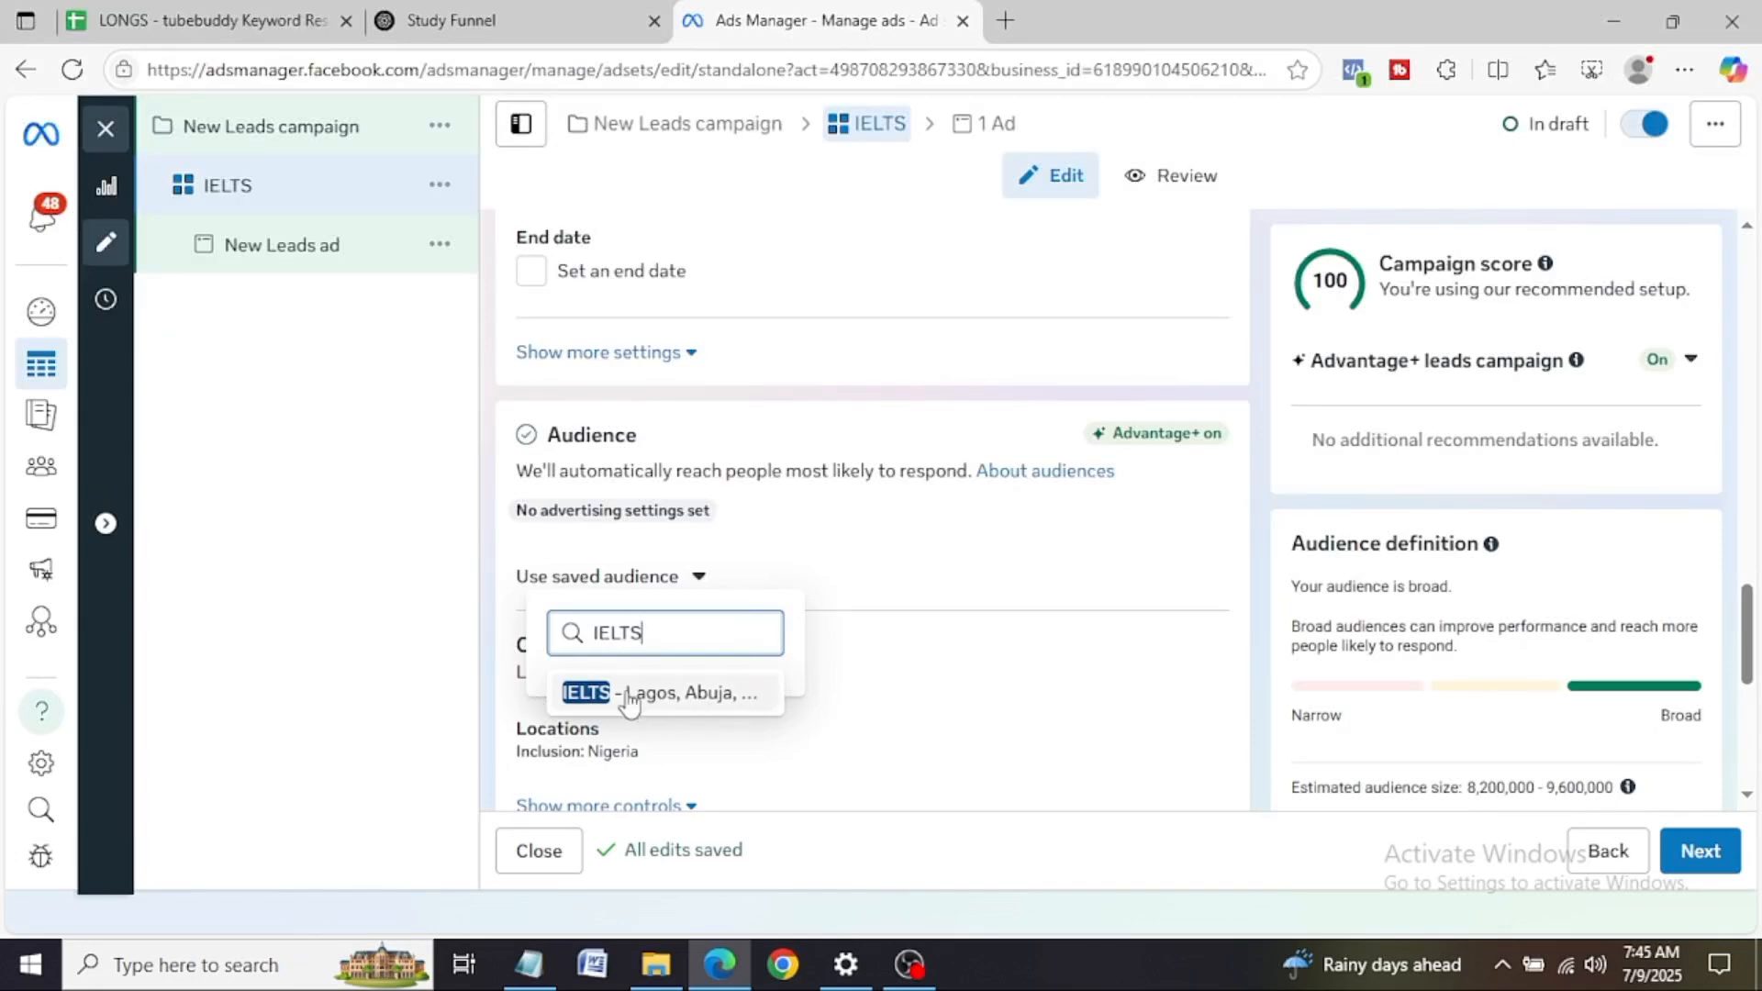
click(657, 695)
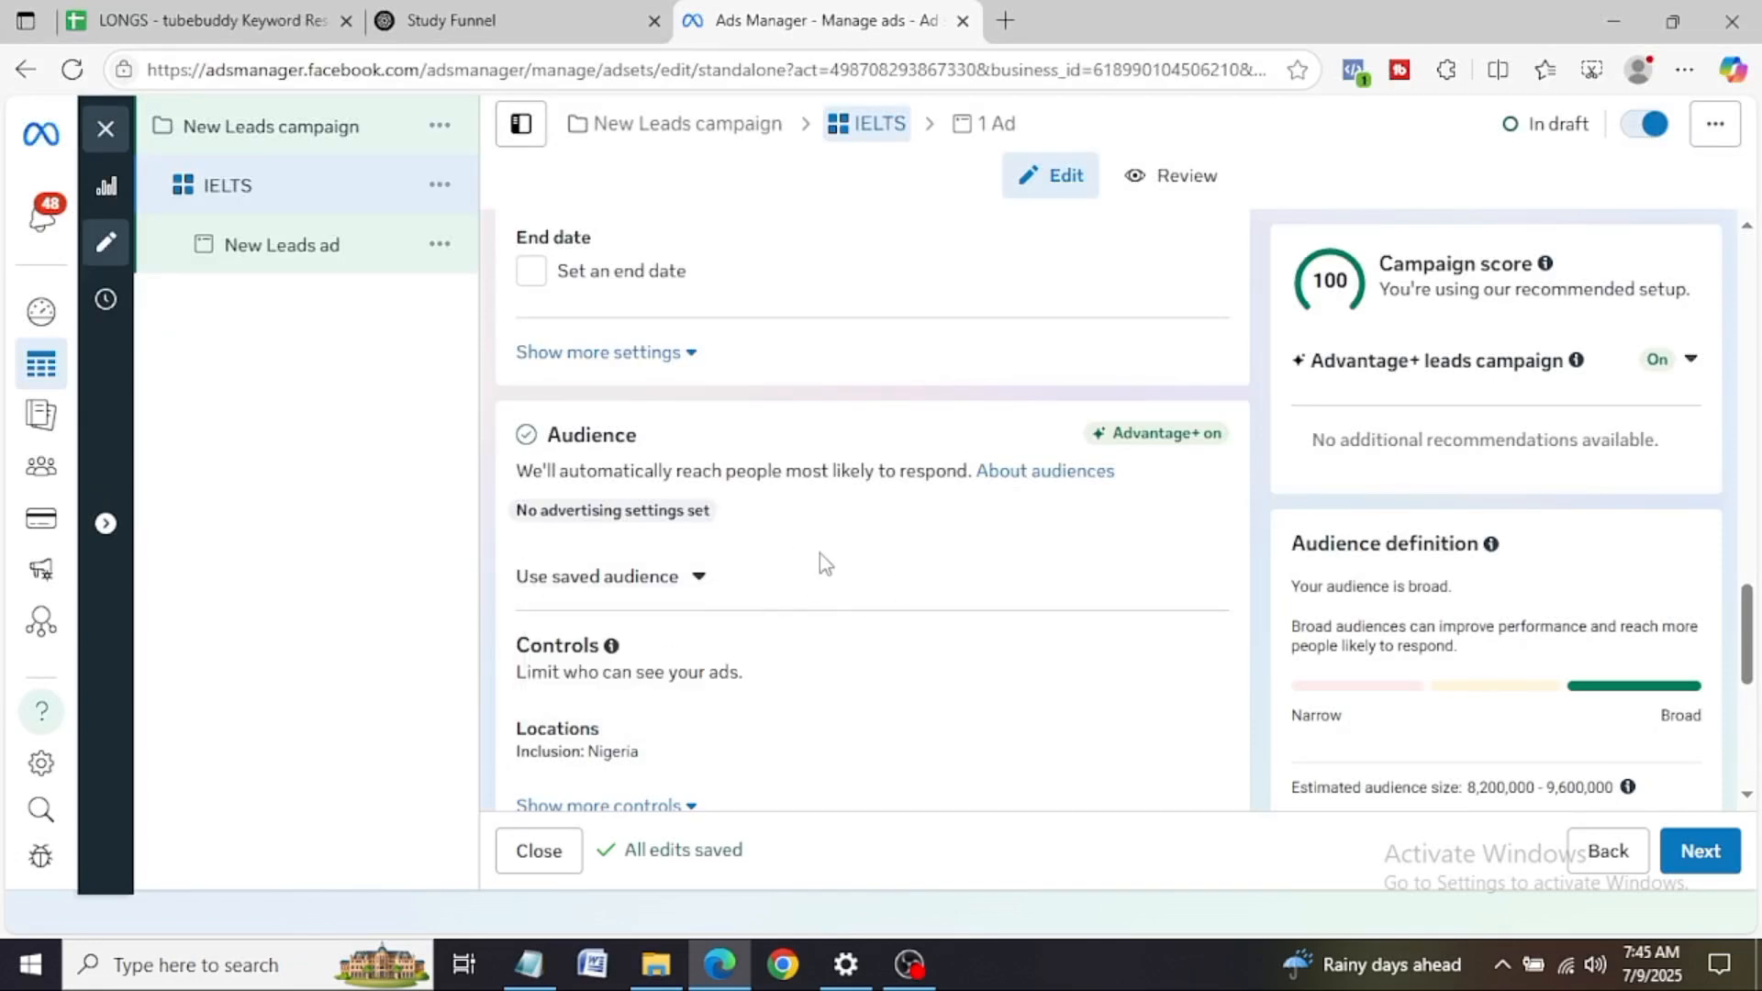
mouse_move(1749, 642)
mouse_down()
mouse_move(1748, 725)
mouse_move(1744, 650)
mouse_move(1745, 669)
mouse_up()
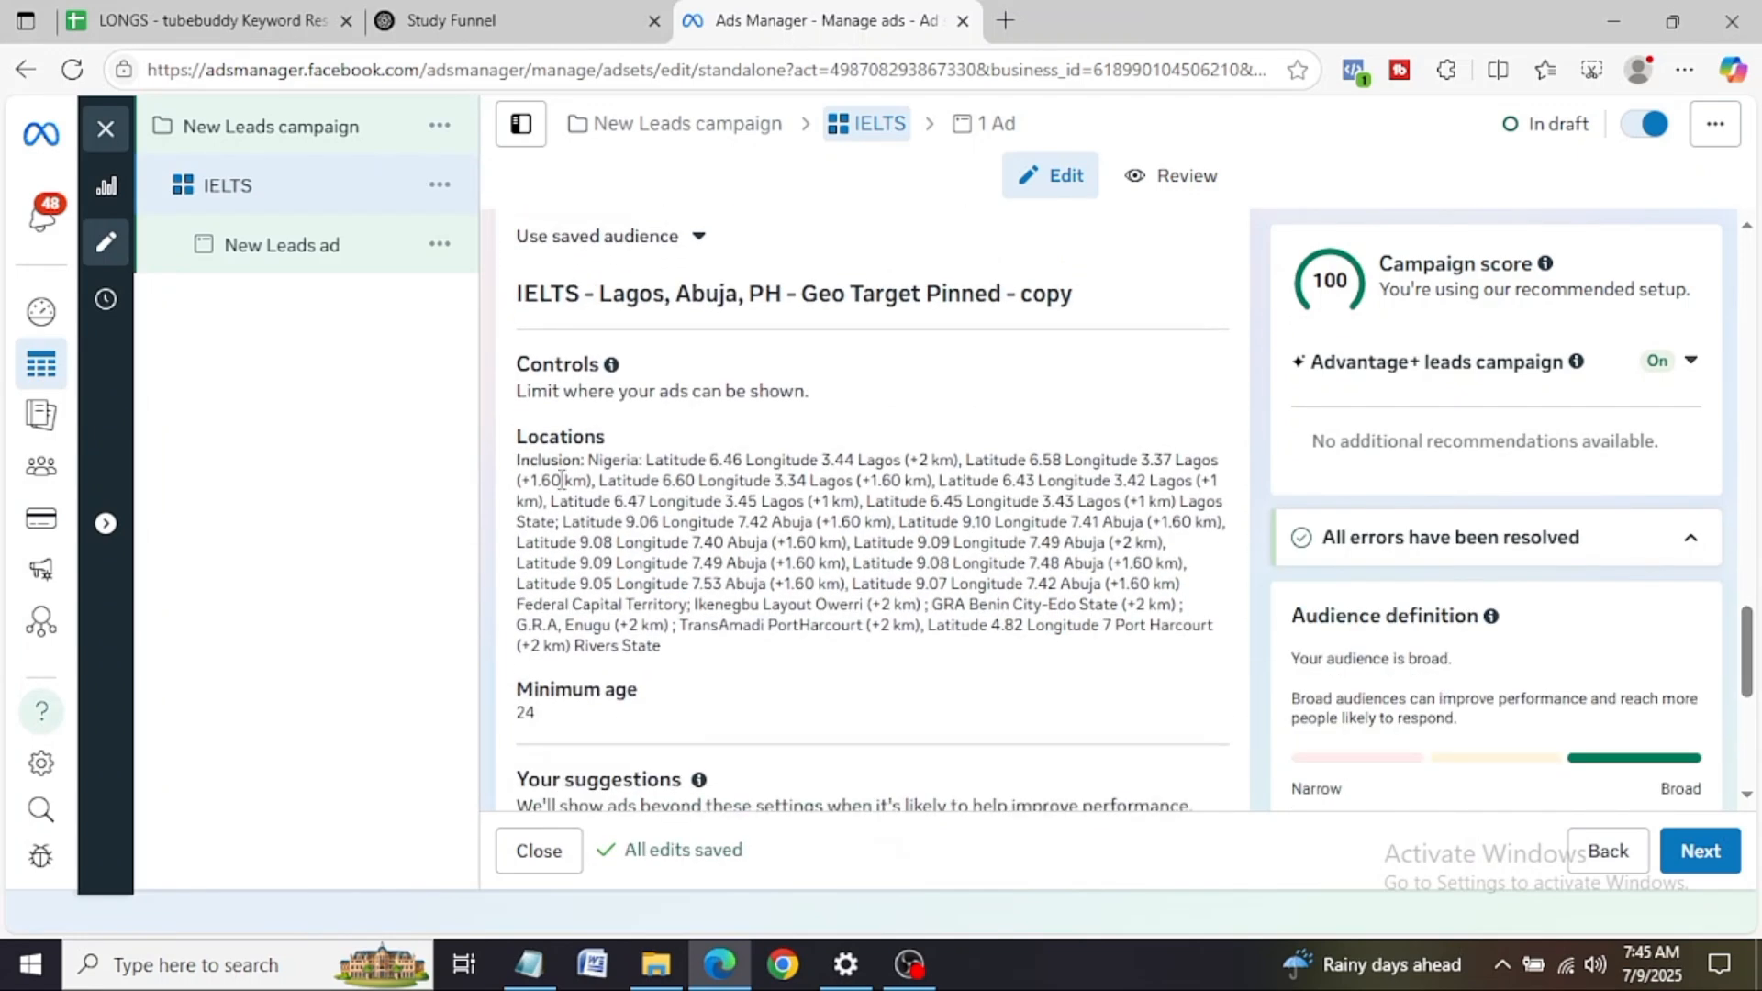
drag(516, 365, 718, 521)
click(910, 676)
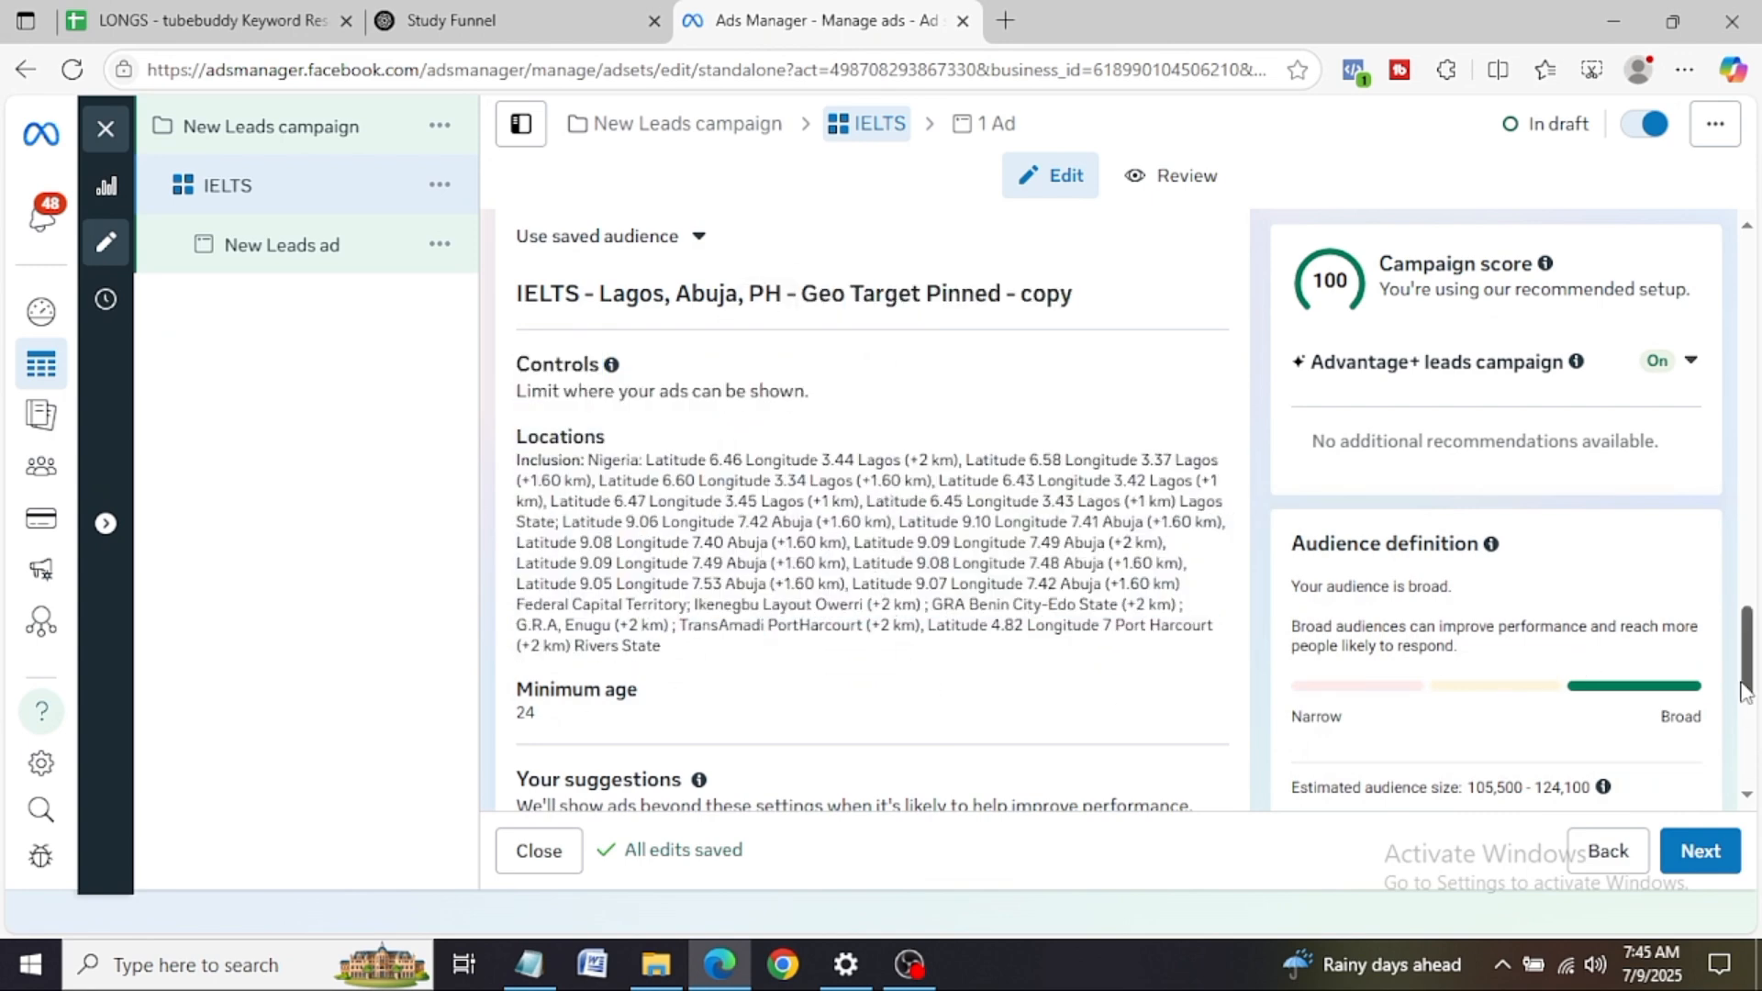
drag(1748, 675, 348, 418)
Step: Open the new leads ad and choose a video ad as its creative format
click(280, 250)
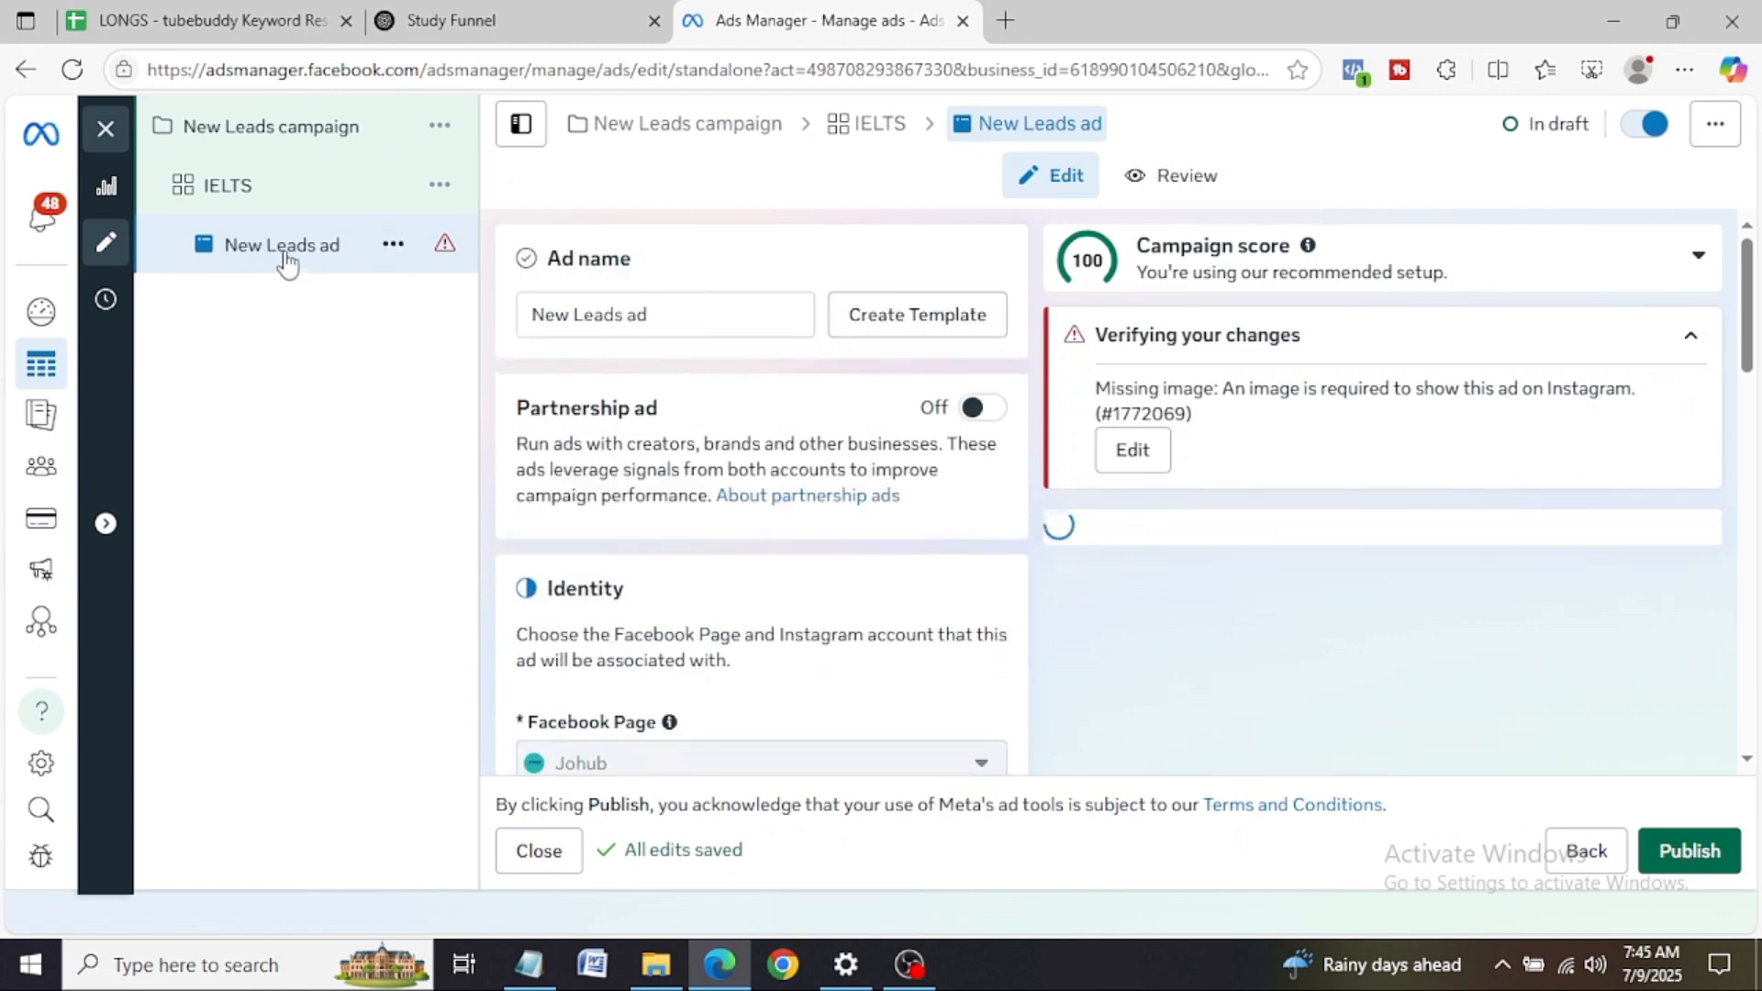
drag(1747, 312, 1715, 352)
mouse_move(973, 571)
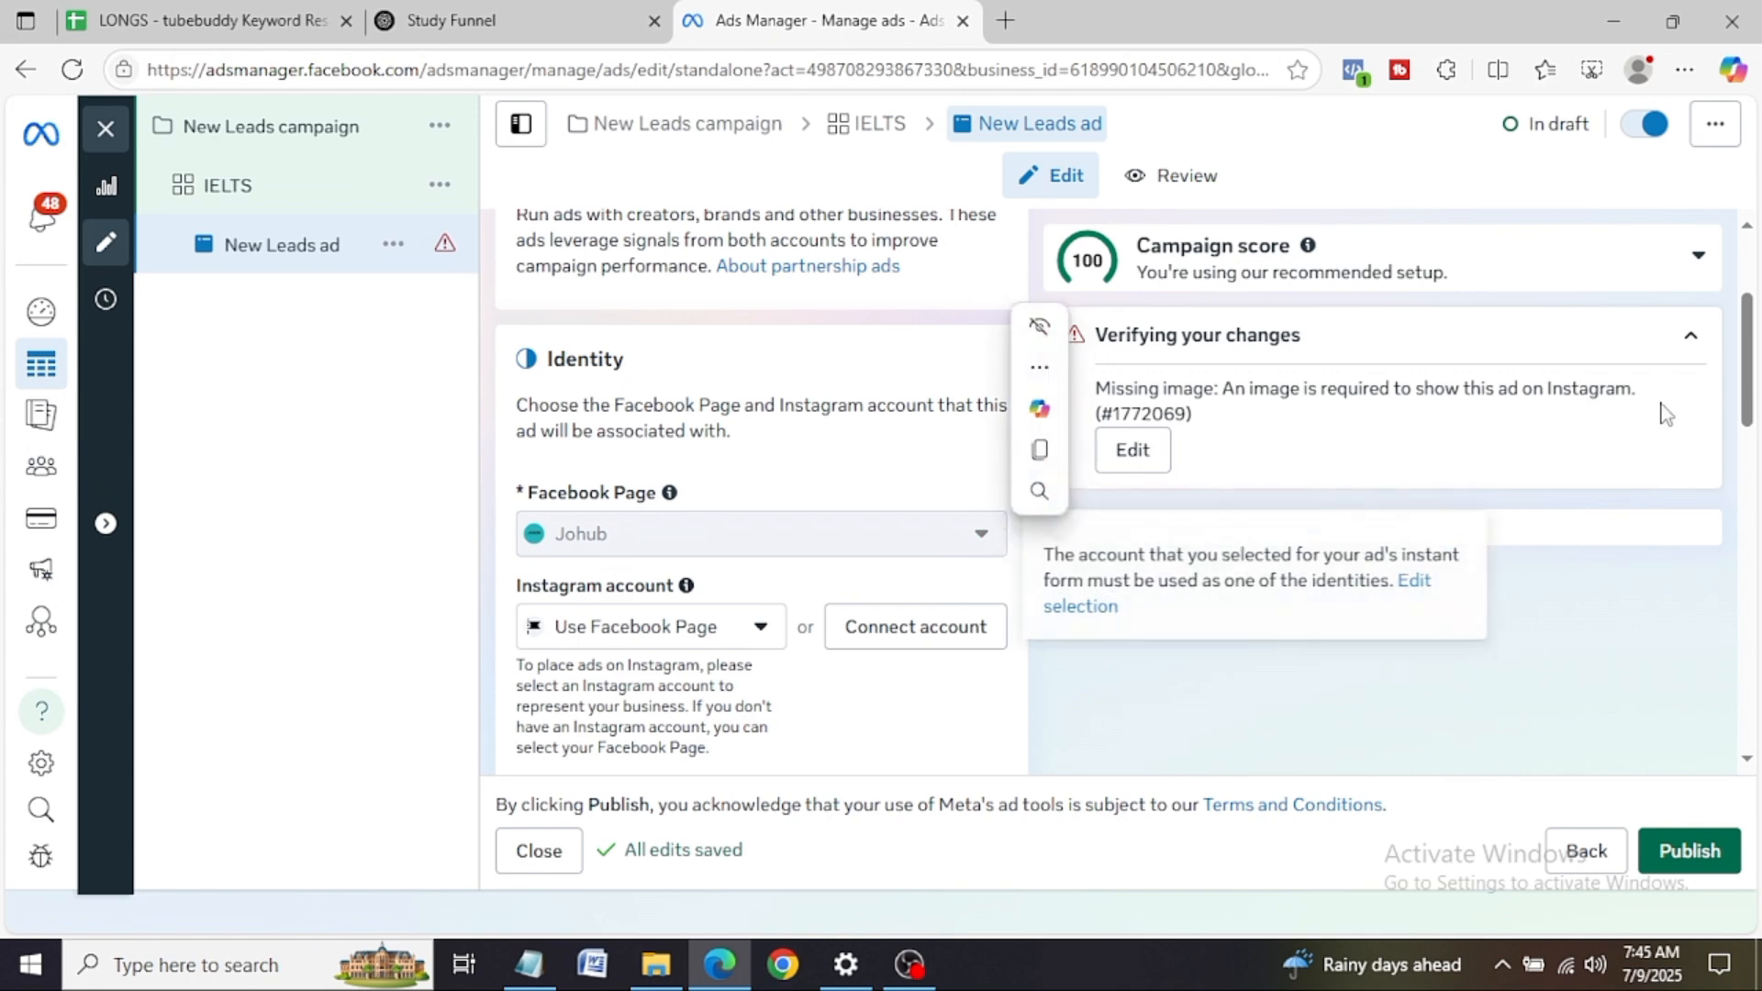
drag(1747, 333, 1741, 613)
scroll(873, 492, up, 2)
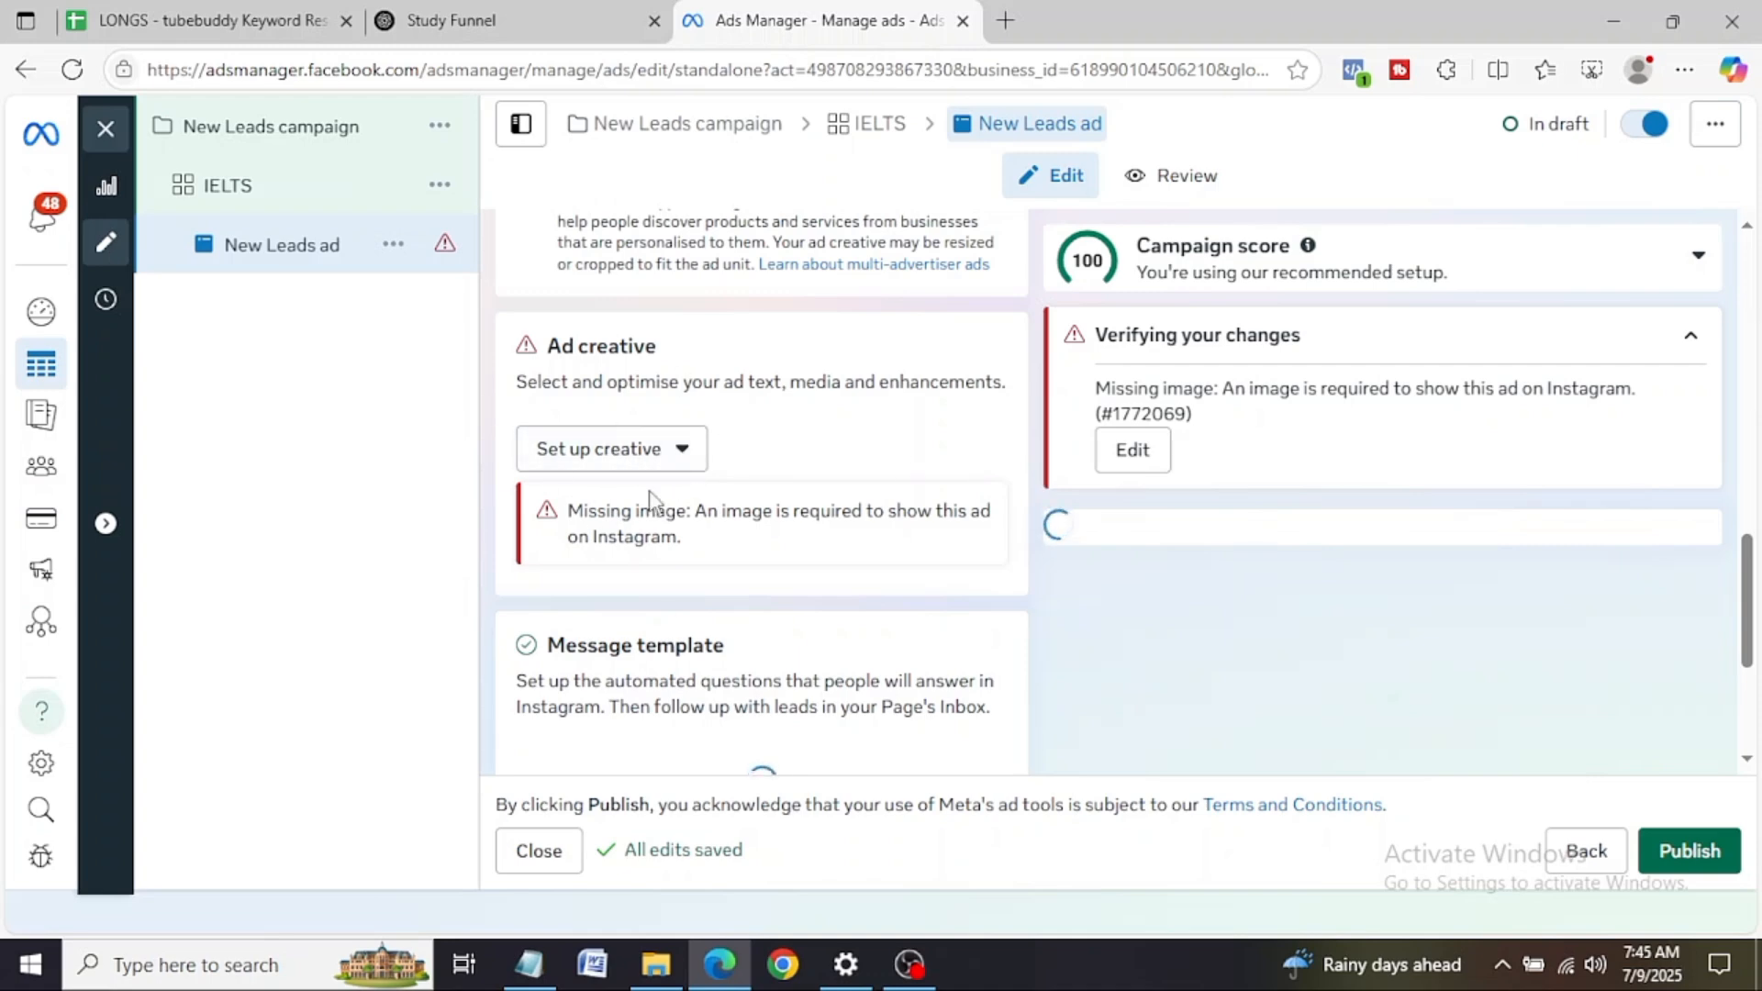
click(658, 452)
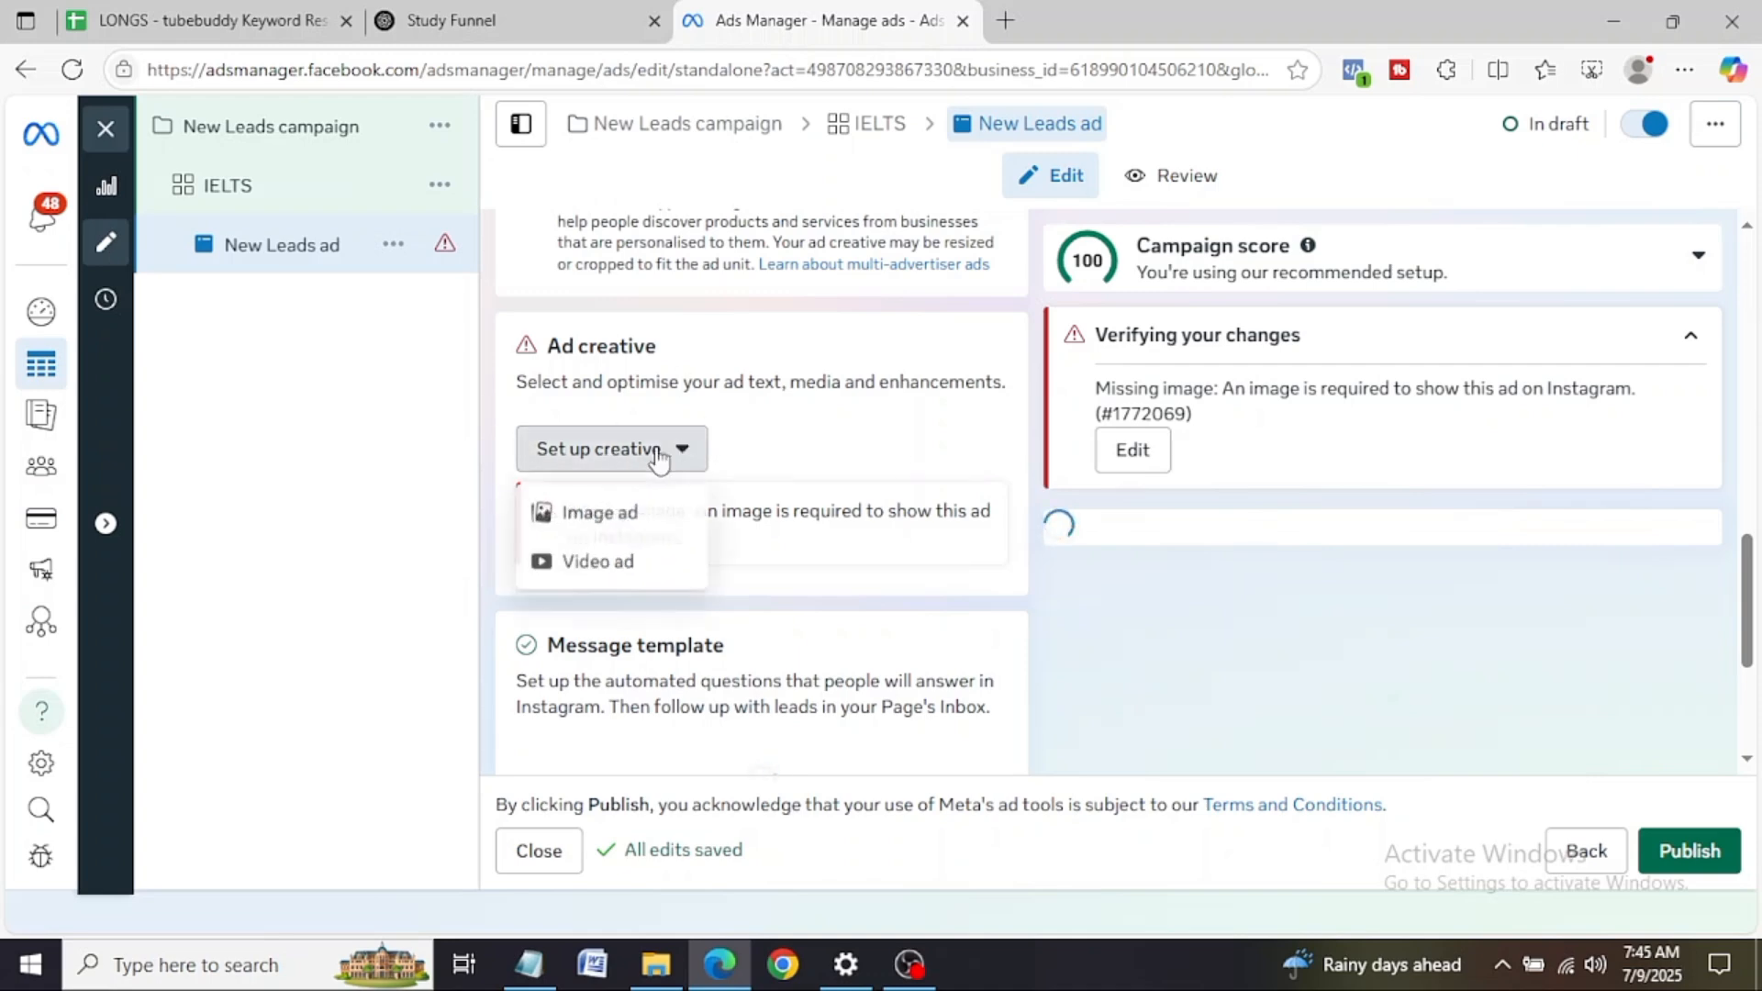
click(594, 562)
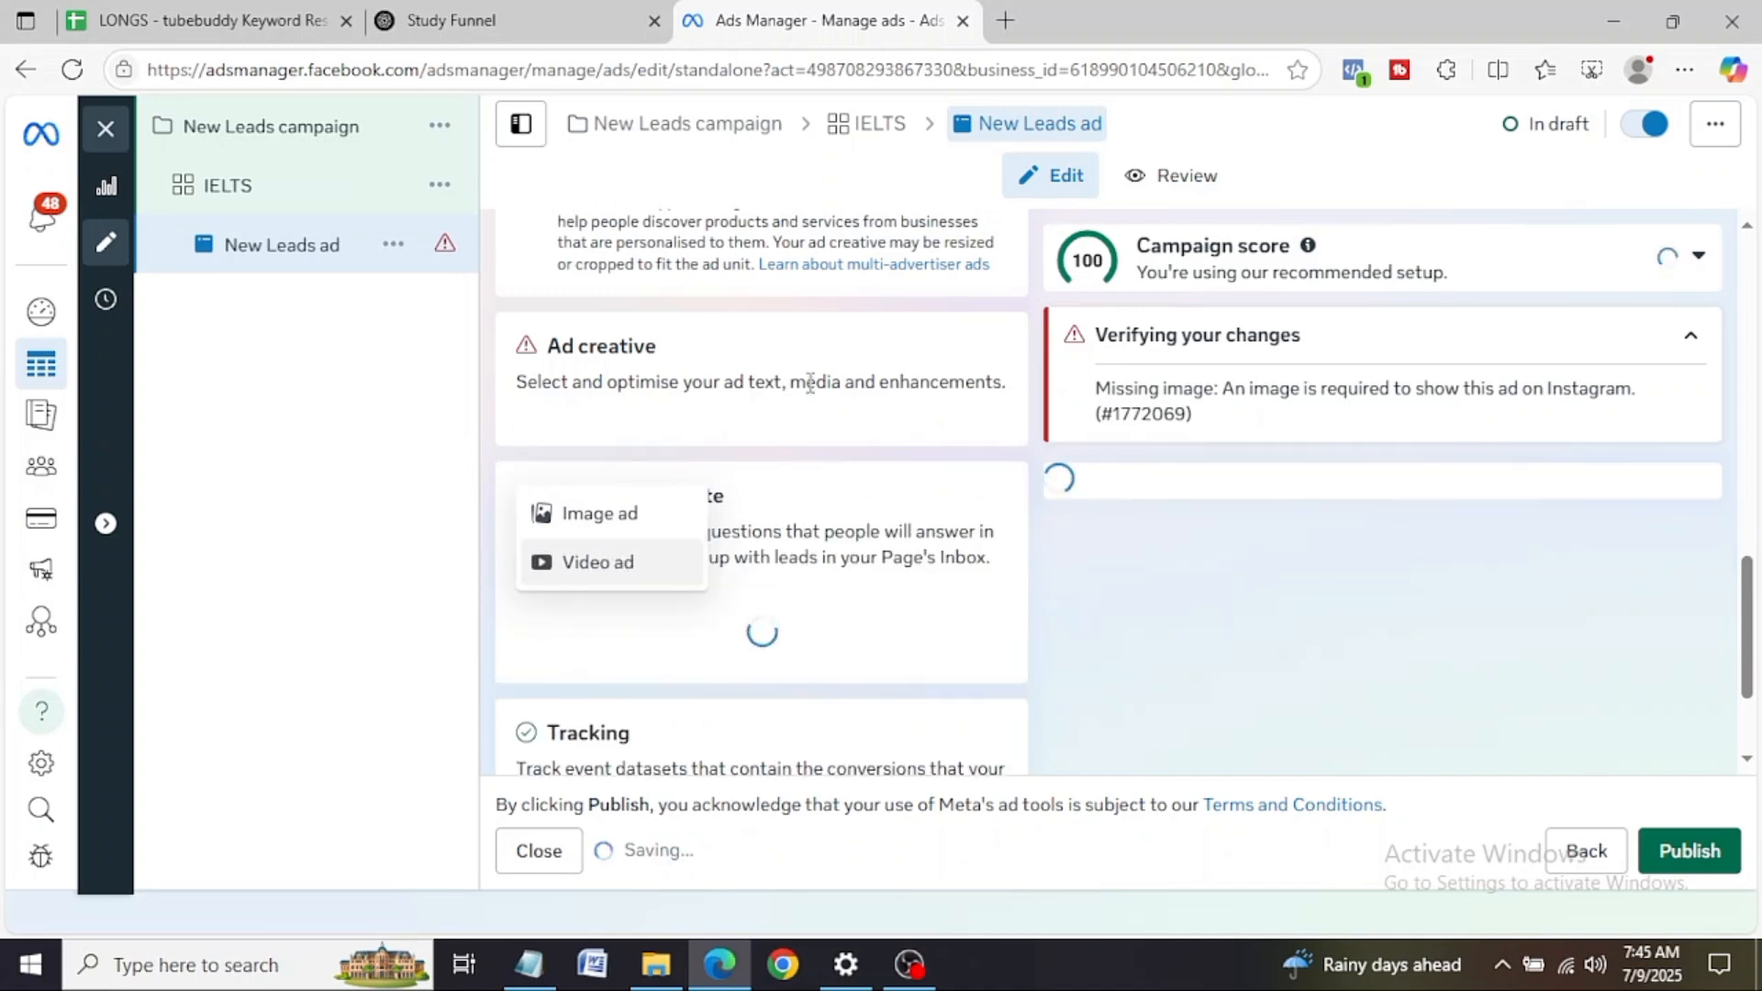
Step: Return to the IELTS ad set and set its conversion location to Instant forms
drag(1749, 607, 1760, 517)
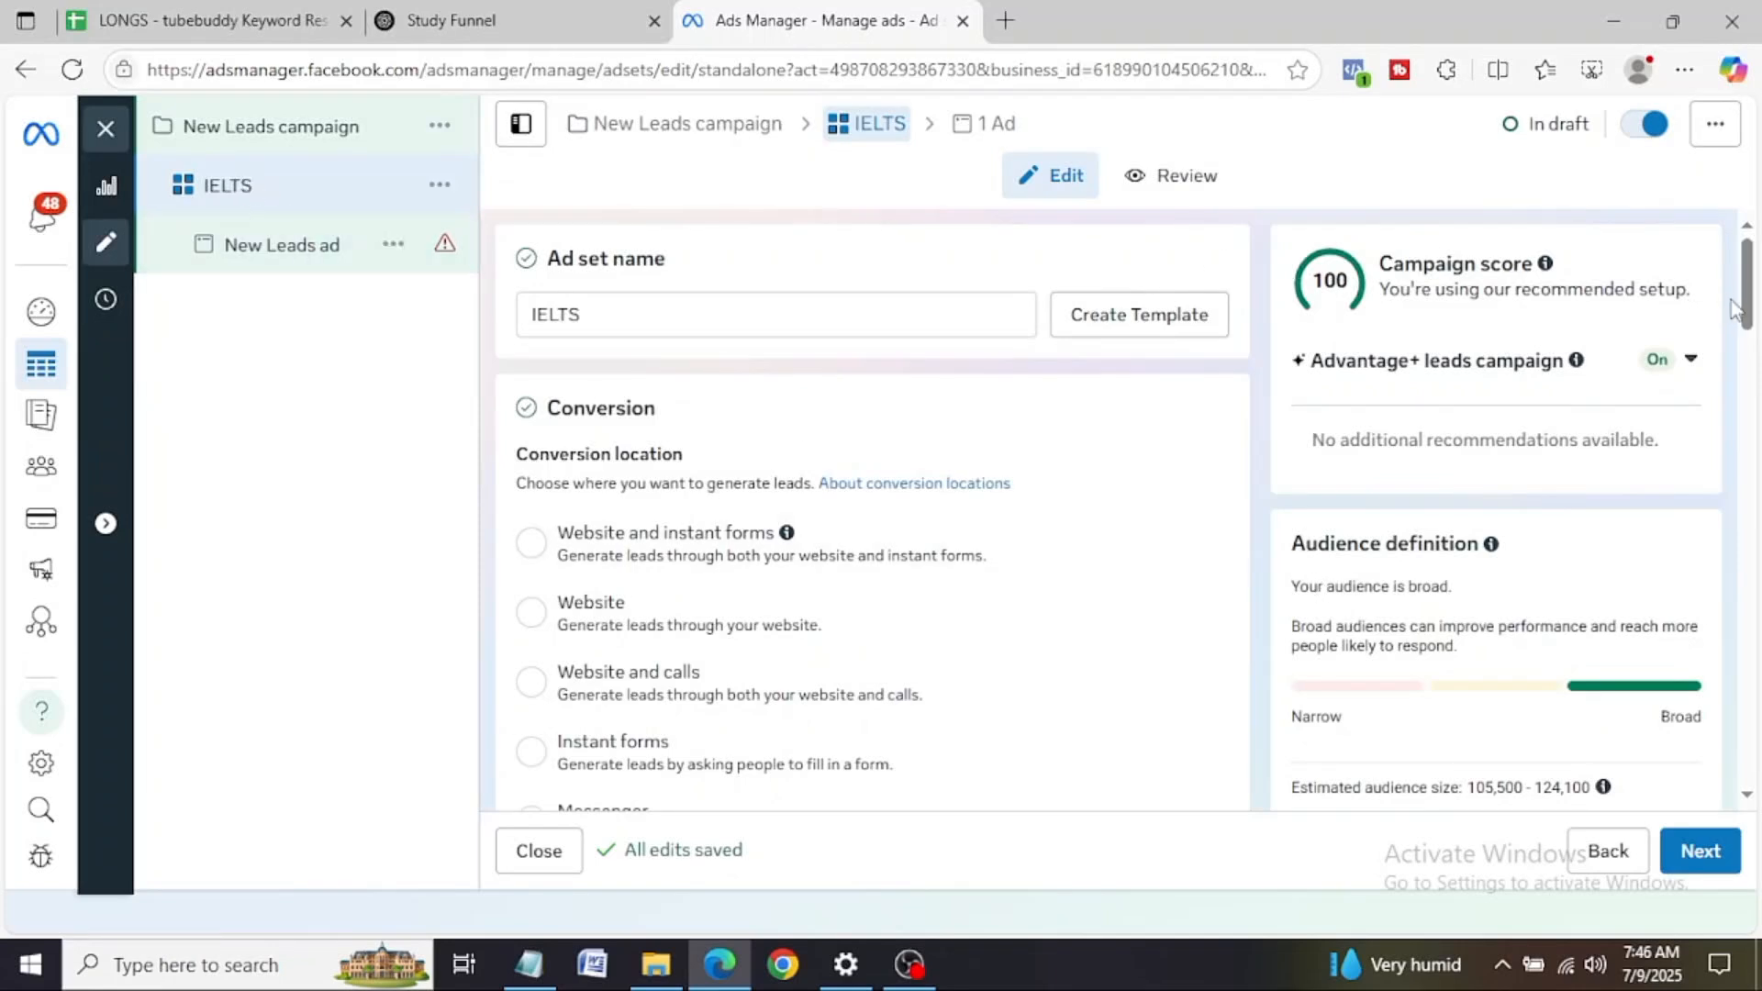
mouse_move(1746, 311)
mouse_down()
mouse_move(1751, 384)
mouse_move(1750, 343)
mouse_up()
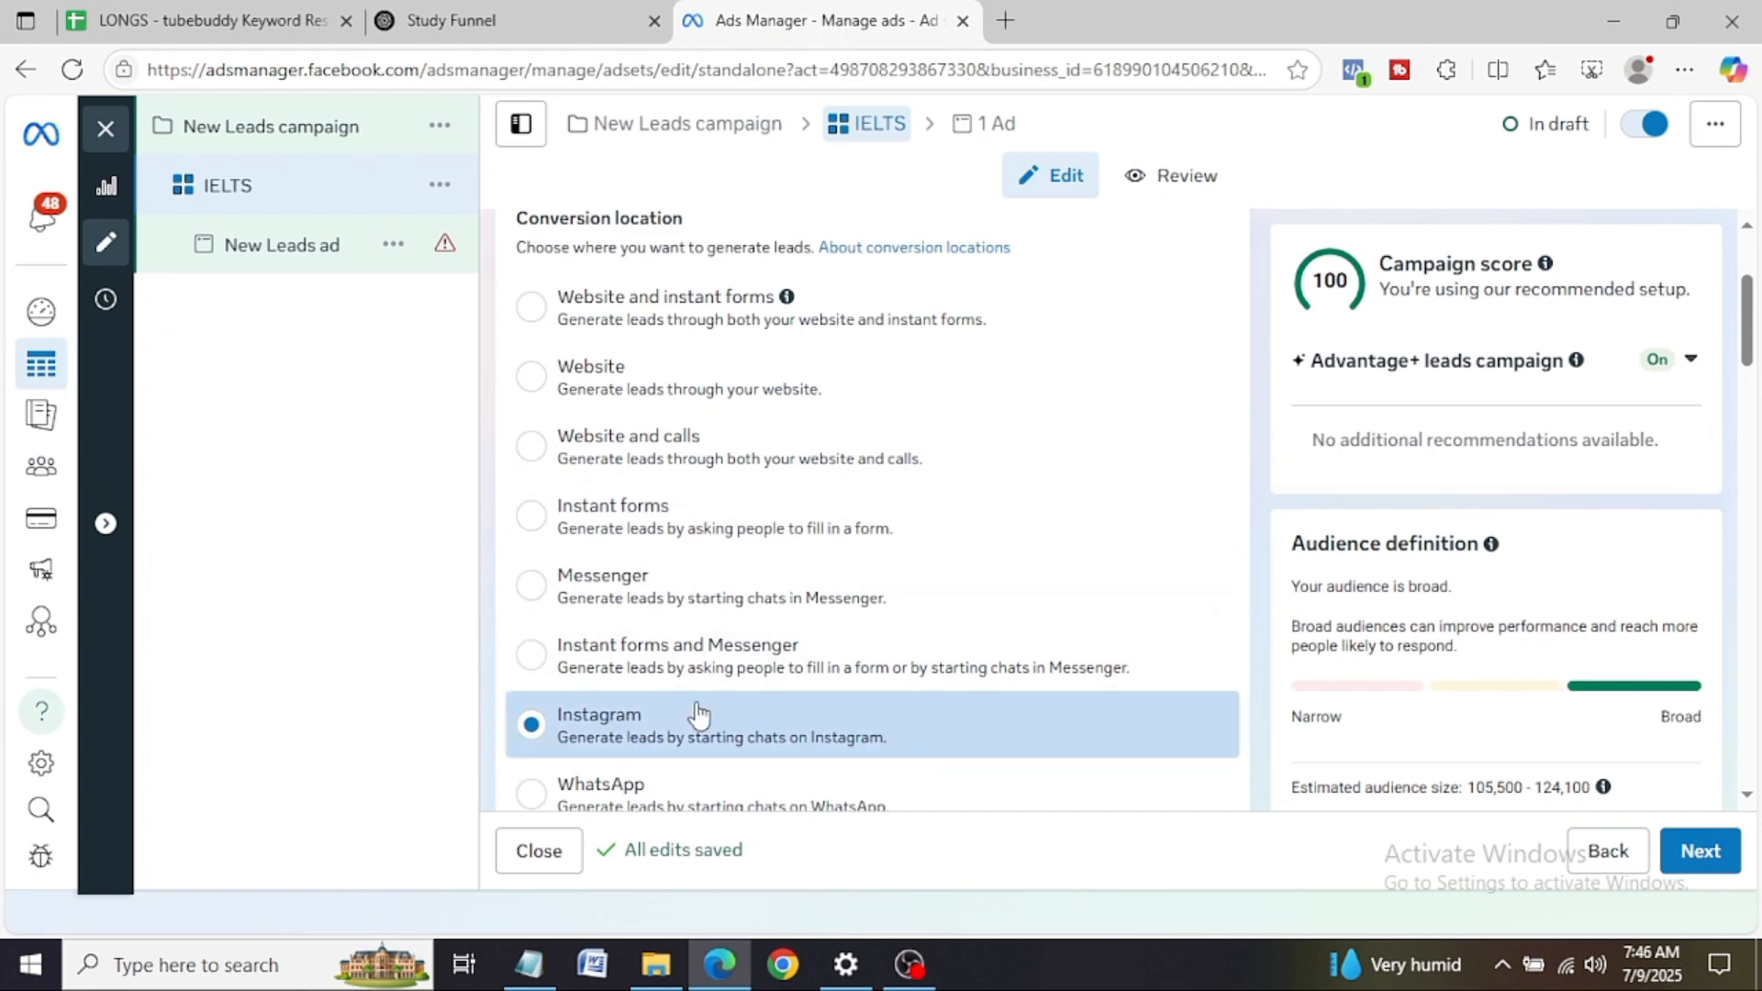
click(531, 516)
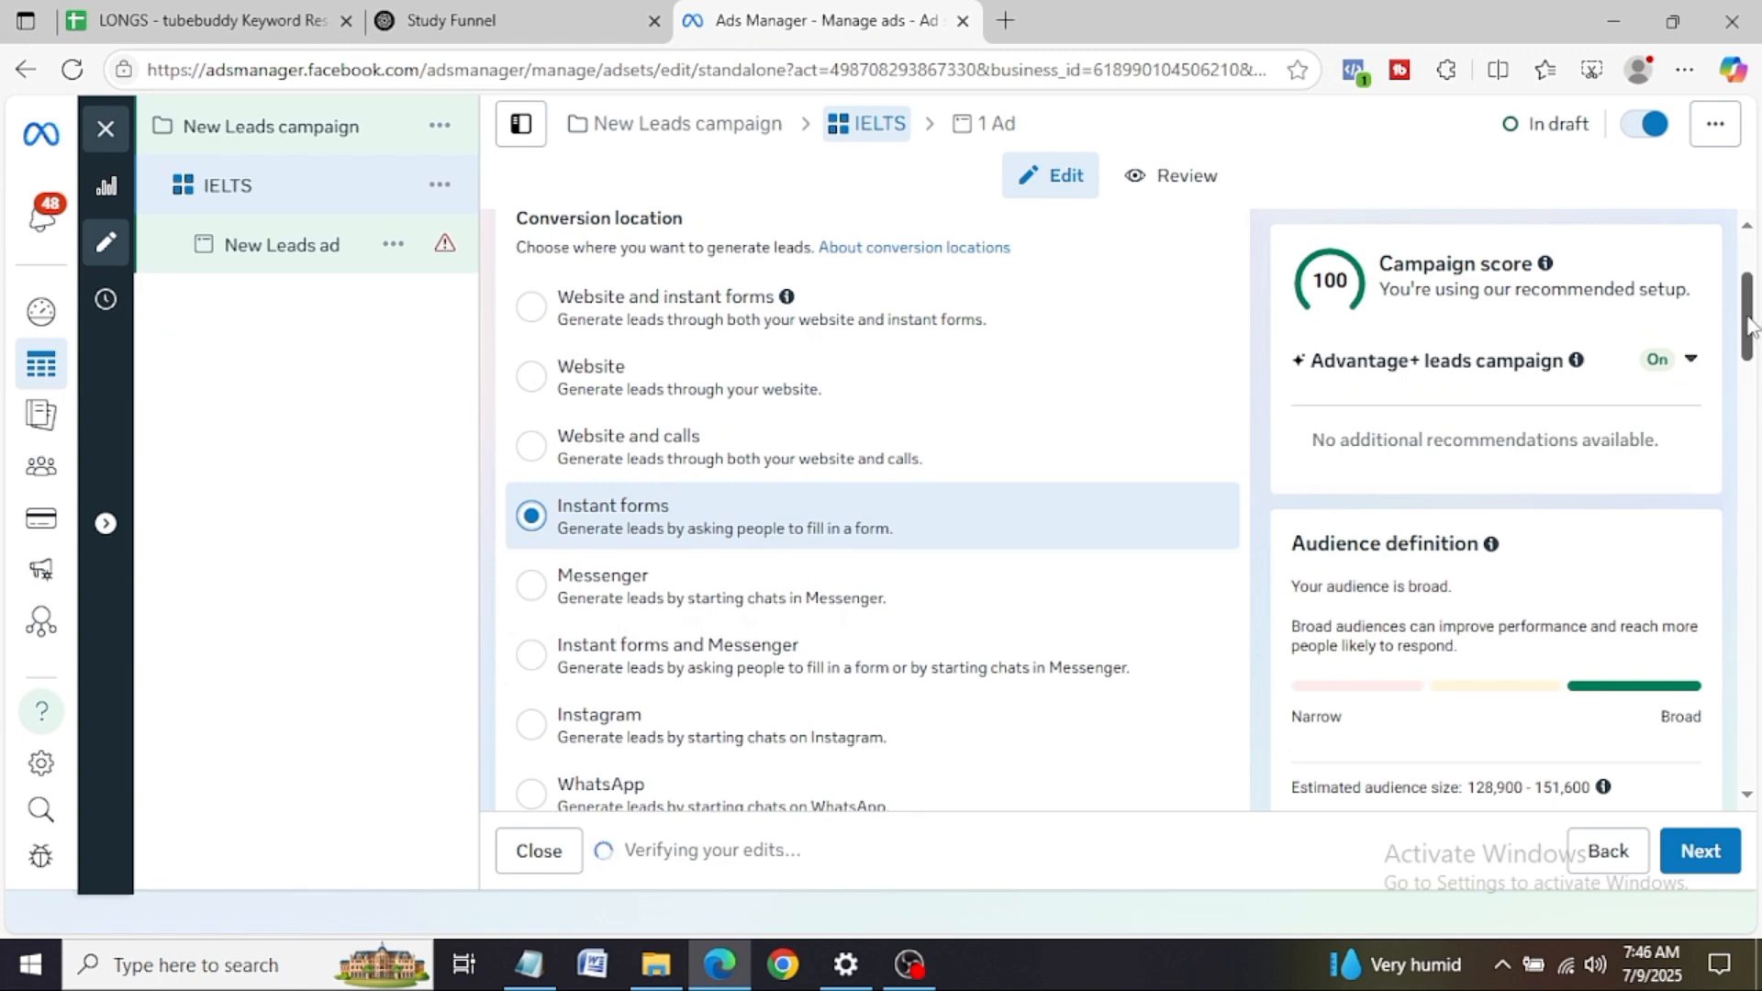
Step: Choose "Maximise number of conversion leads" as the ad set's performance goal and review the remaining audience and placement settings
drag(1750, 326, 1747, 452)
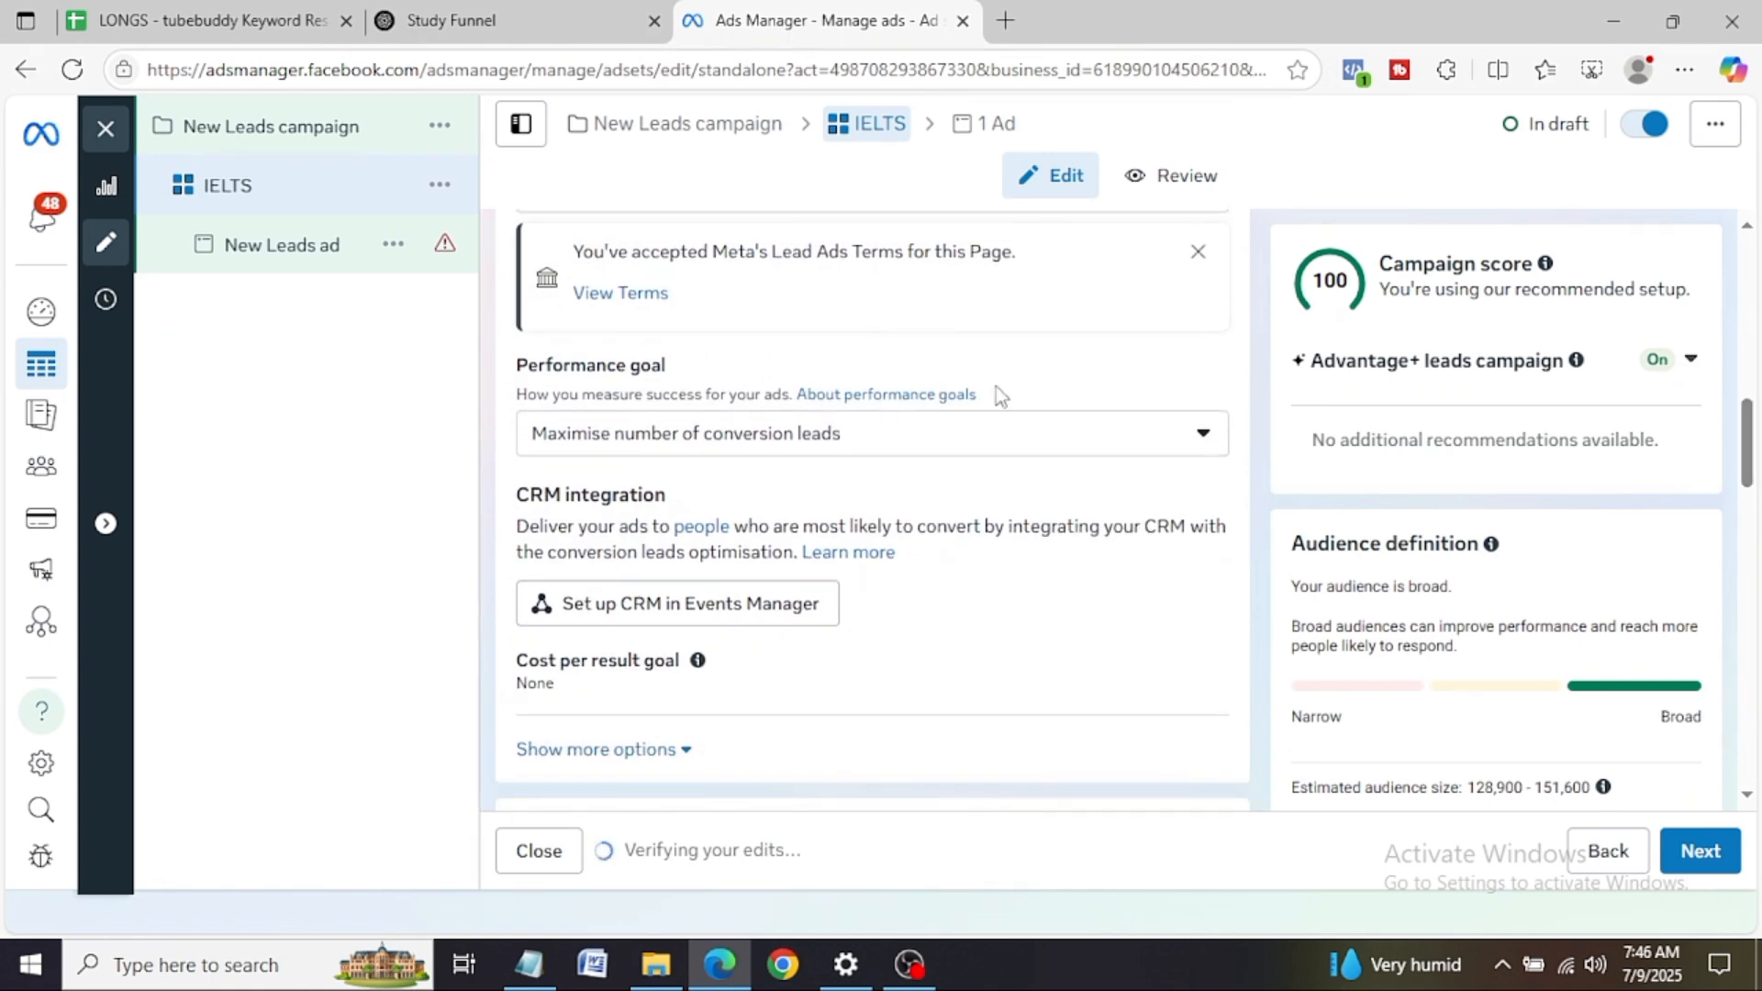
click(809, 449)
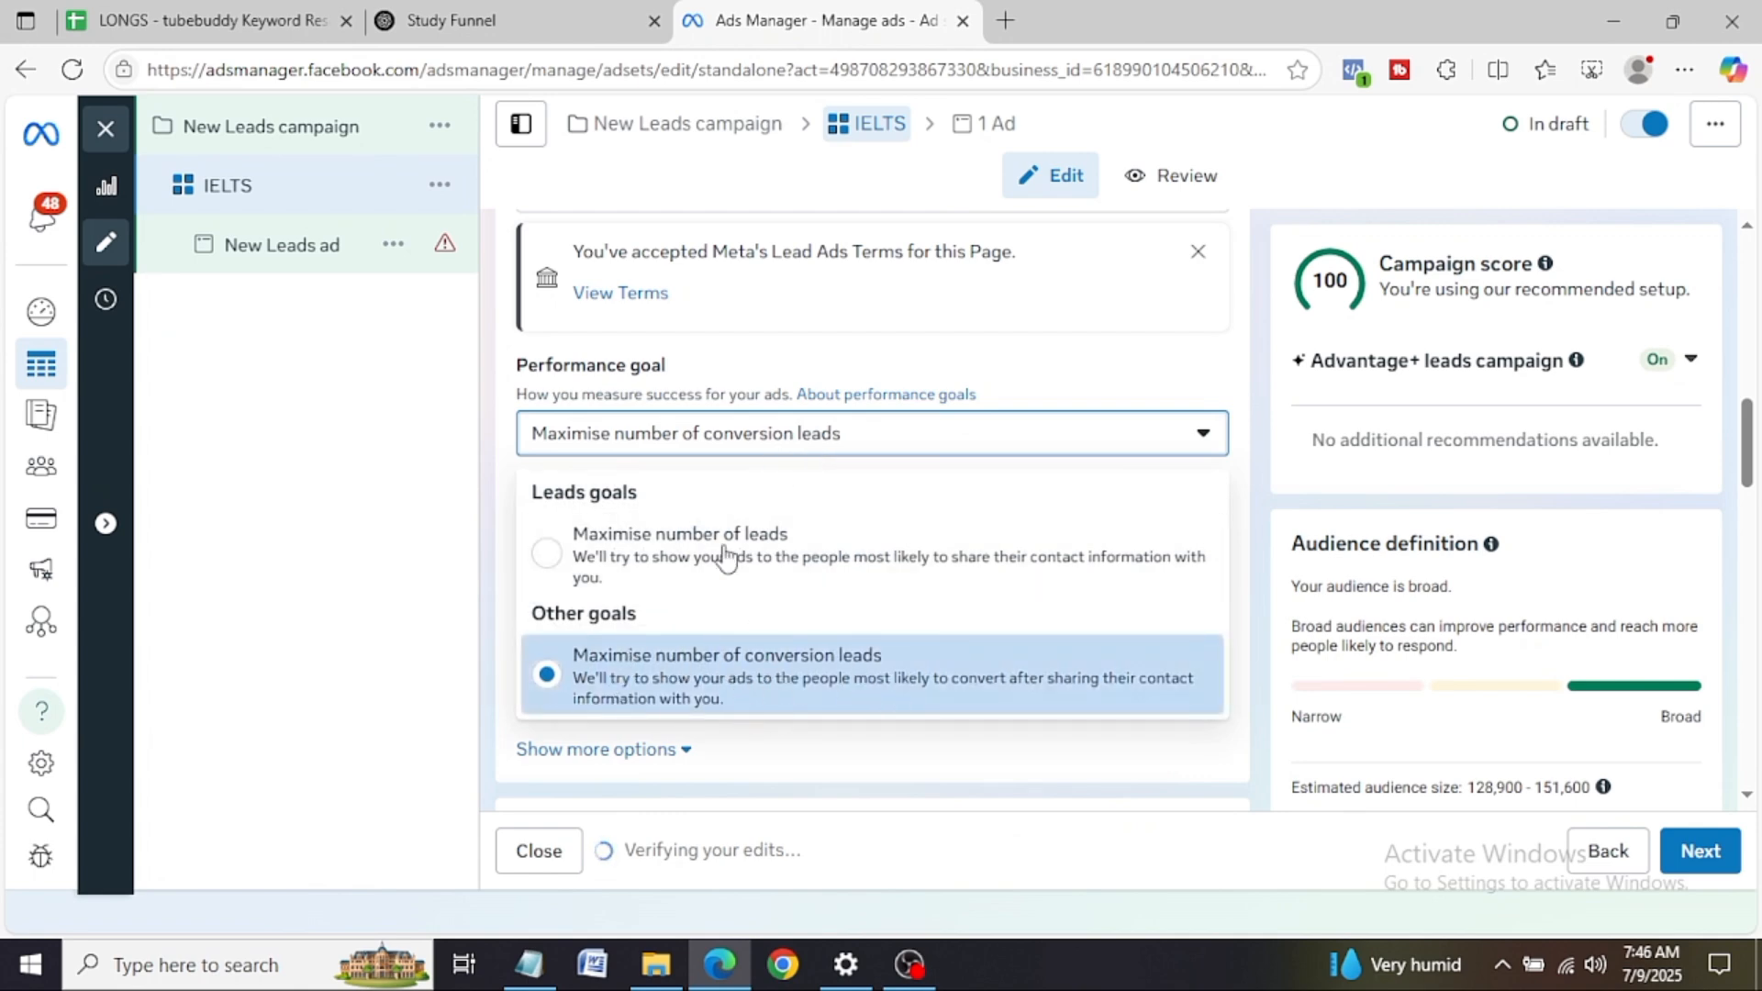
click(701, 695)
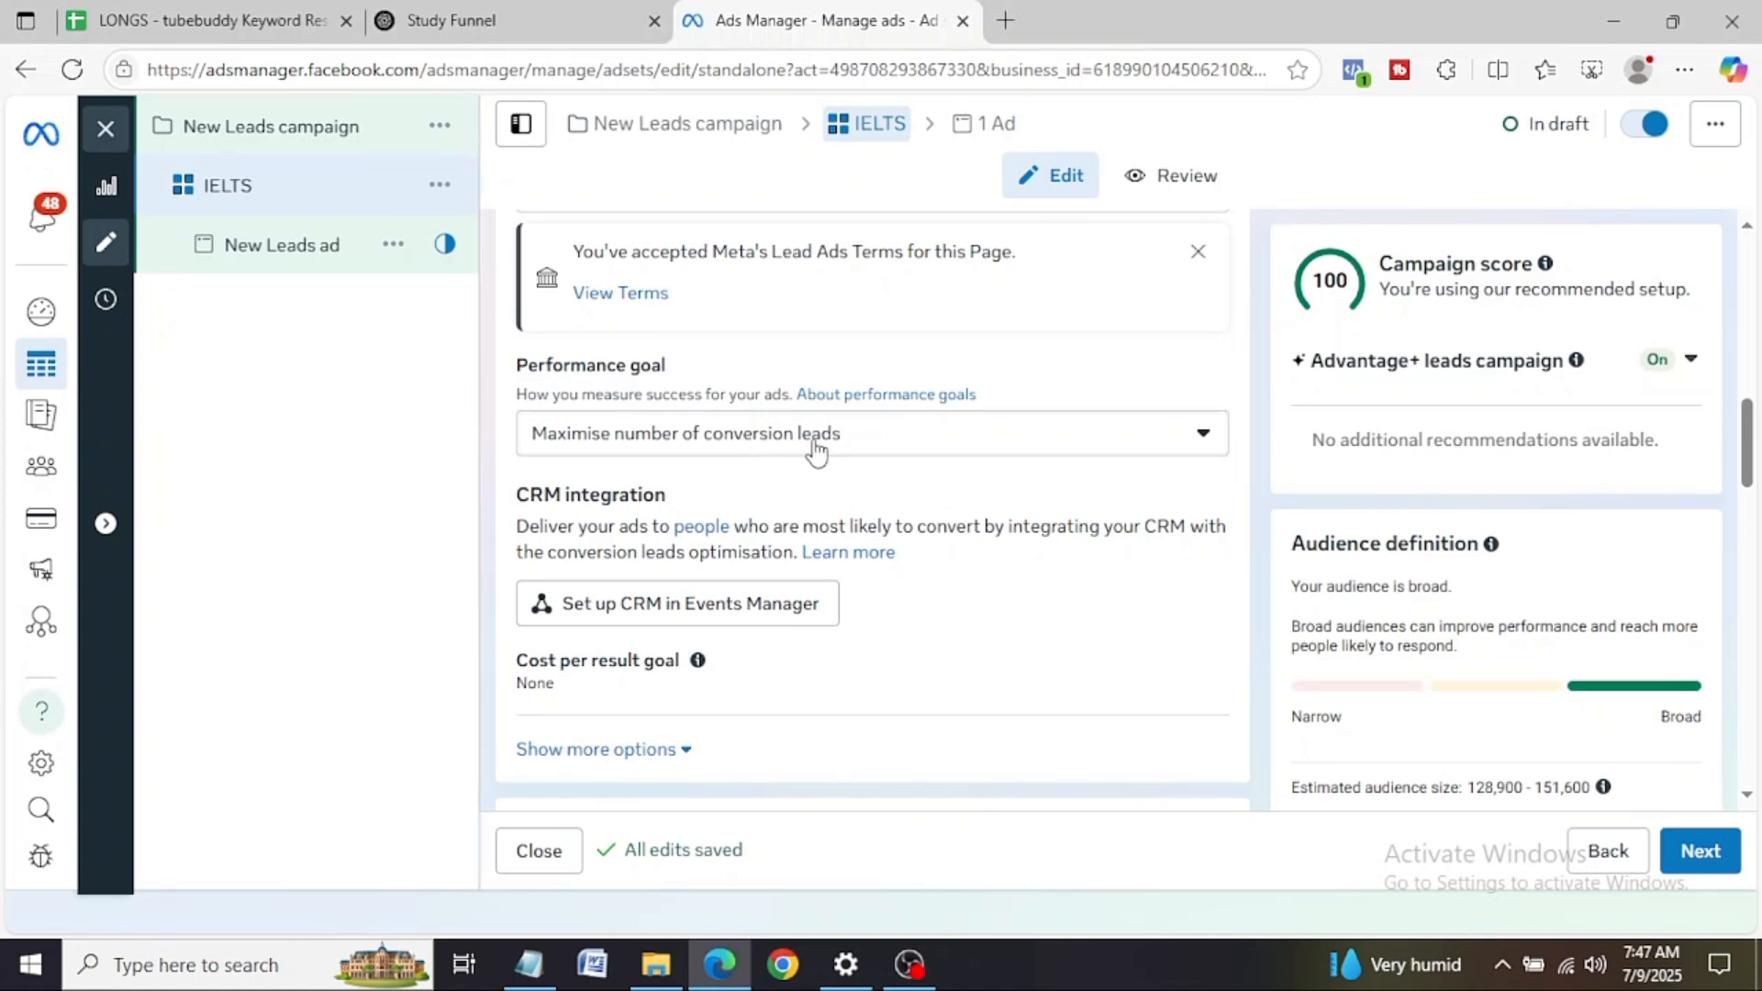
drag(1749, 450, 1747, 846)
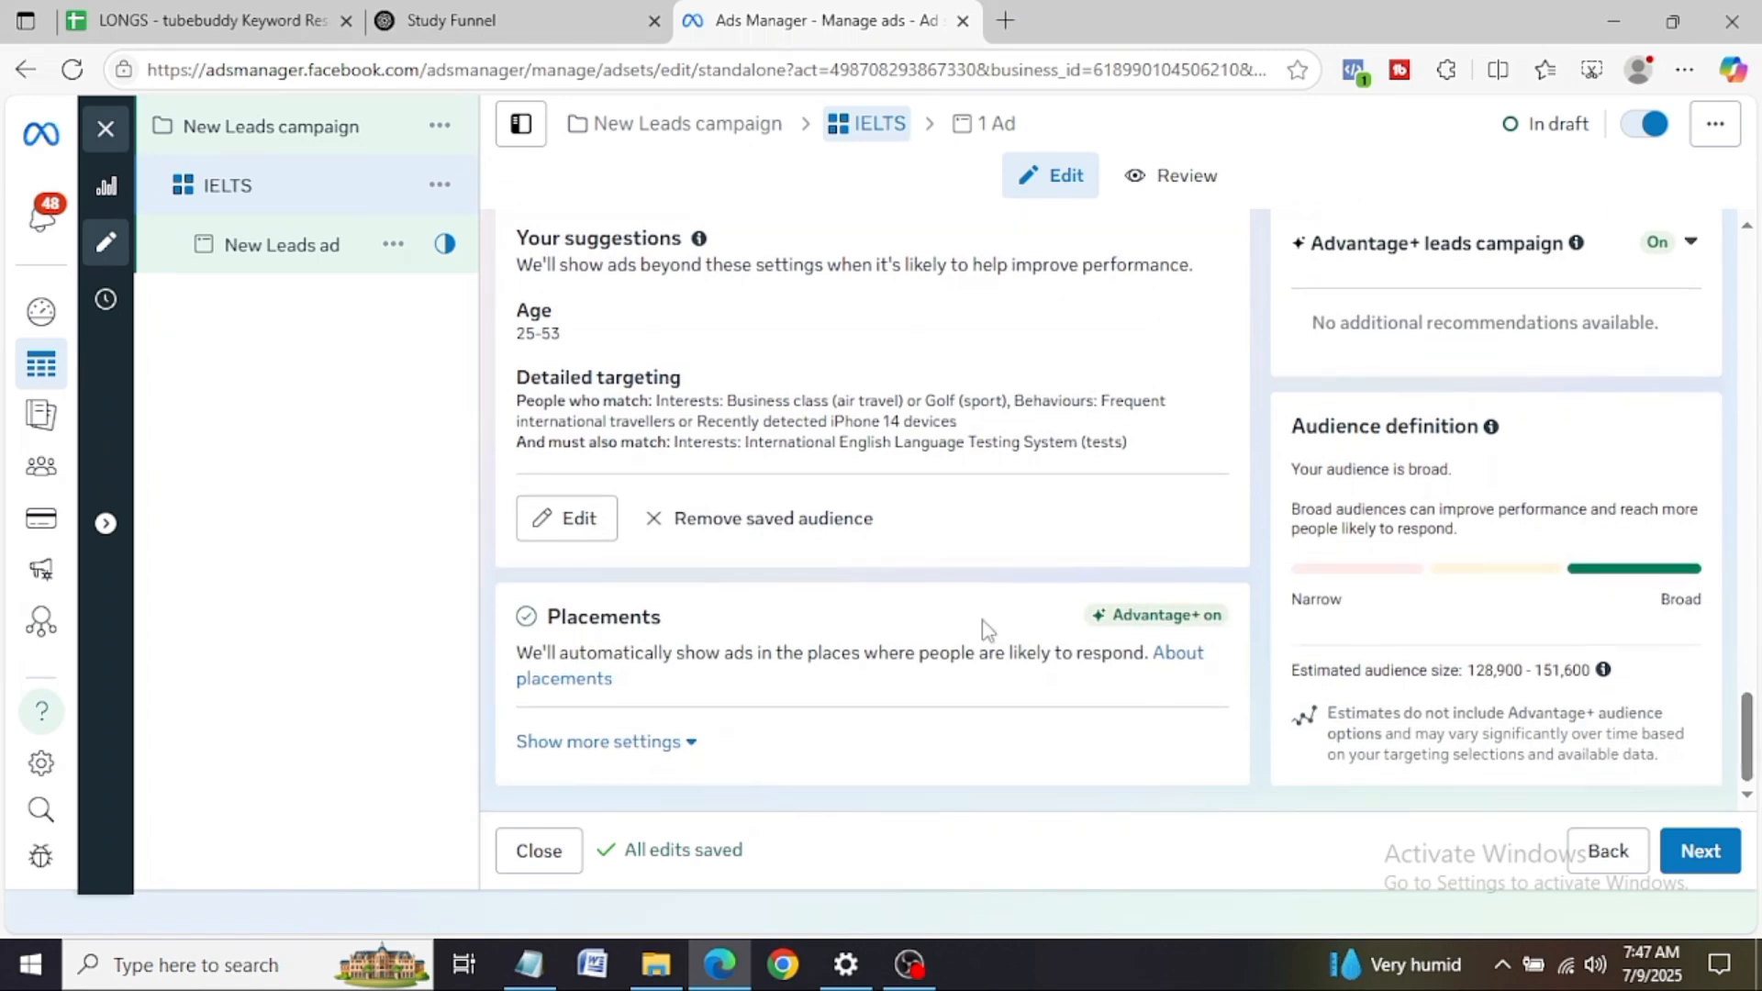
Step: In the new leads ad, start creating a new instant form and select its default form name for replacement
click(343, 260)
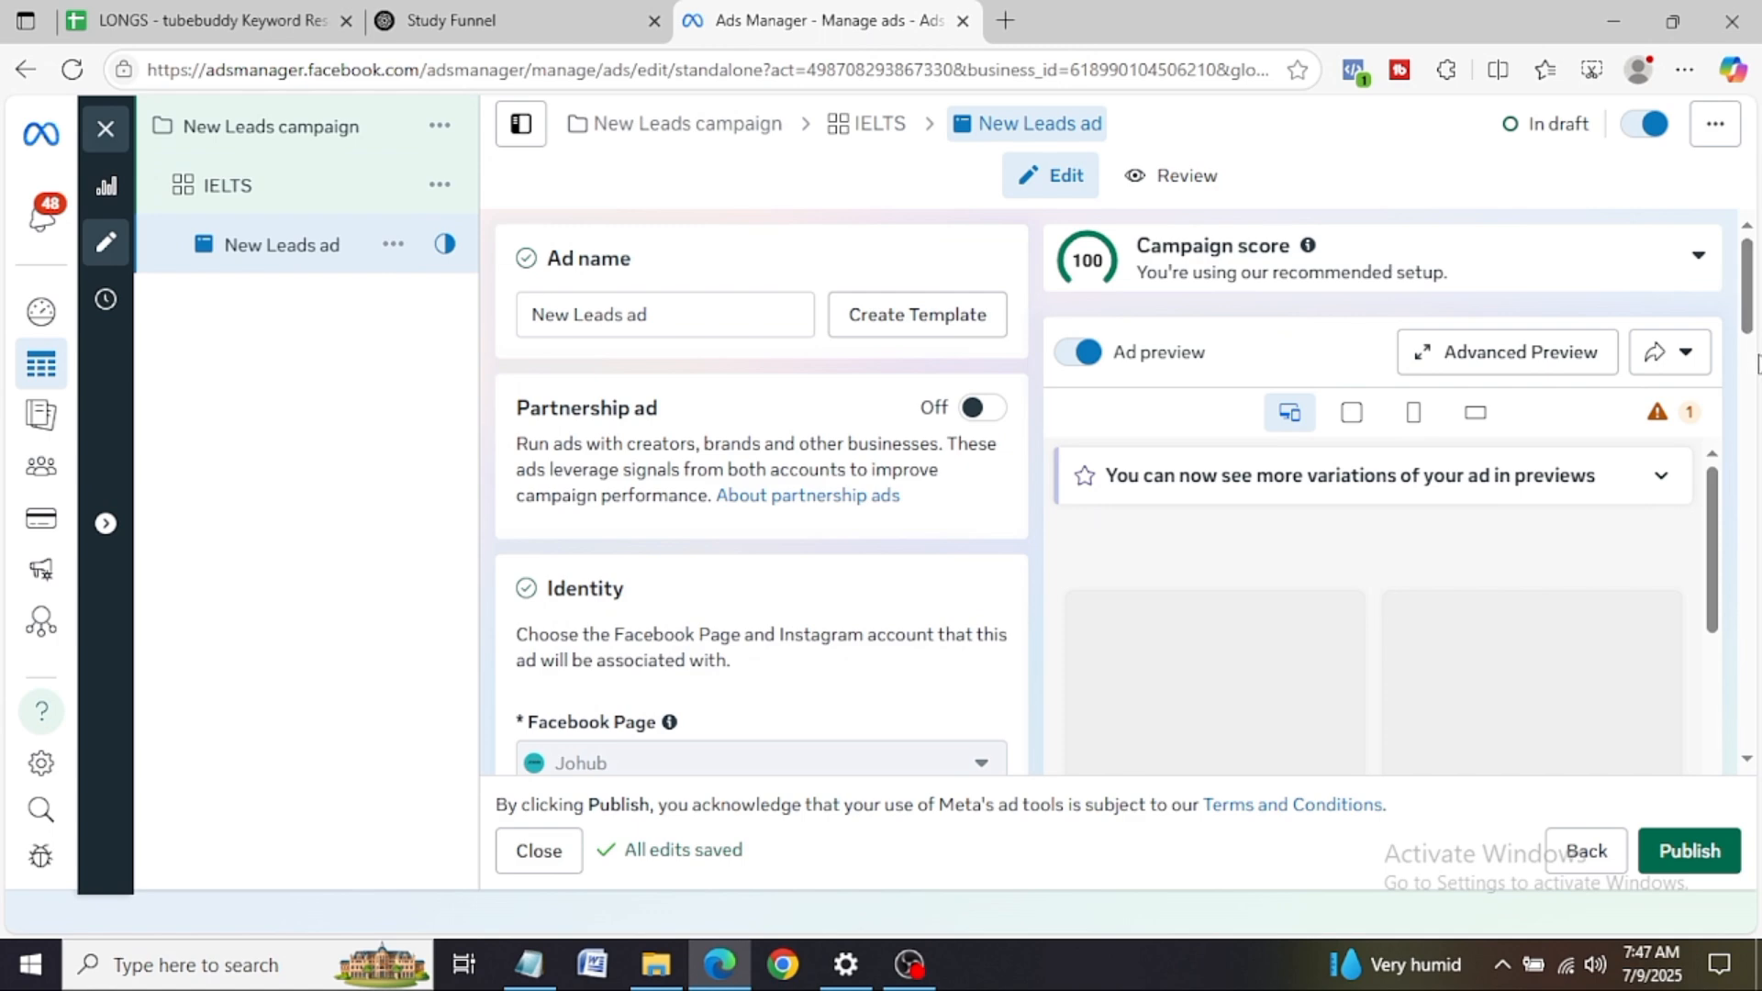
scroll(1748, 354, down, 3)
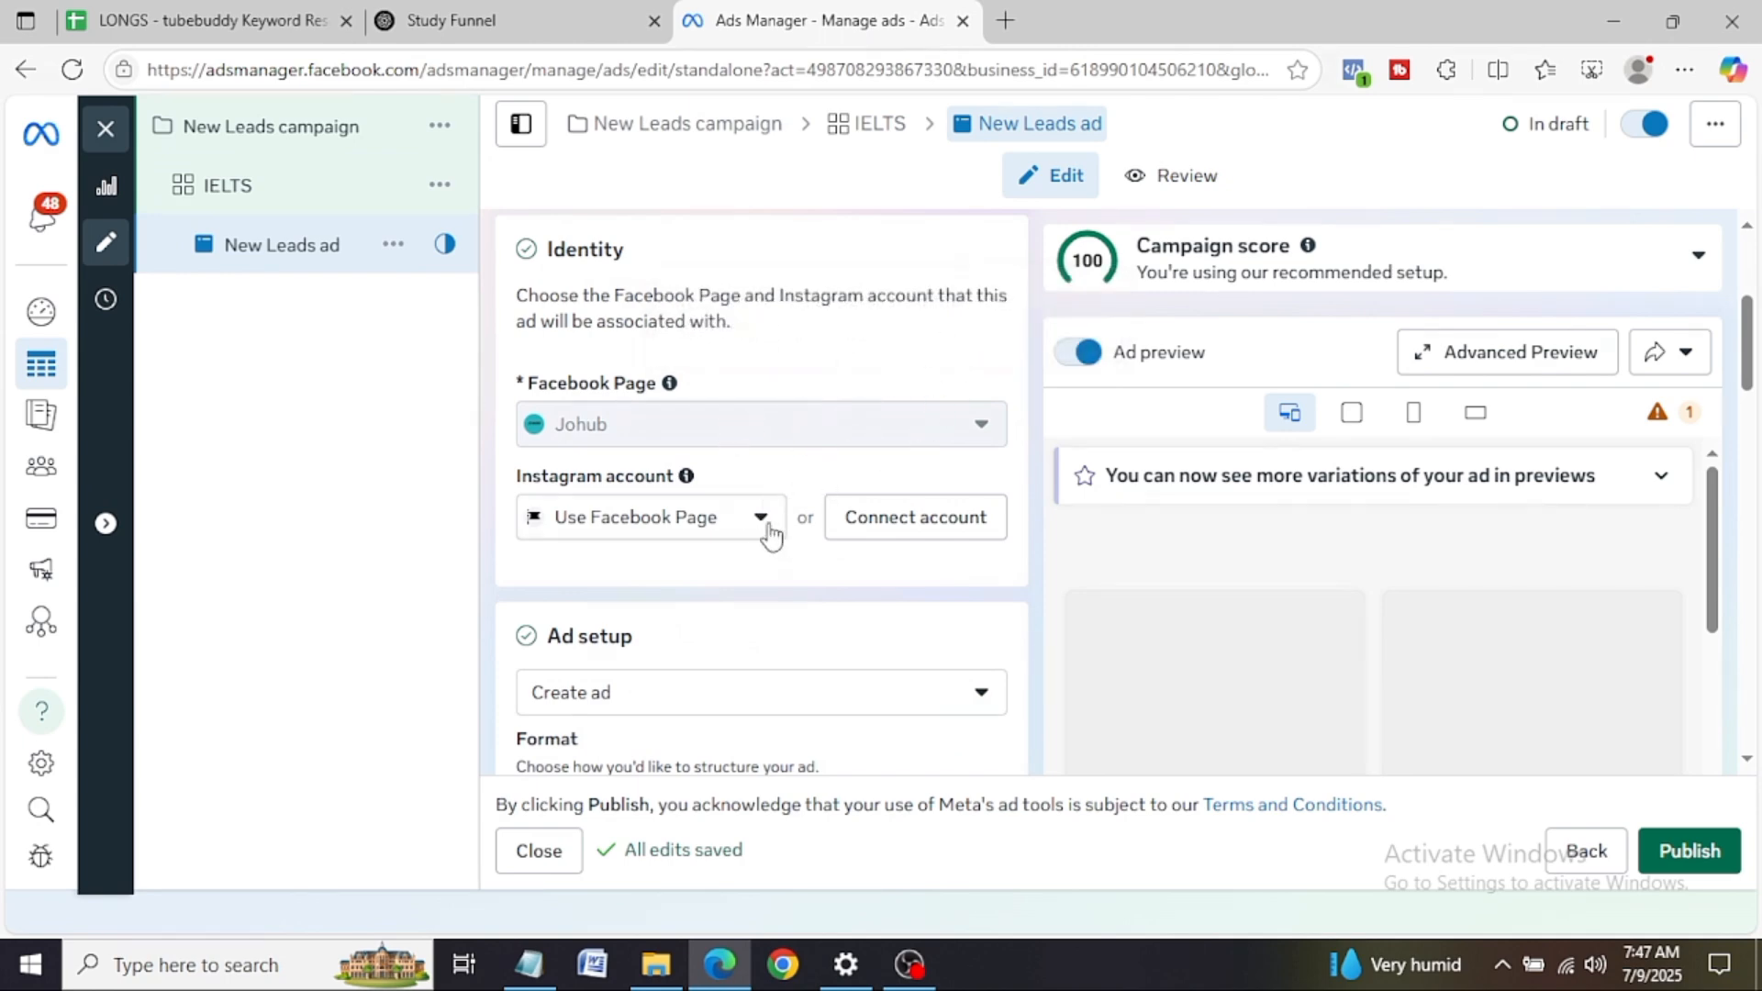
drag(1753, 340, 1755, 463)
scroll(1758, 501, down, 2)
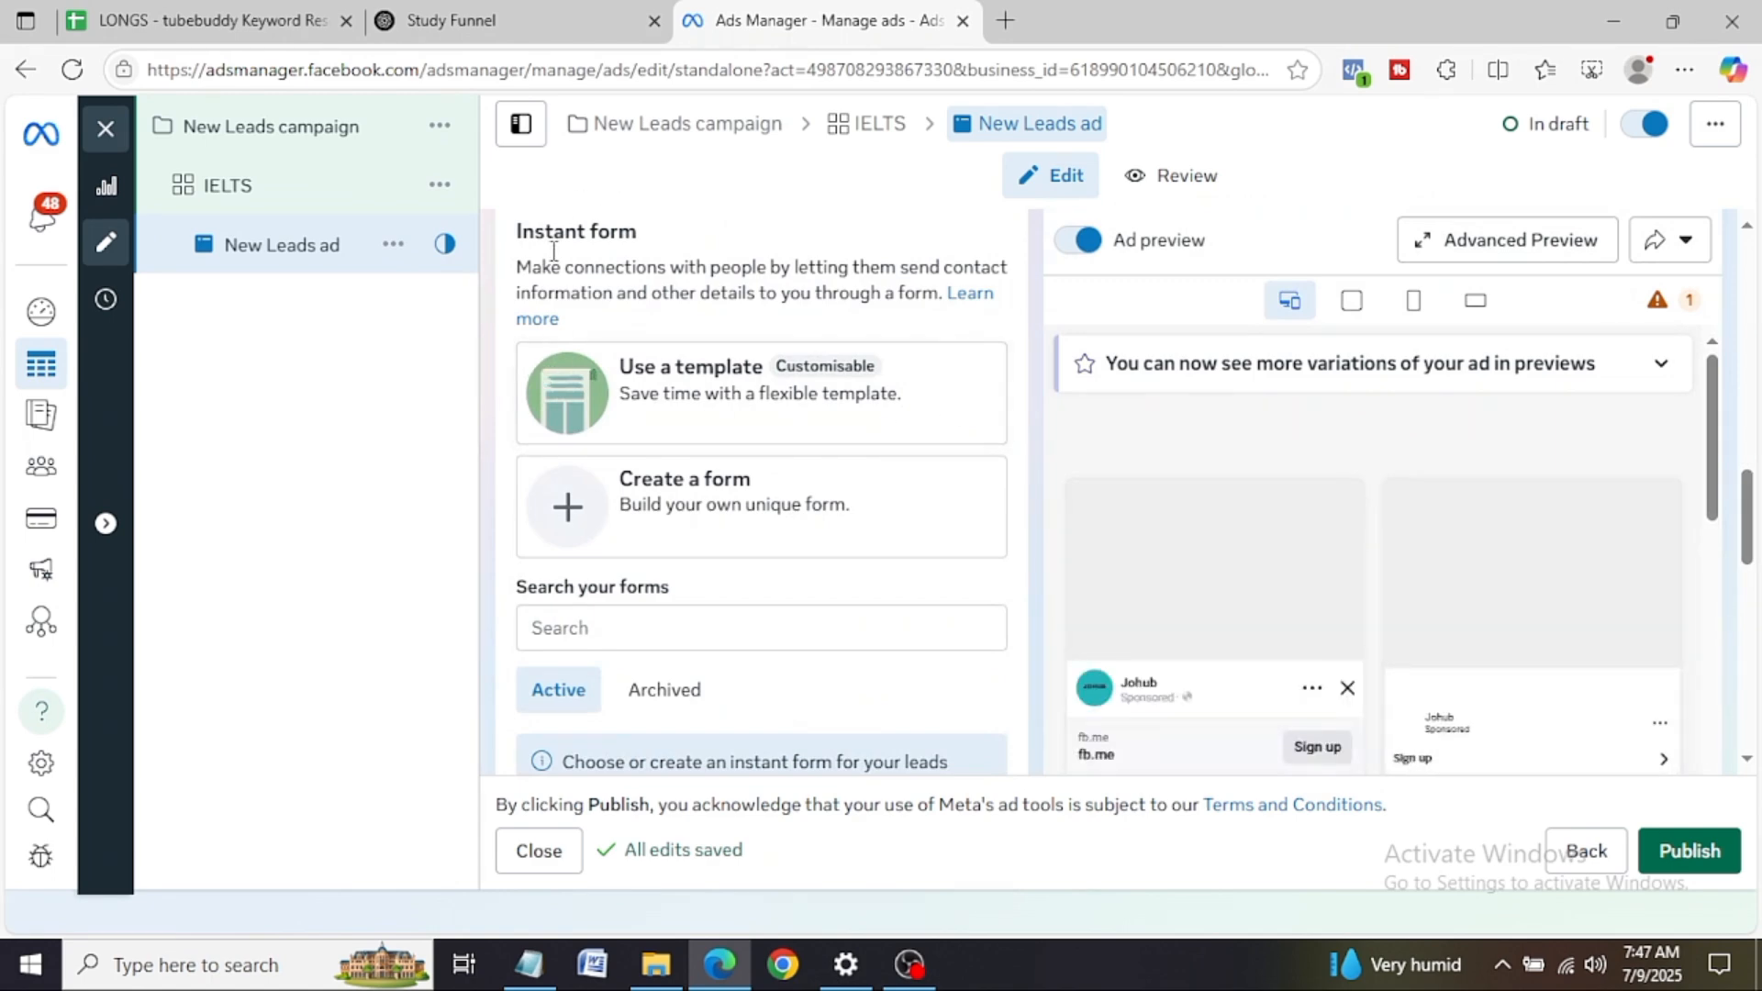
click(681, 497)
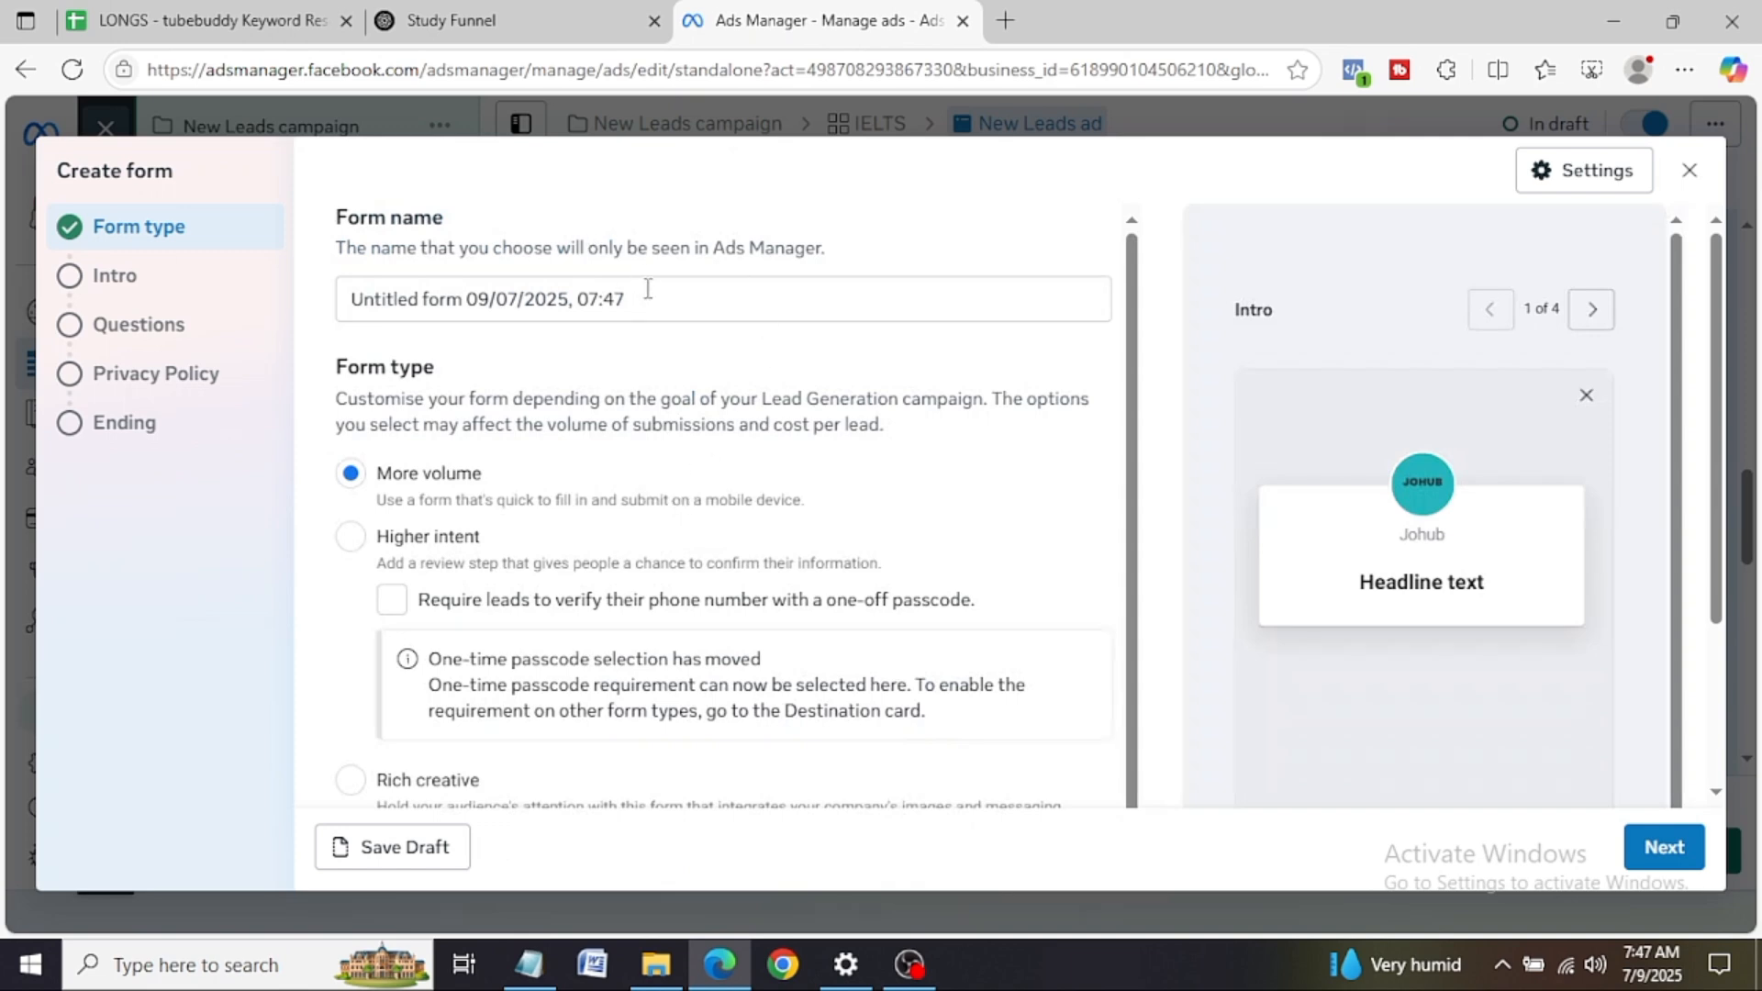
click(653, 296)
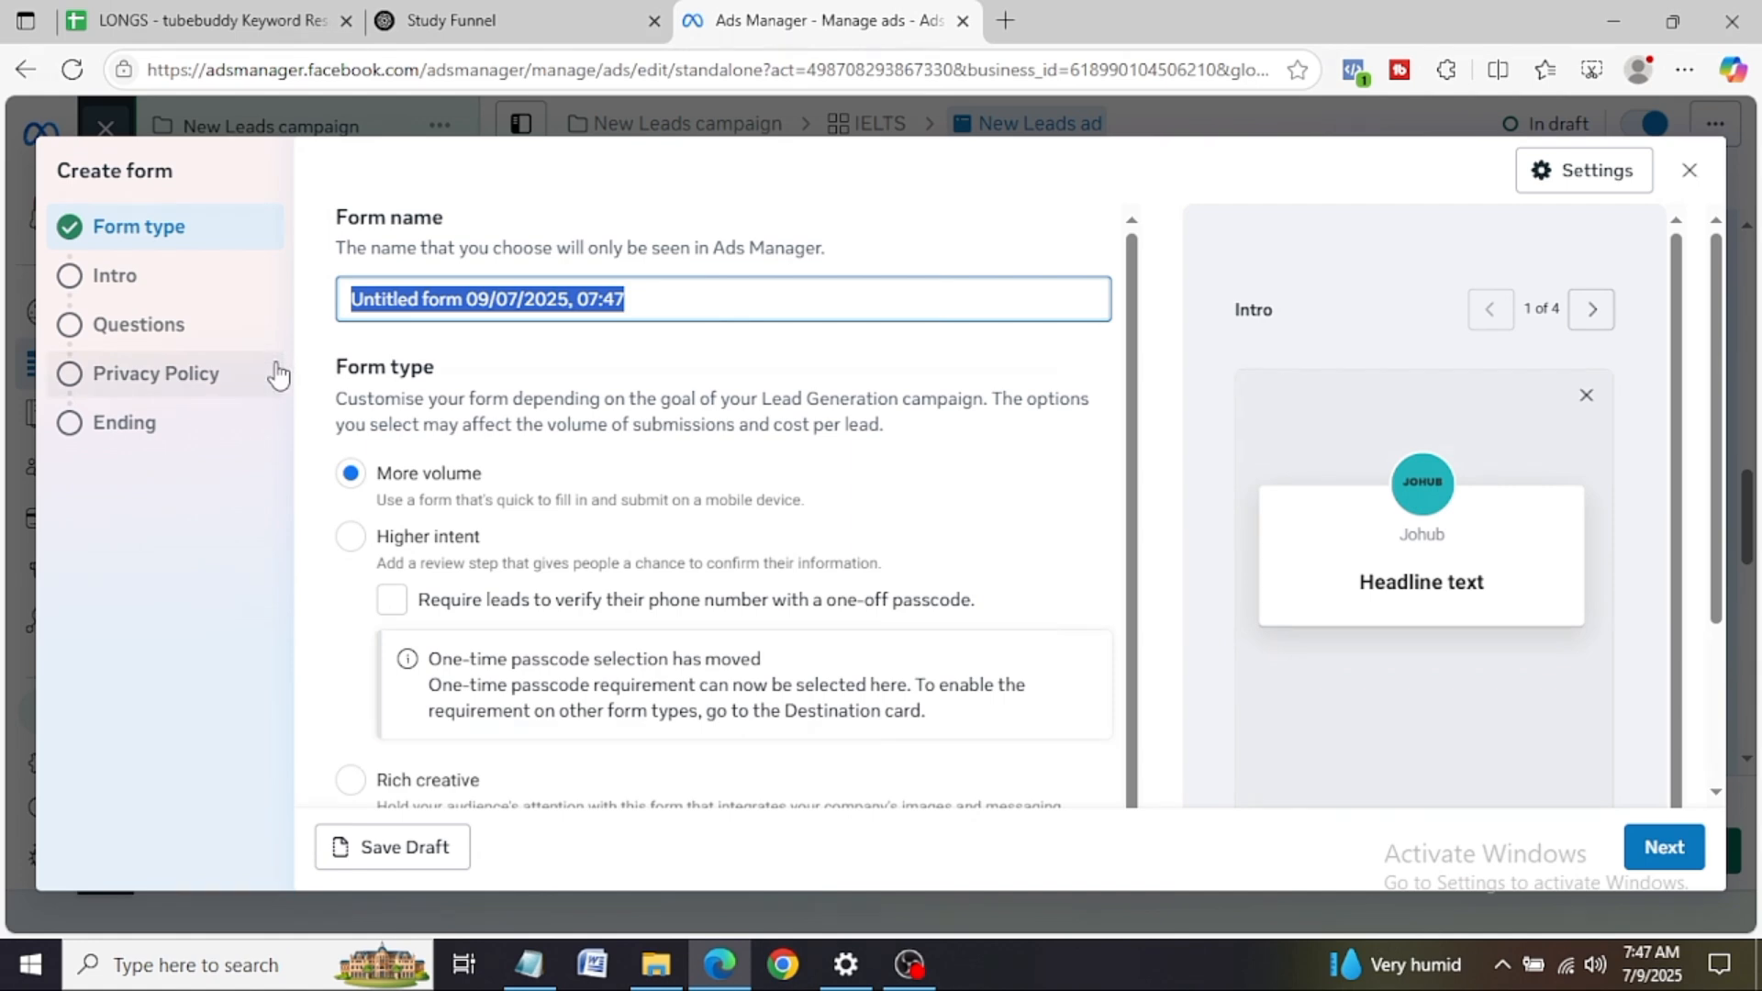
text(IEL)
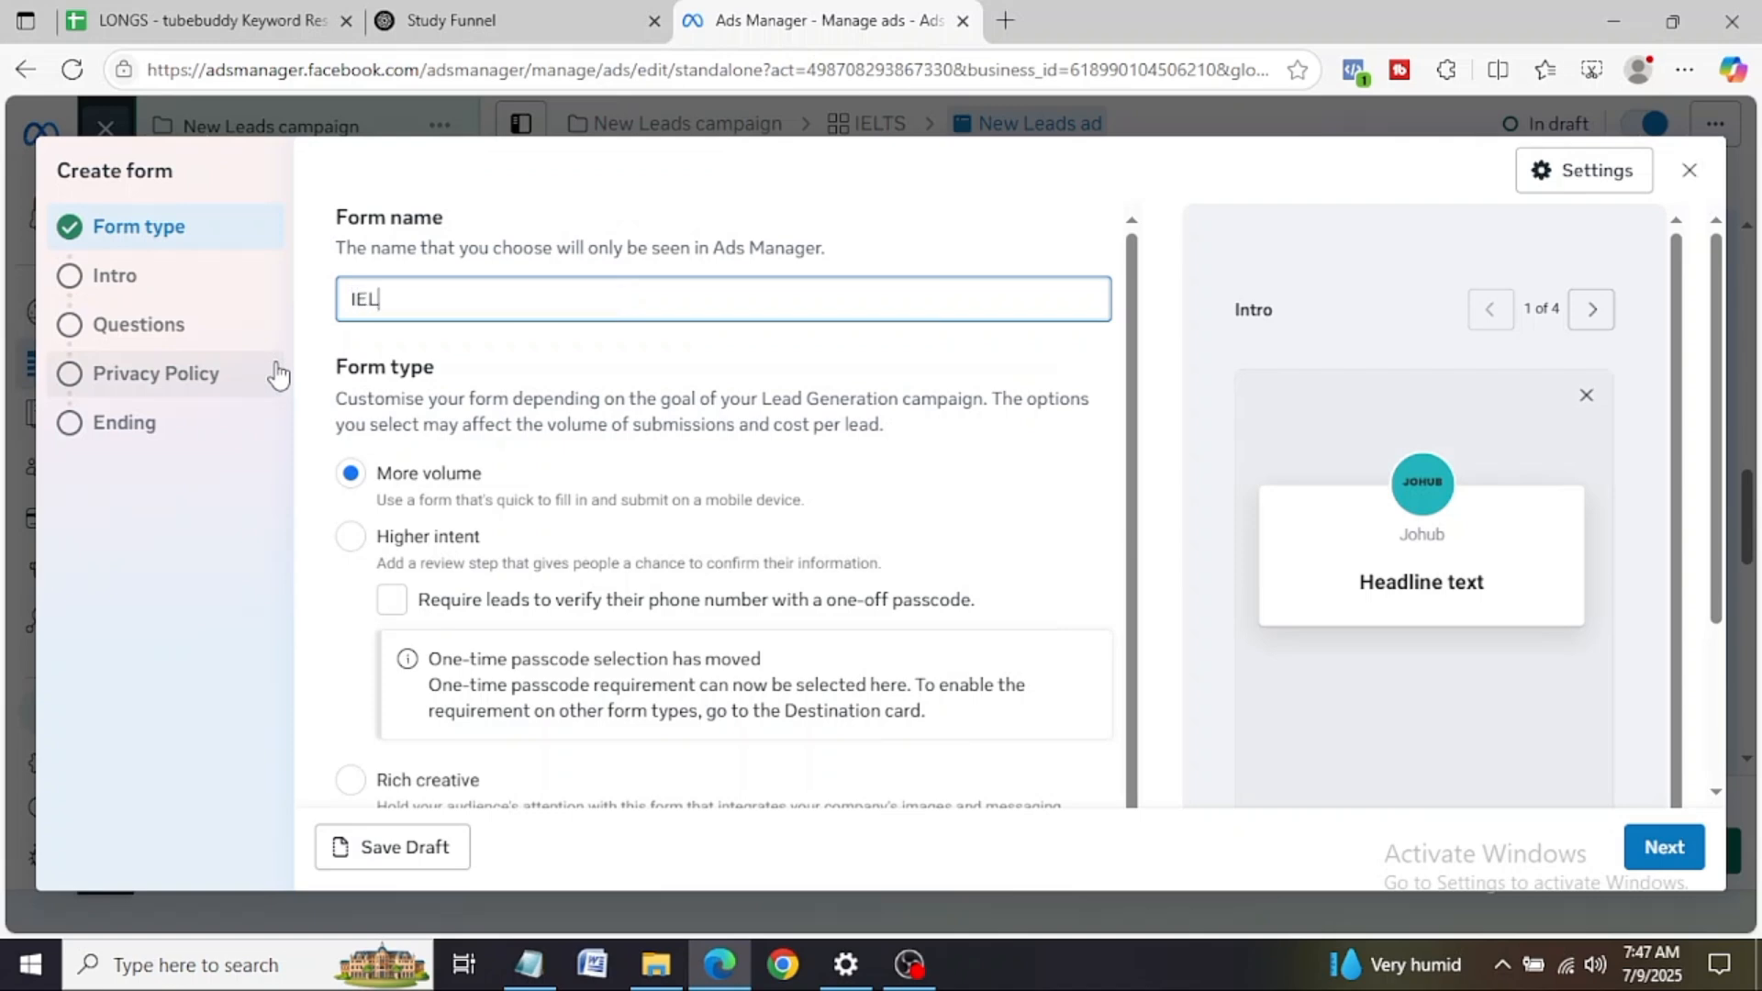
text(TS FORM)
key(BackSpace)
key(BackSpace)
key(BackSpace)
key(BackSpace)
key(BackSpace)
key(BackSpace)
key(BackSpace)
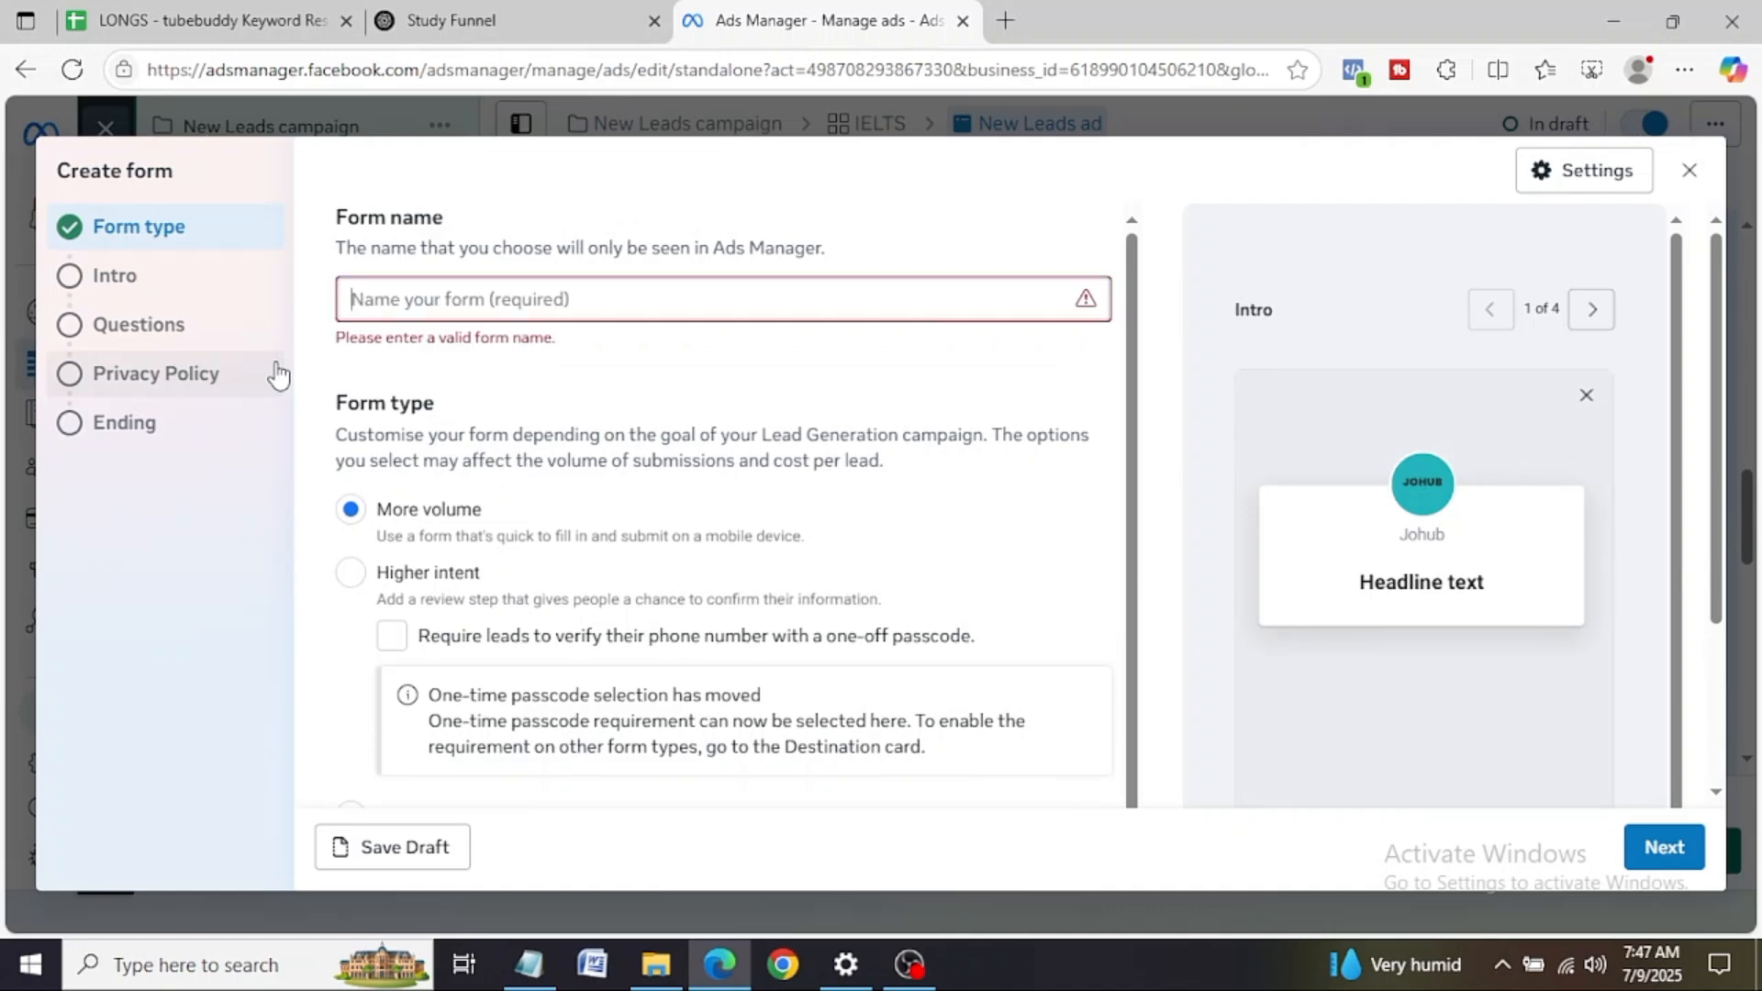
Step: Name the instant form "TRAVEL CONSULTANCY FORM 1 - HIGH INTENT"
text(TRAVEL)
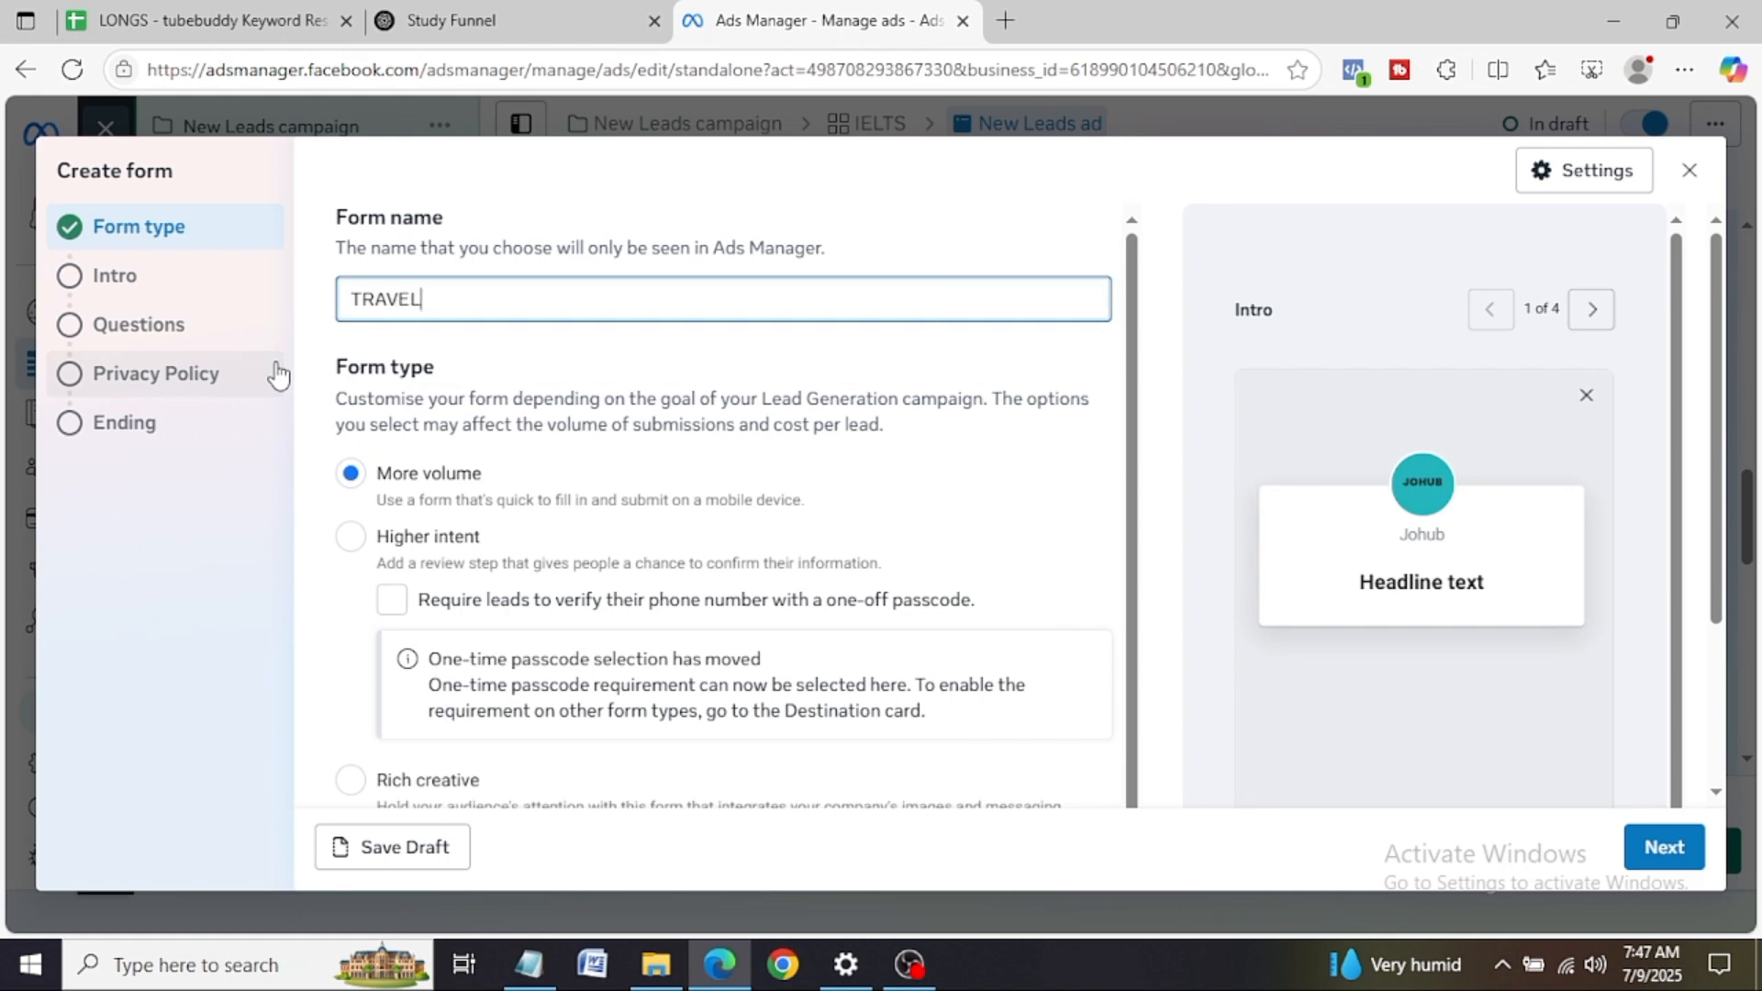
text( CONSULTANCY FORM 1)
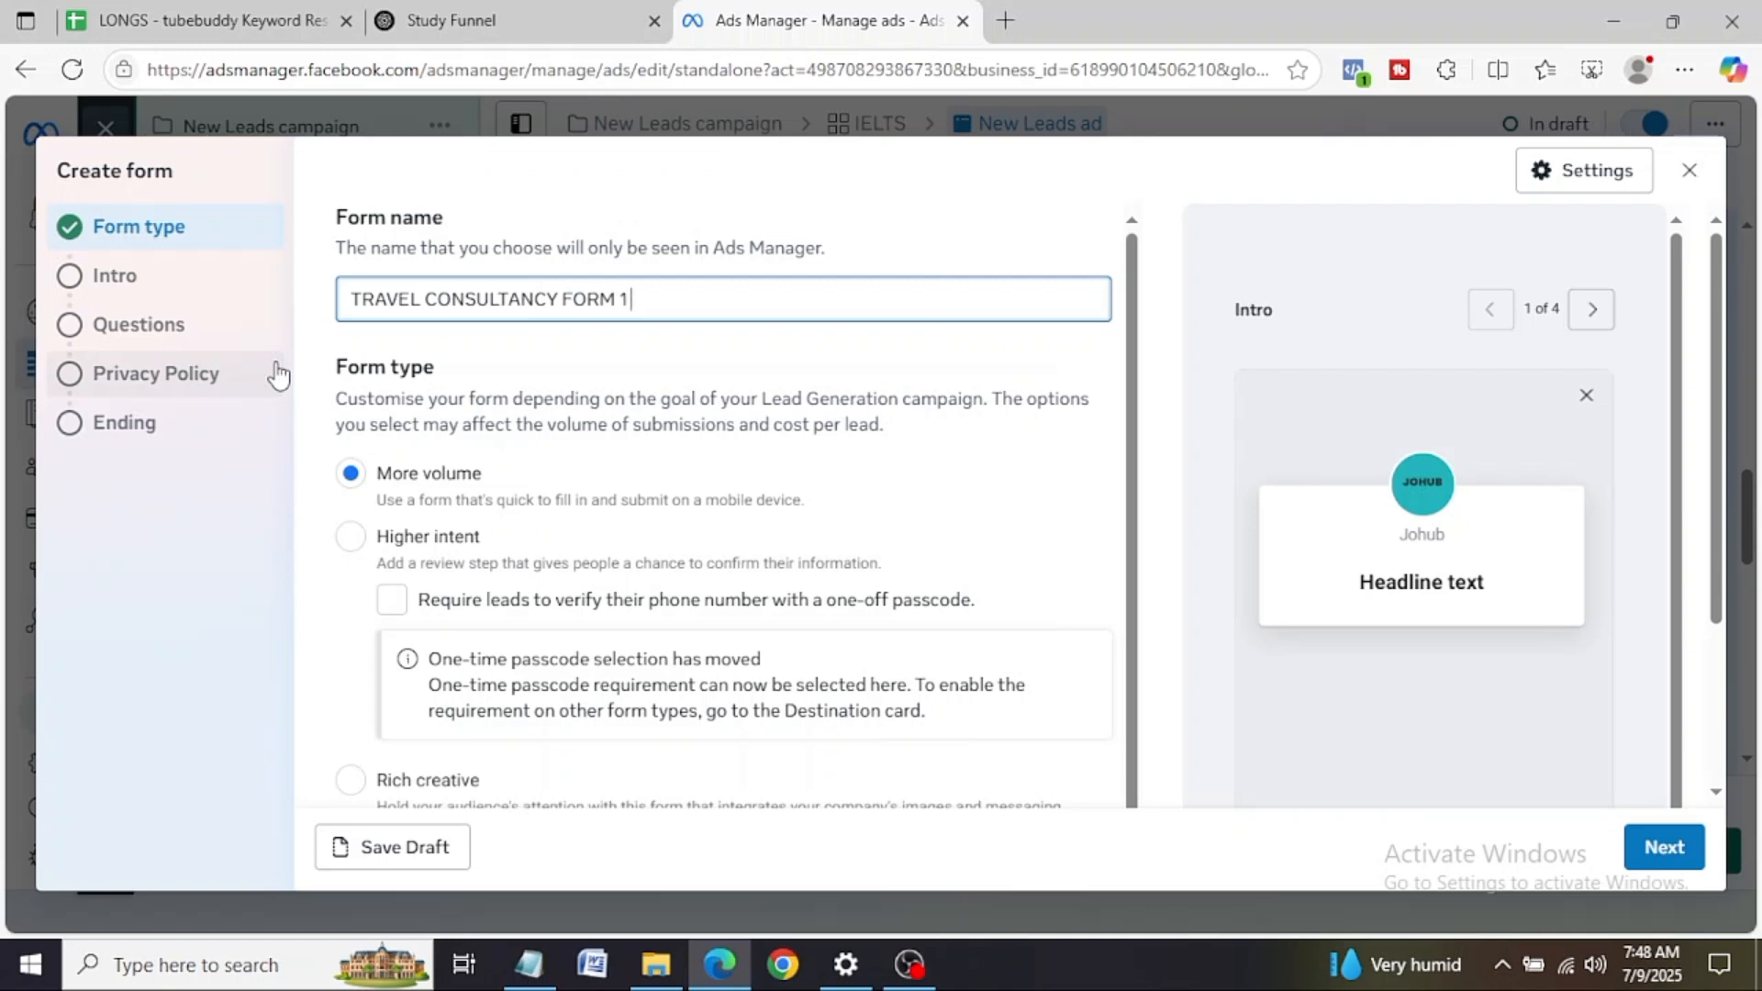
text( - HIGHTINTENT)
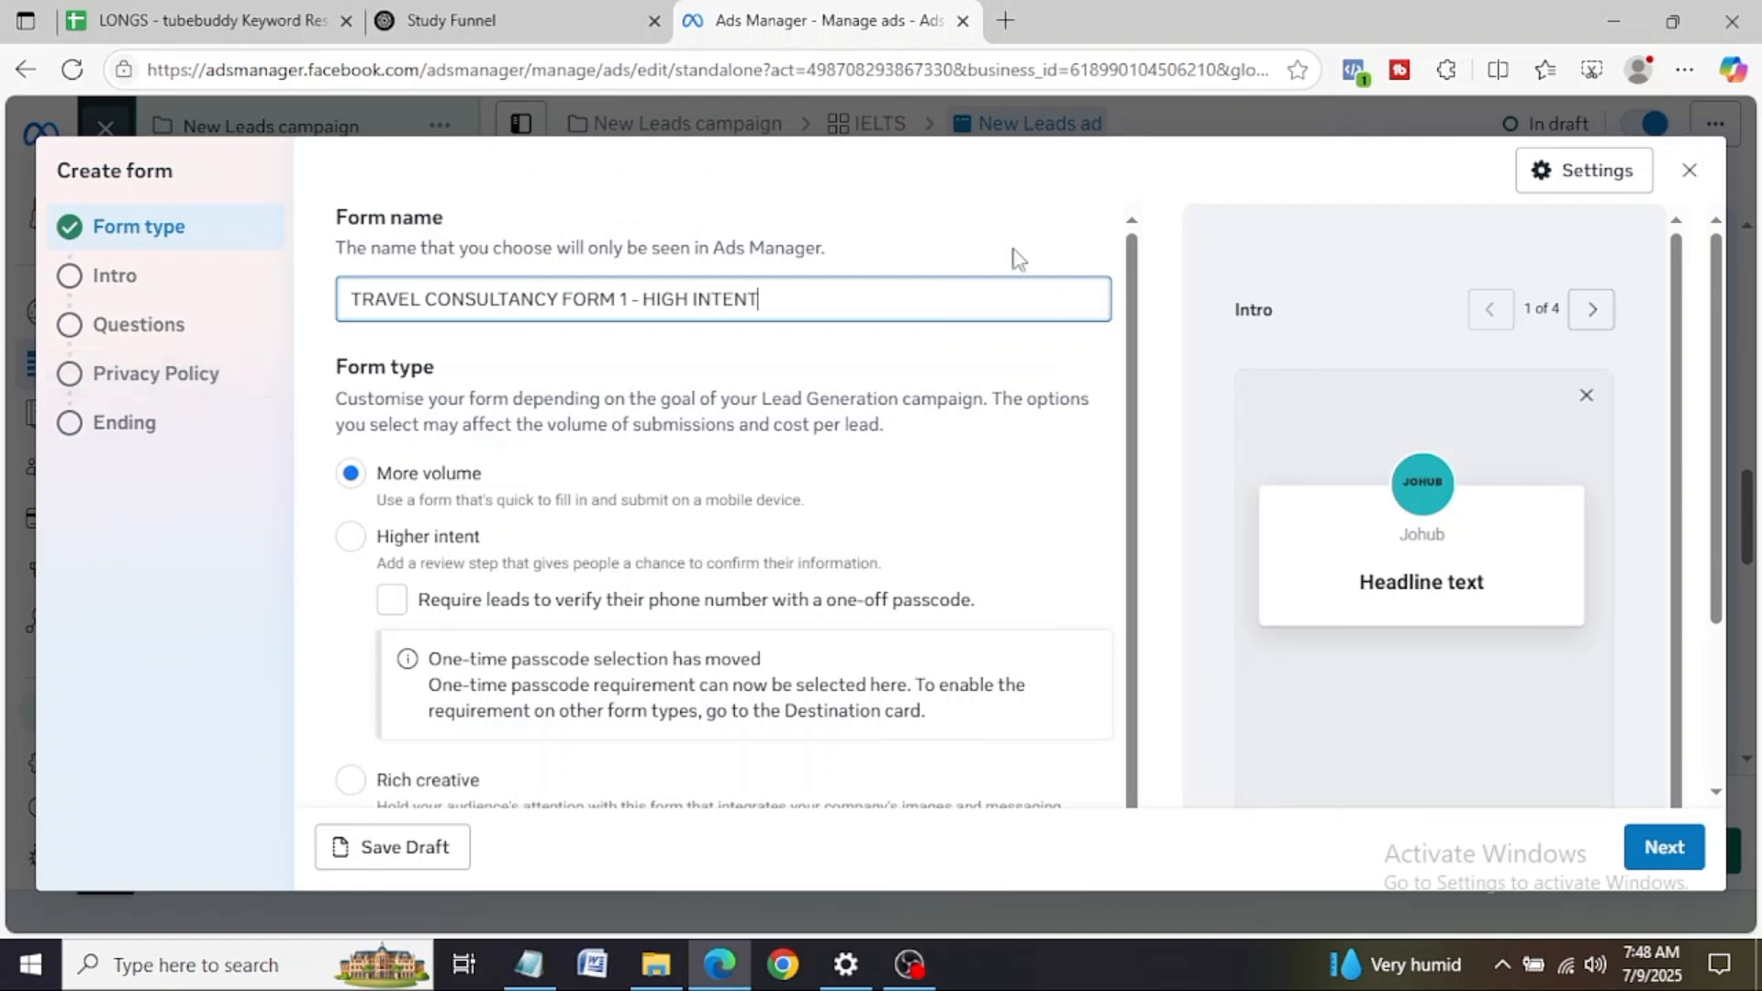
Step: Set the form type to Higher intent without requiring one-off passcode phone verification, and continue to the Intro section
drag(1142, 422, 1142, 475)
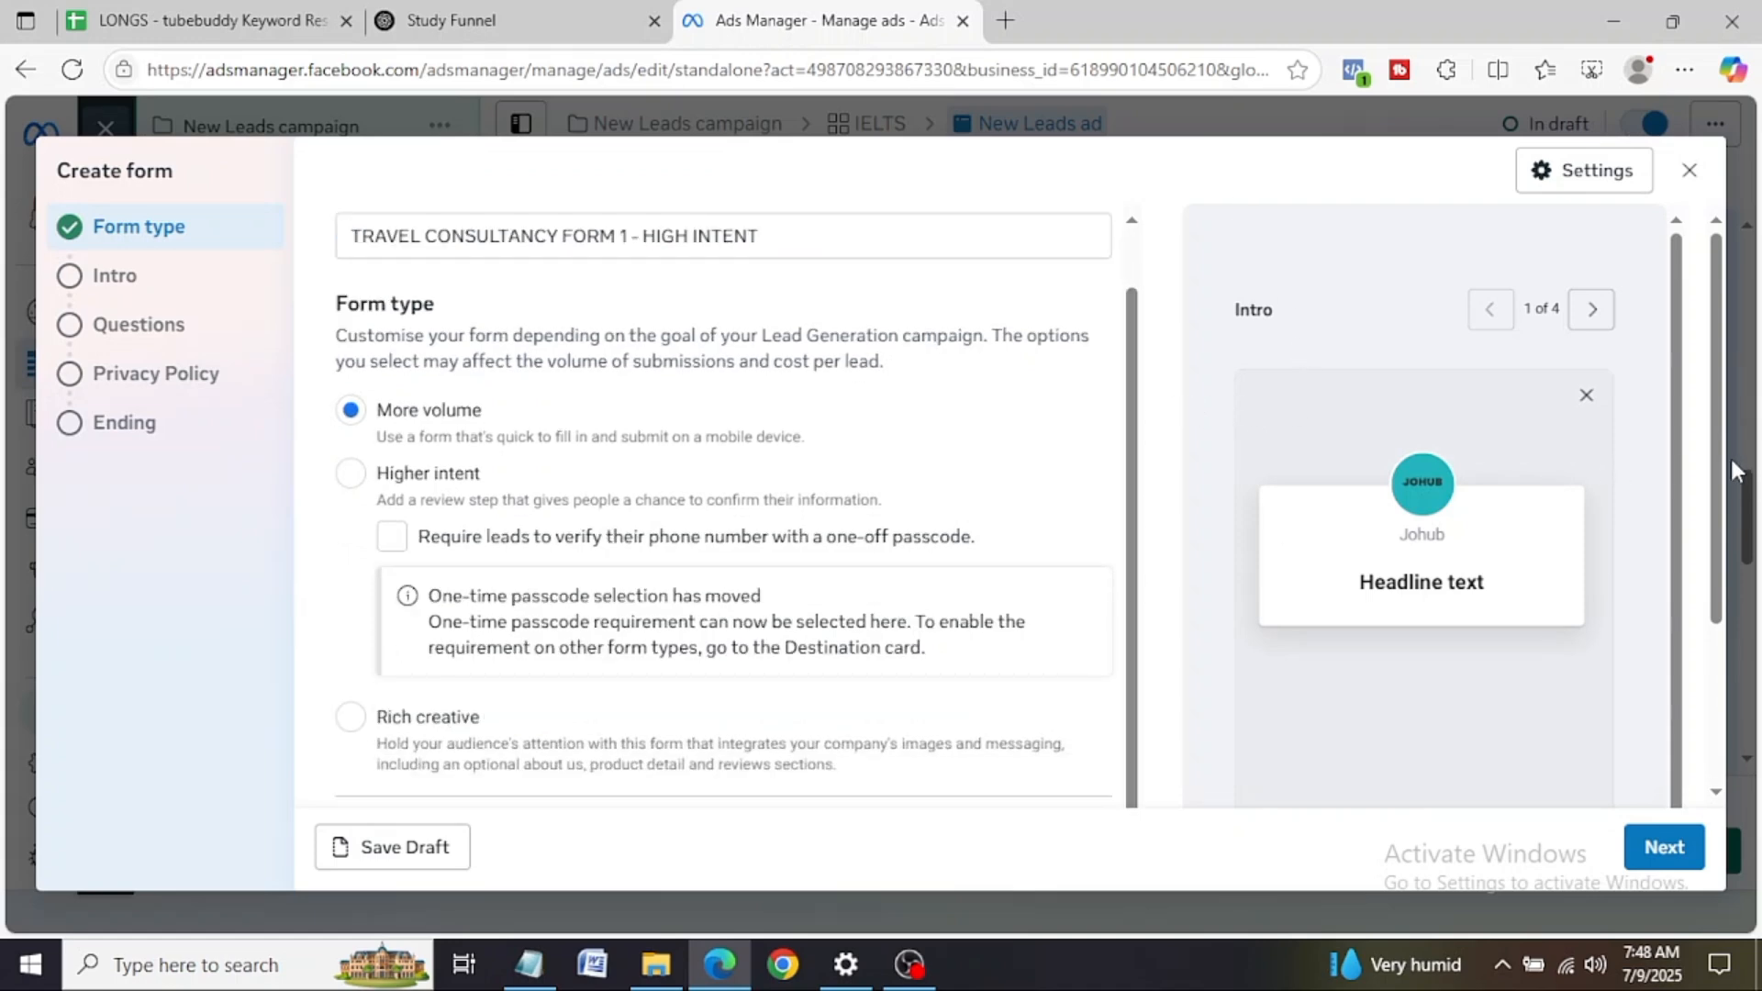
drag(1711, 446, 1719, 497)
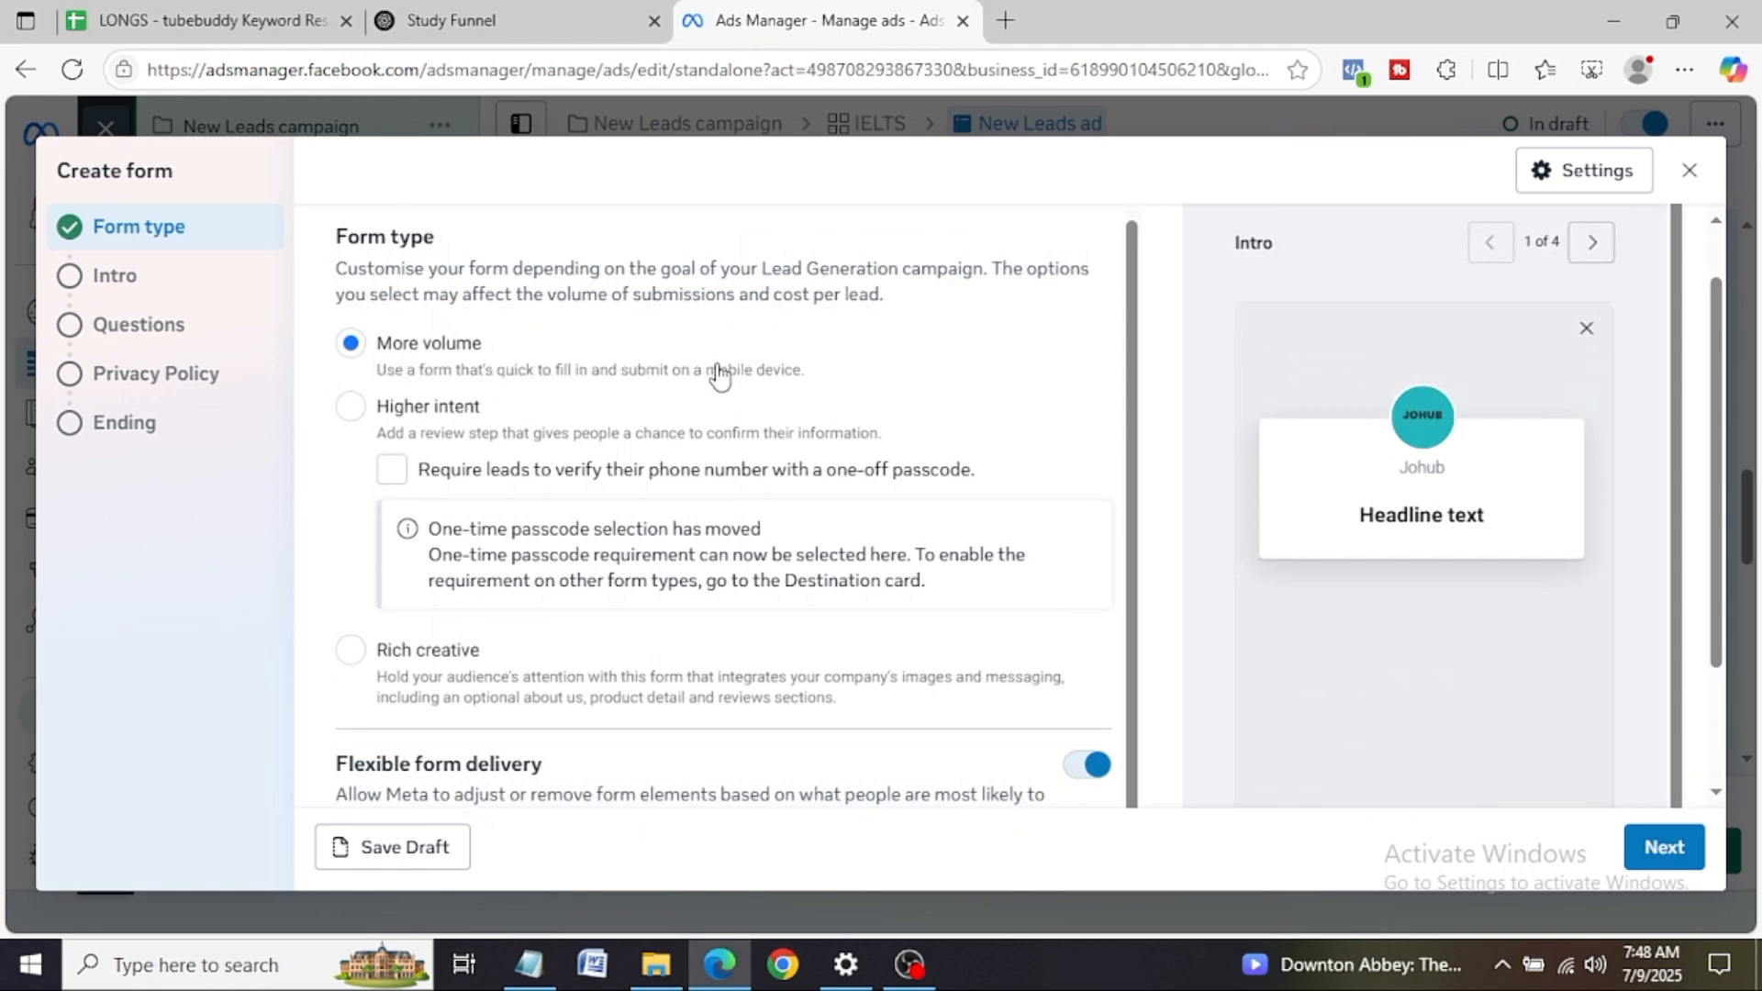
click(353, 410)
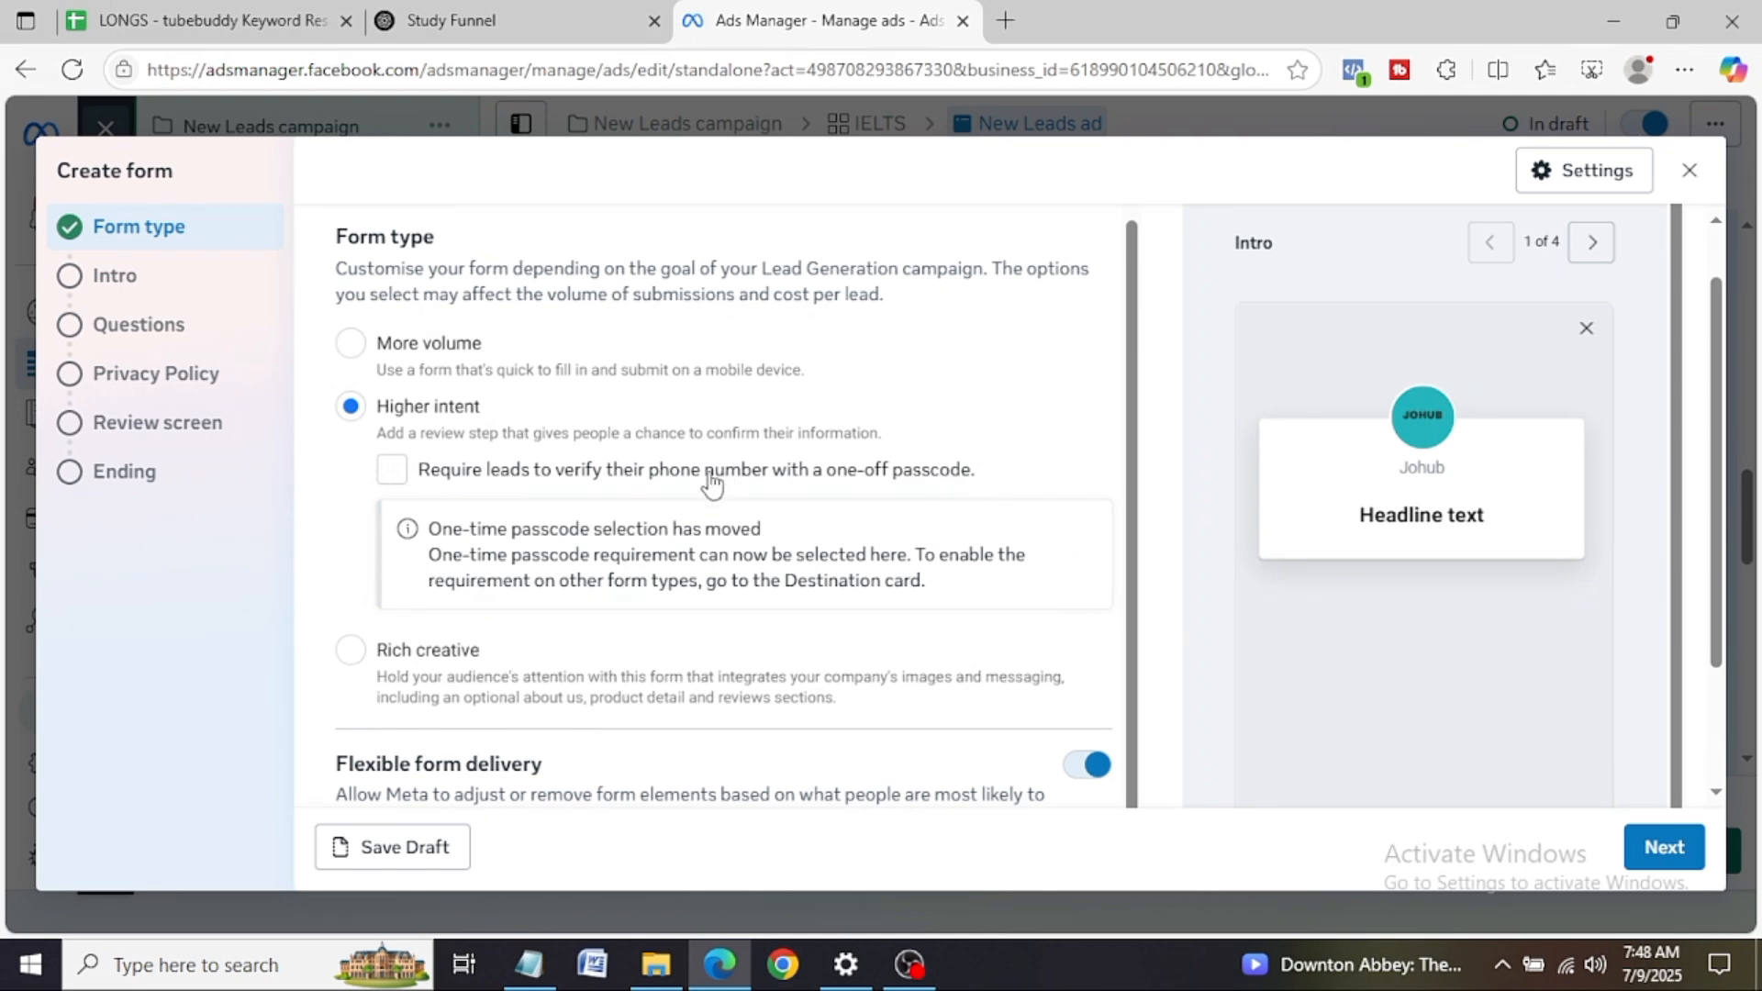
click(395, 481)
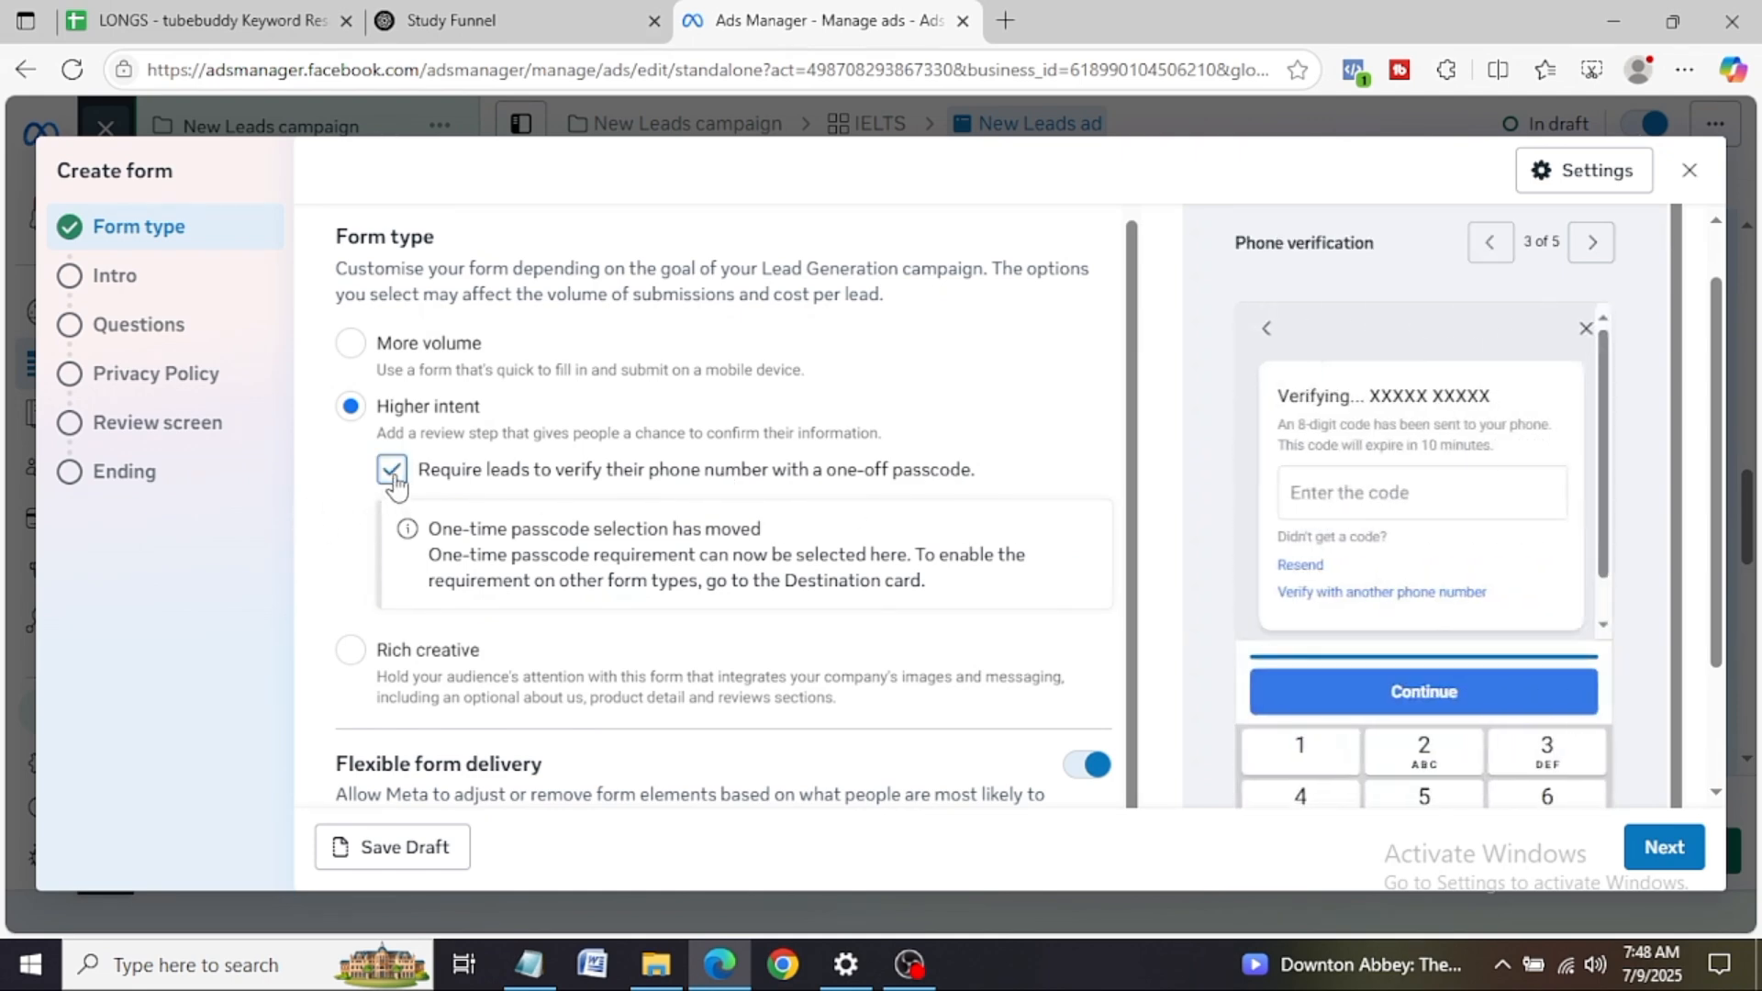
click(393, 471)
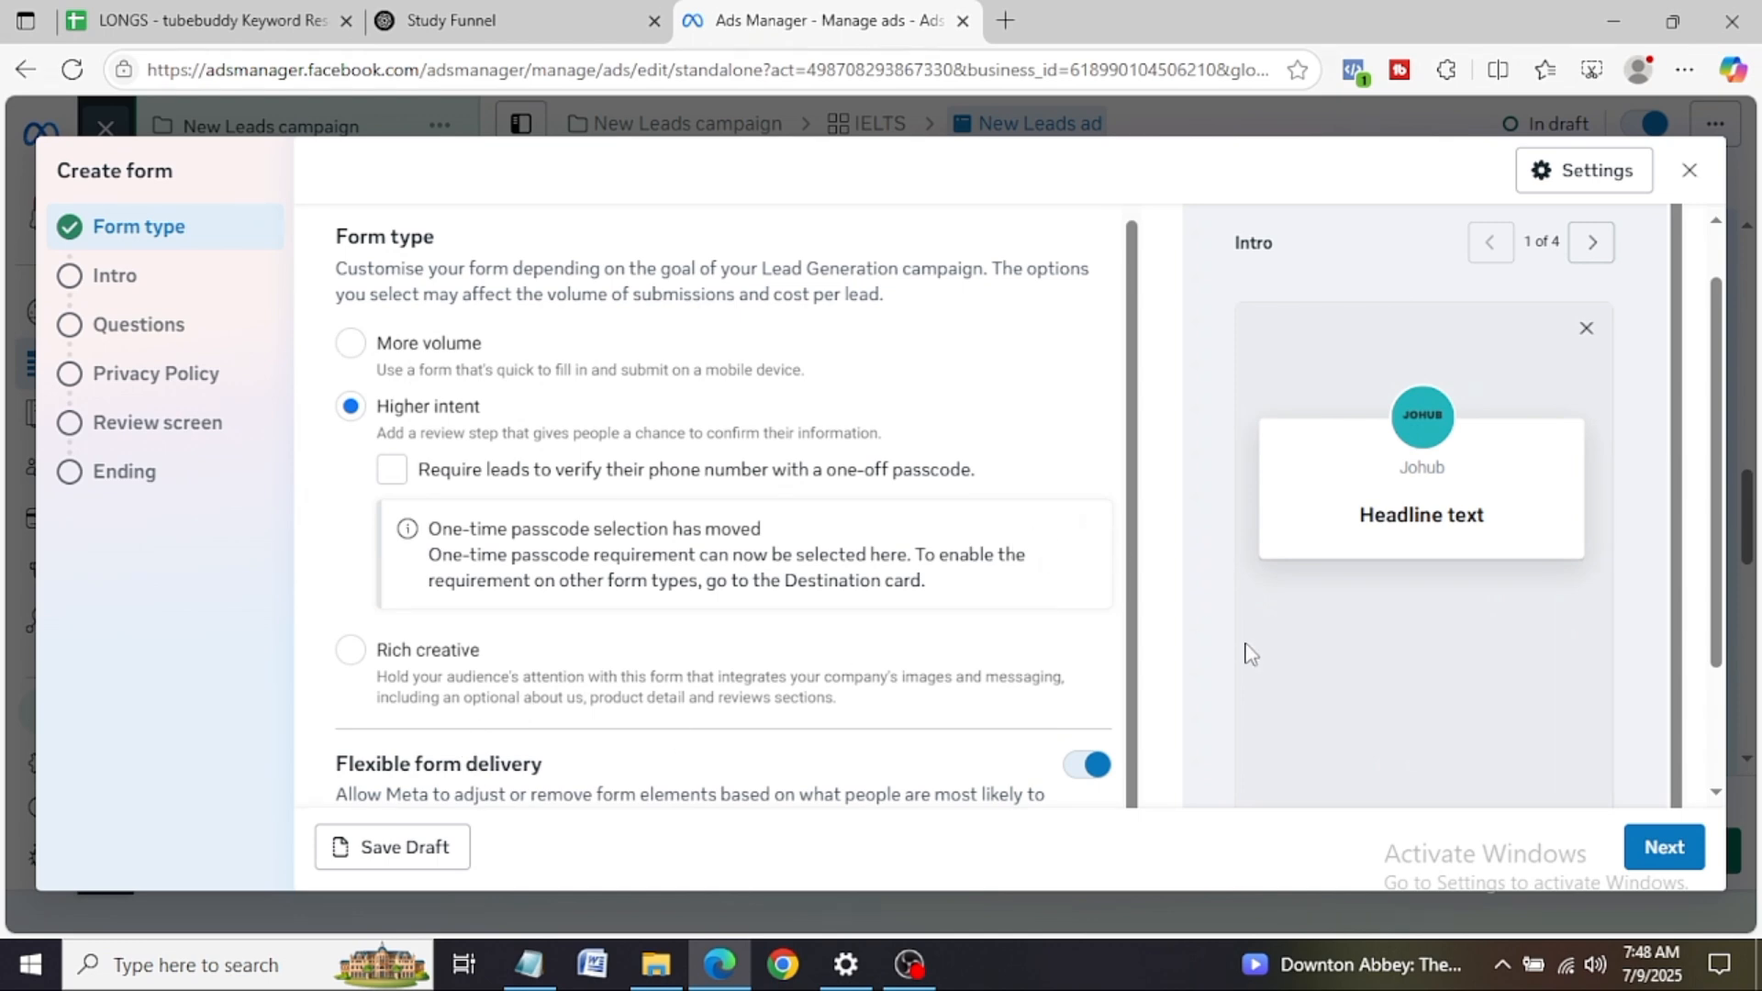
click(1673, 852)
Step: Copy the intro headline "Check If You Qualify To Study Abroad In China (September Intake Almost Full)" from the ChatGPT Study Funnel chat into the greeting headline
click(491, 364)
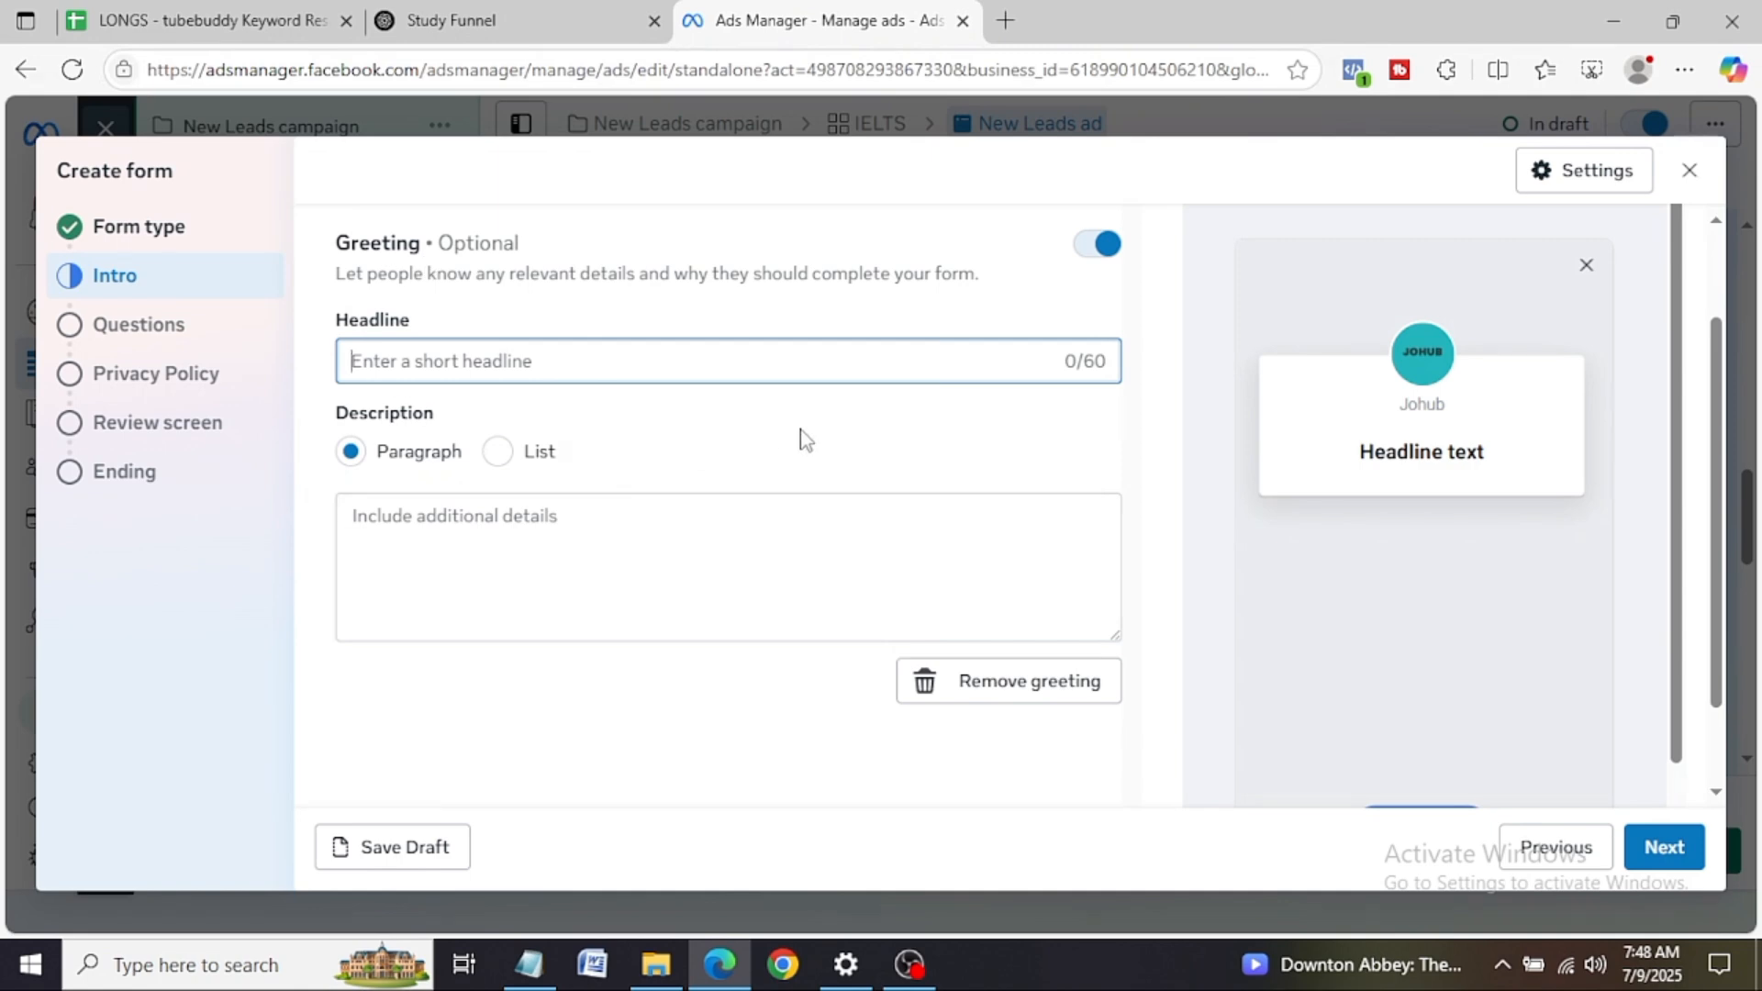
click(520, 23)
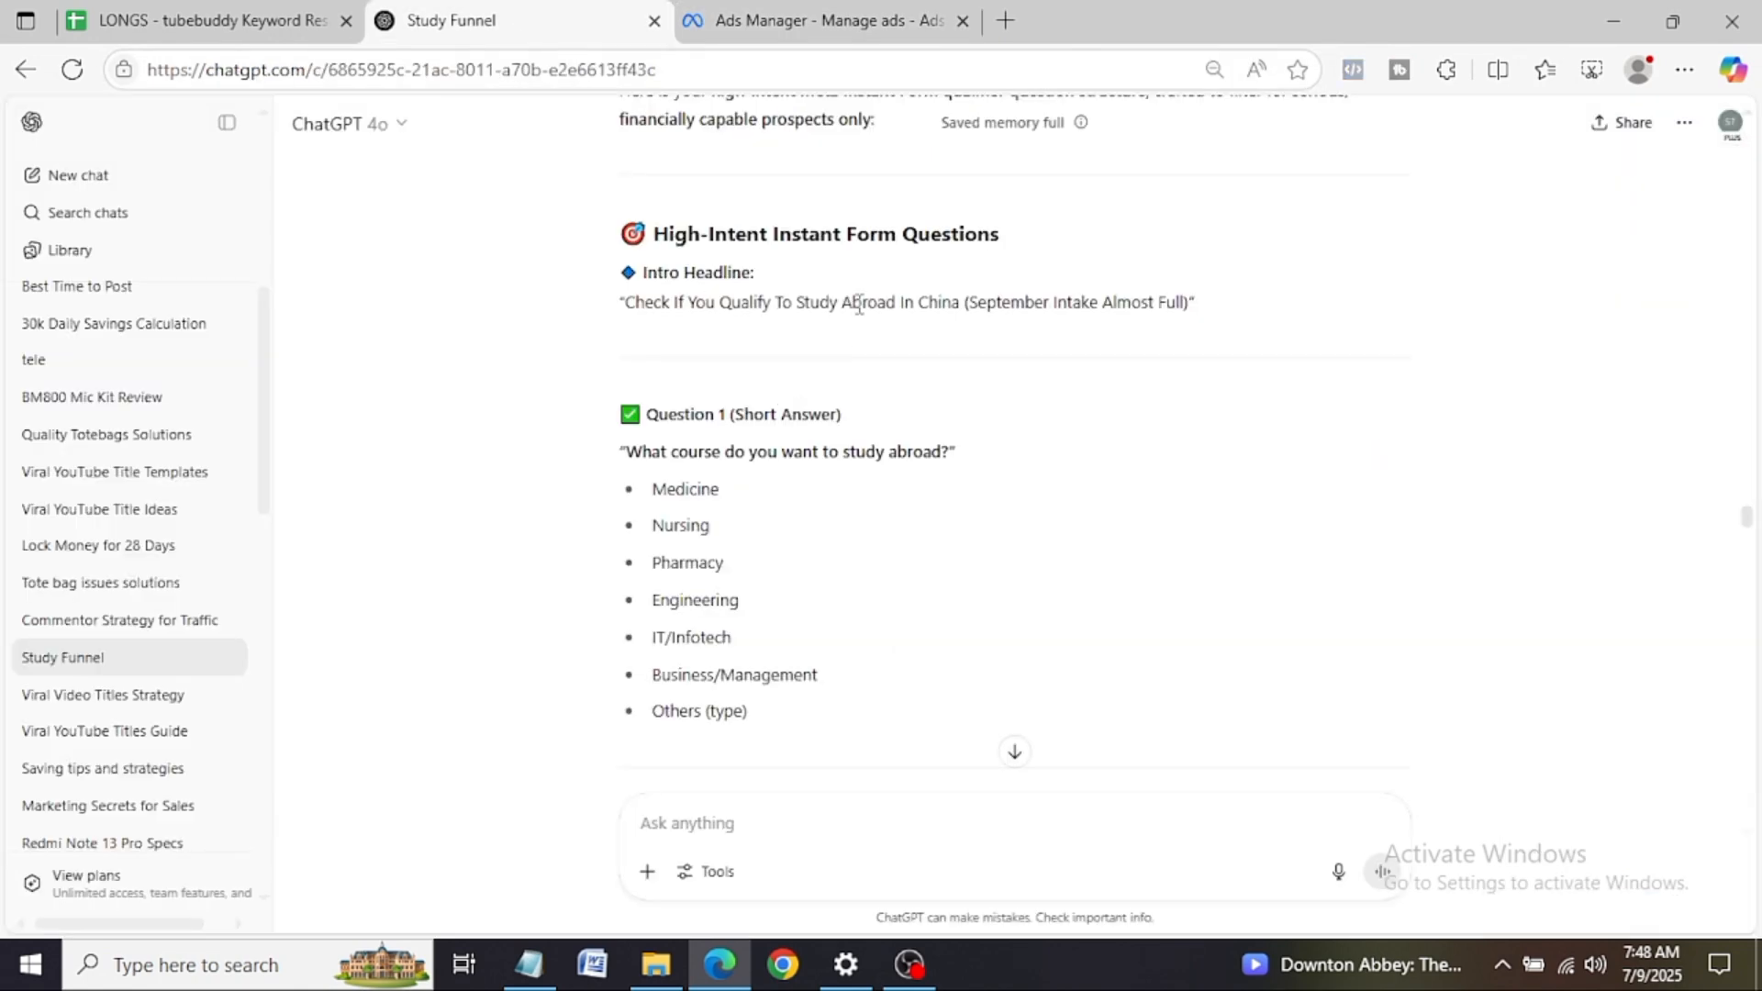
drag(1190, 292, 640, 296)
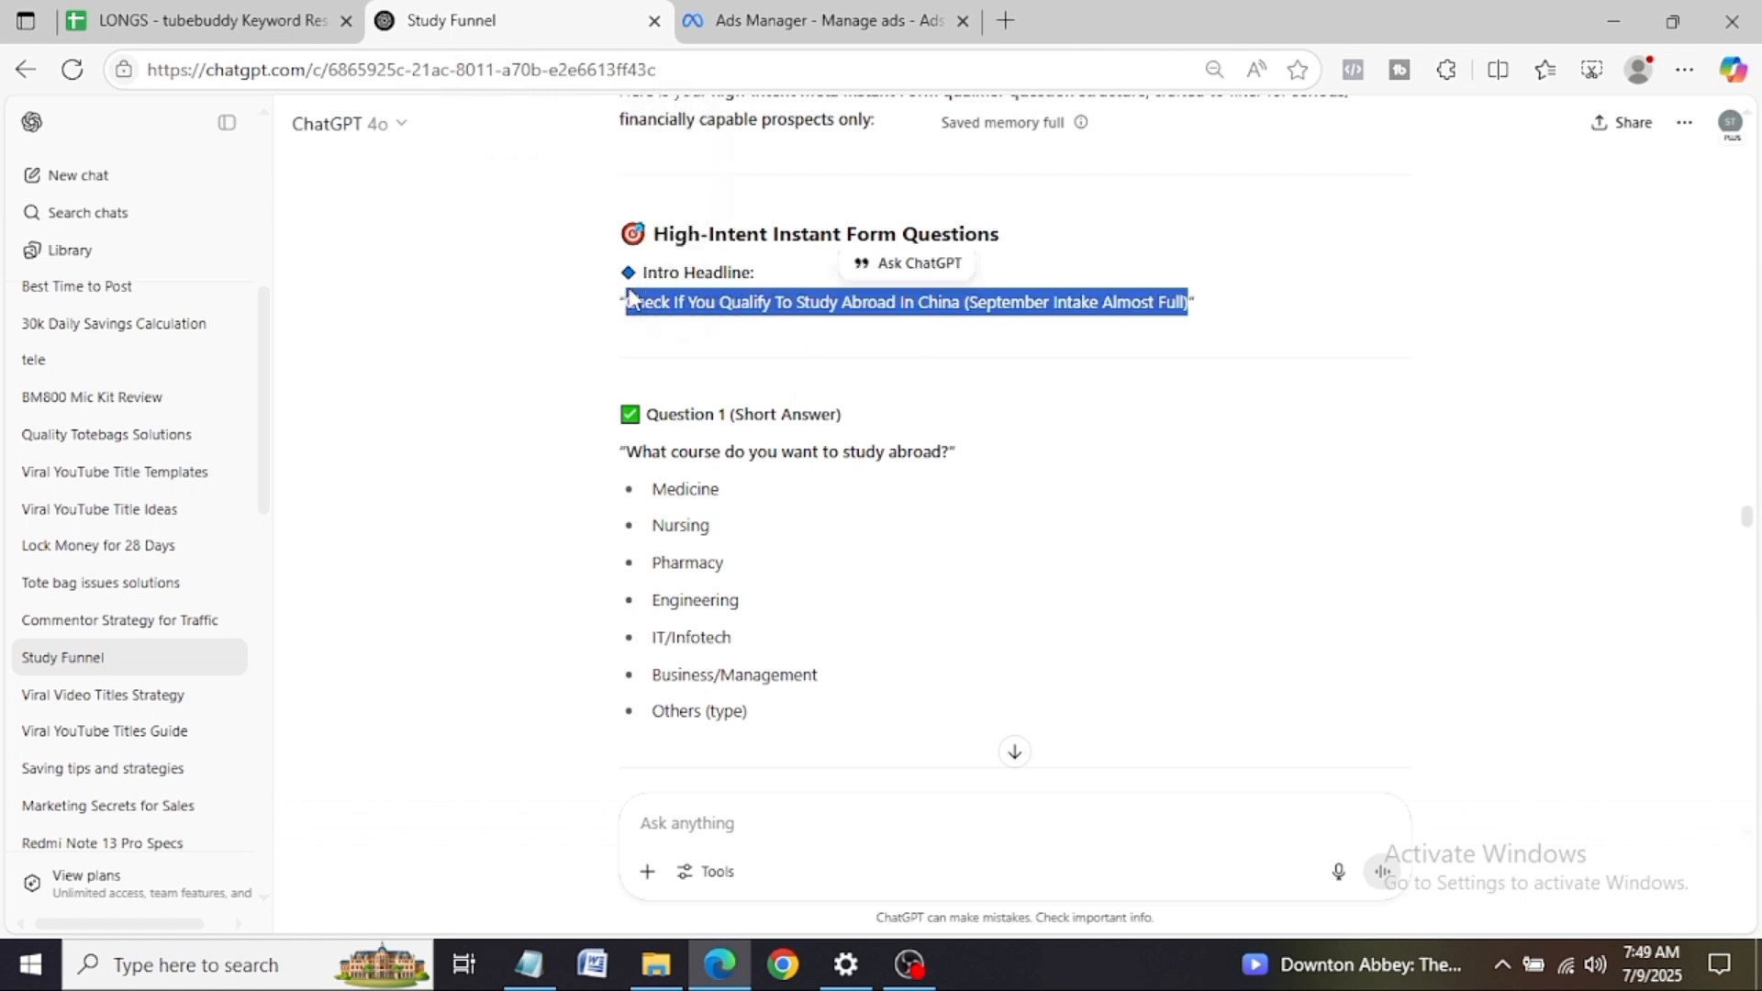
click(751, 13)
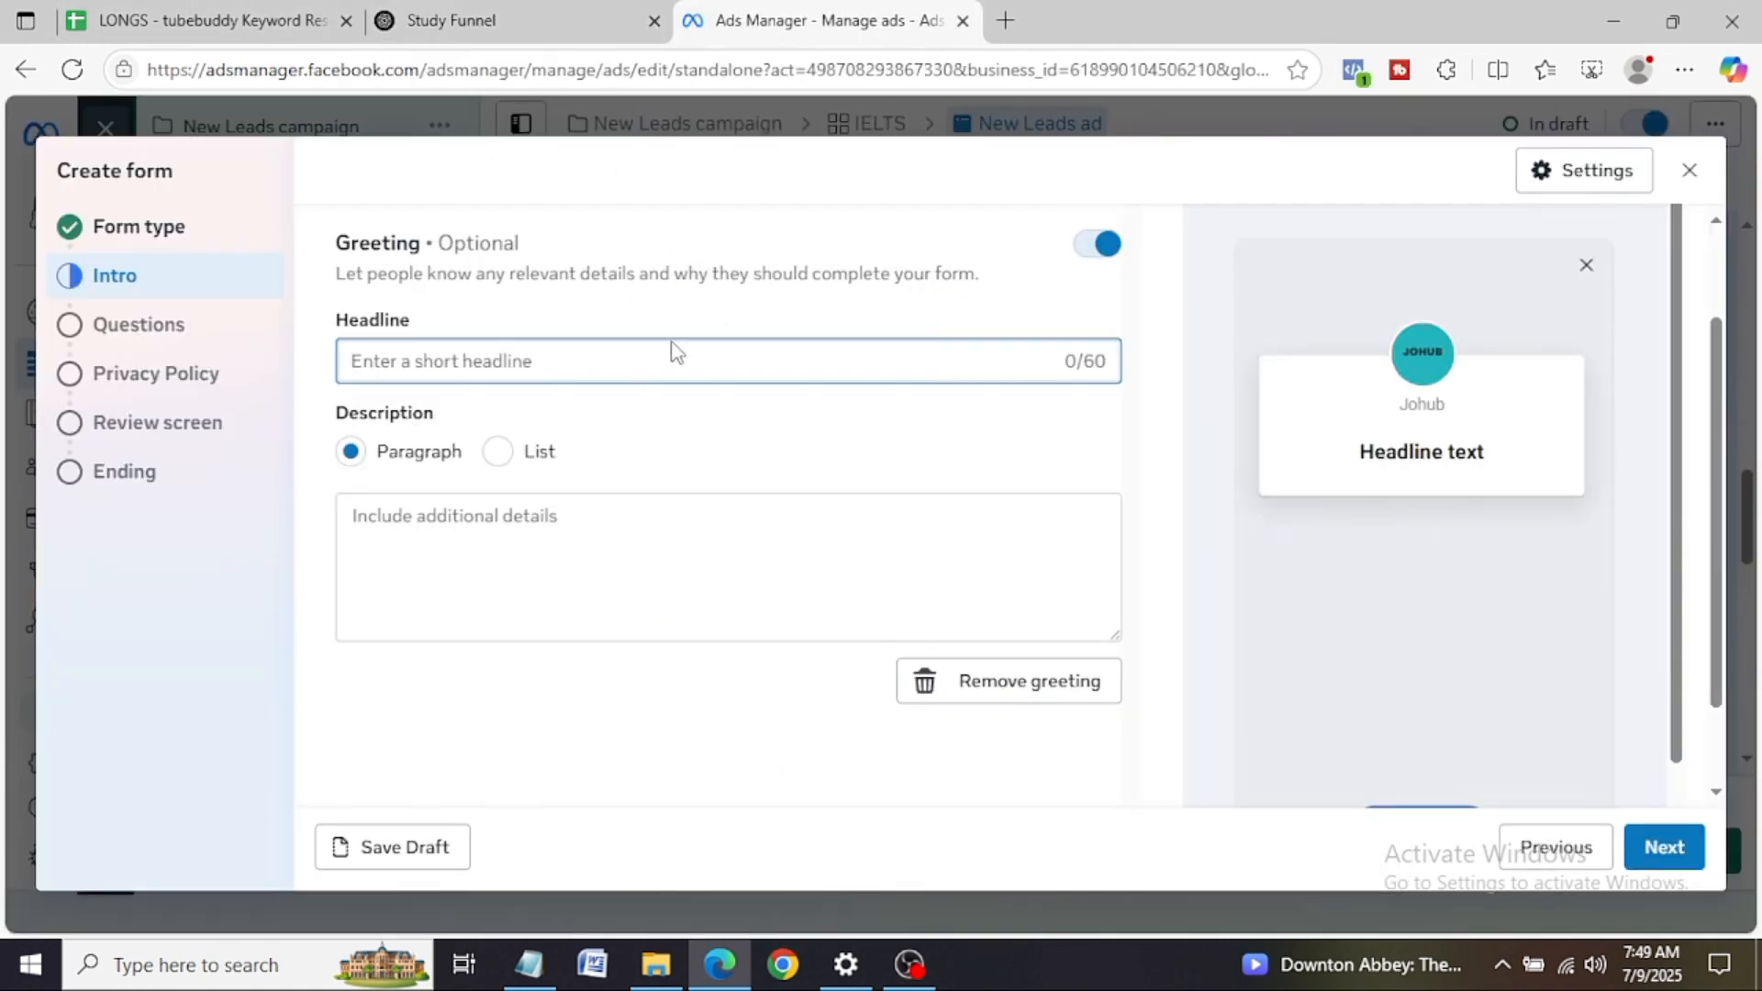
text(Check If You Qualify To Study Abroad In China (September Int)
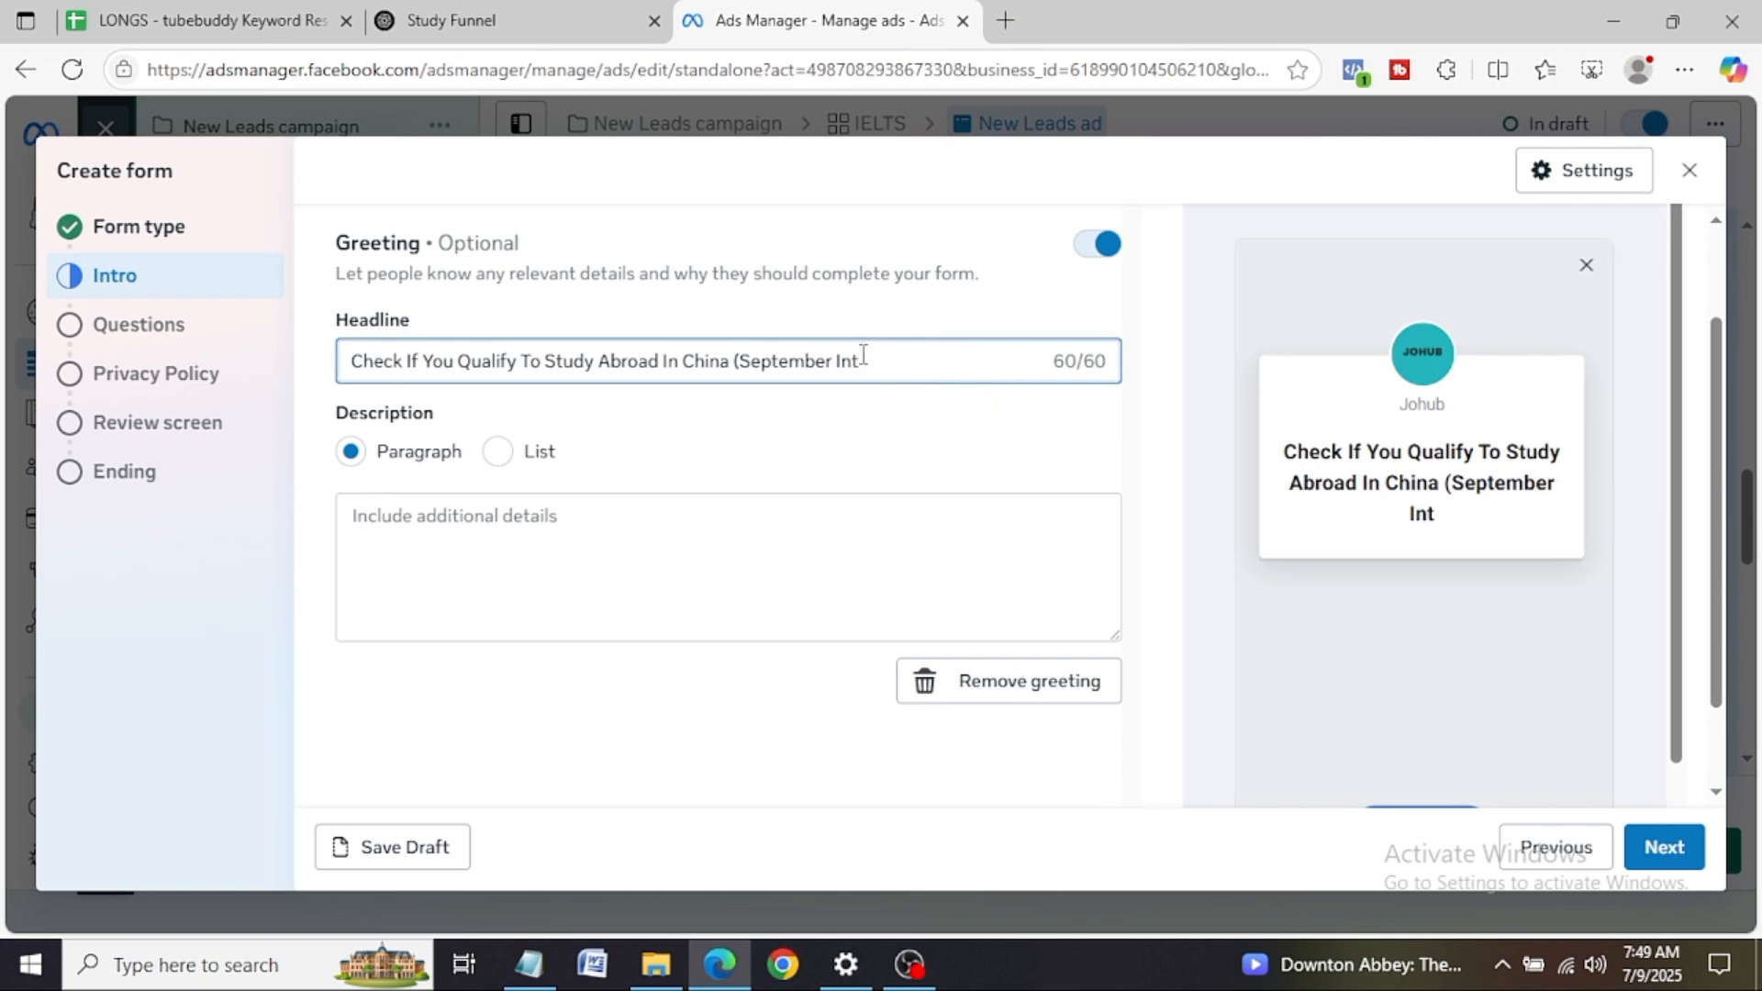
Step: Copy "(September Intake Almost Full)" from the ChatGPT intro headline into the greeting's description paragraph in Ads Manager
click(491, 25)
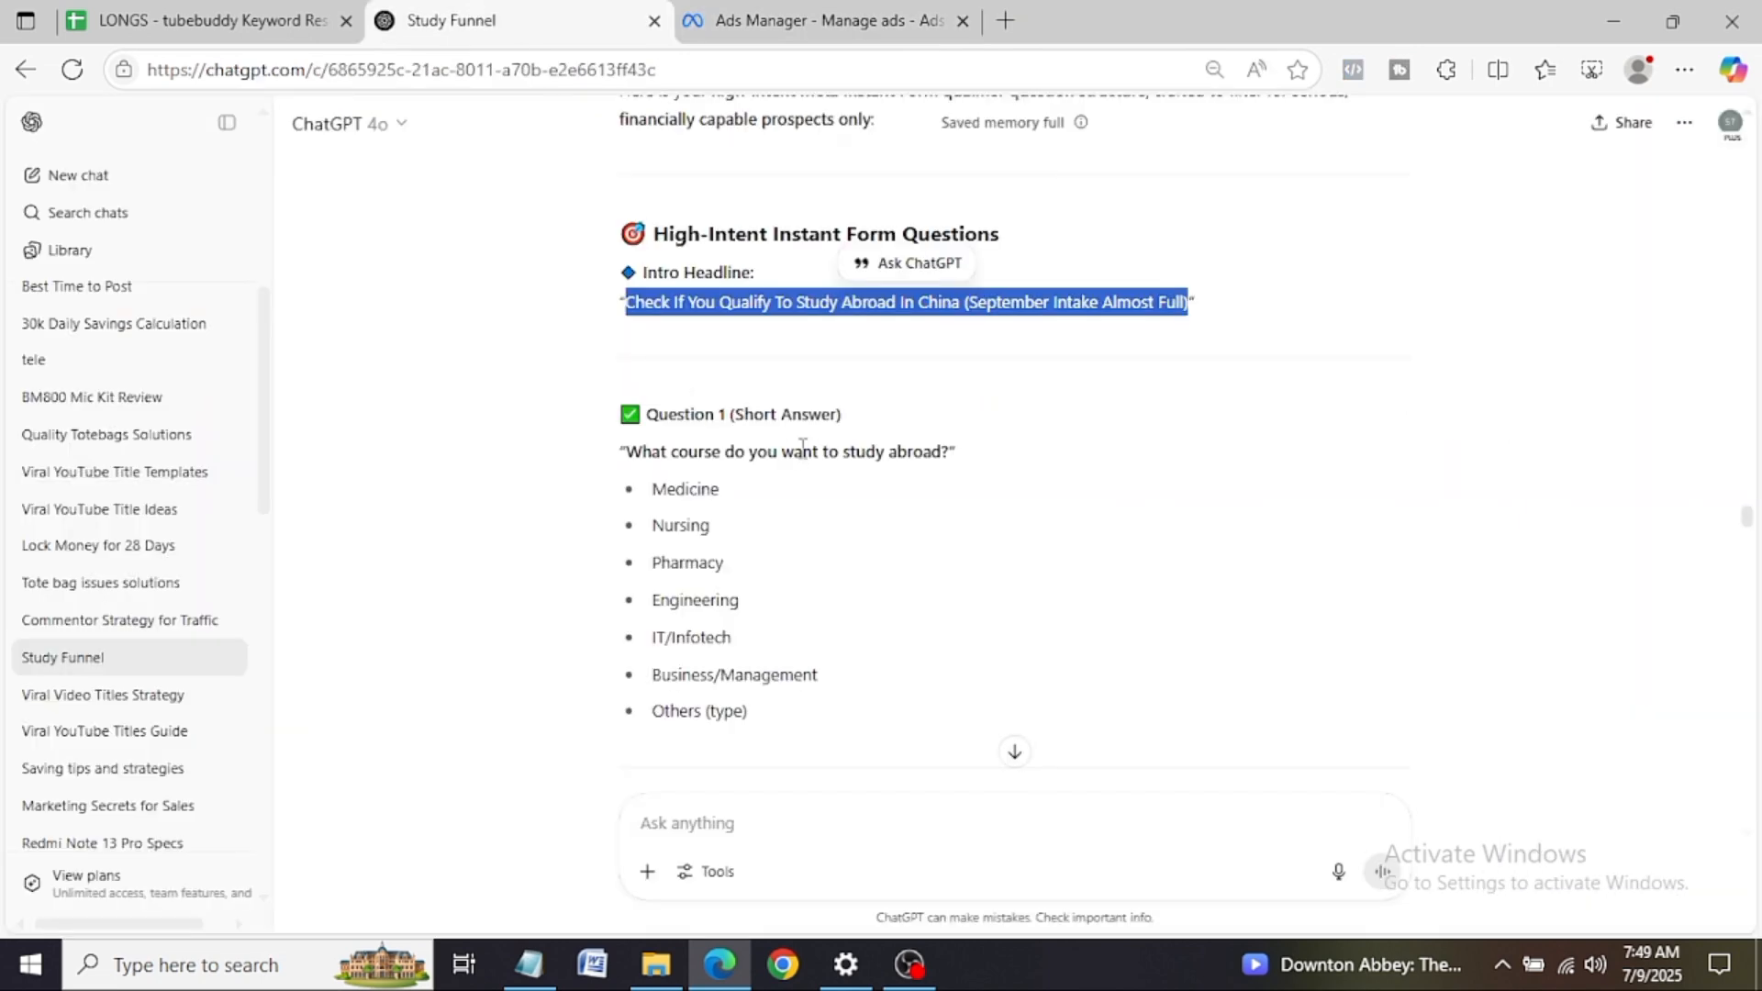
click(966, 298)
drag(966, 300, 1186, 303)
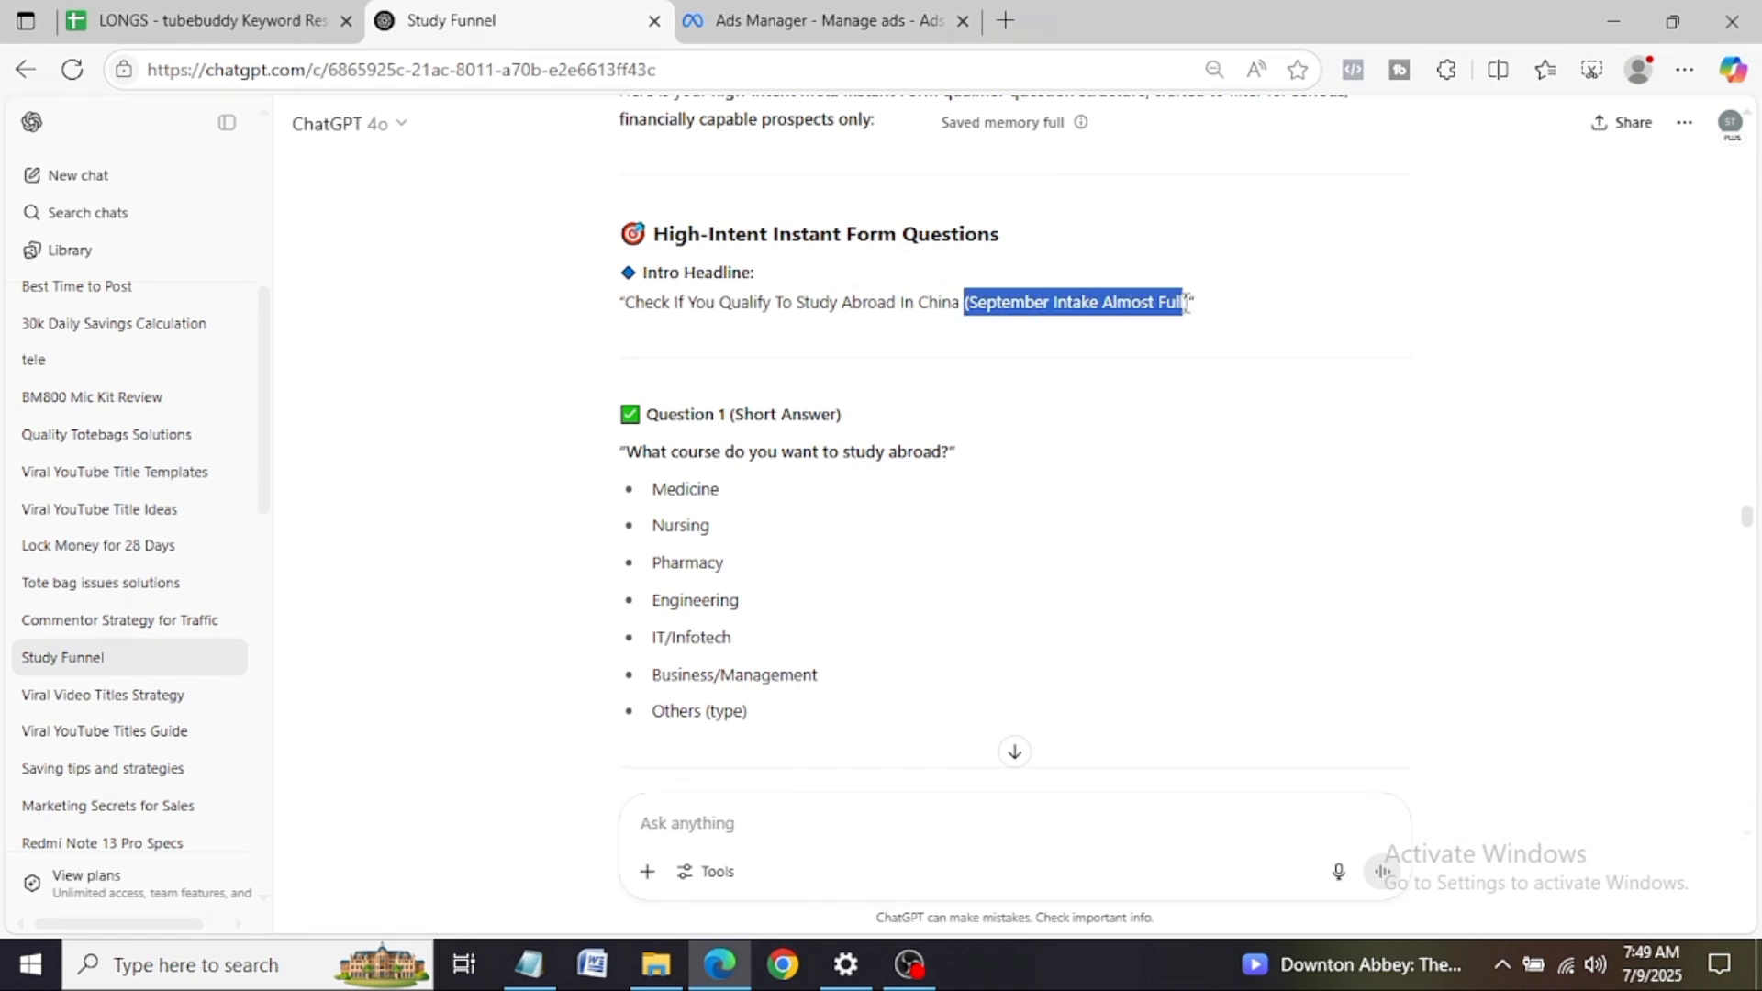
click(895, 18)
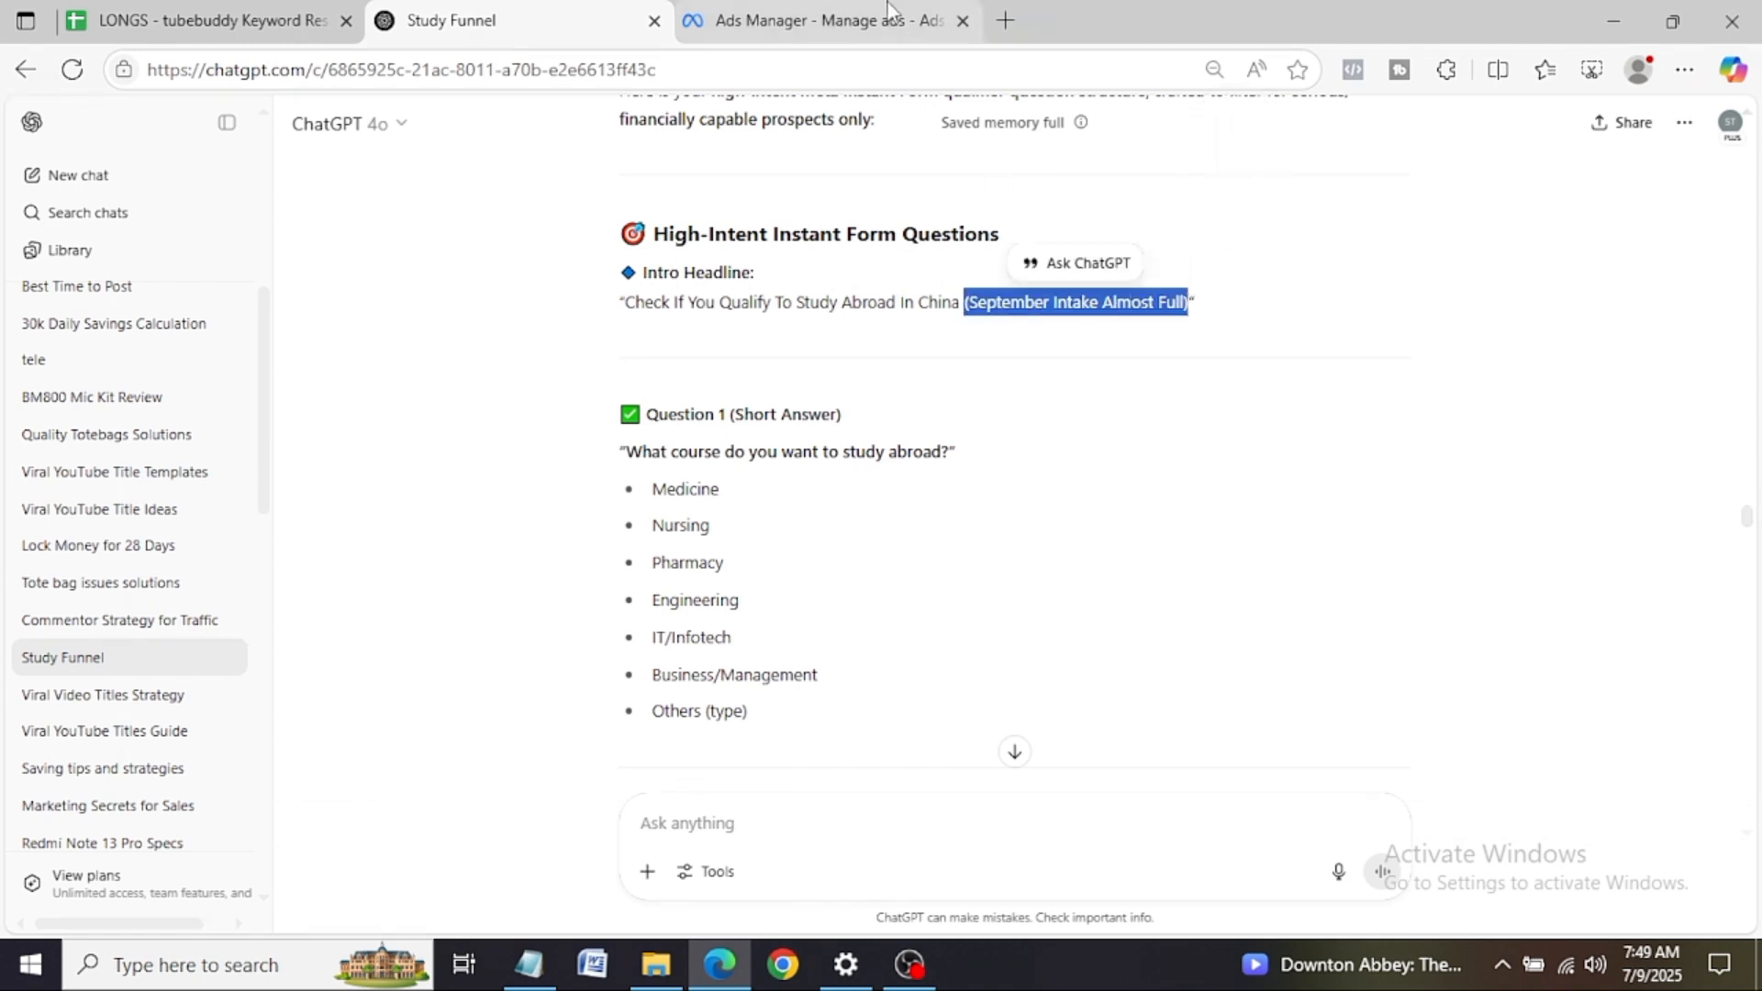
click(512, 545)
text((September Intake Almost Full))
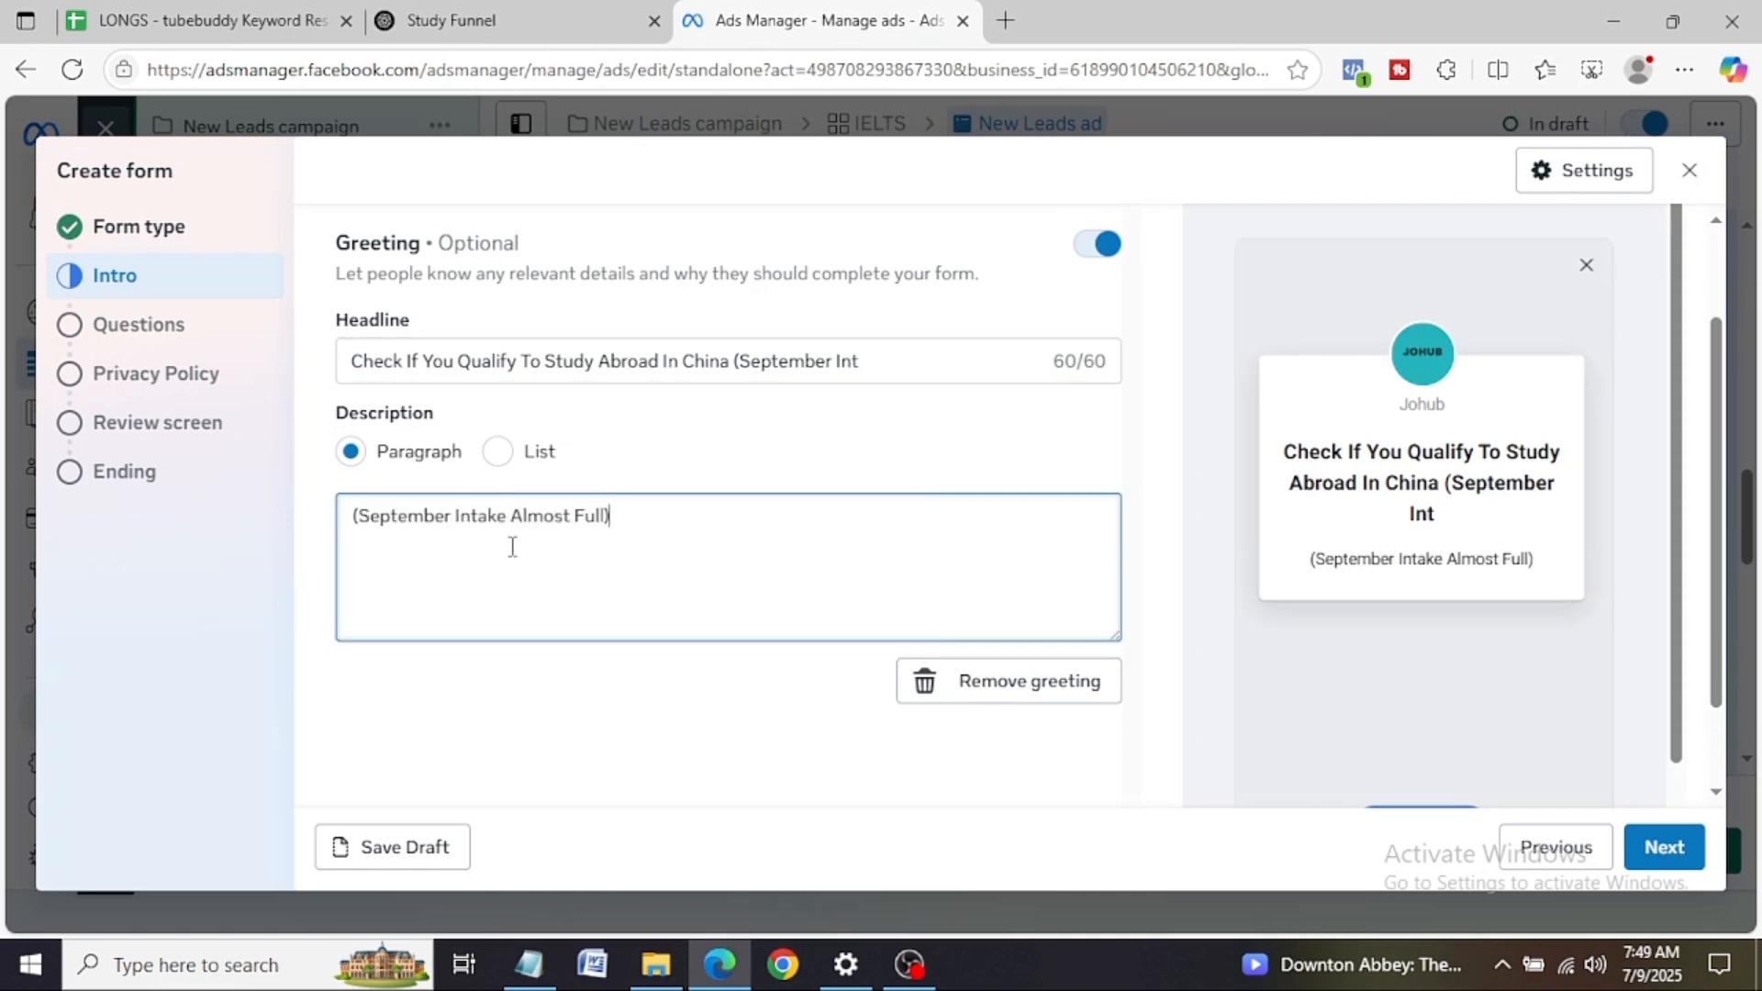
Step: Shorten the greeting headline to "Check If You Qualify To Study Abroad In China" and continue to the Questions section
click(861, 359)
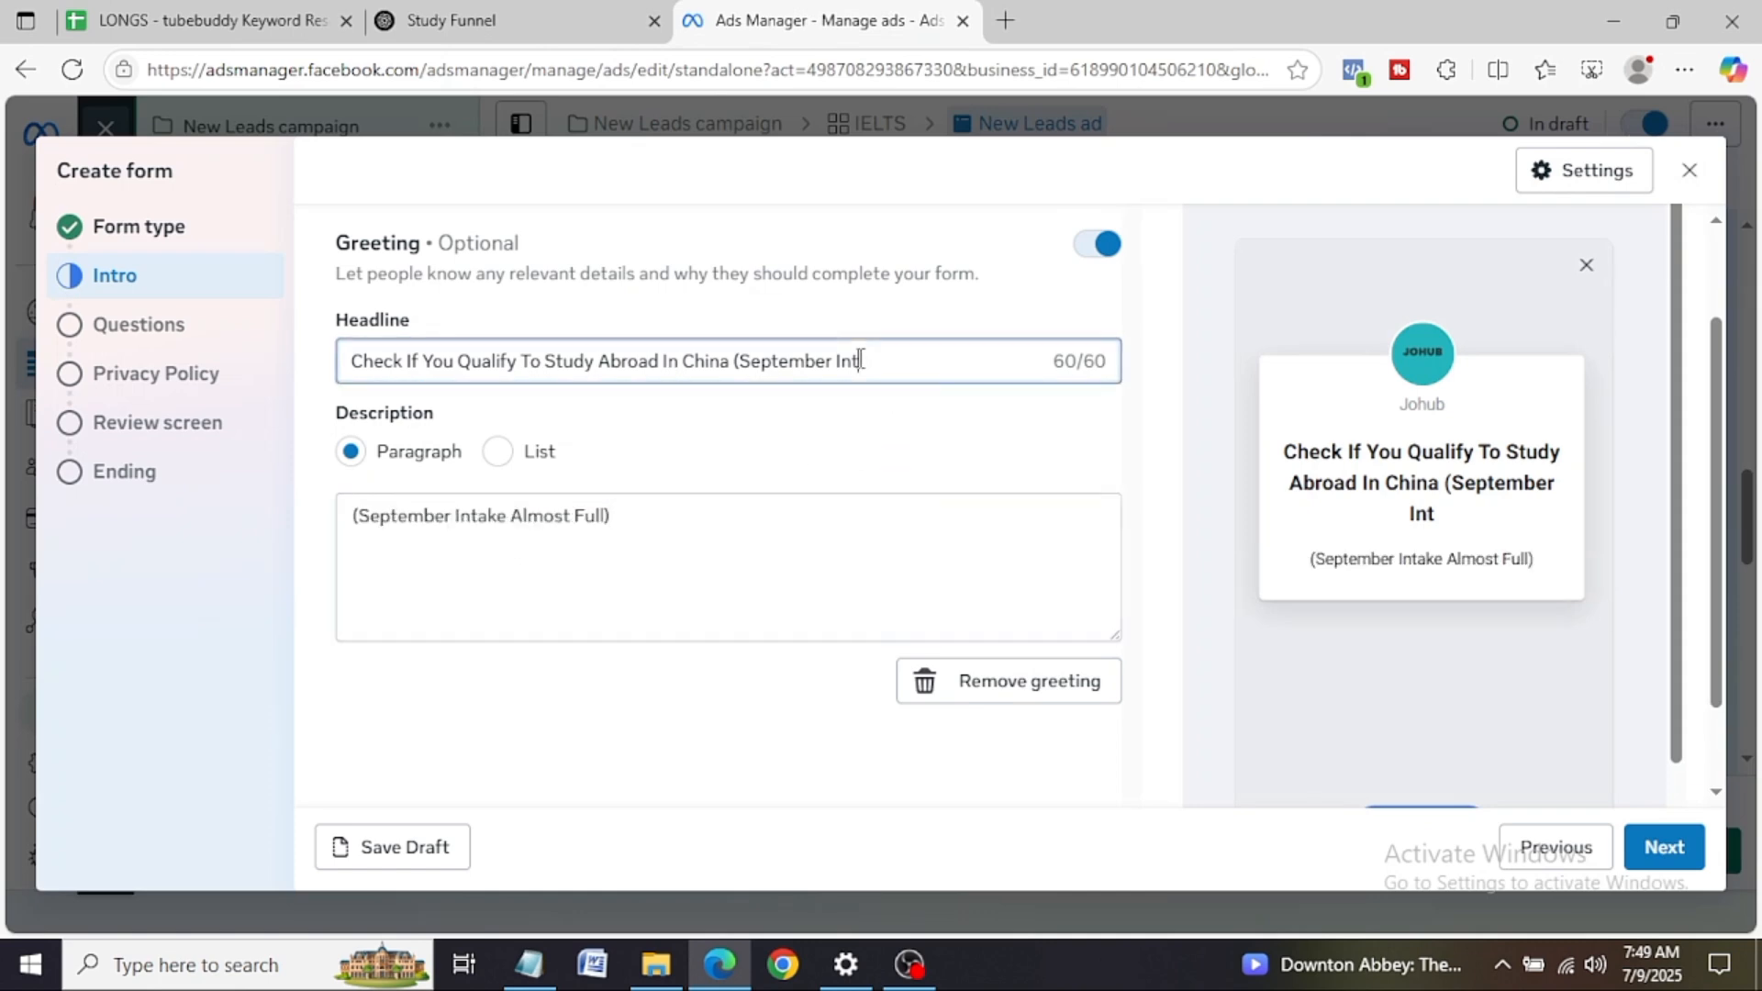
key(BackSpace)
key(BackSpace)
key(BackSpace)
key(BackSpace)
key(BackSpace)
key(BackSpace)
key(BackSpace)
key(BackSpace)
key(BackSpace)
key(BackSpace)
key(BackSpace)
key(BackSpace)
key(BackSpace)
key(BackSpace)
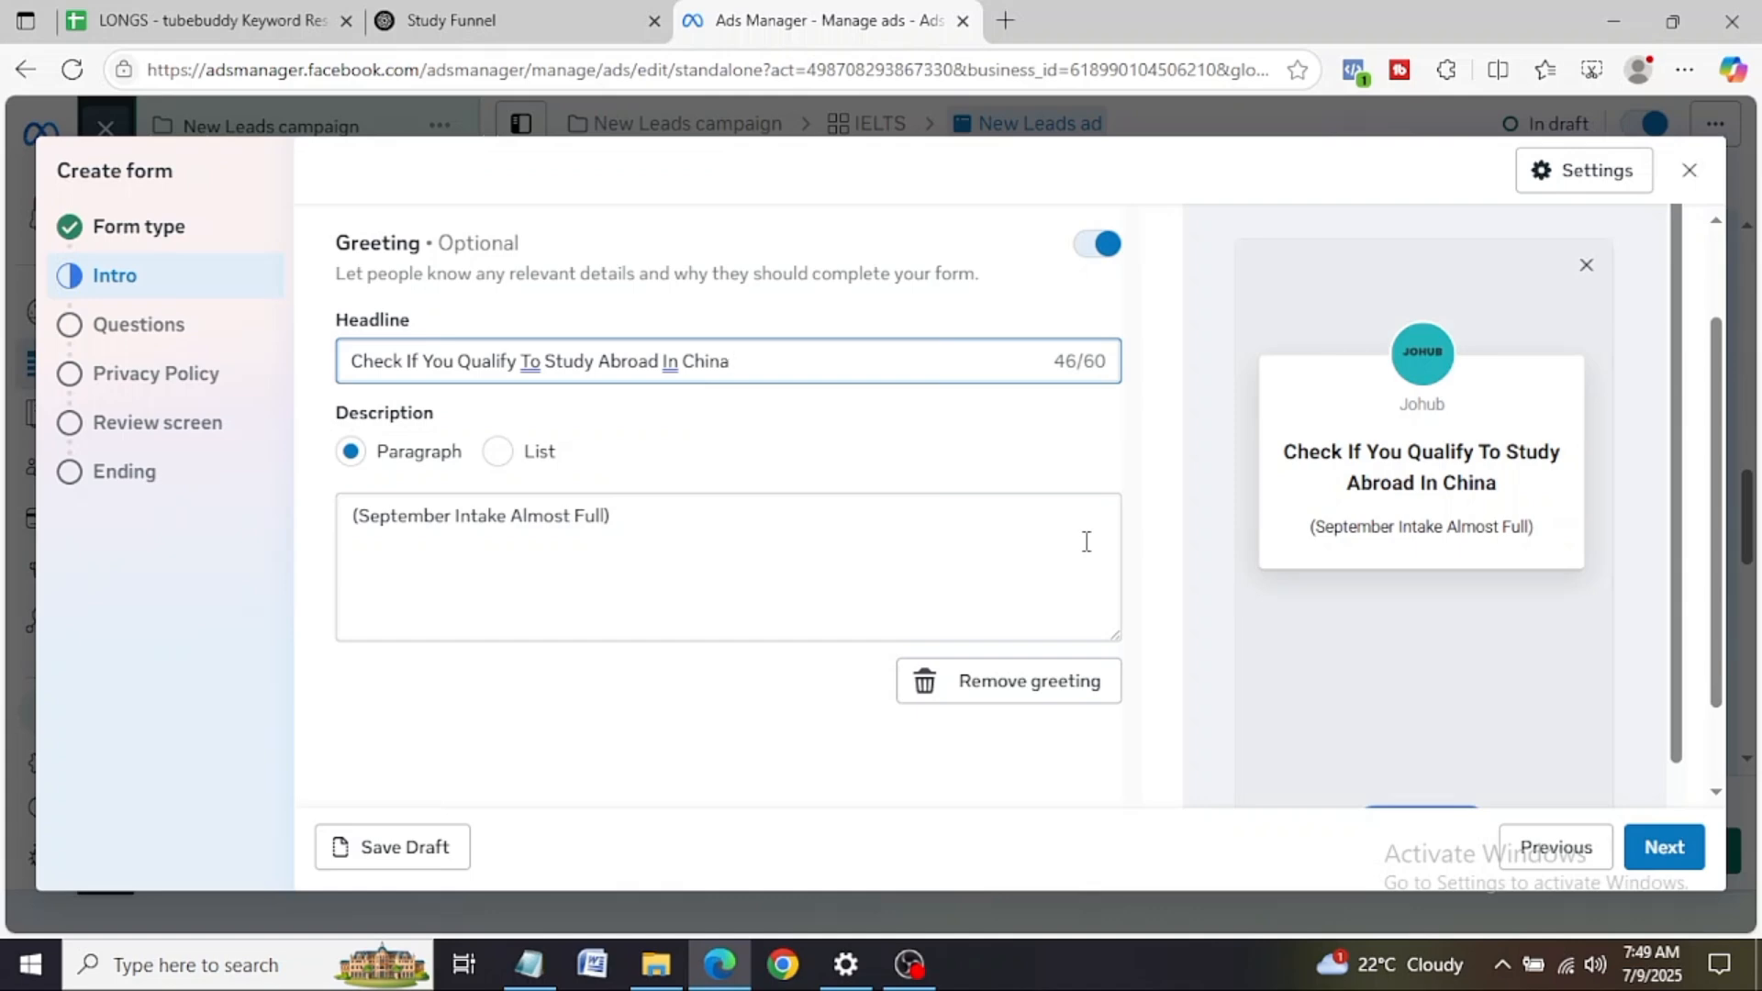
click(647, 534)
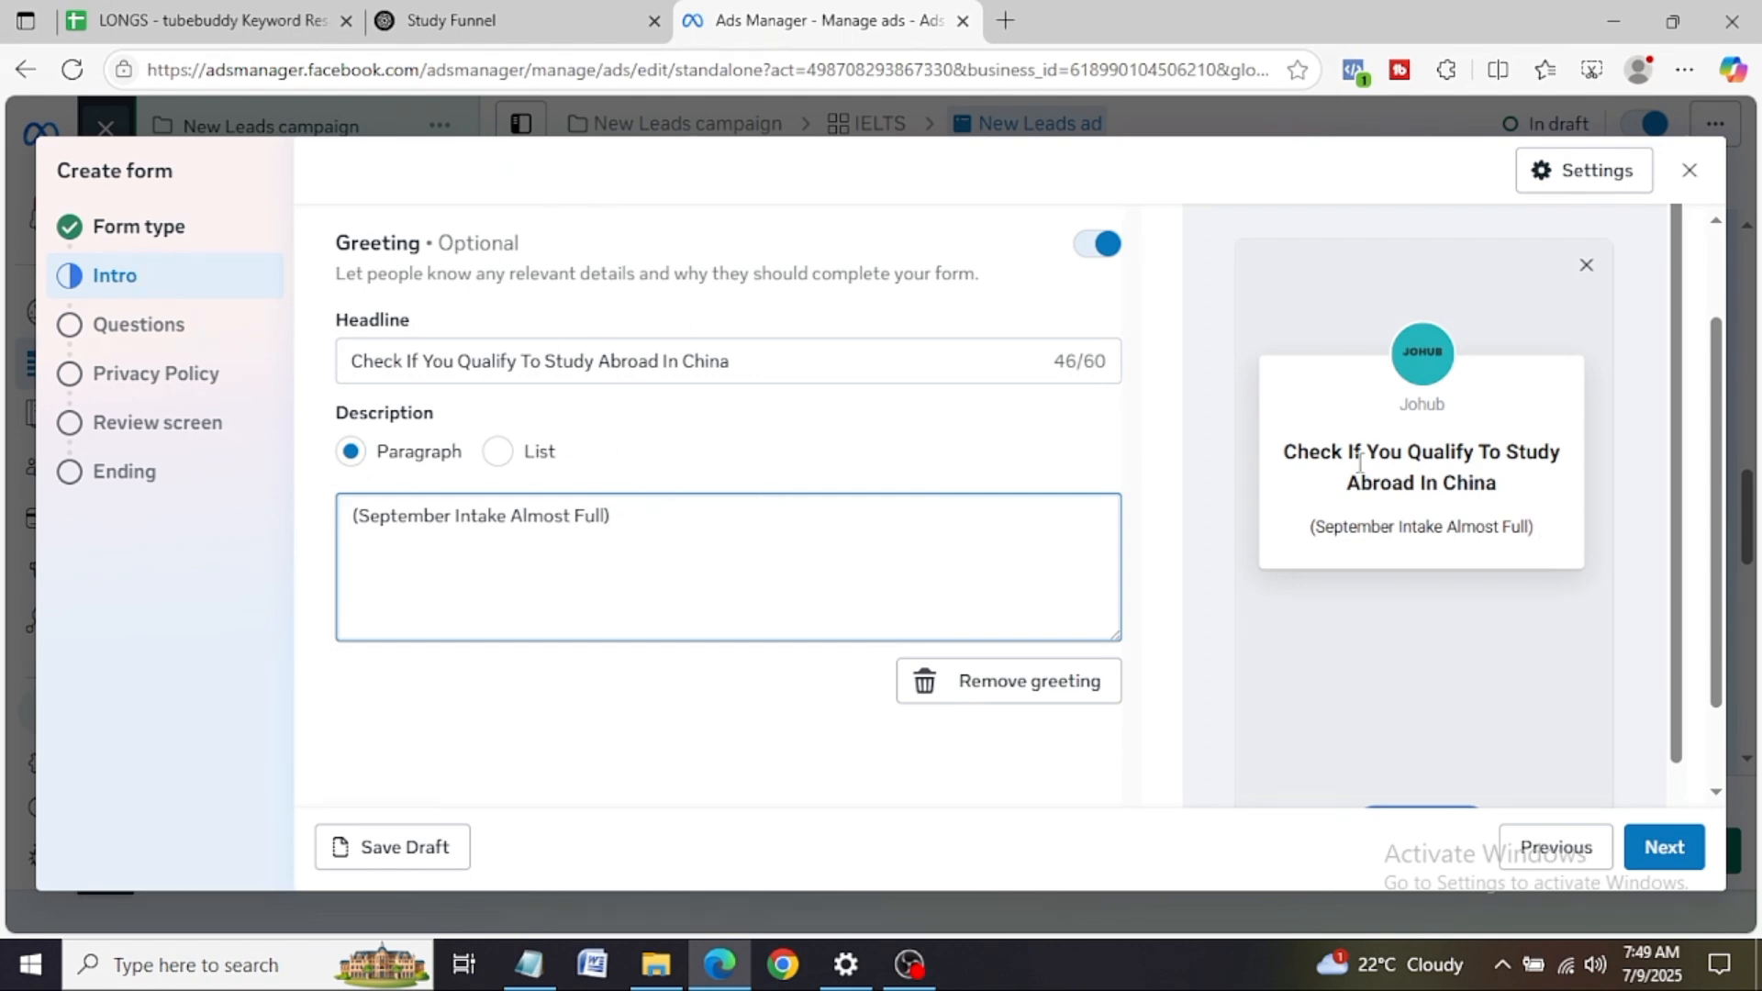
drag(1295, 456, 1438, 483)
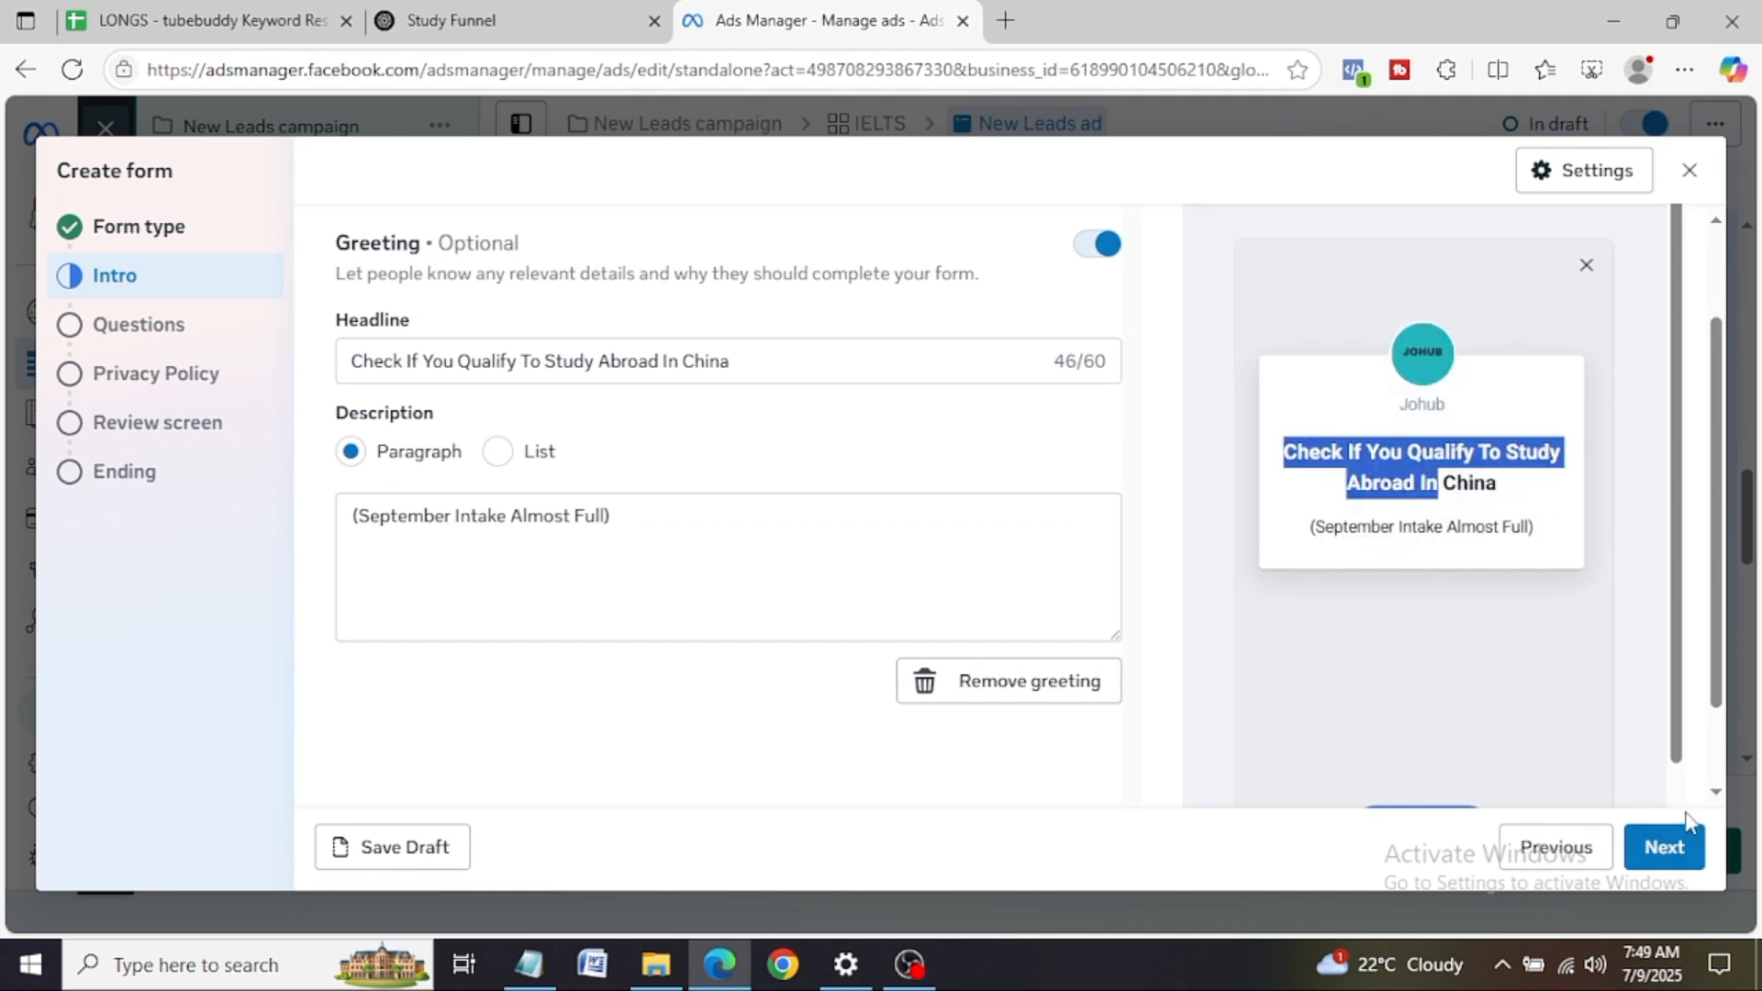
click(1671, 849)
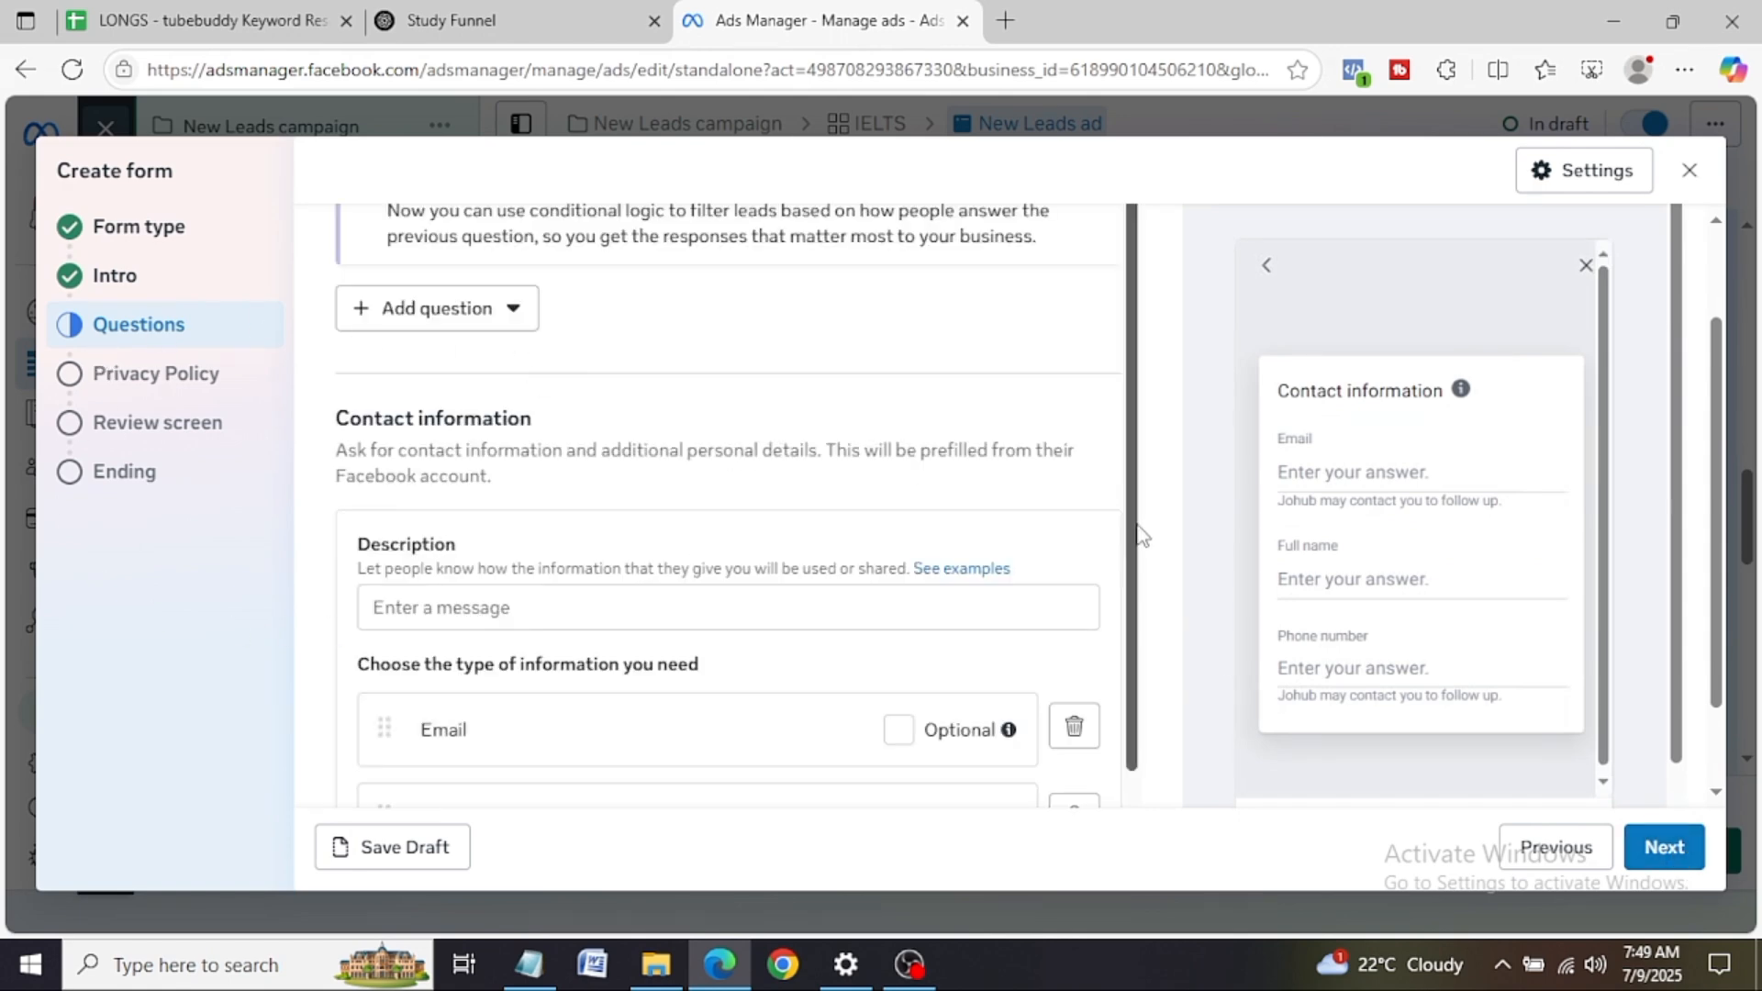
Step: Review the form's requested contact information fields and the question types available for adding
scroll(1136, 537, down, 2)
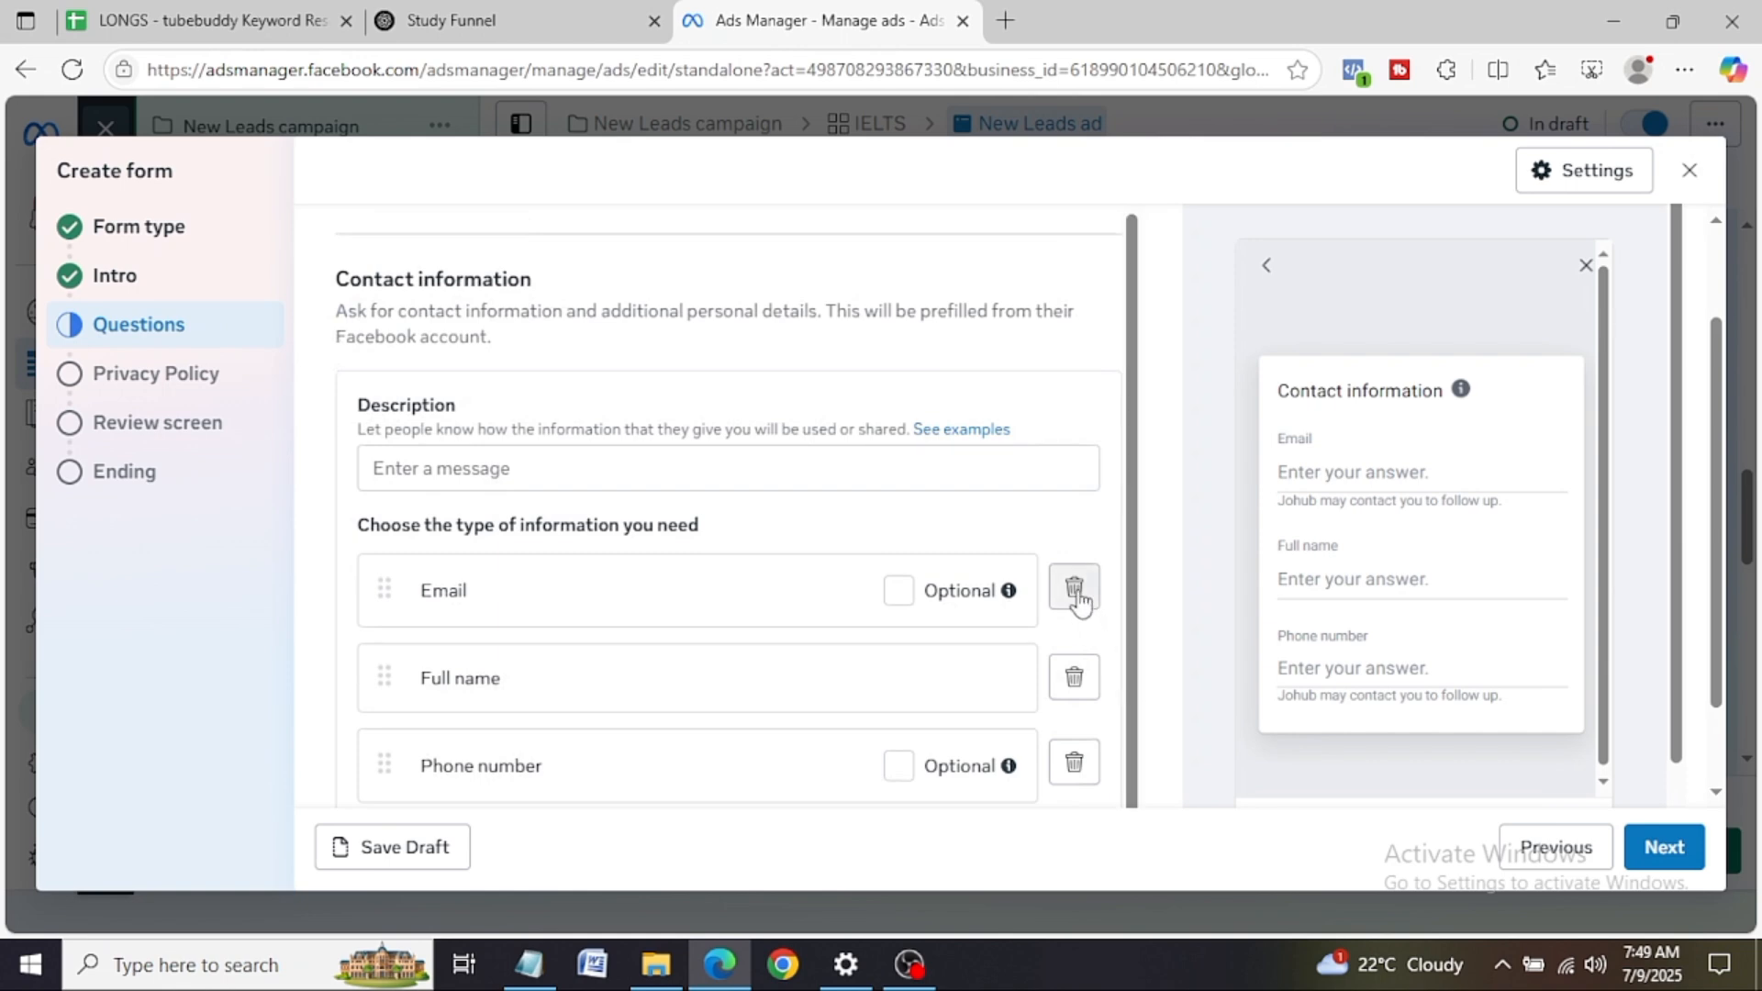
scroll(1130, 592, up, 2)
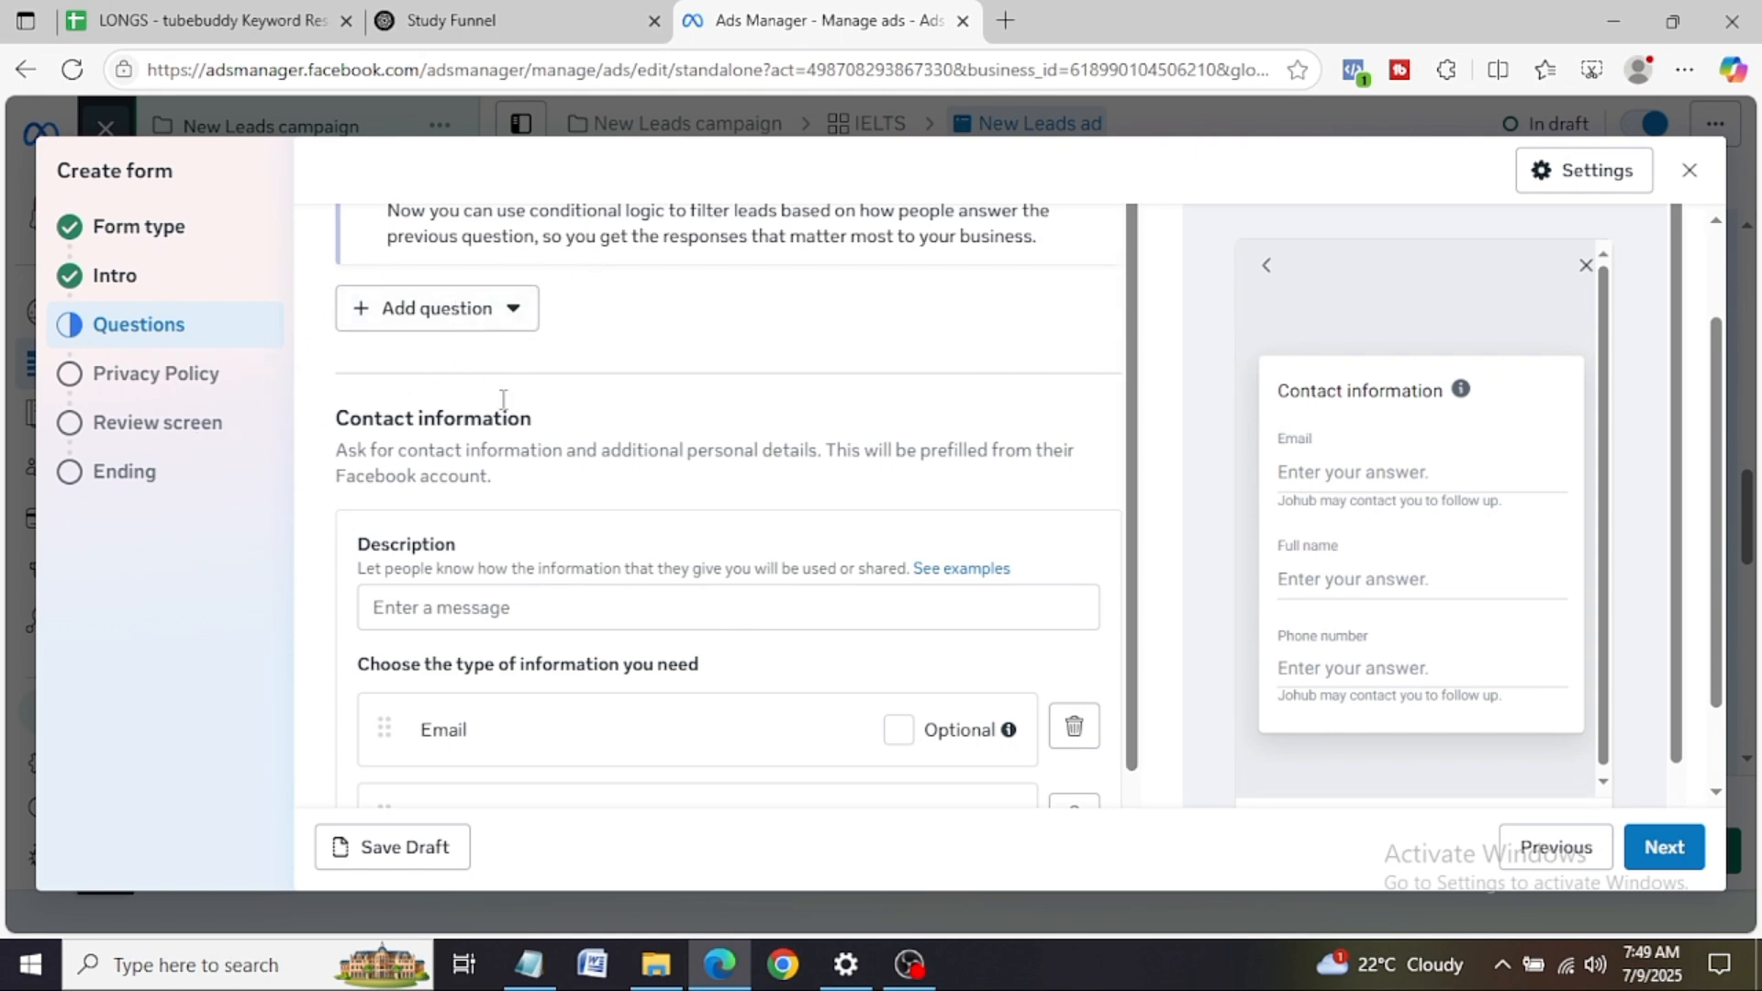
click(411, 310)
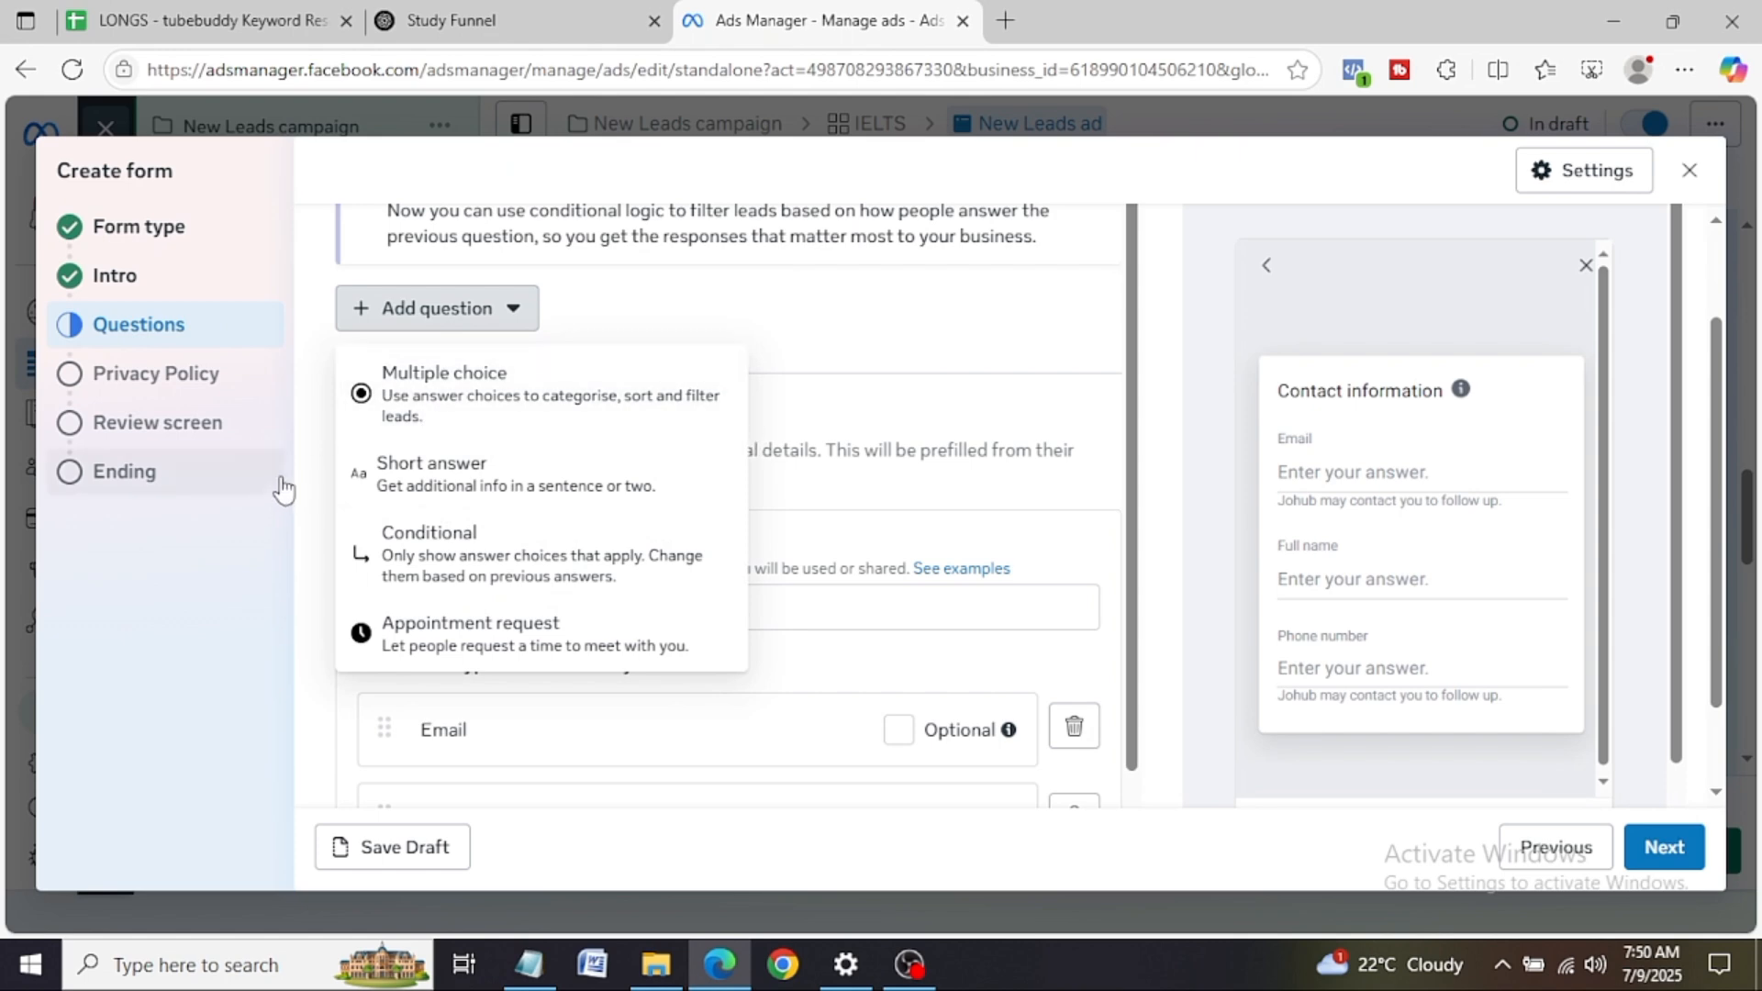
click(955, 345)
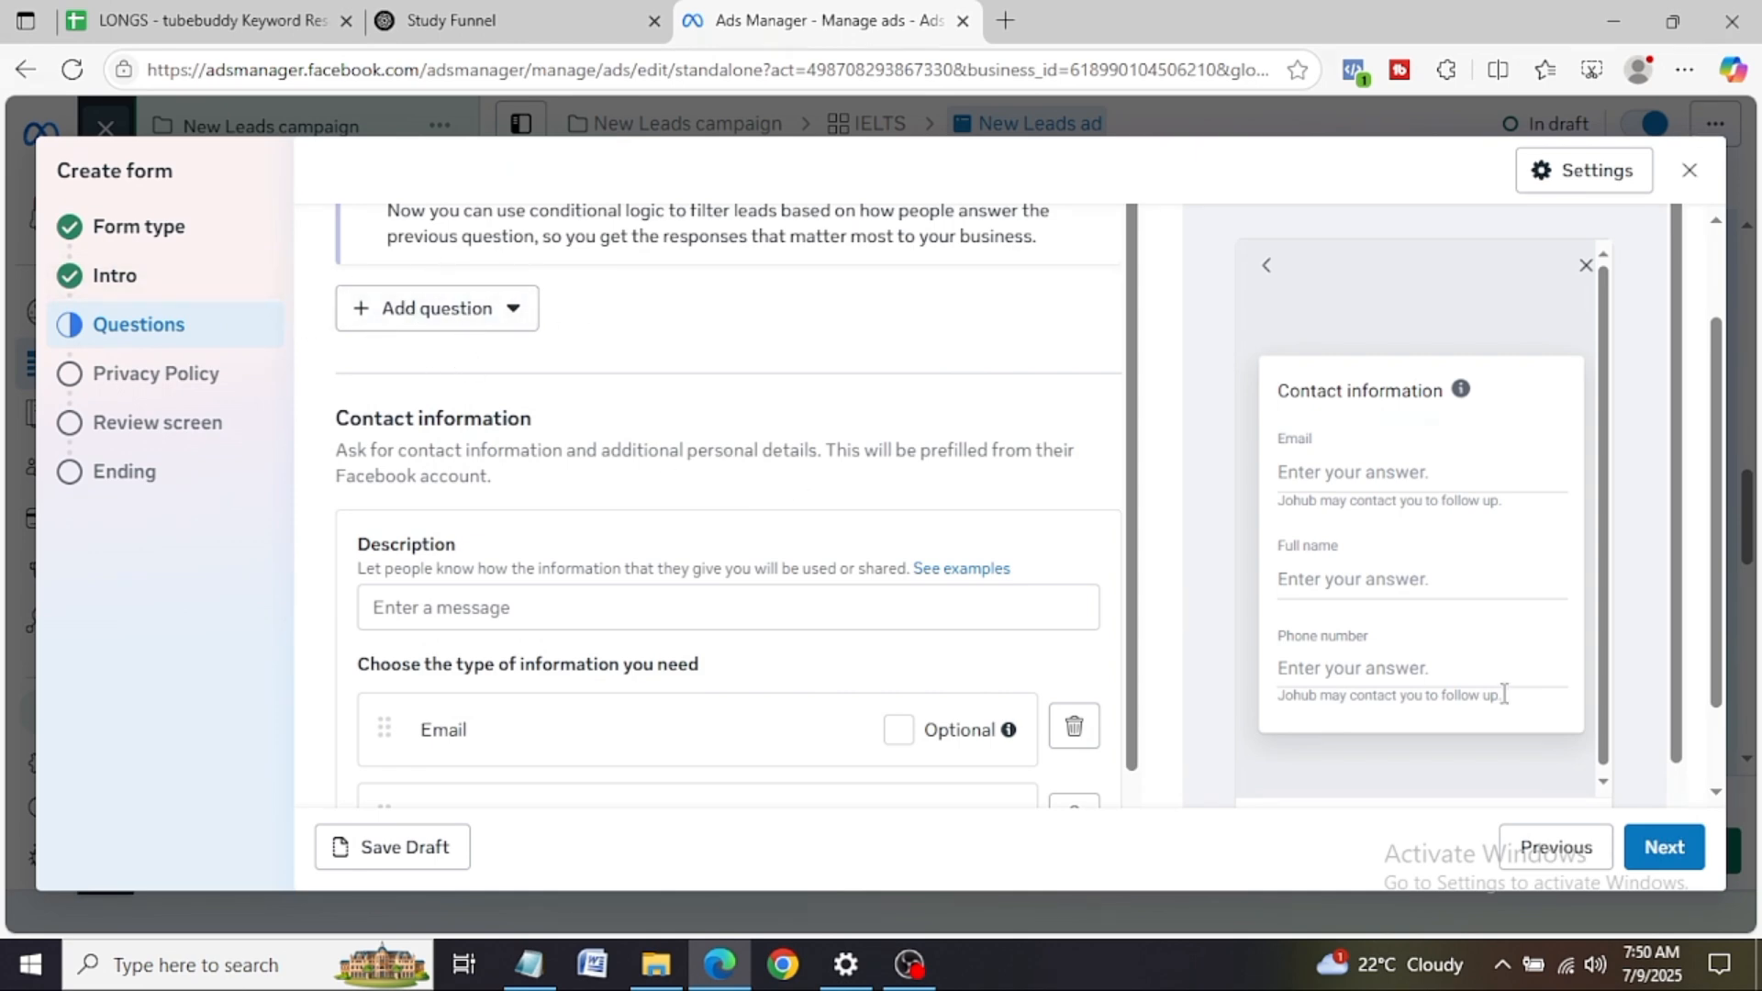
click(1672, 850)
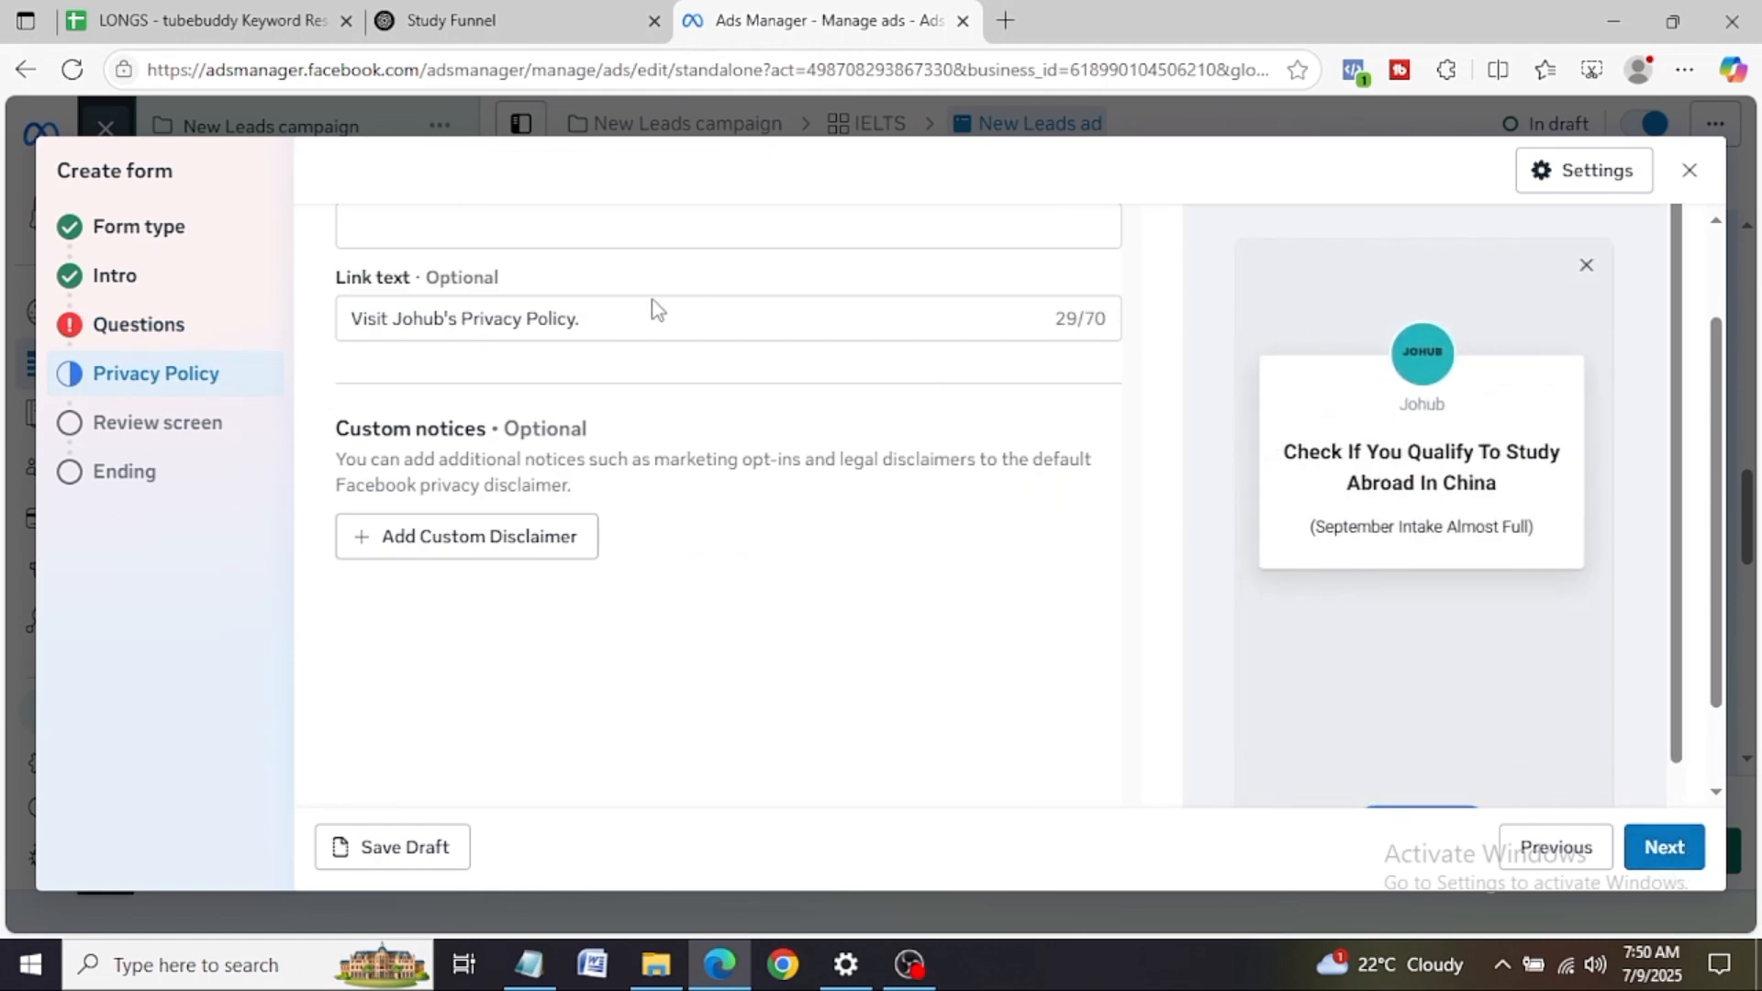
drag(1717, 463, 1731, 272)
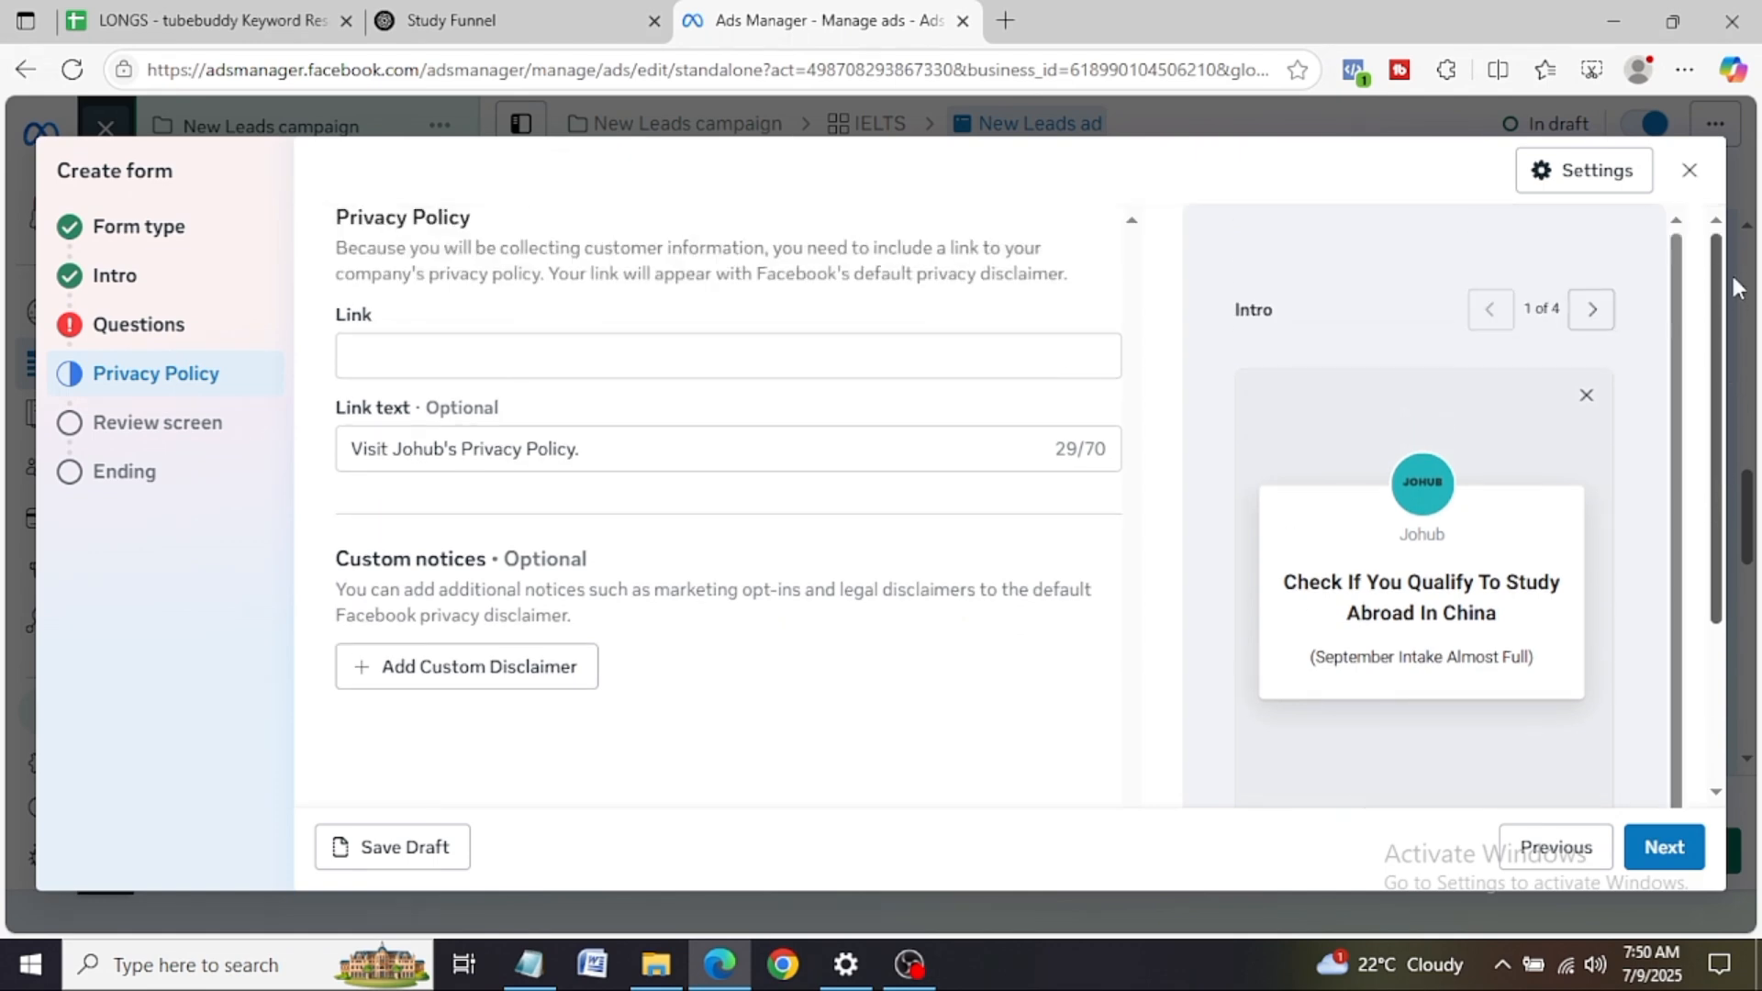
click(446, 348)
text(www.)
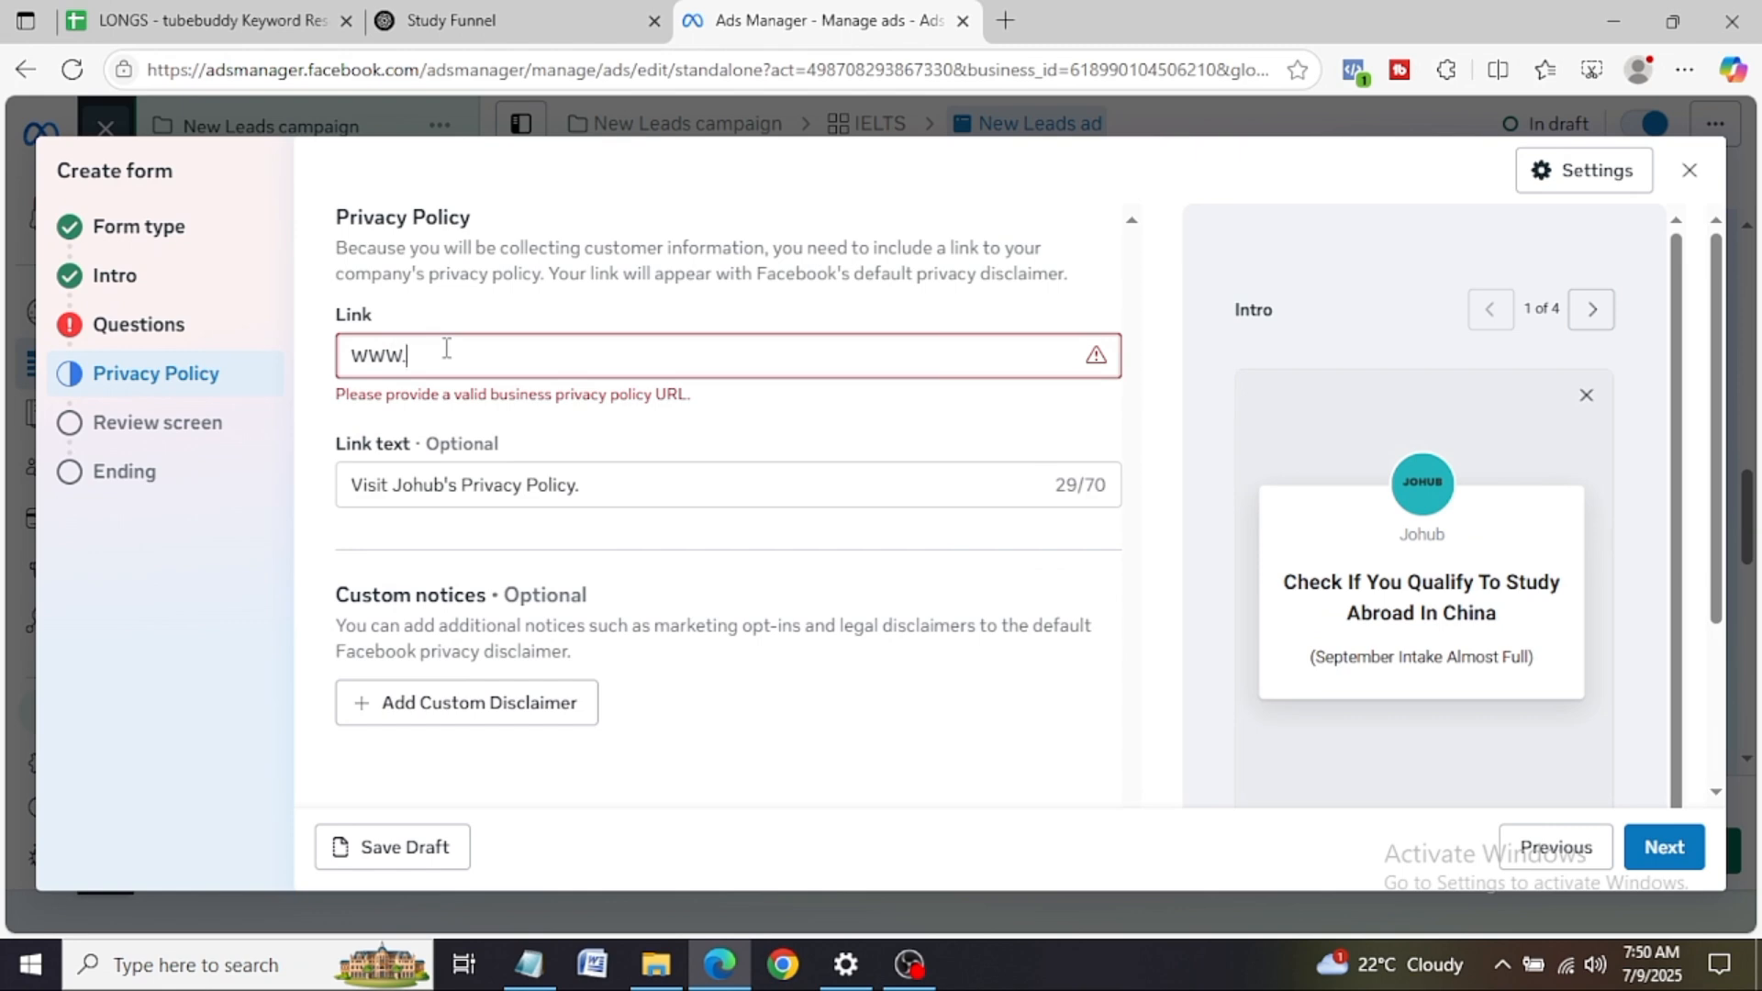
text(GMAX)
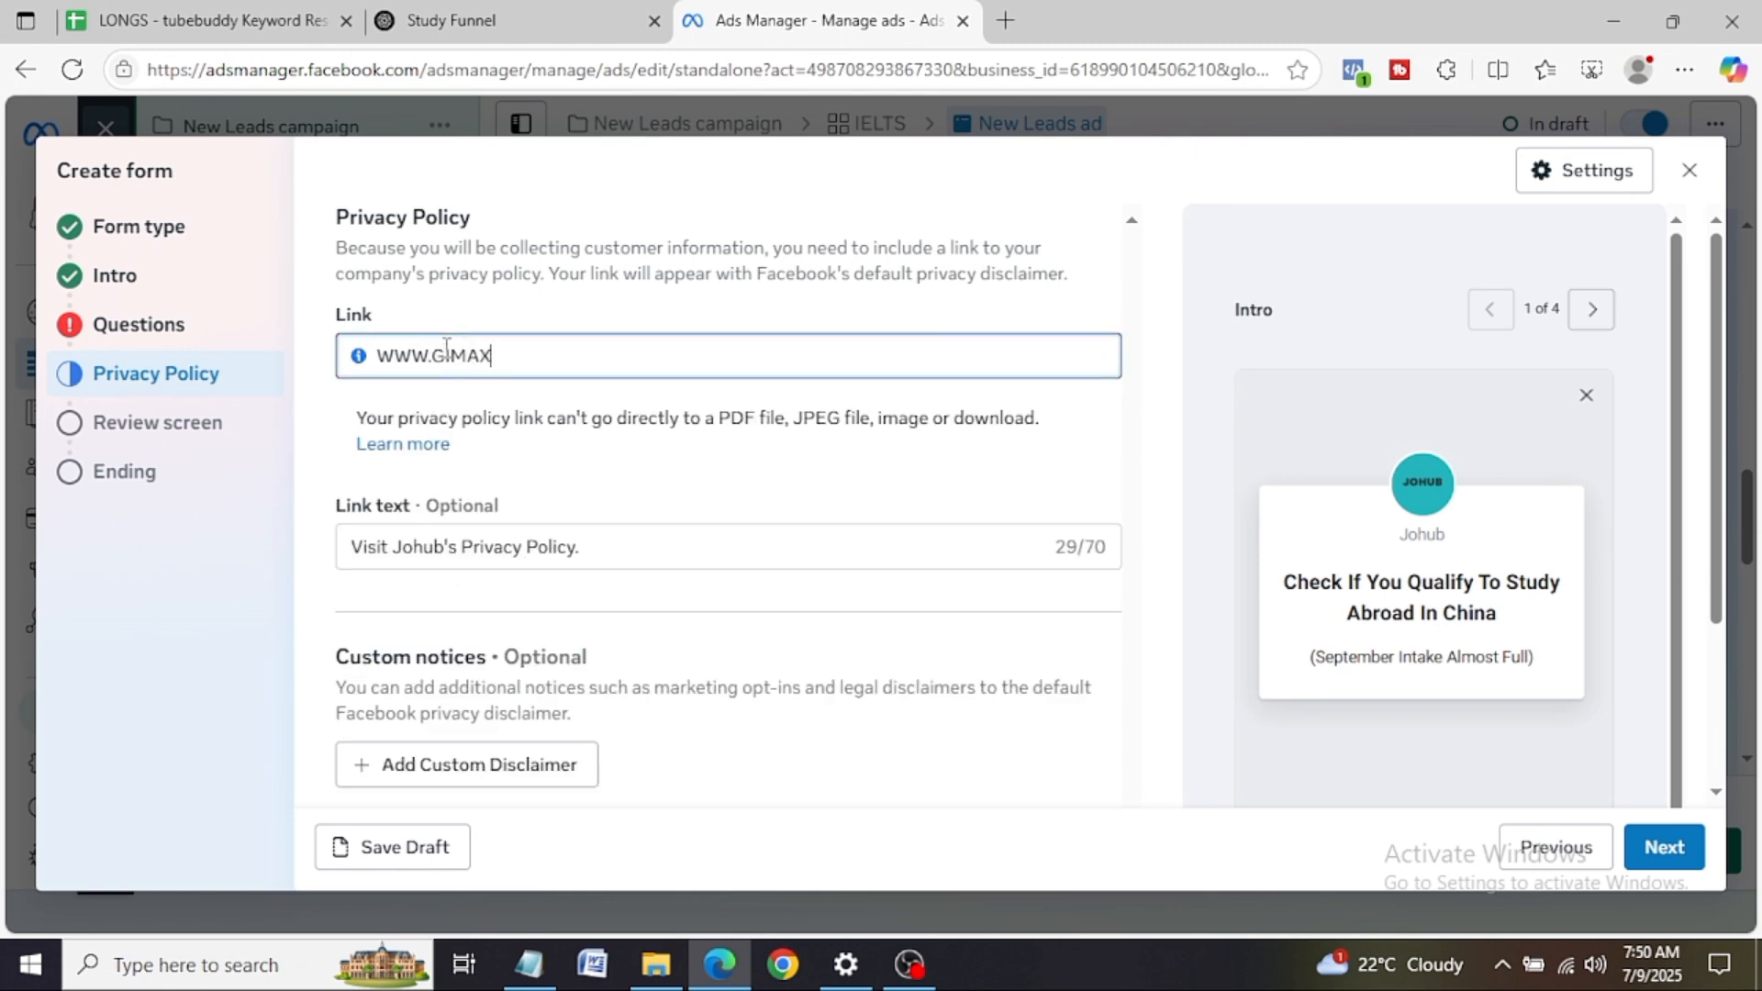
text(.COM)
text(/PRICAV)
text(CYPOLICY)
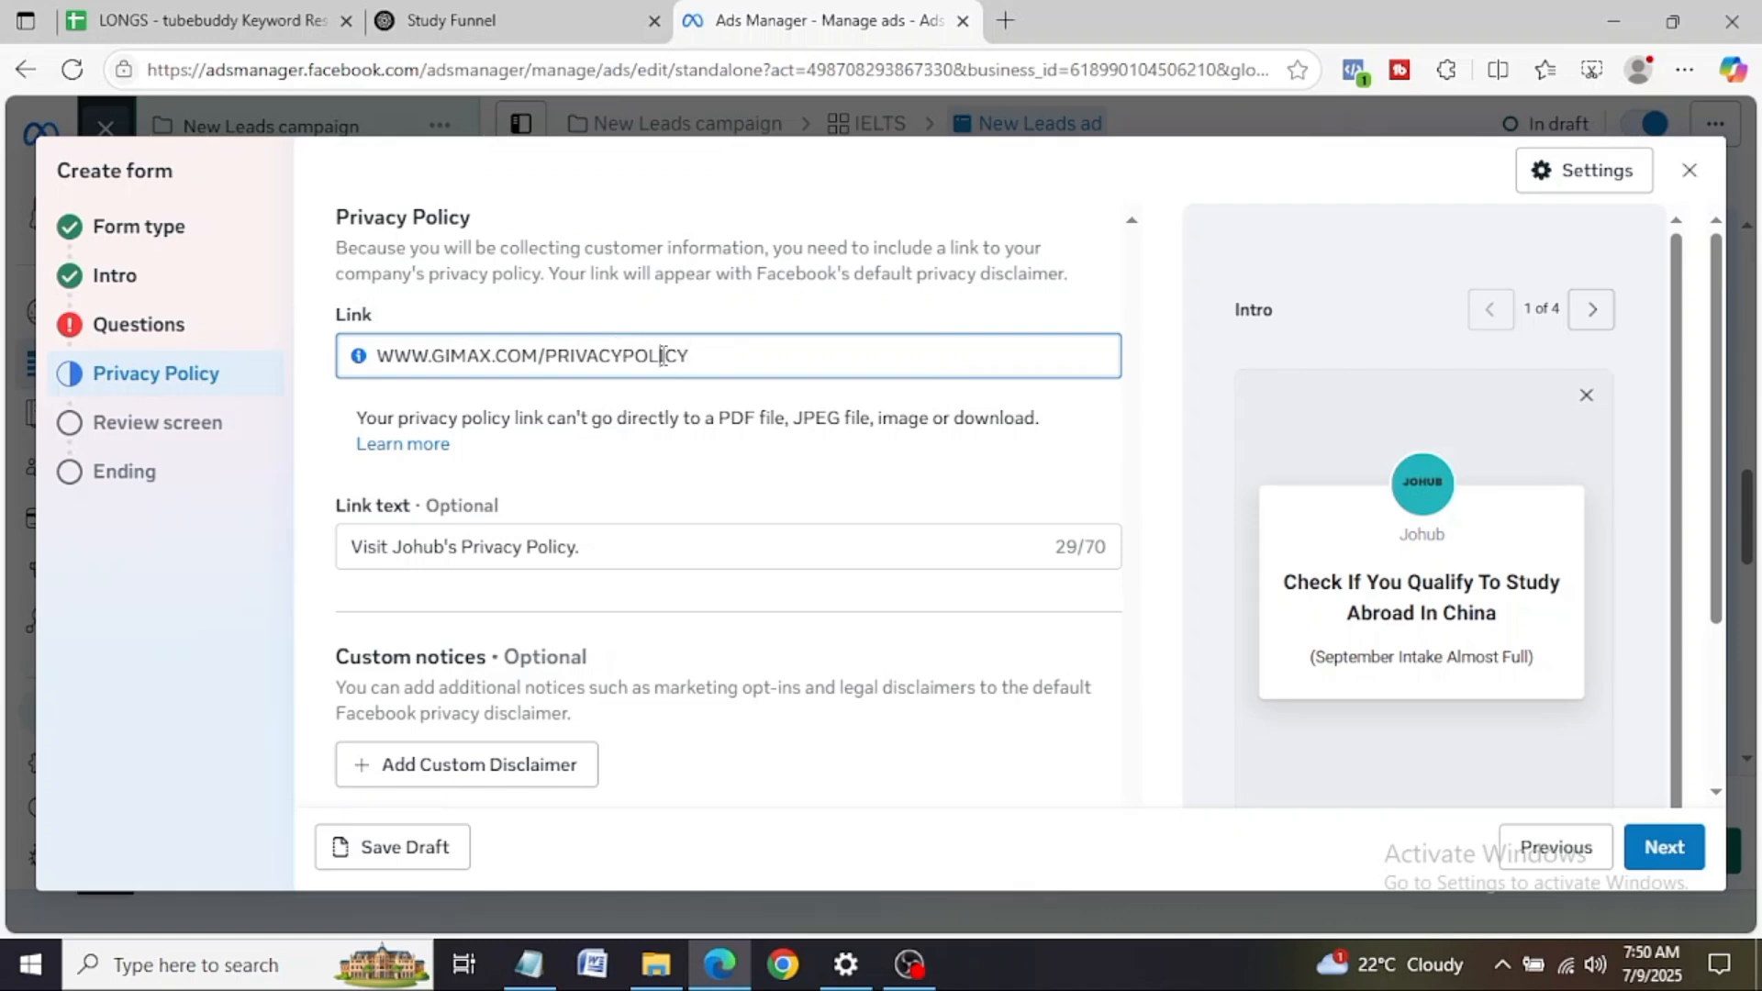
Step: Change the privacy policy link text to "Visit GIMAX Privacy Policy."
drag(453, 549, 397, 454)
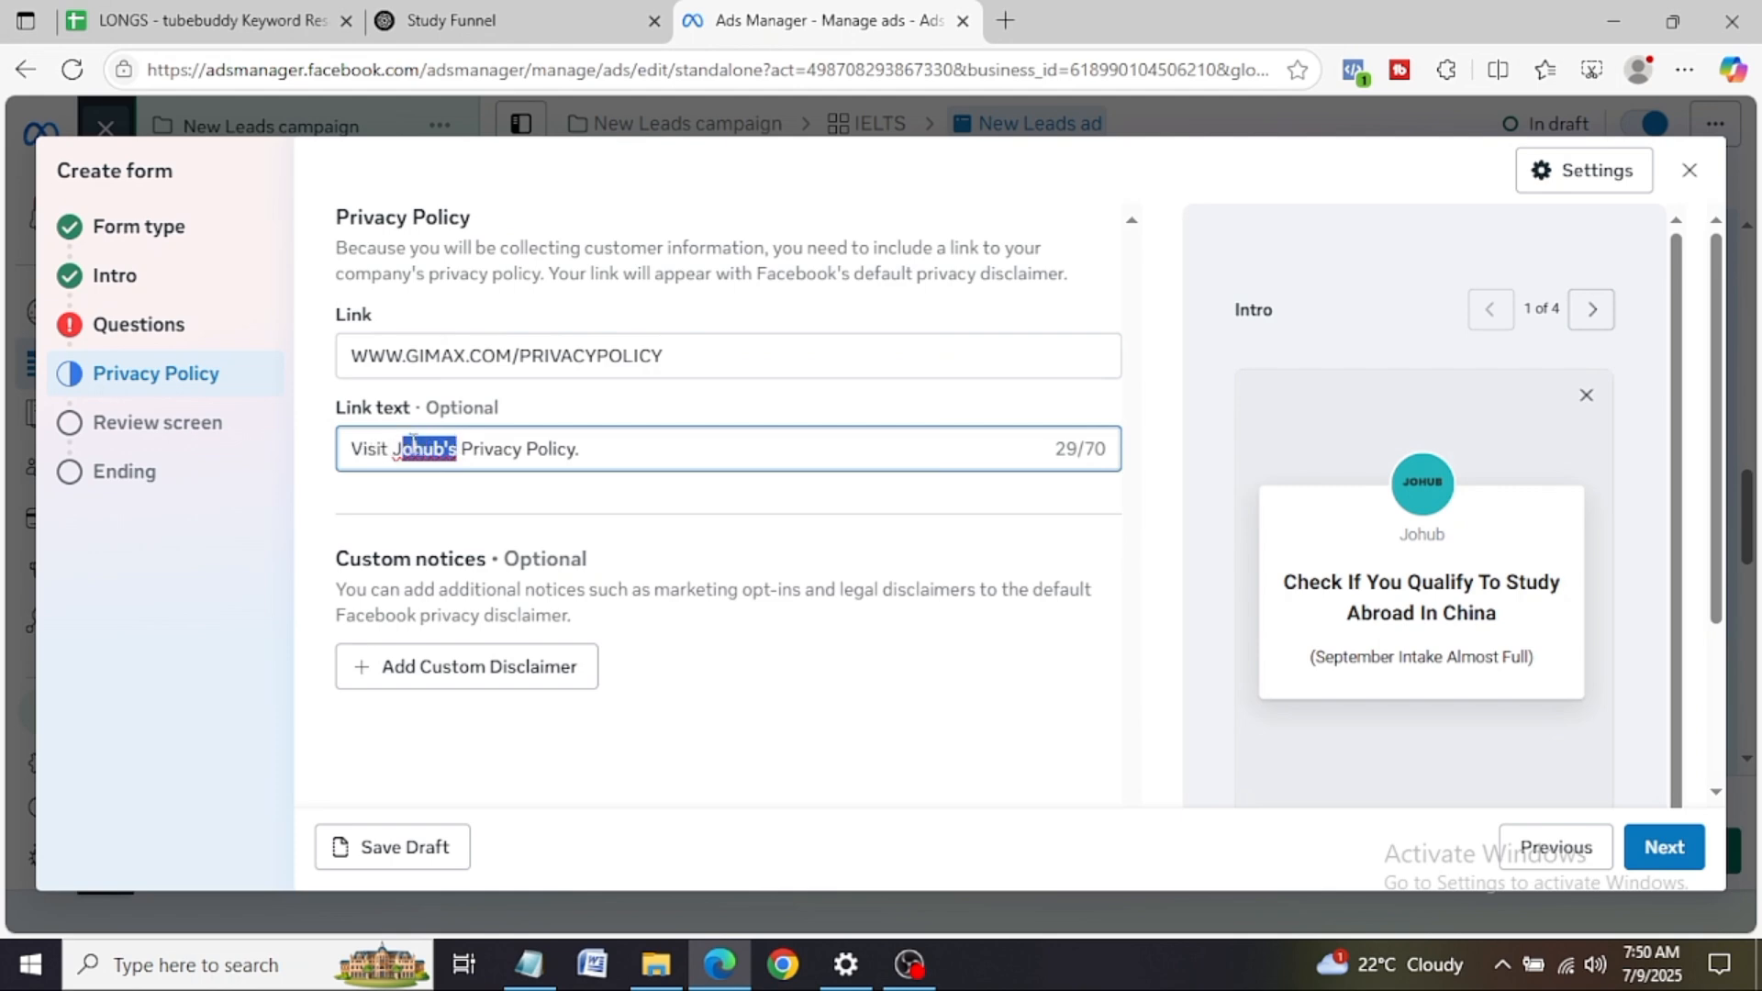
right_click(457, 446)
click(460, 448)
drag(459, 448, 399, 448)
key(BackSpace)
key(BackSpace)
text(GIMAX)
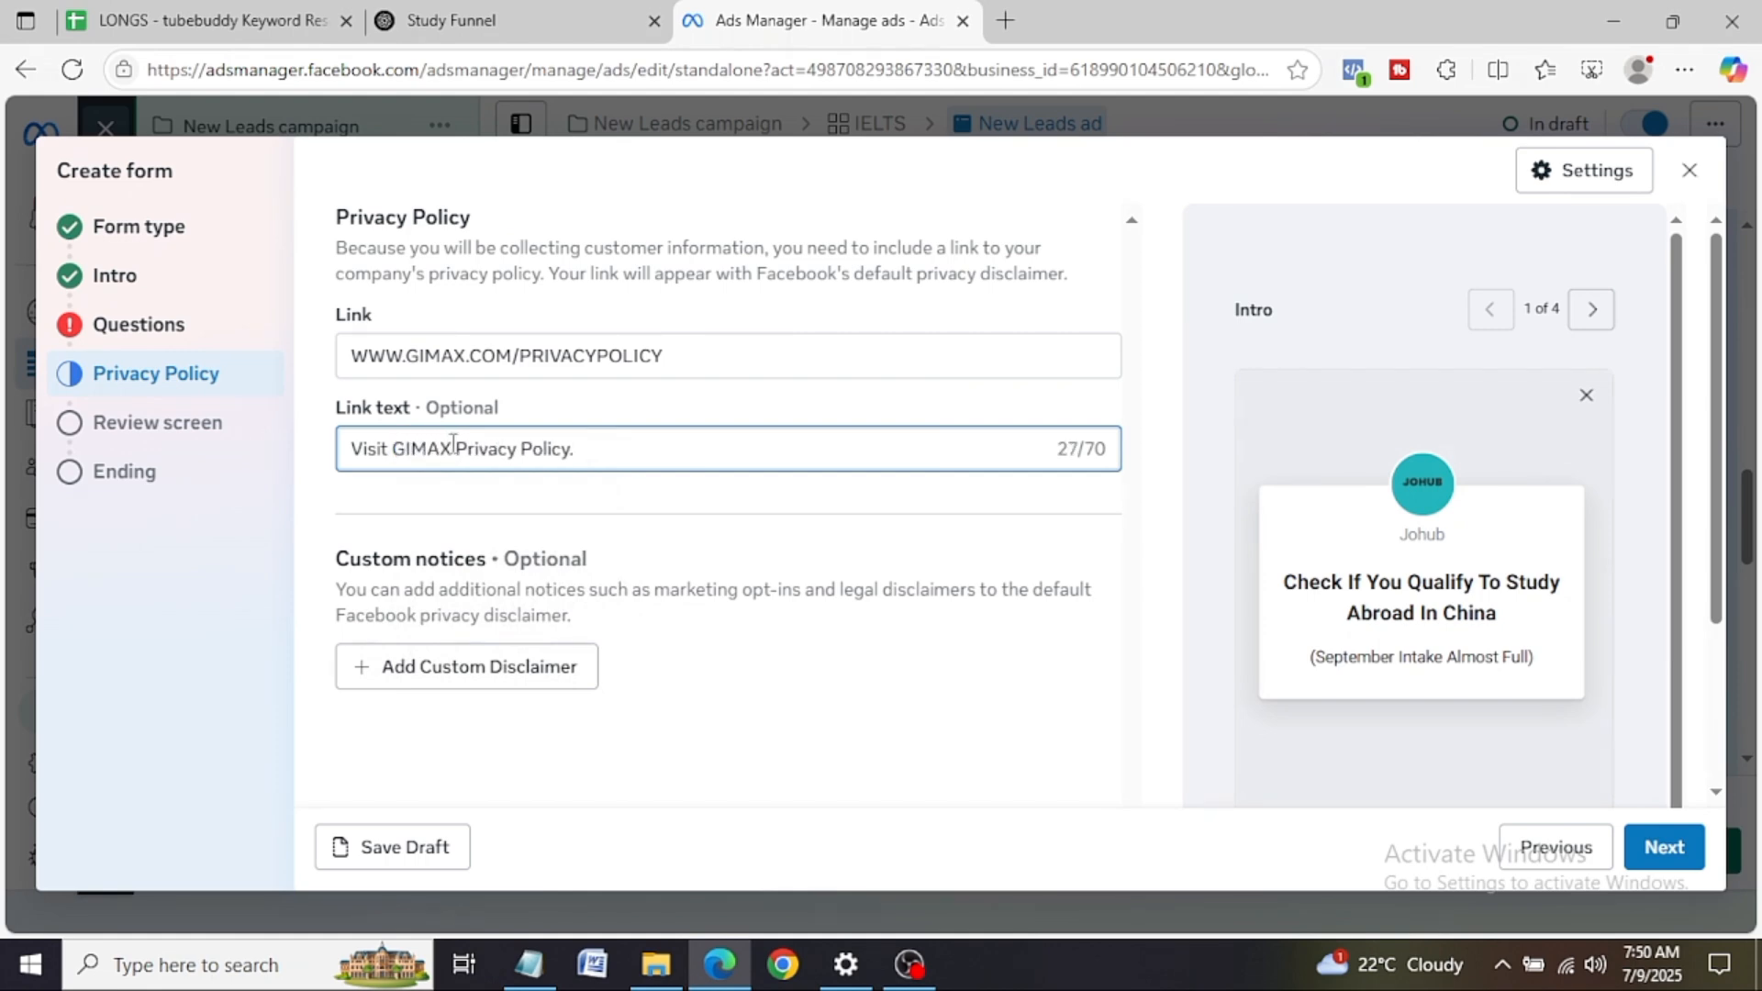
Step: Continue from the privacy policy through the Review screen to the form's Ending section
click(1716, 470)
drag(1717, 473, 1703, 679)
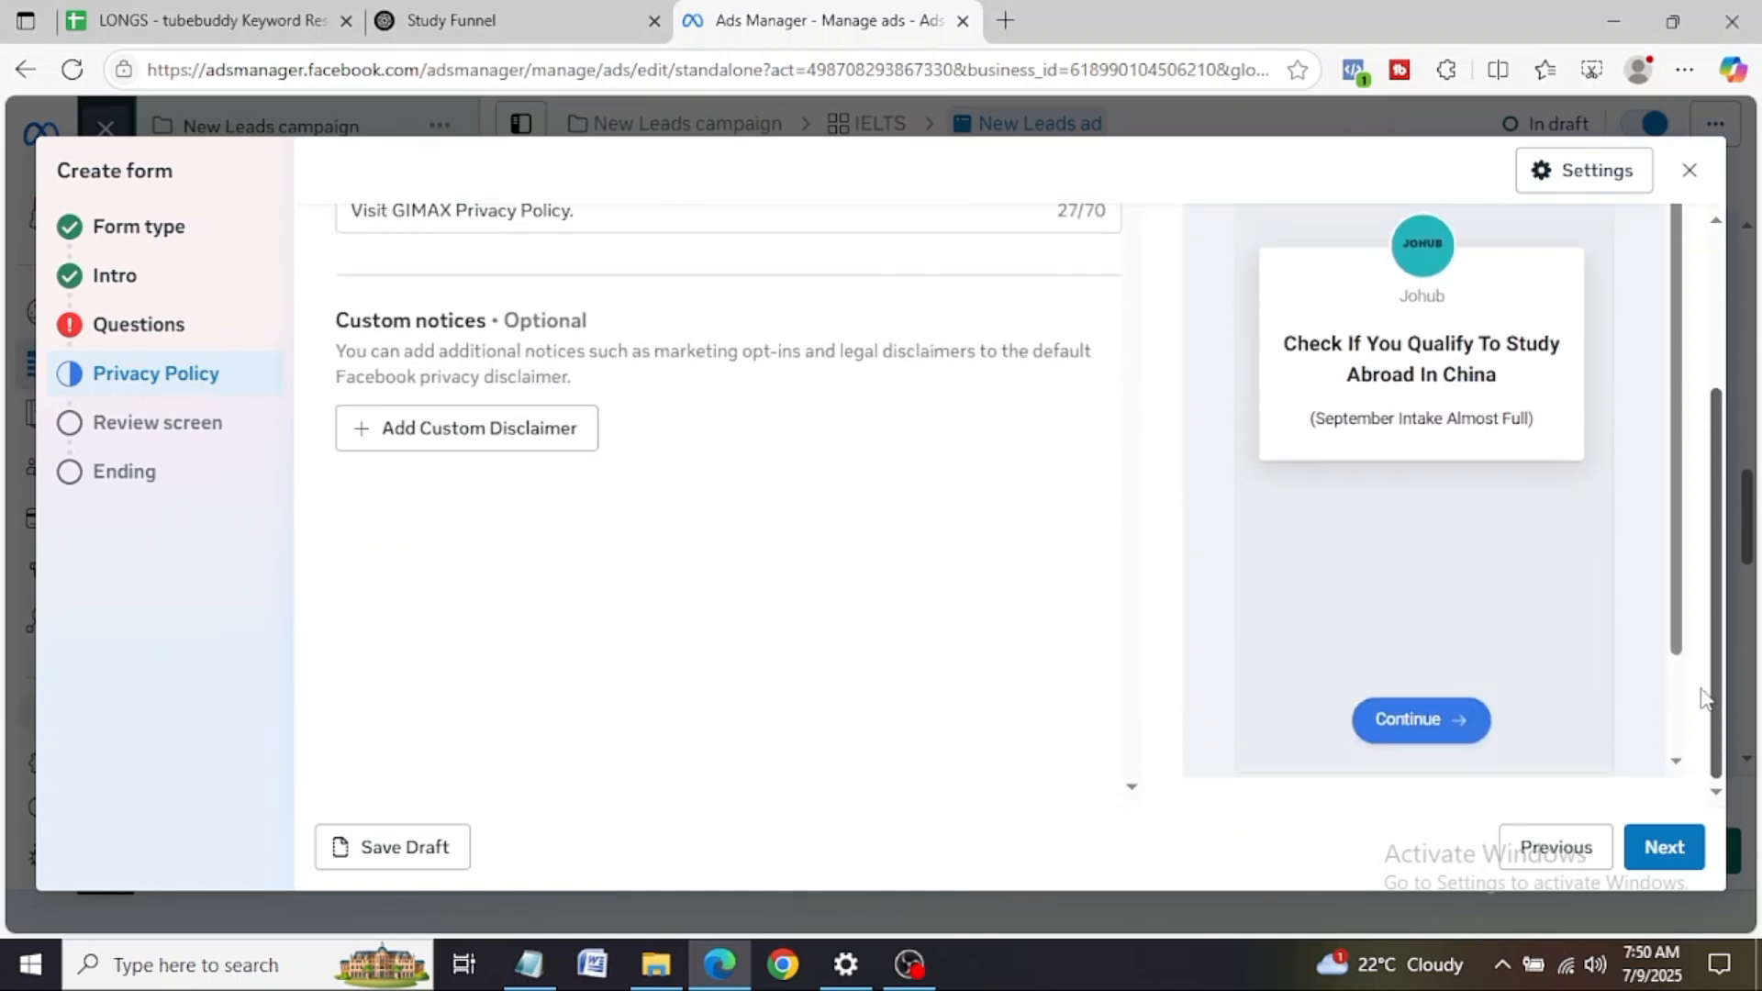
click(1662, 861)
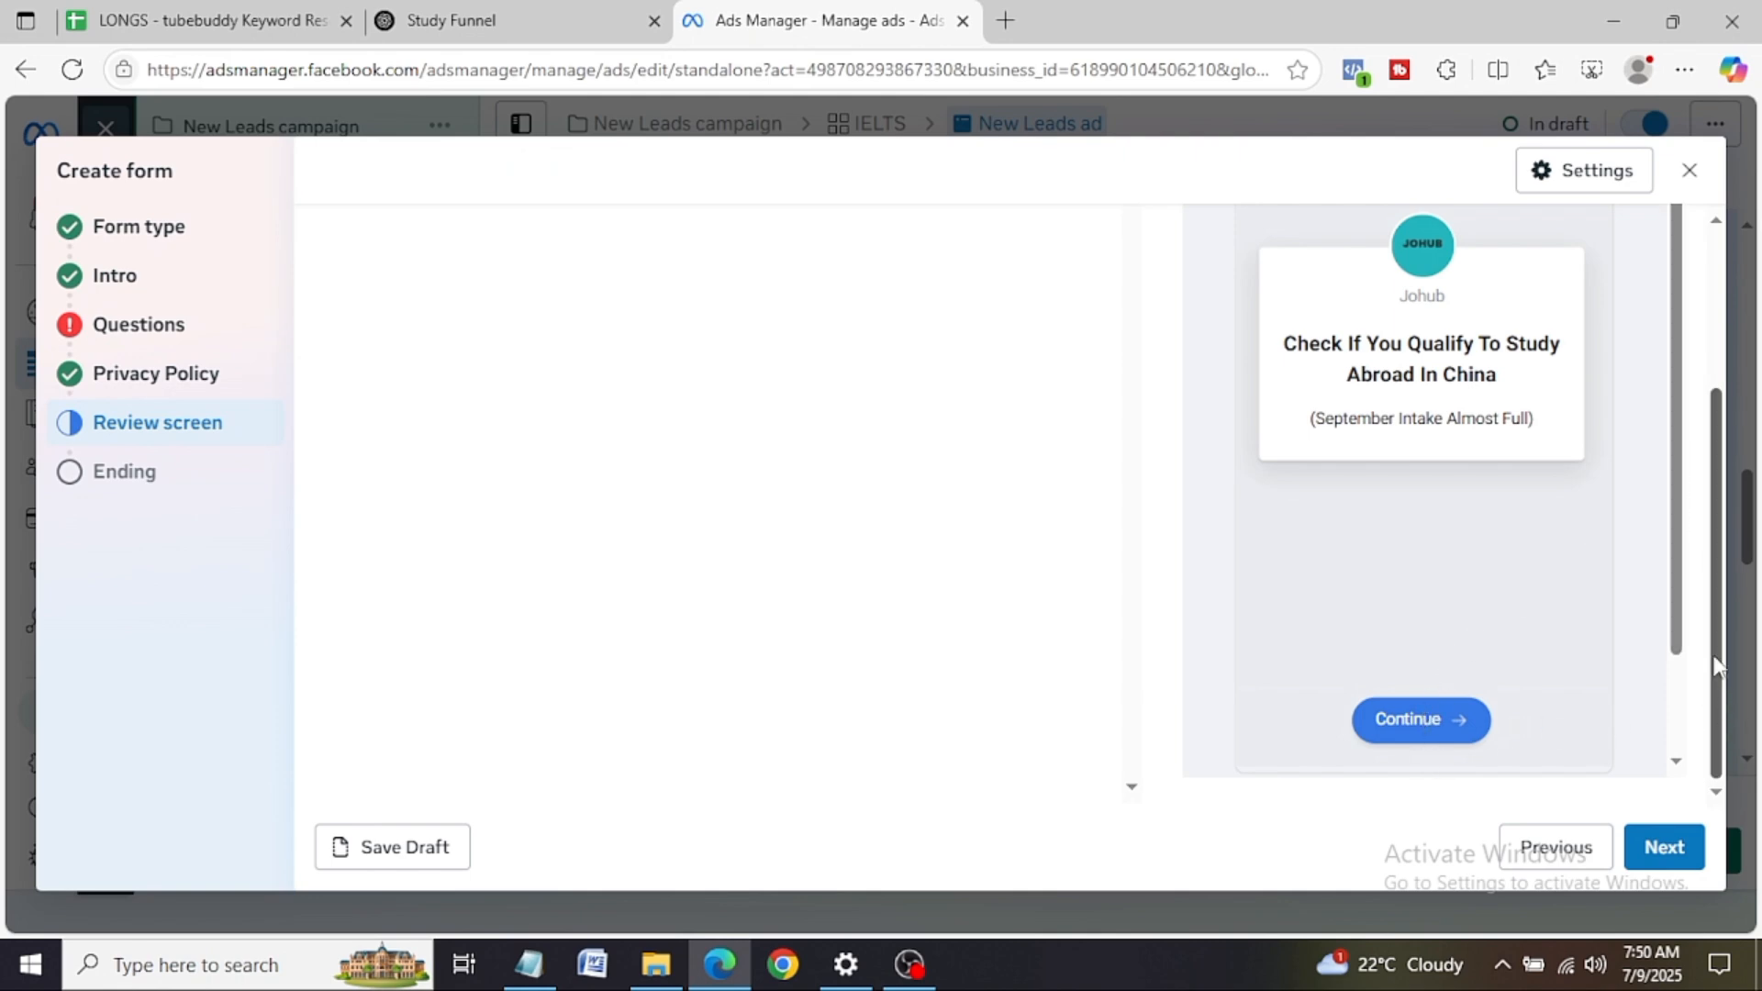
drag(1677, 615, 1673, 535)
drag(1679, 624, 1699, 441)
click(126, 483)
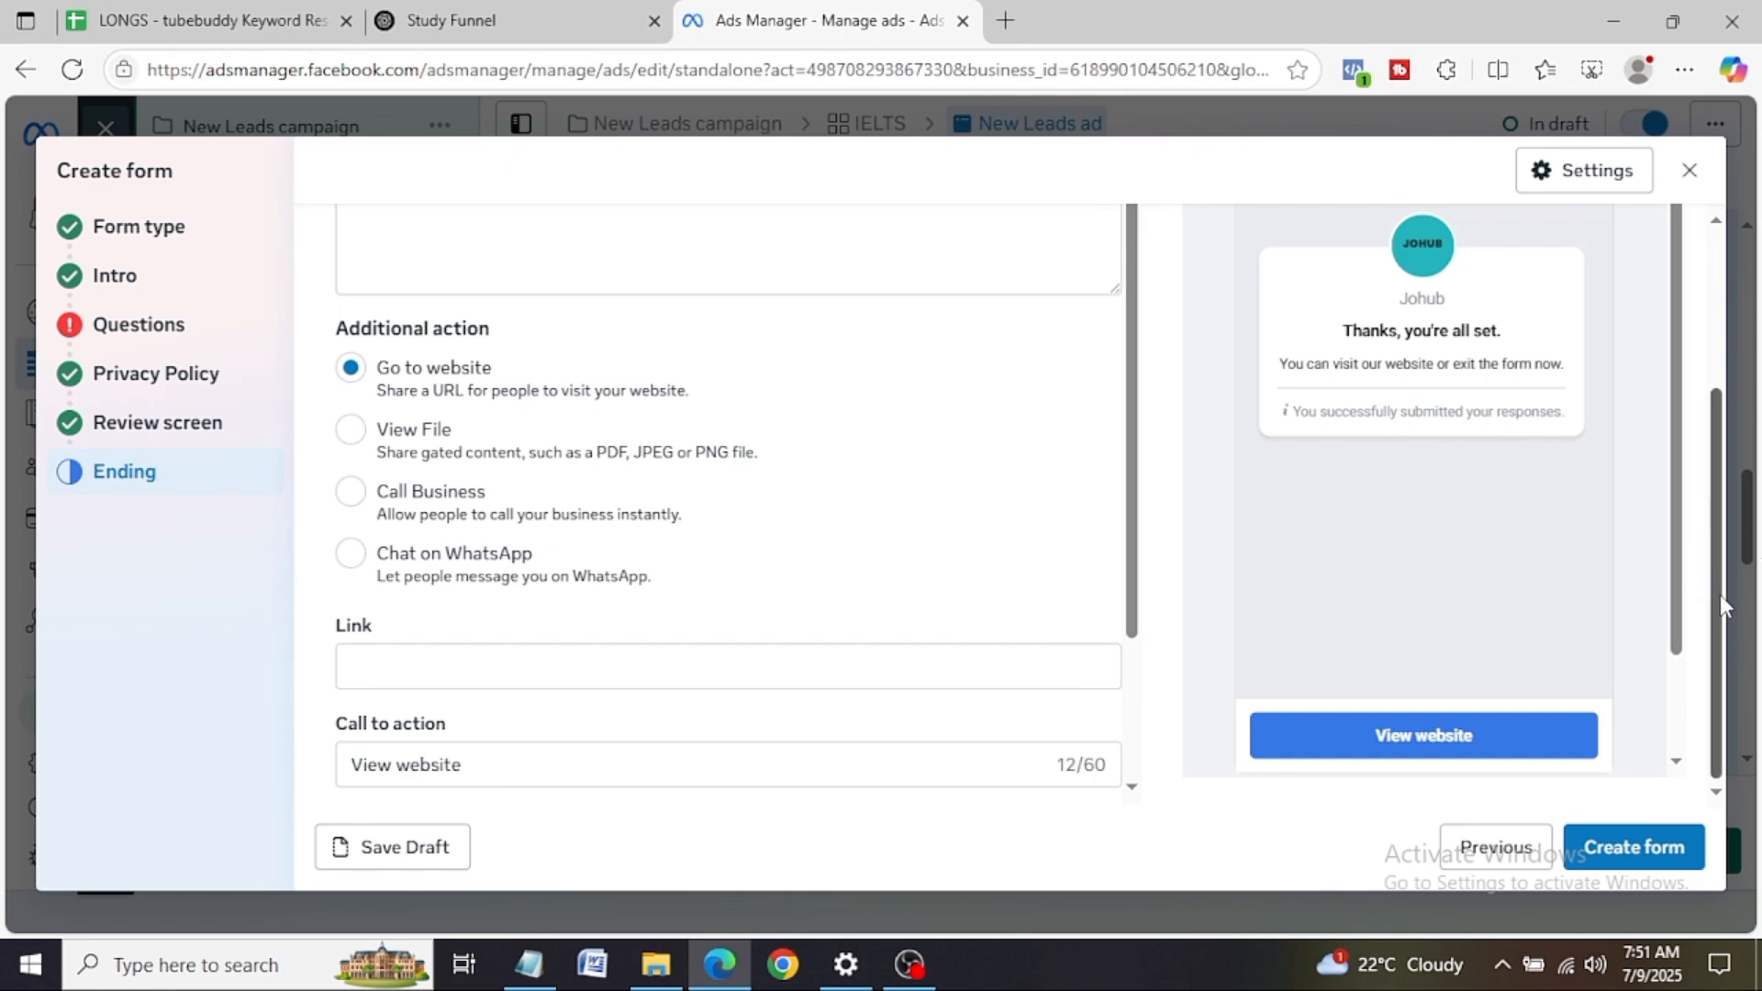
Step: Review the ending message's headline, description and additional action options
drag(1720, 595, 1722, 347)
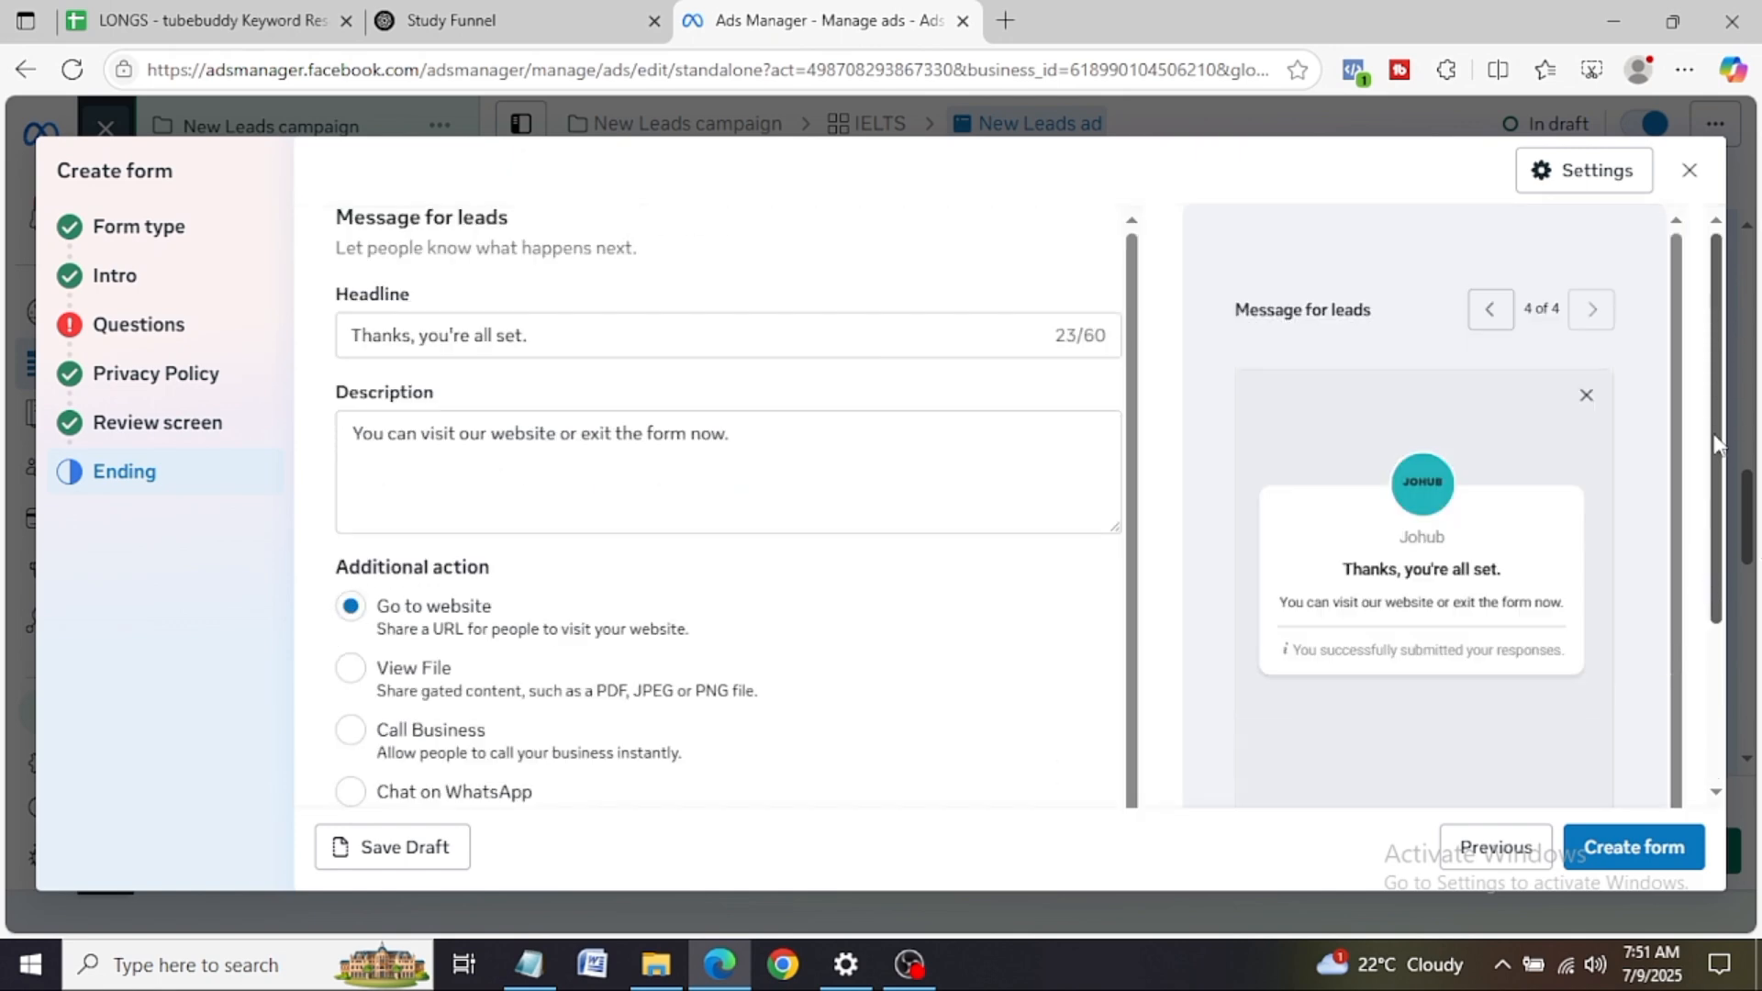
drag(1713, 438, 1712, 374)
click(450, 336)
click(467, 436)
drag(1720, 393, 1703, 537)
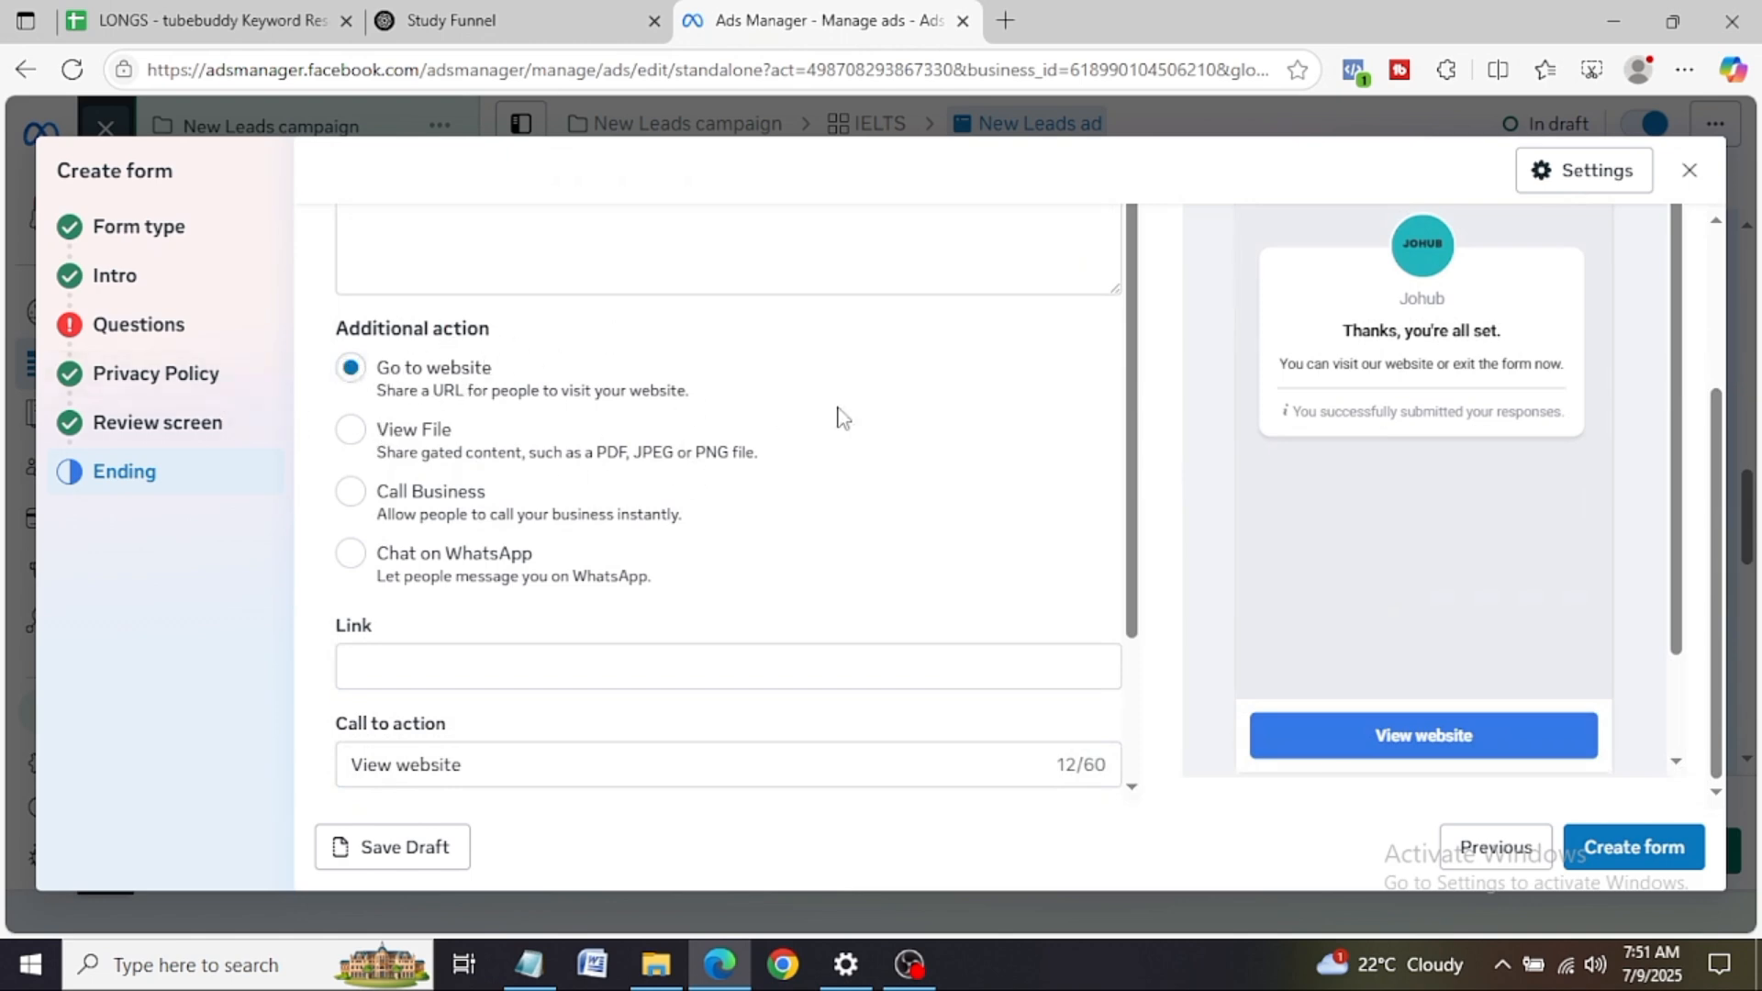
Step: Enter LINK.COM as the website link for the ending's Go to website action
click(482, 671)
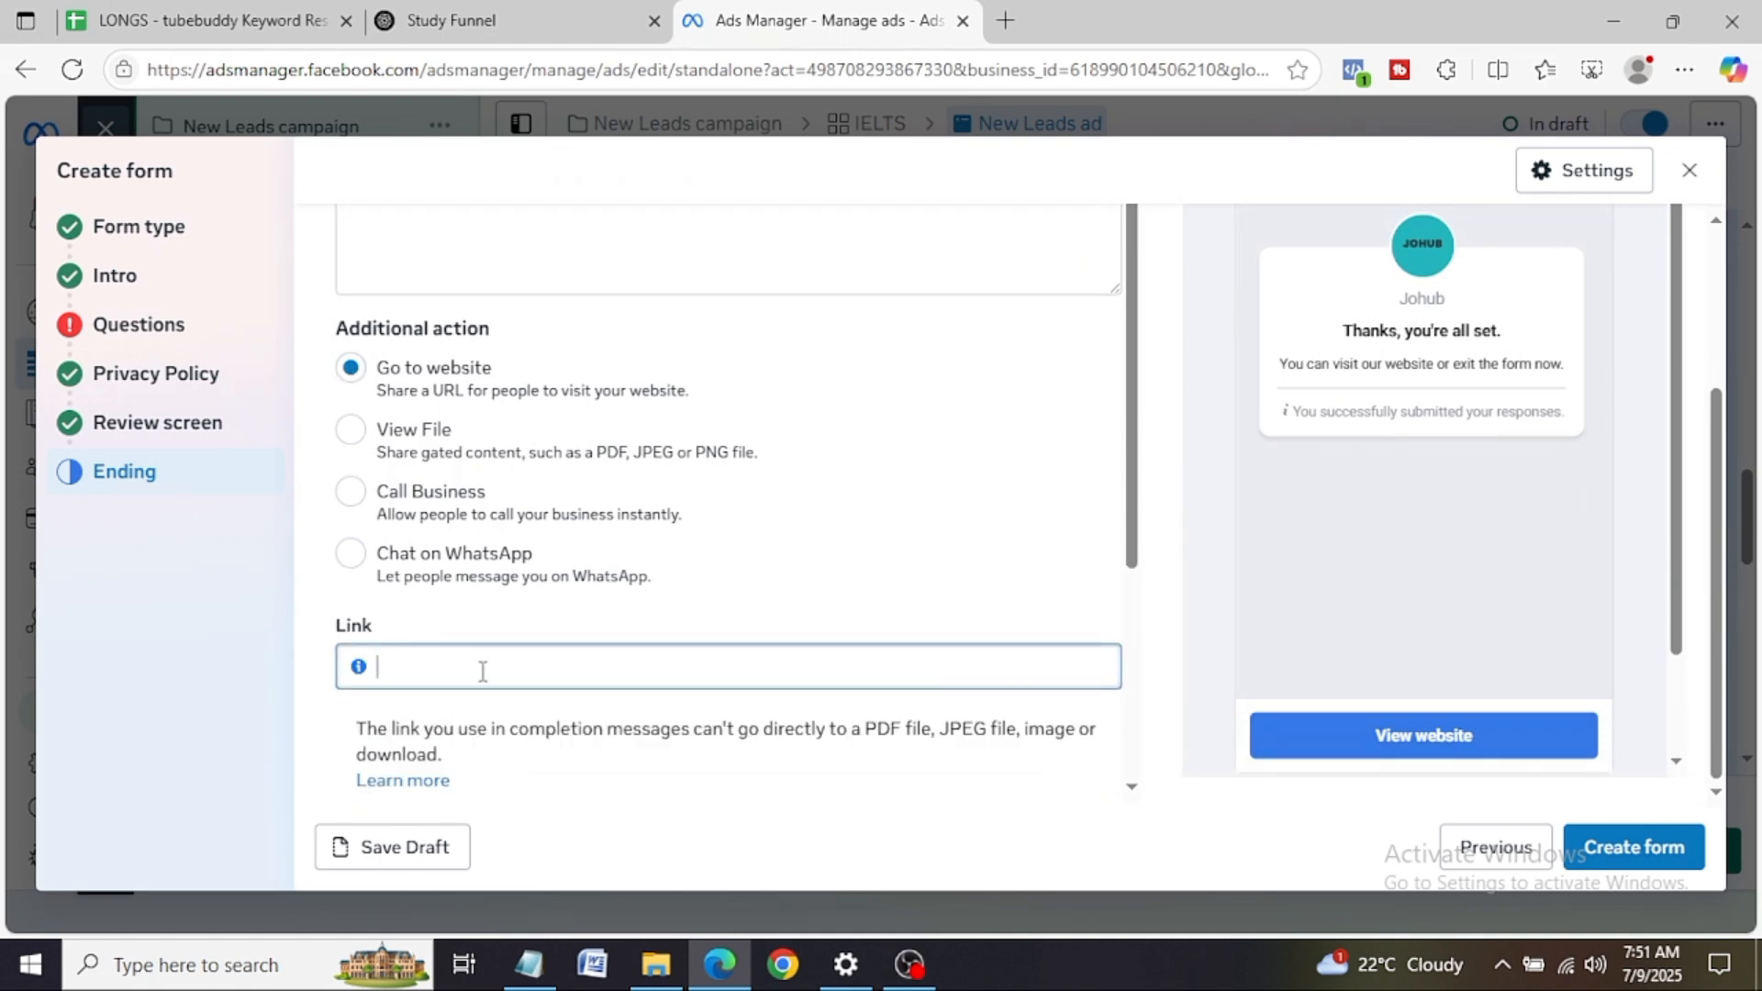
text(w)
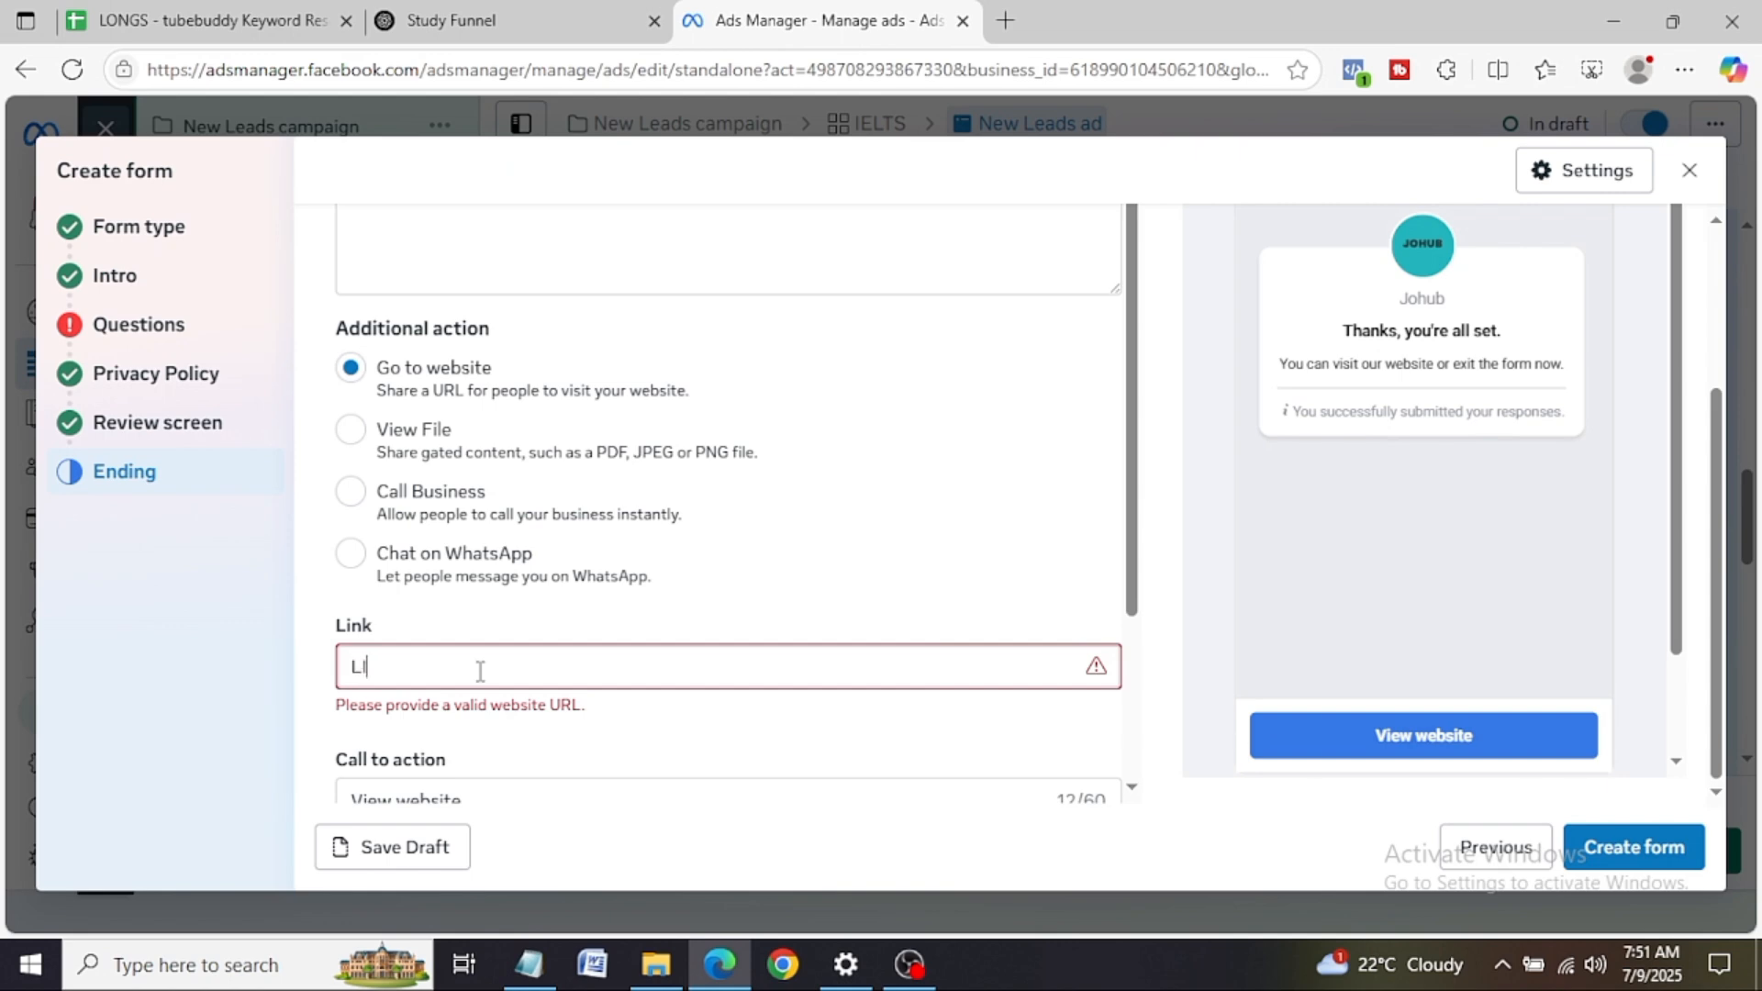
text(.COM)
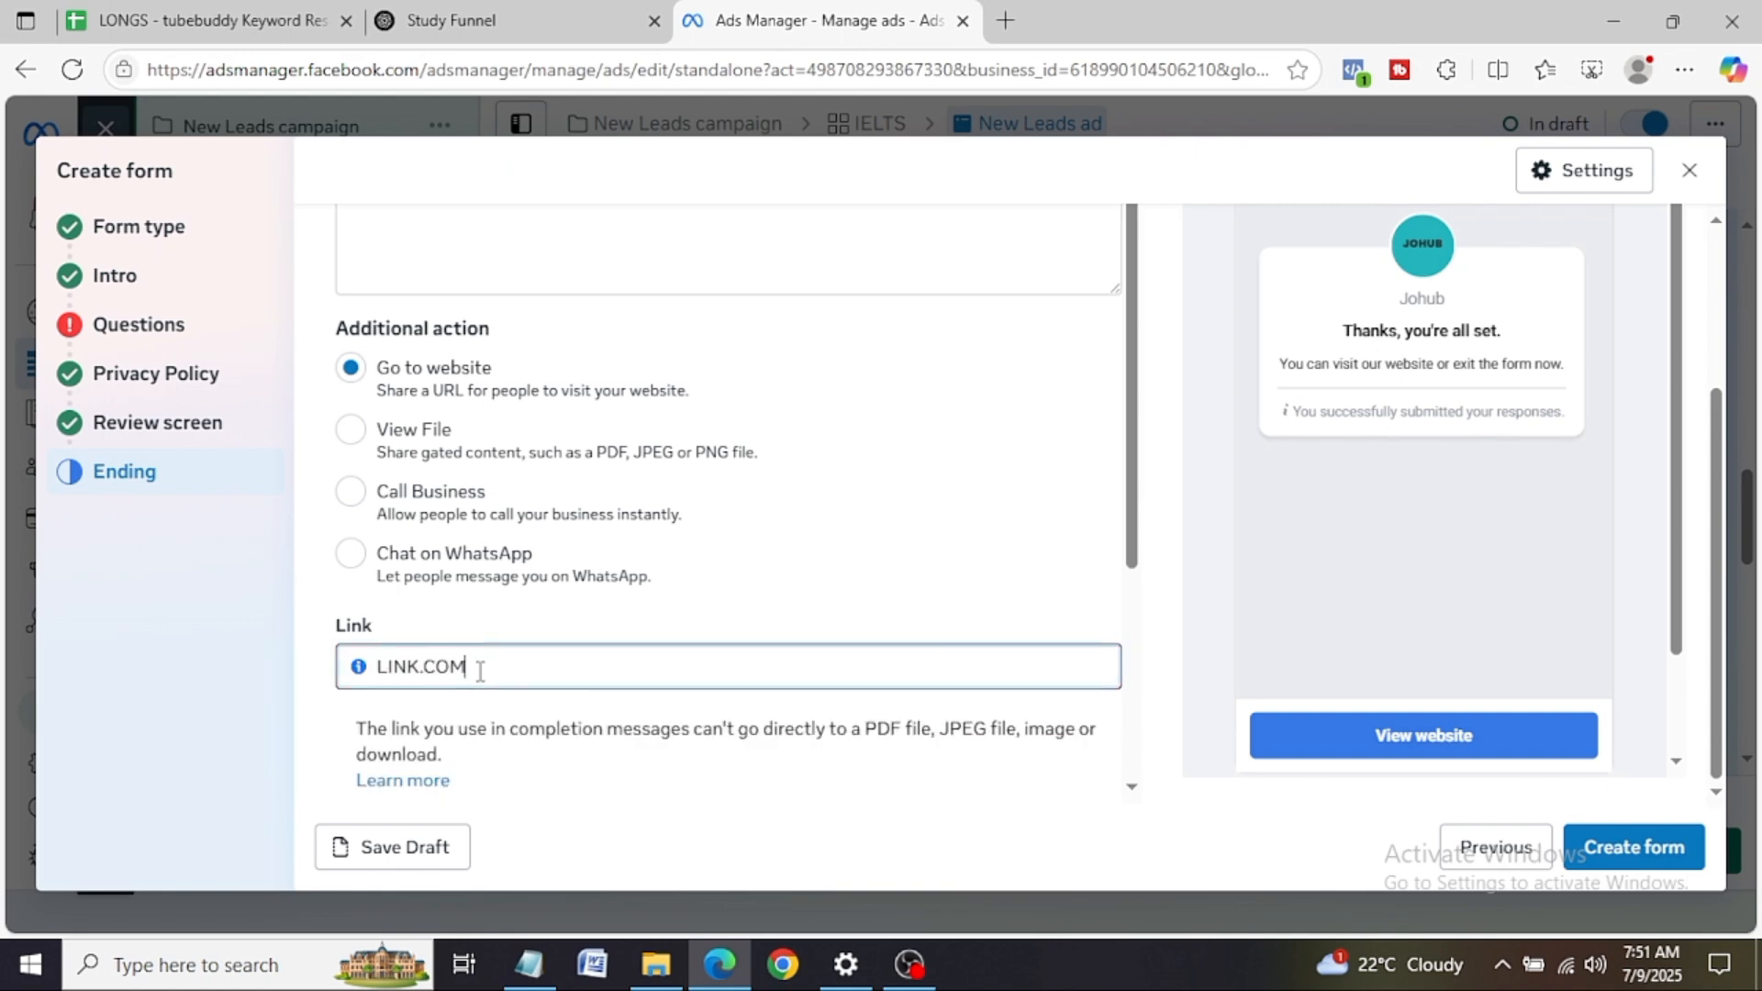
drag(1677, 510, 1718, 634)
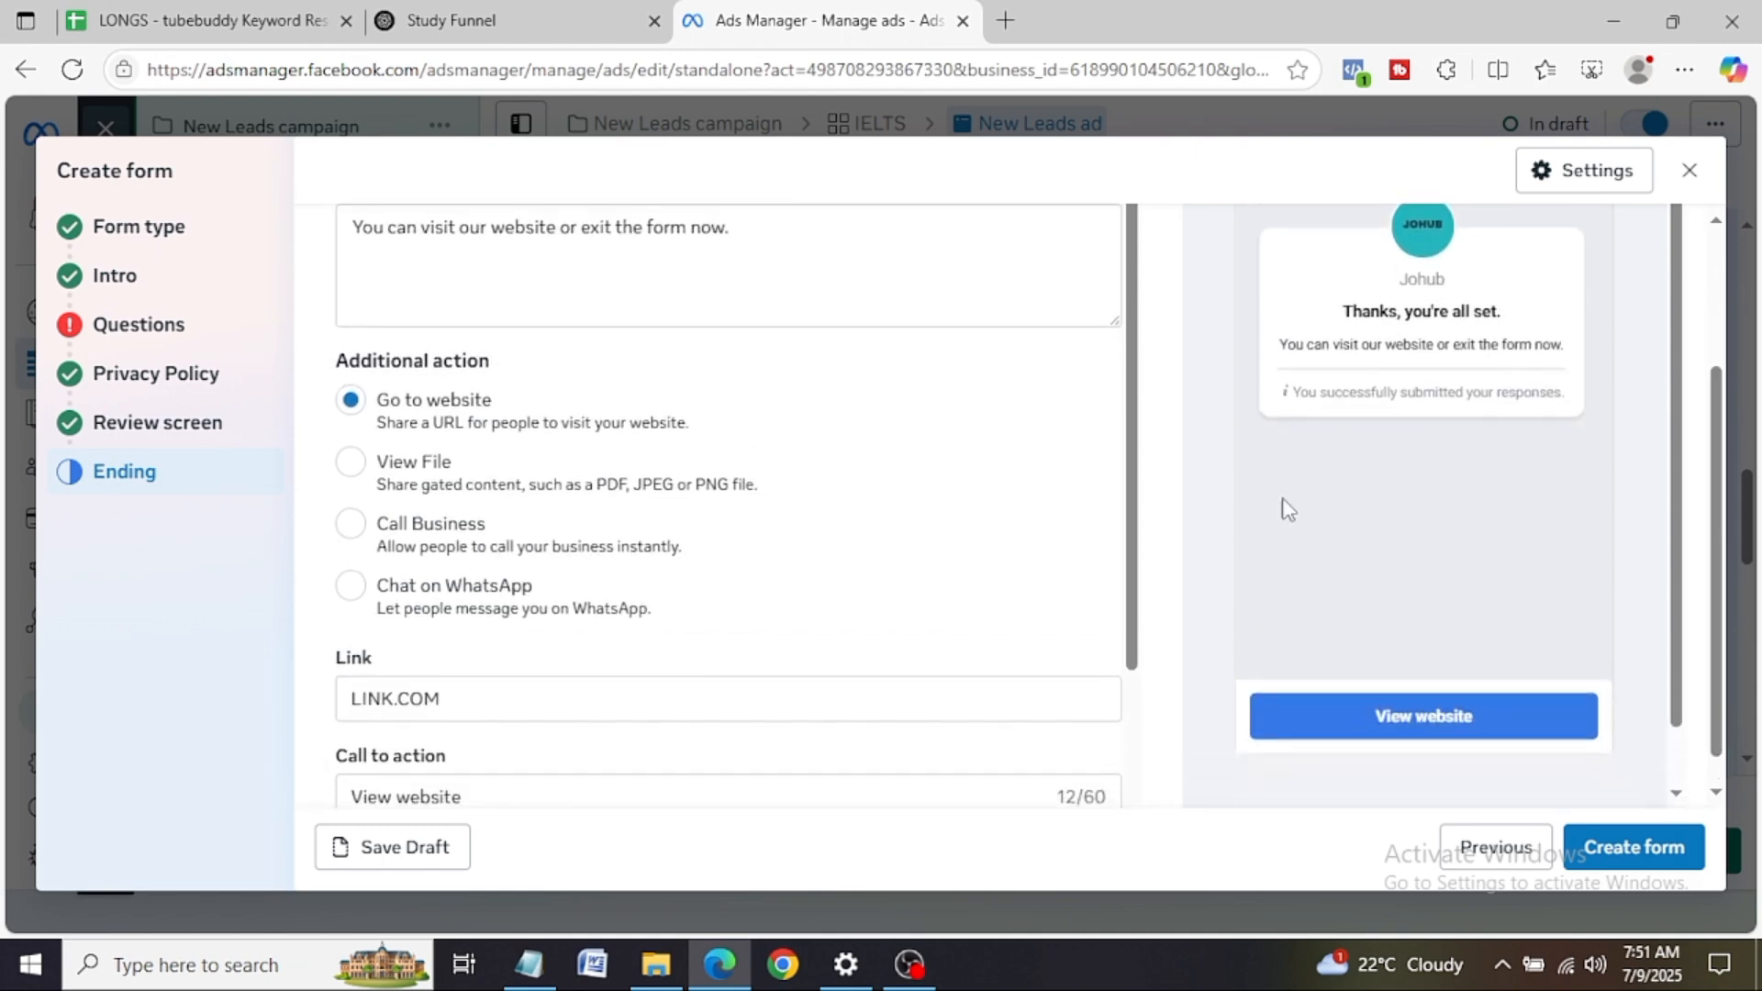
Step: Try Chat on WhatsApp as the ending's additional action and examine its account connection and call-to-action settings
click(352, 586)
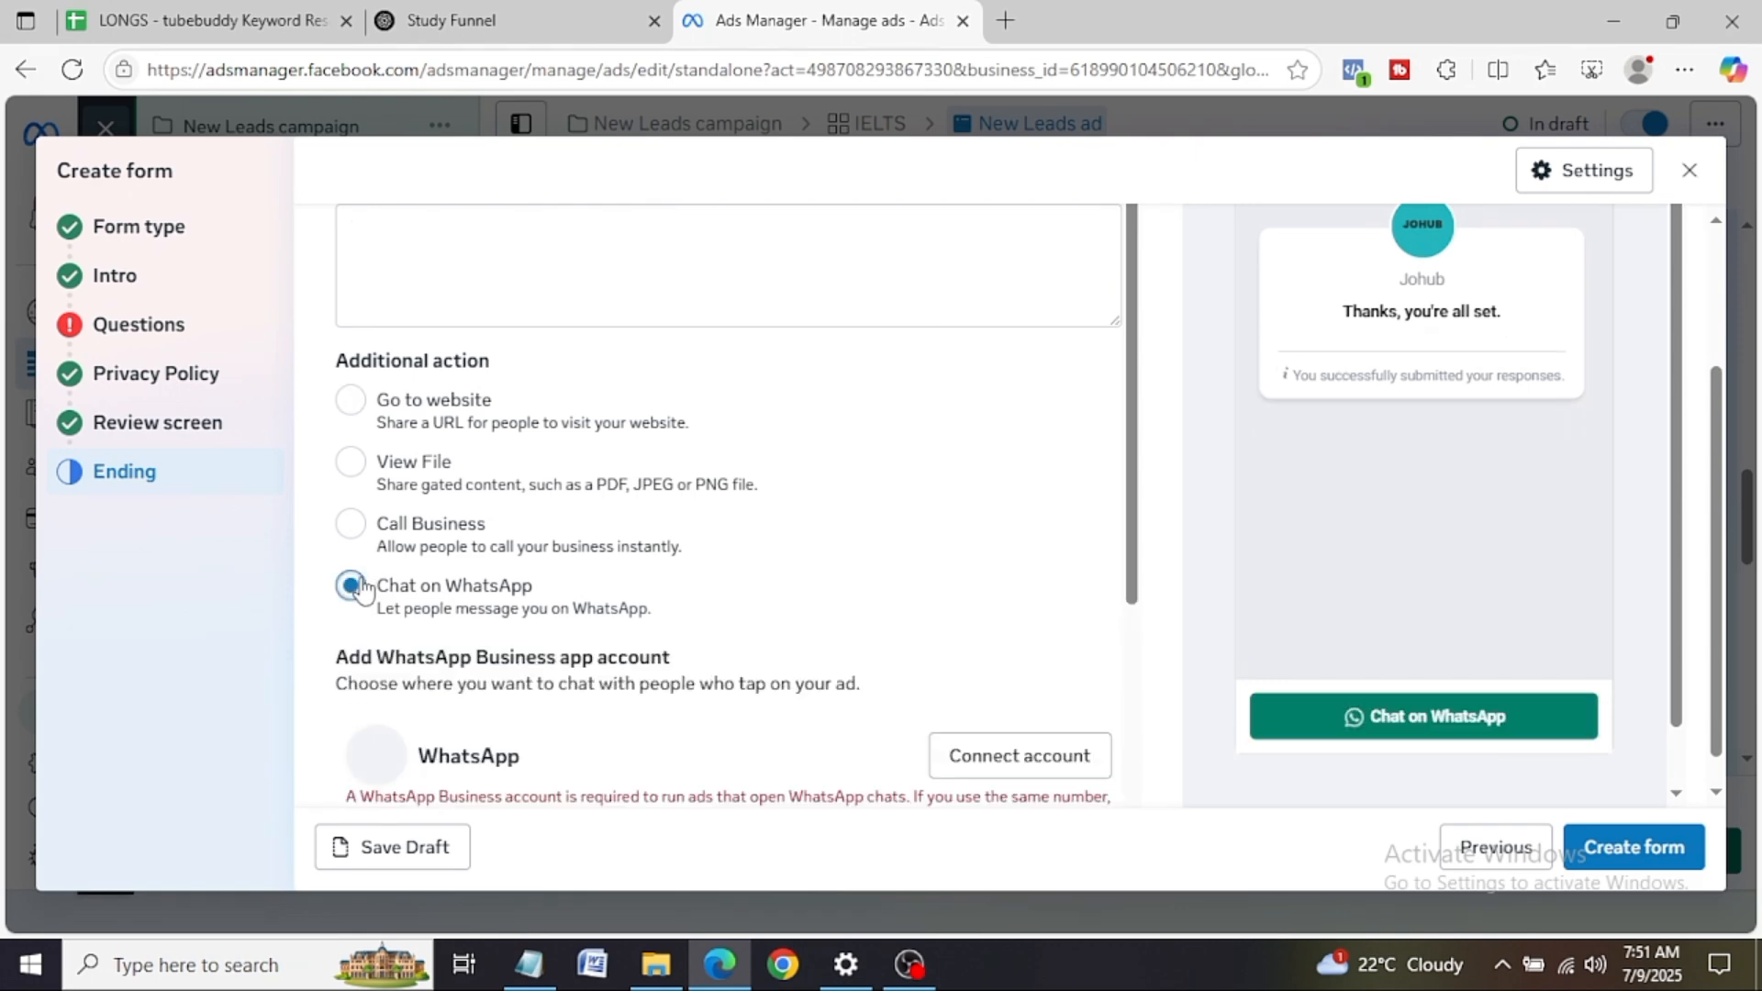
scroll(1122, 654, down, 2)
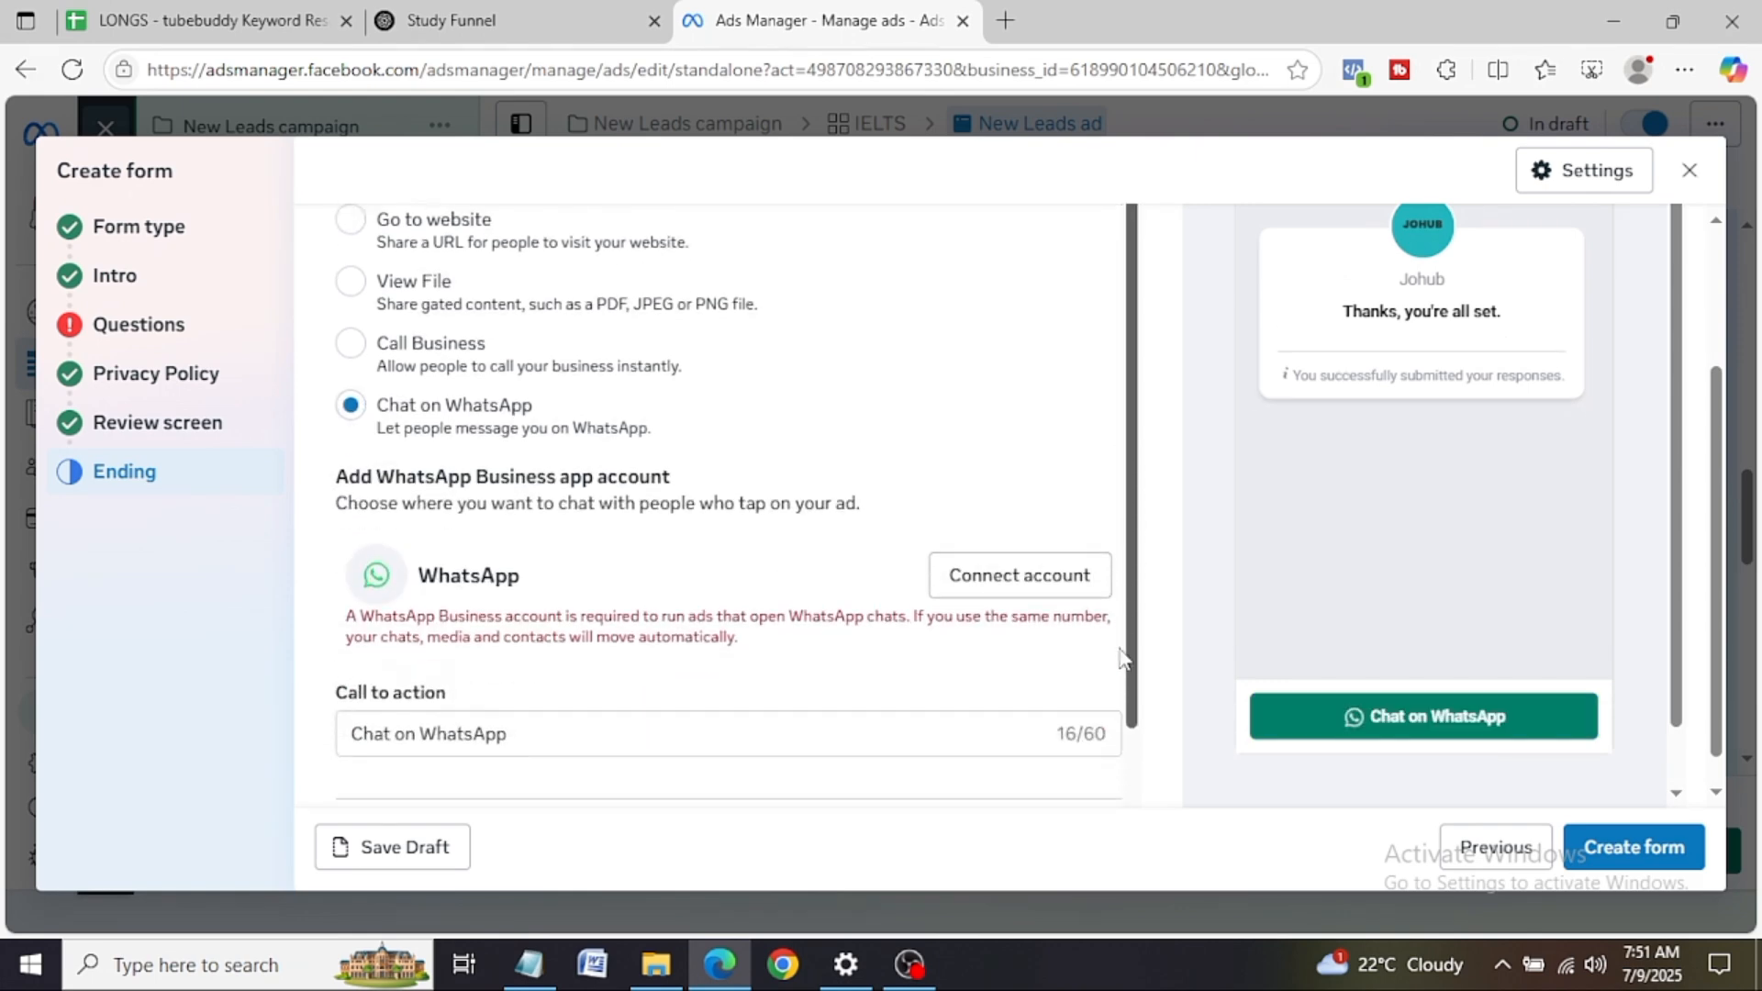
scroll(1127, 657, down, 1)
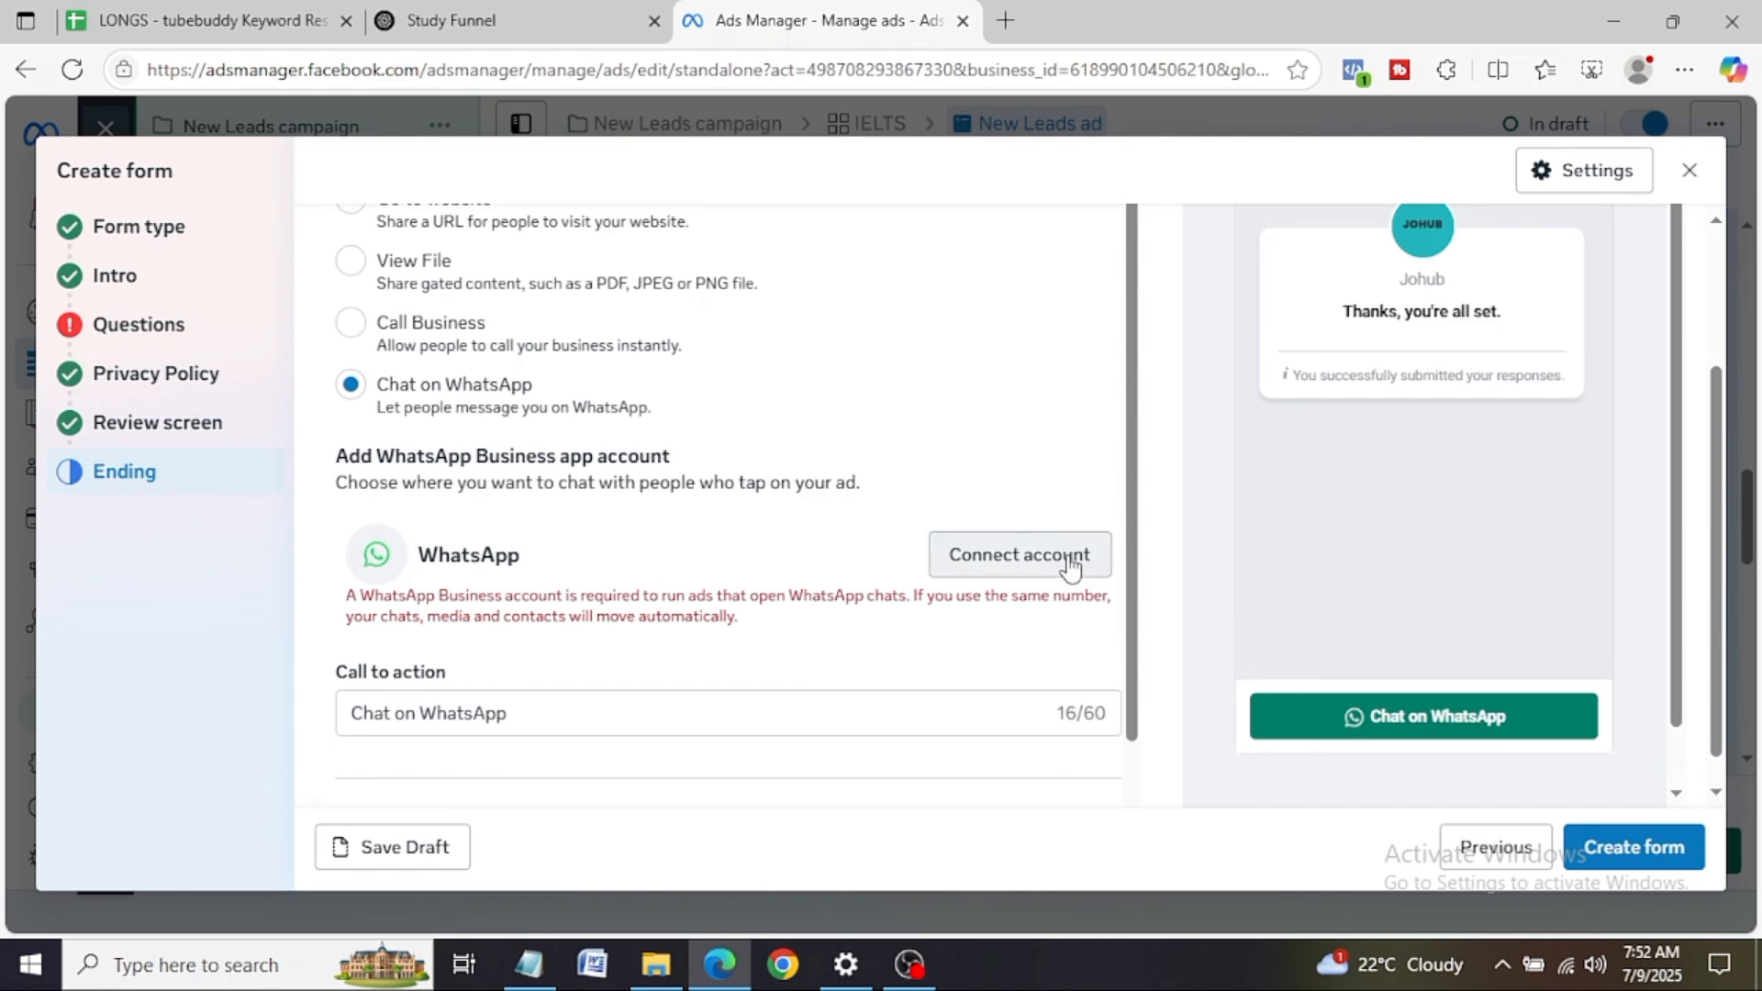
scroll(1126, 588, up, 1)
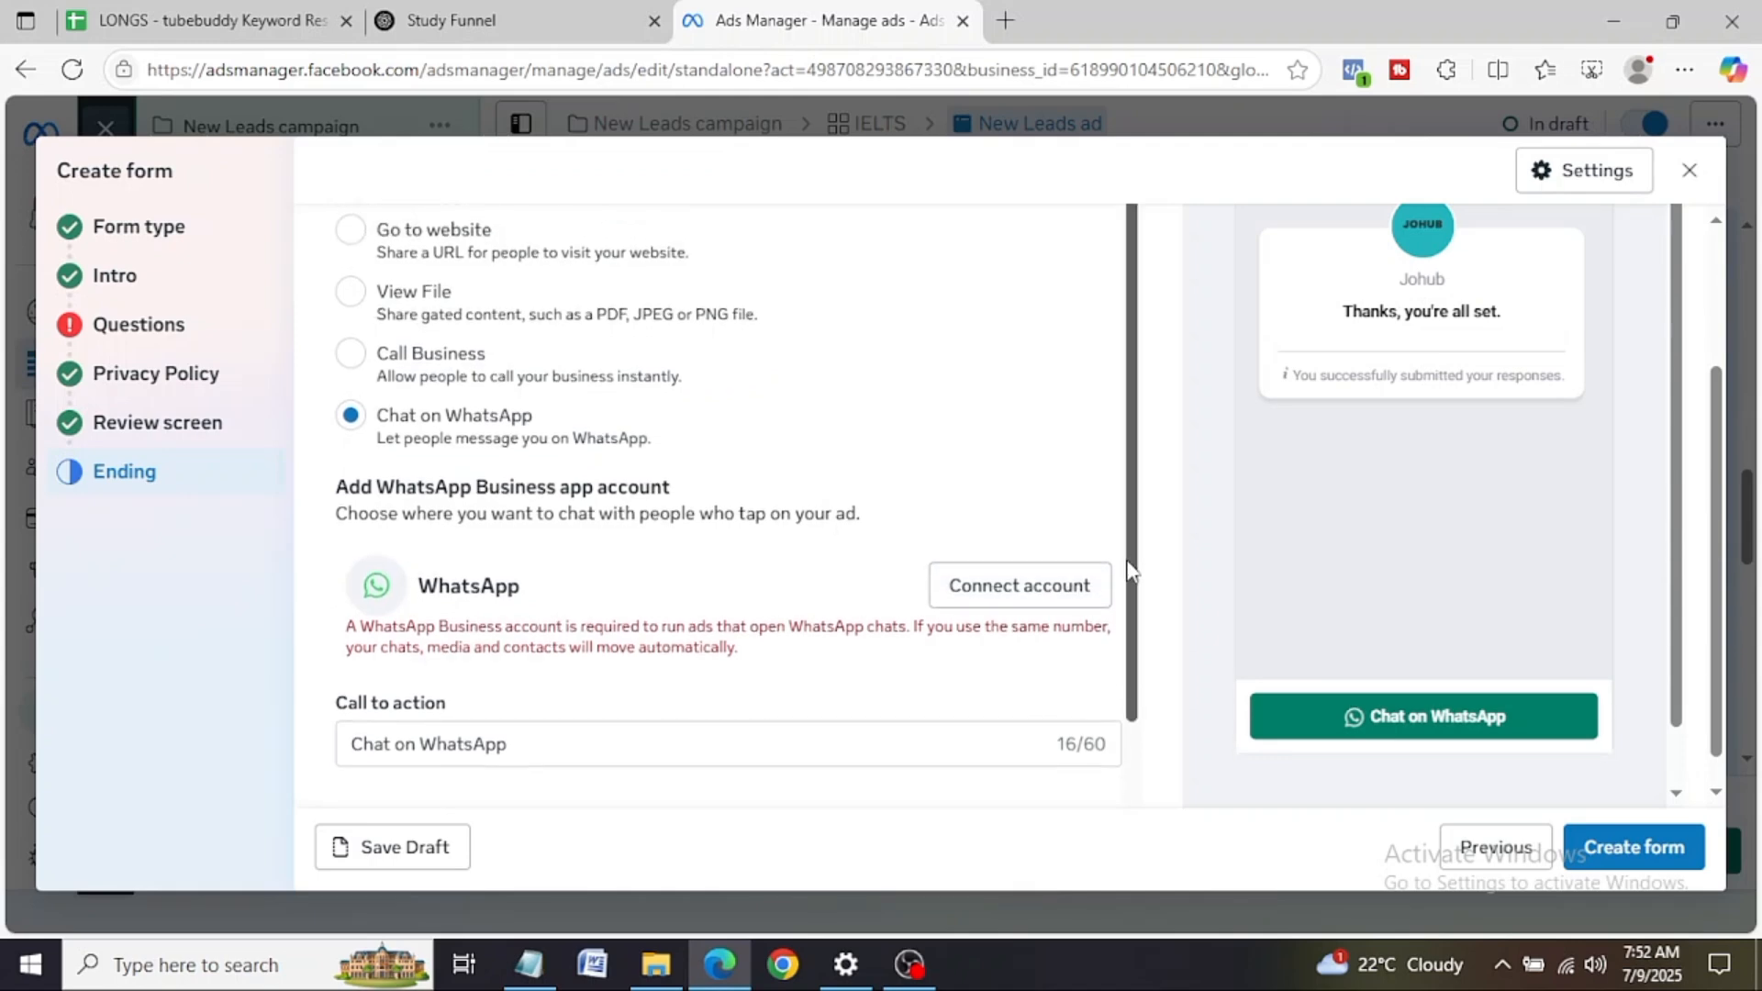
Step: Try the Call Business, View File and Go to website actions for the ending to compare their settings
click(352, 381)
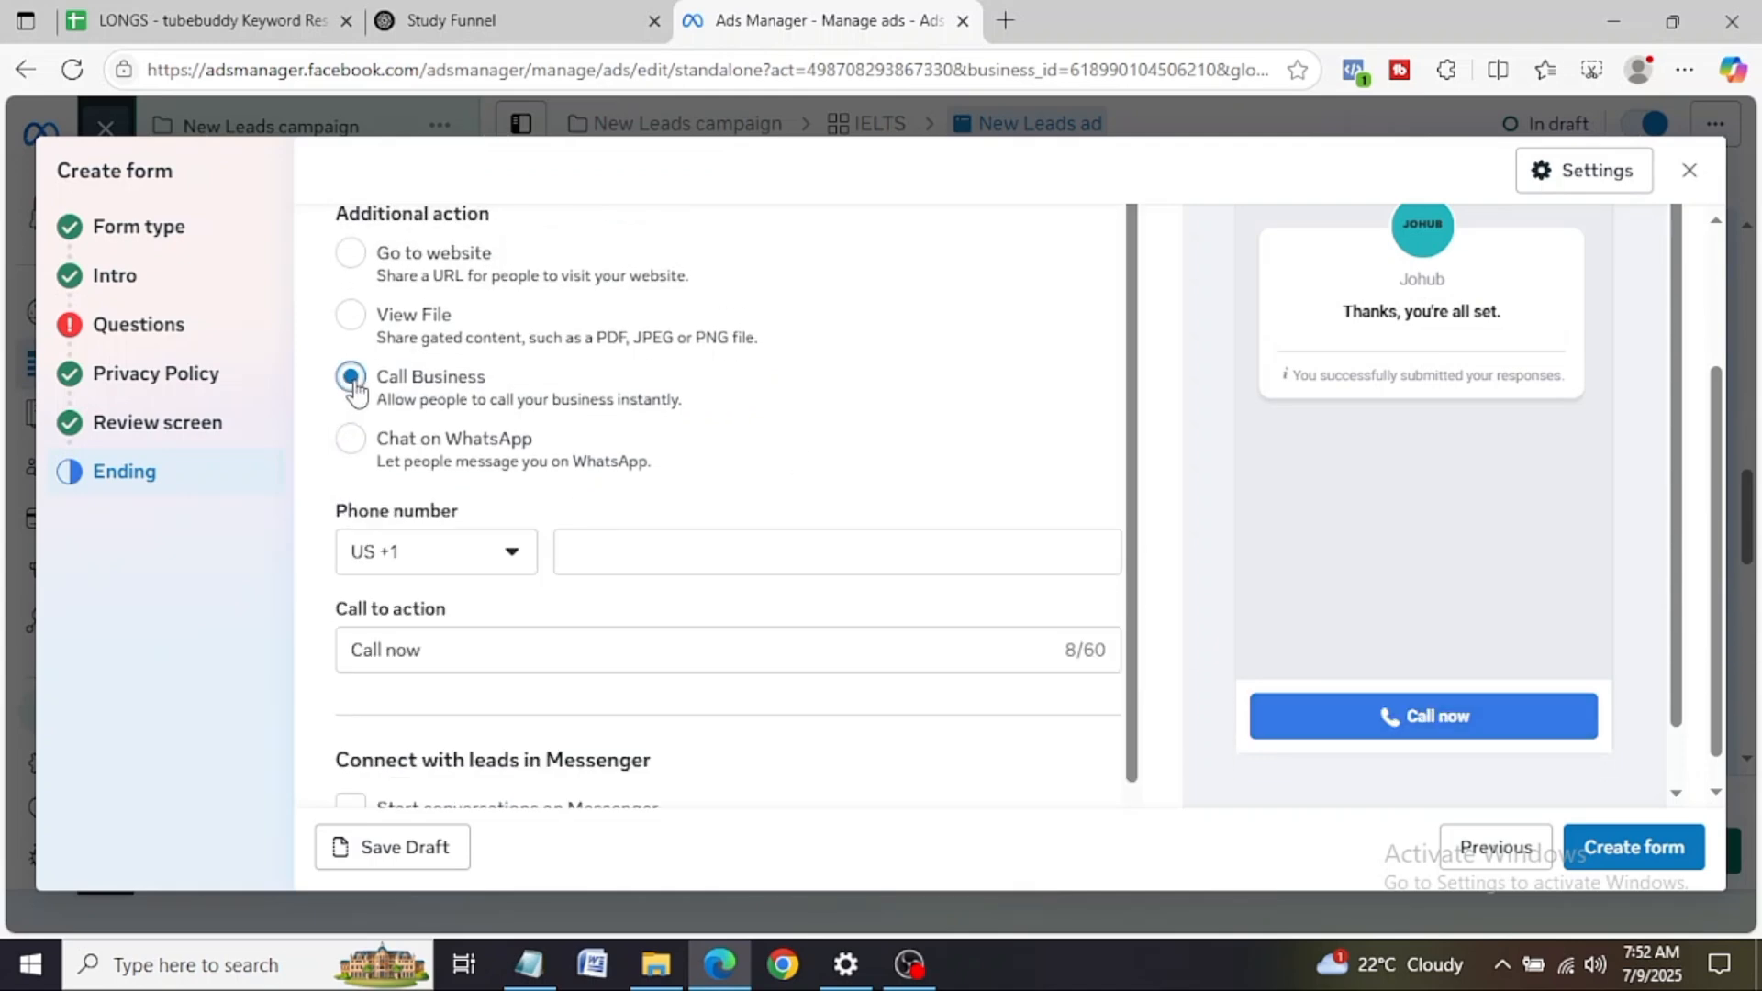
click(511, 553)
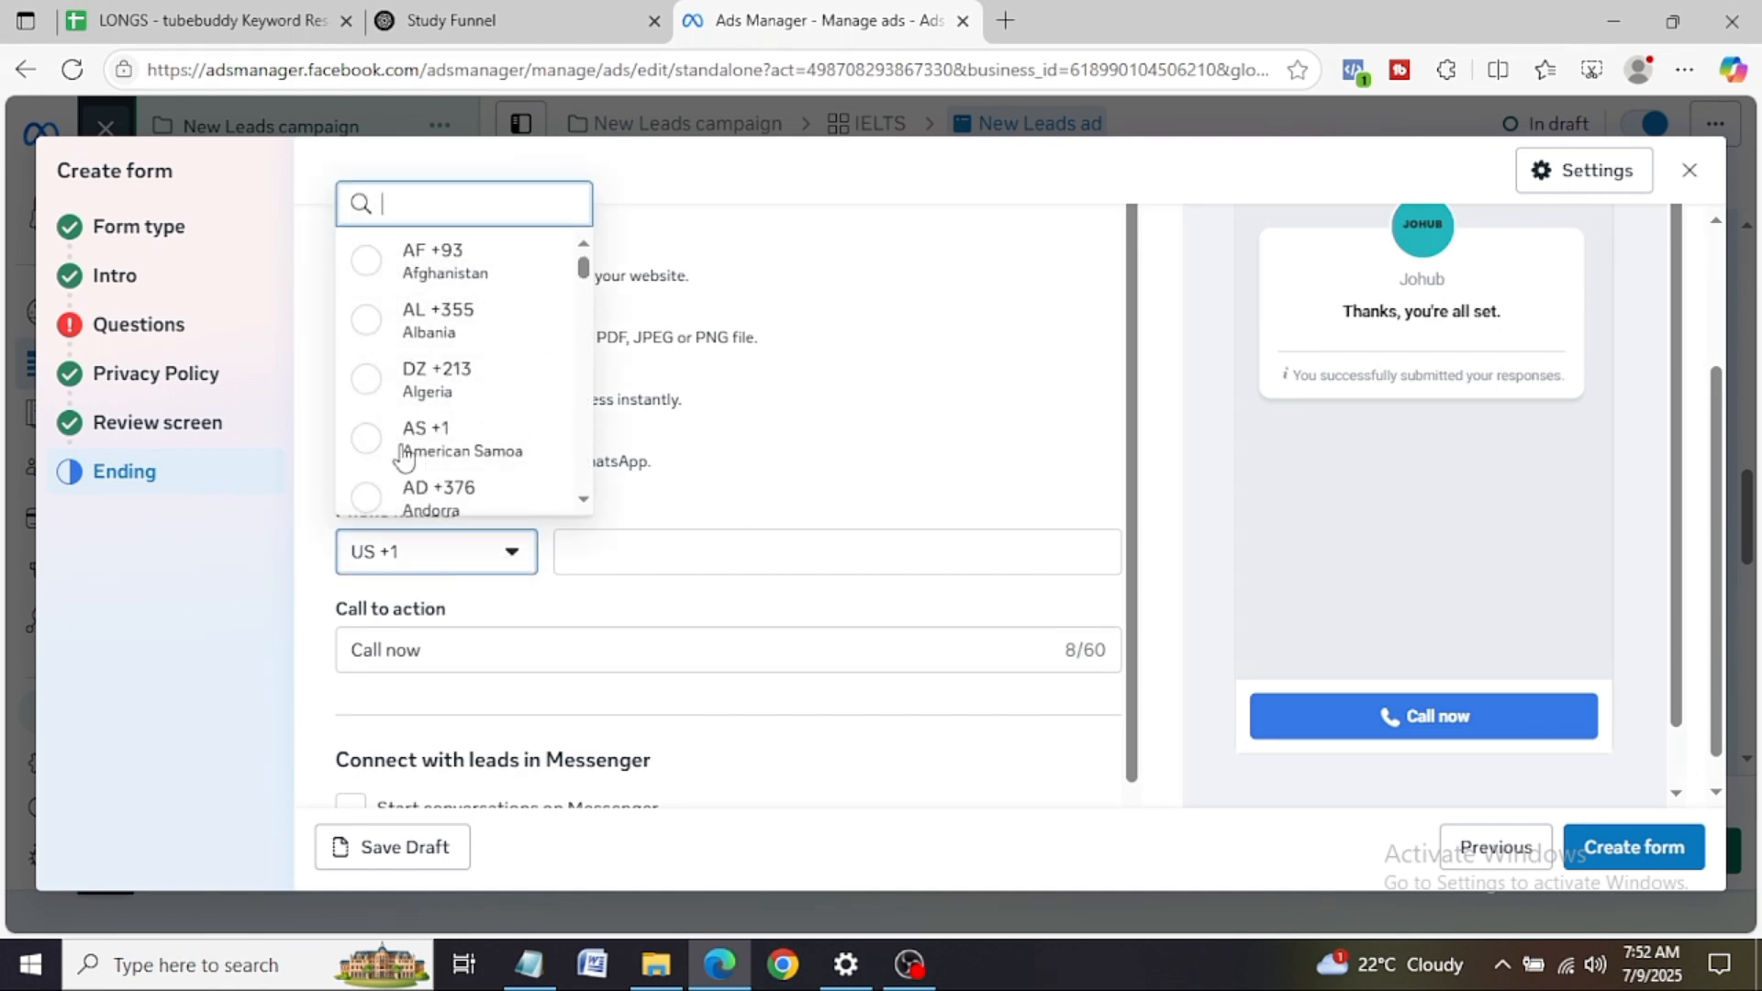
click(739, 500)
click(661, 556)
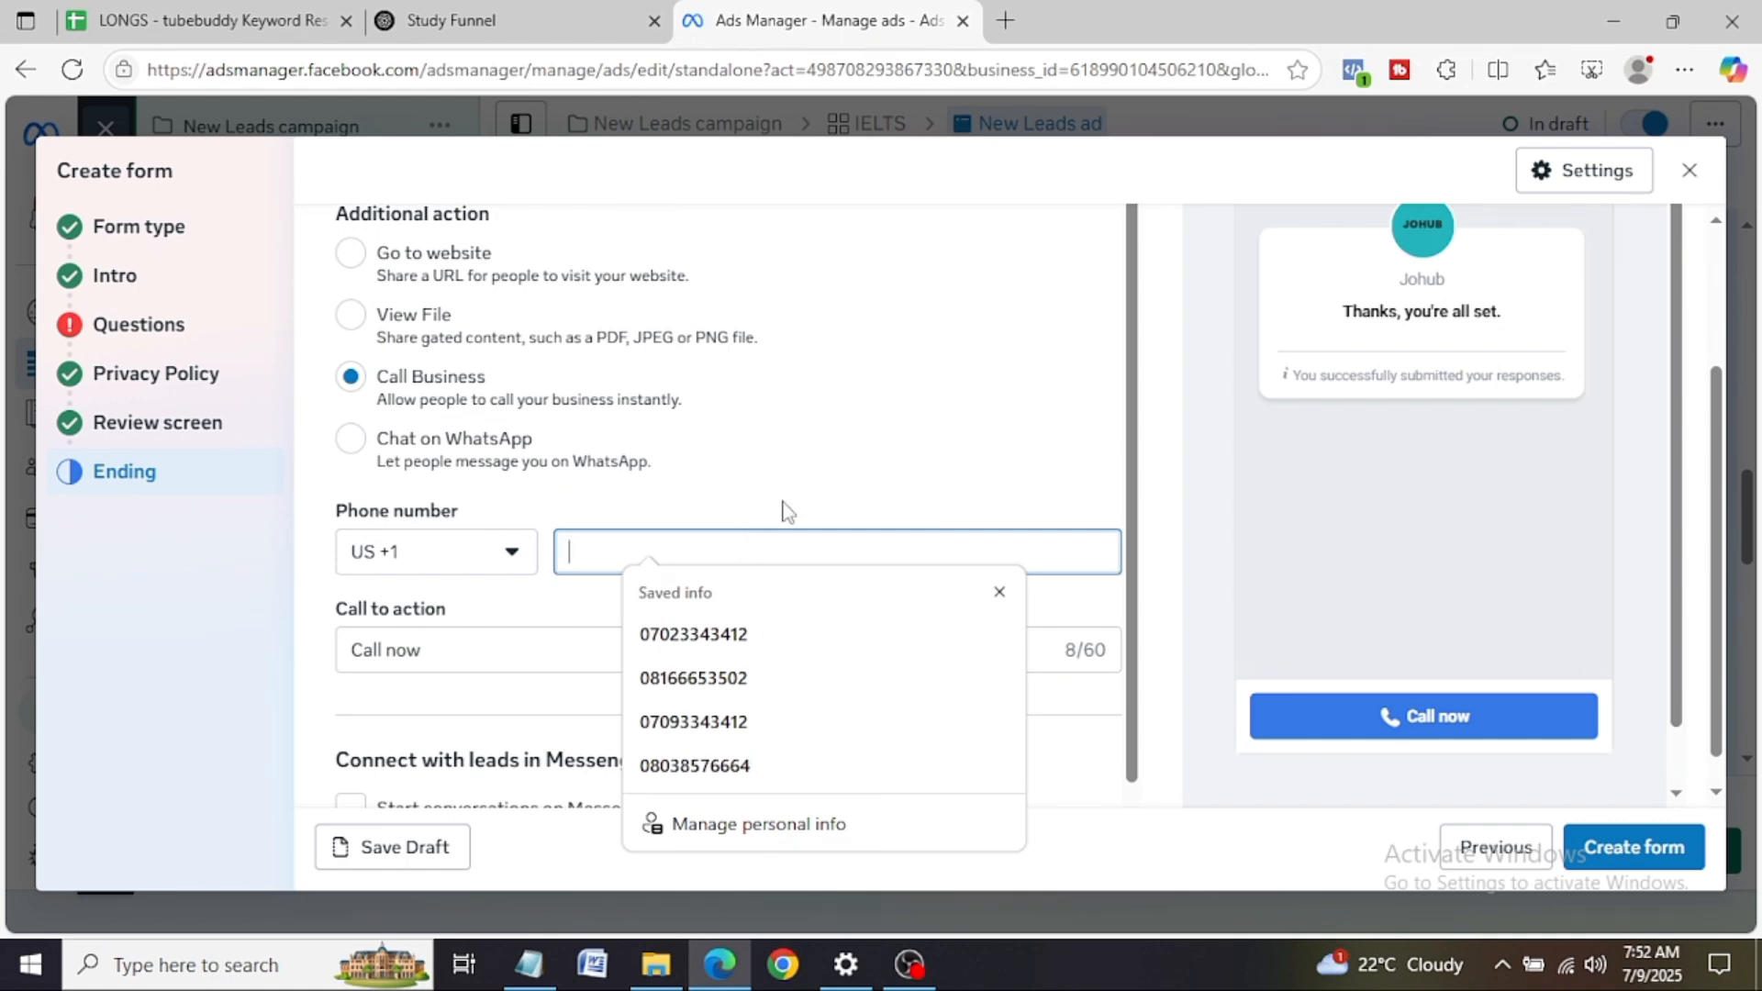
click(360, 318)
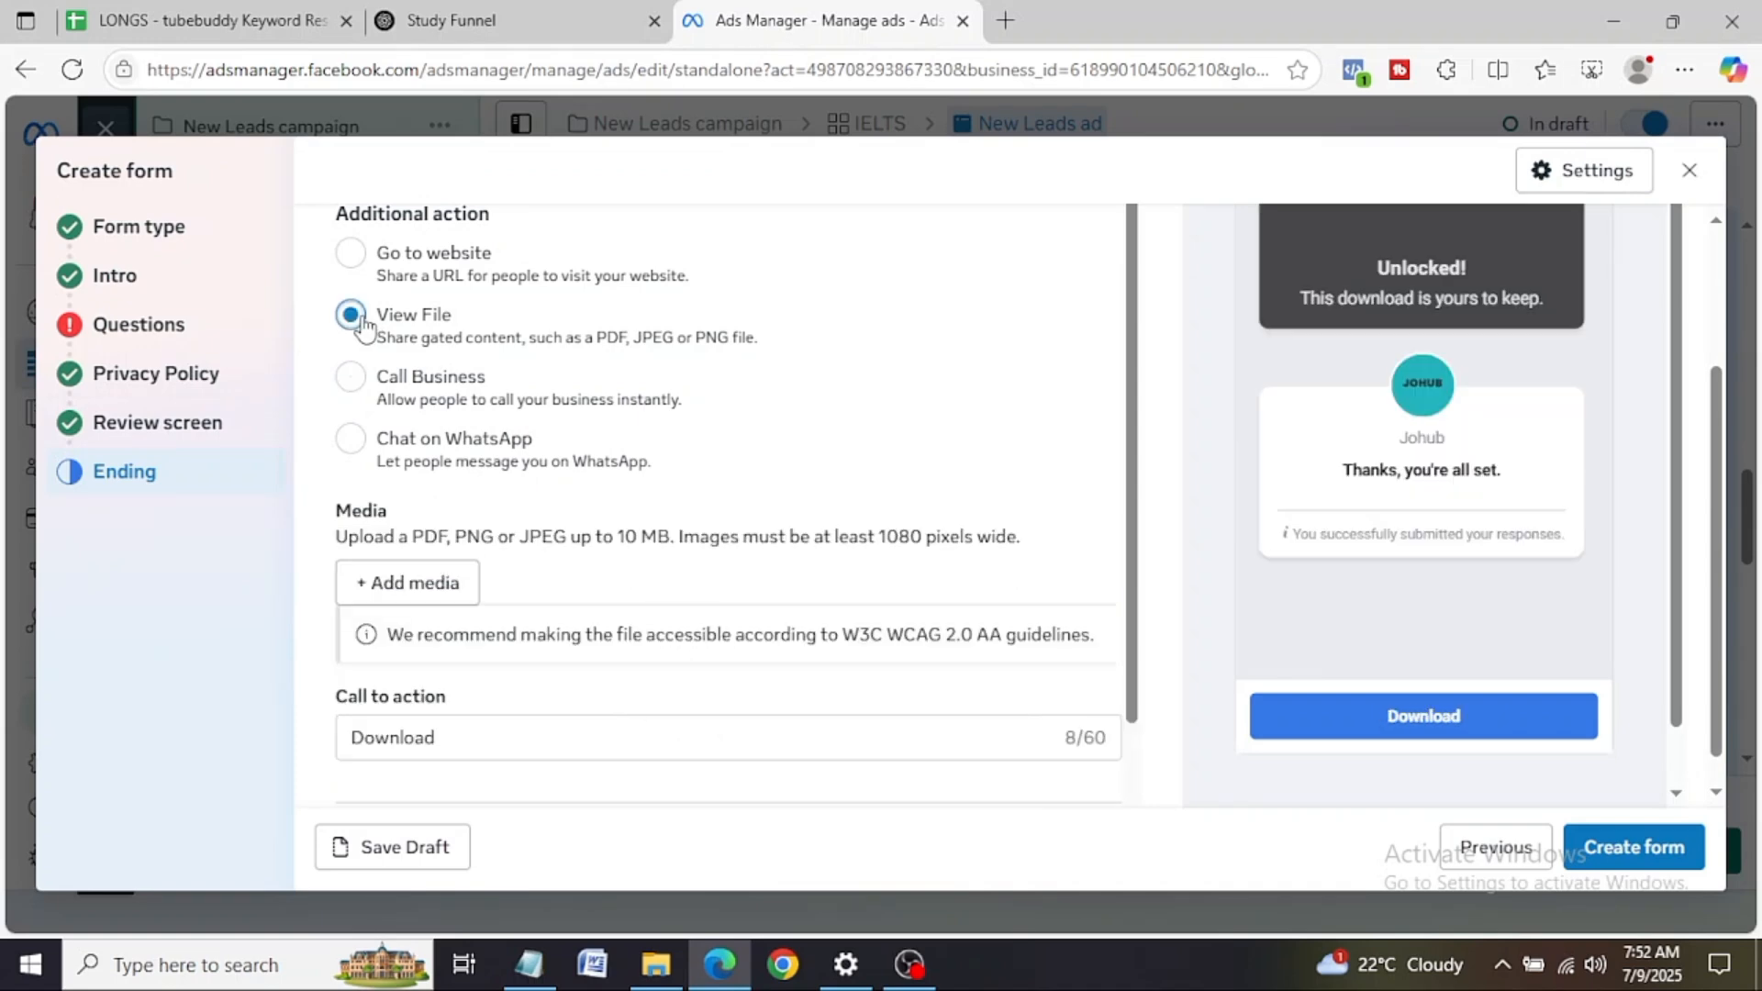
click(353, 257)
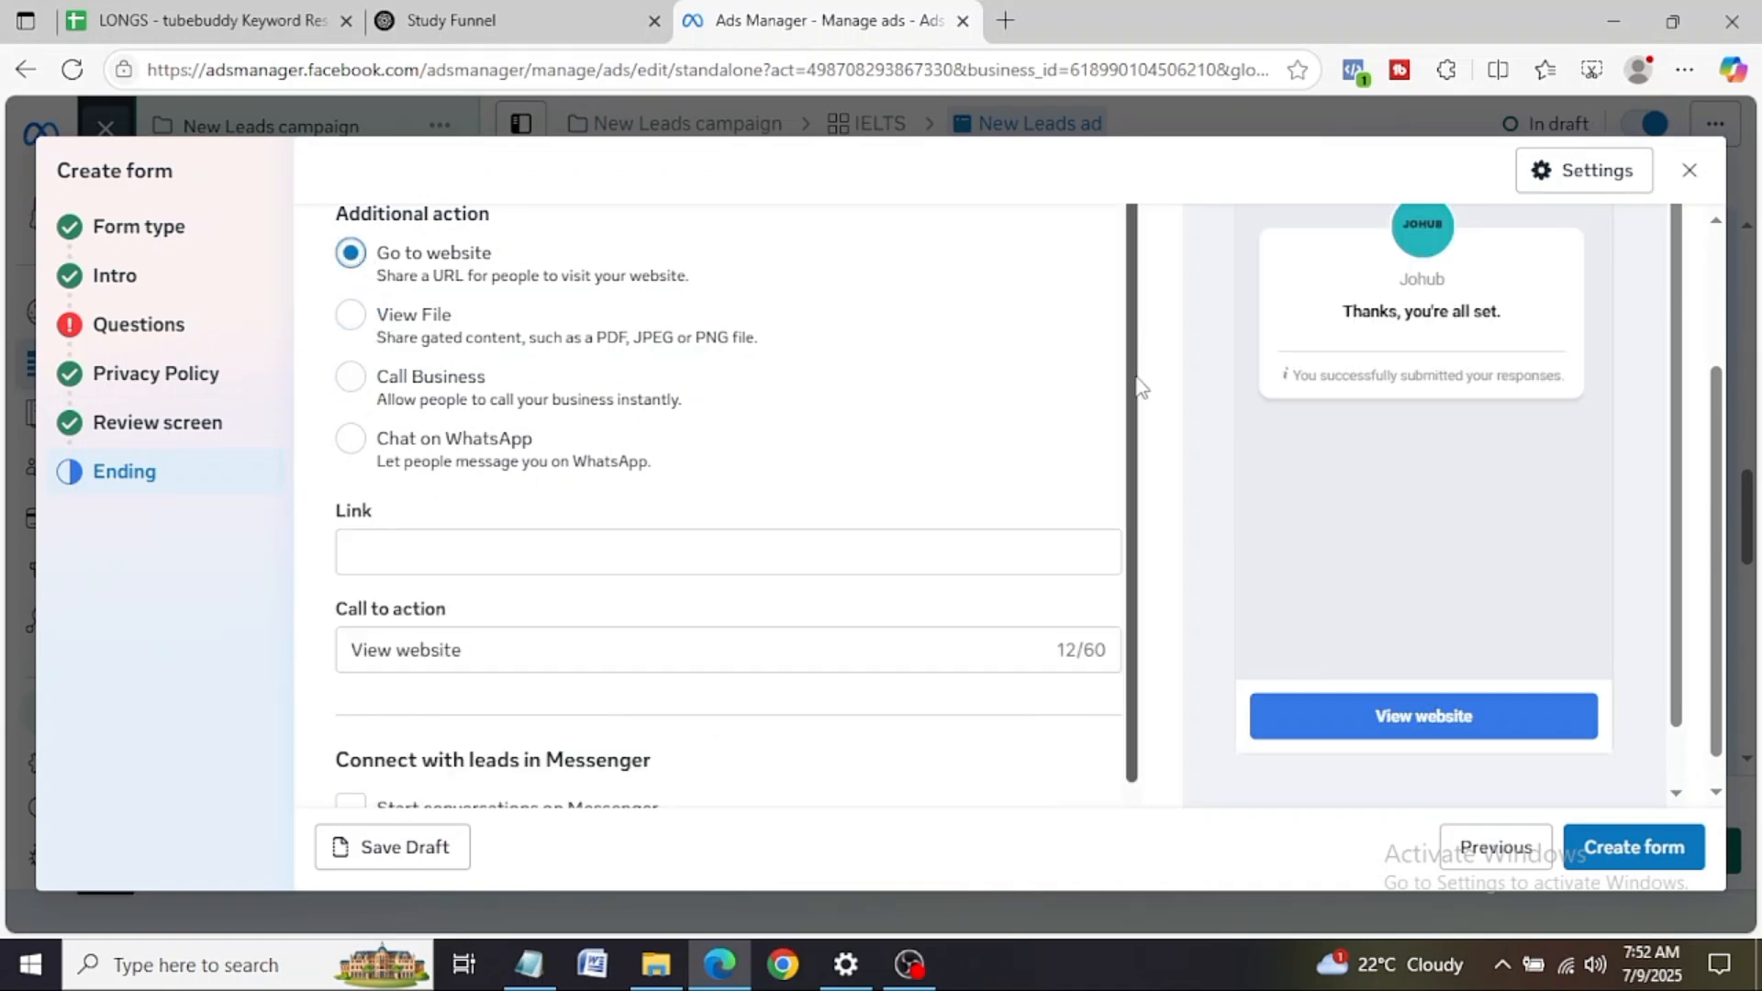
scroll(1143, 381, up, 2)
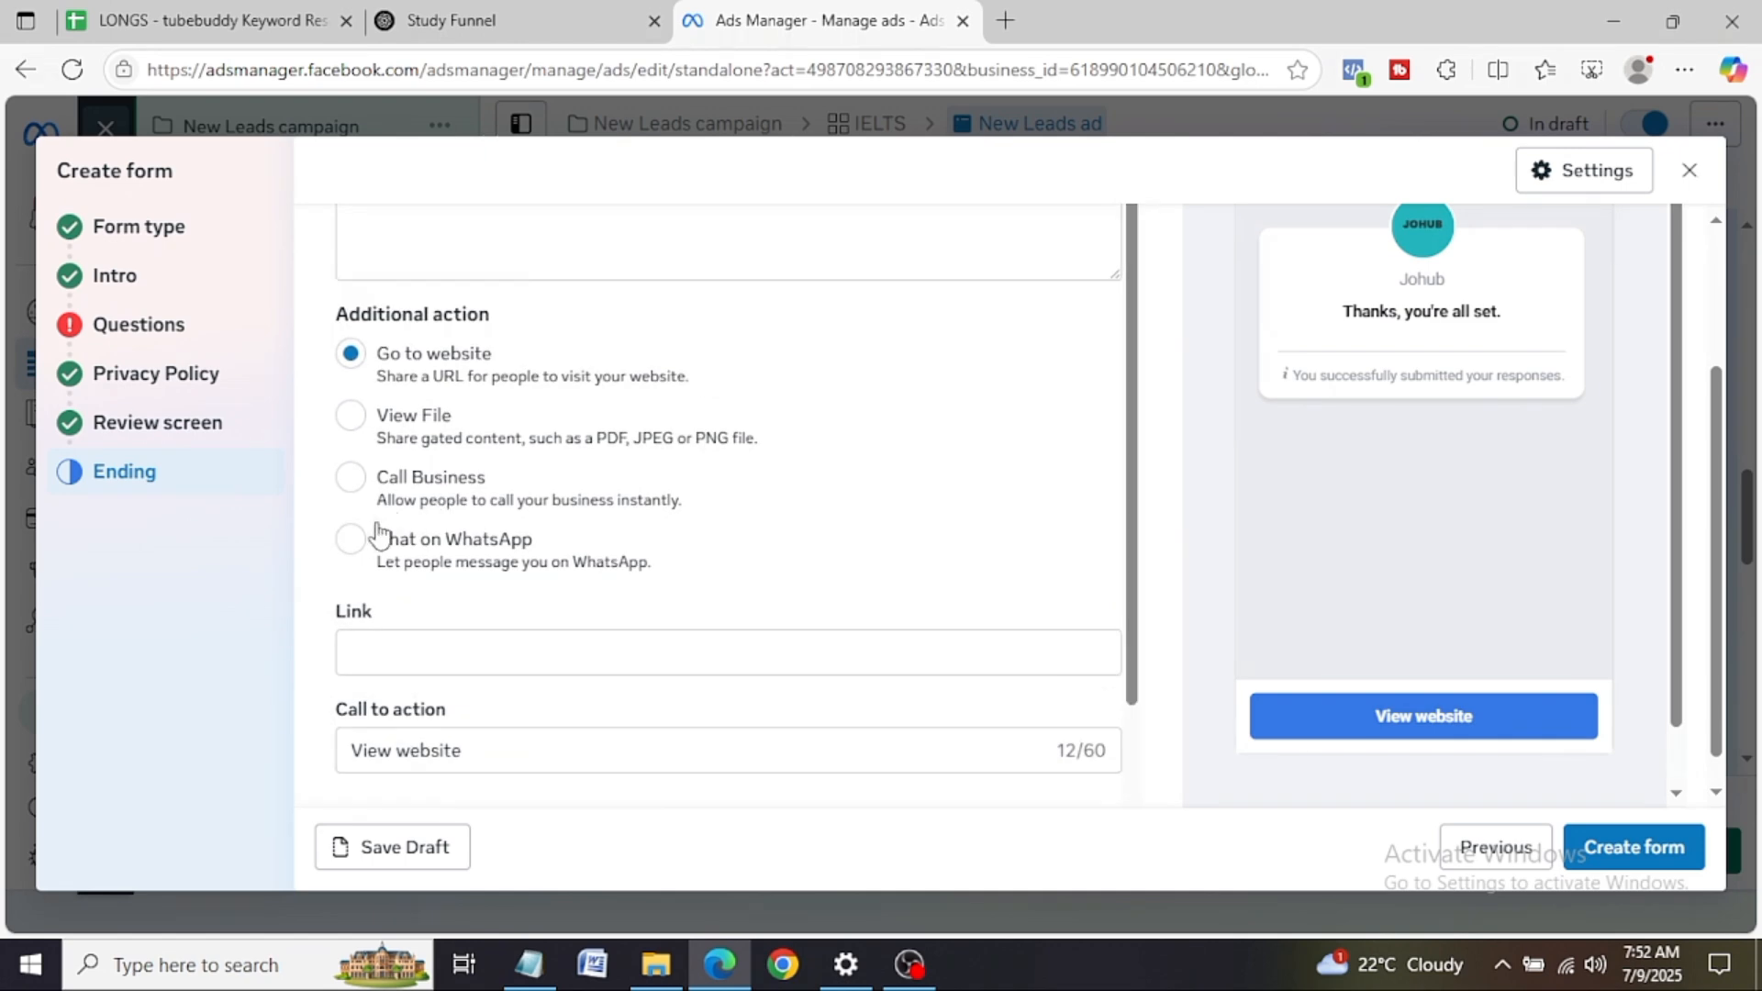
Step: Set the ending's additional action to Chat on WhatsApp and review its account, call-to-action and Messenger options
click(350, 539)
scroll(1158, 598, down, 3)
scroll(1147, 551, up, 2)
scroll(1151, 642, down, 2)
scroll(1153, 409, up, 3)
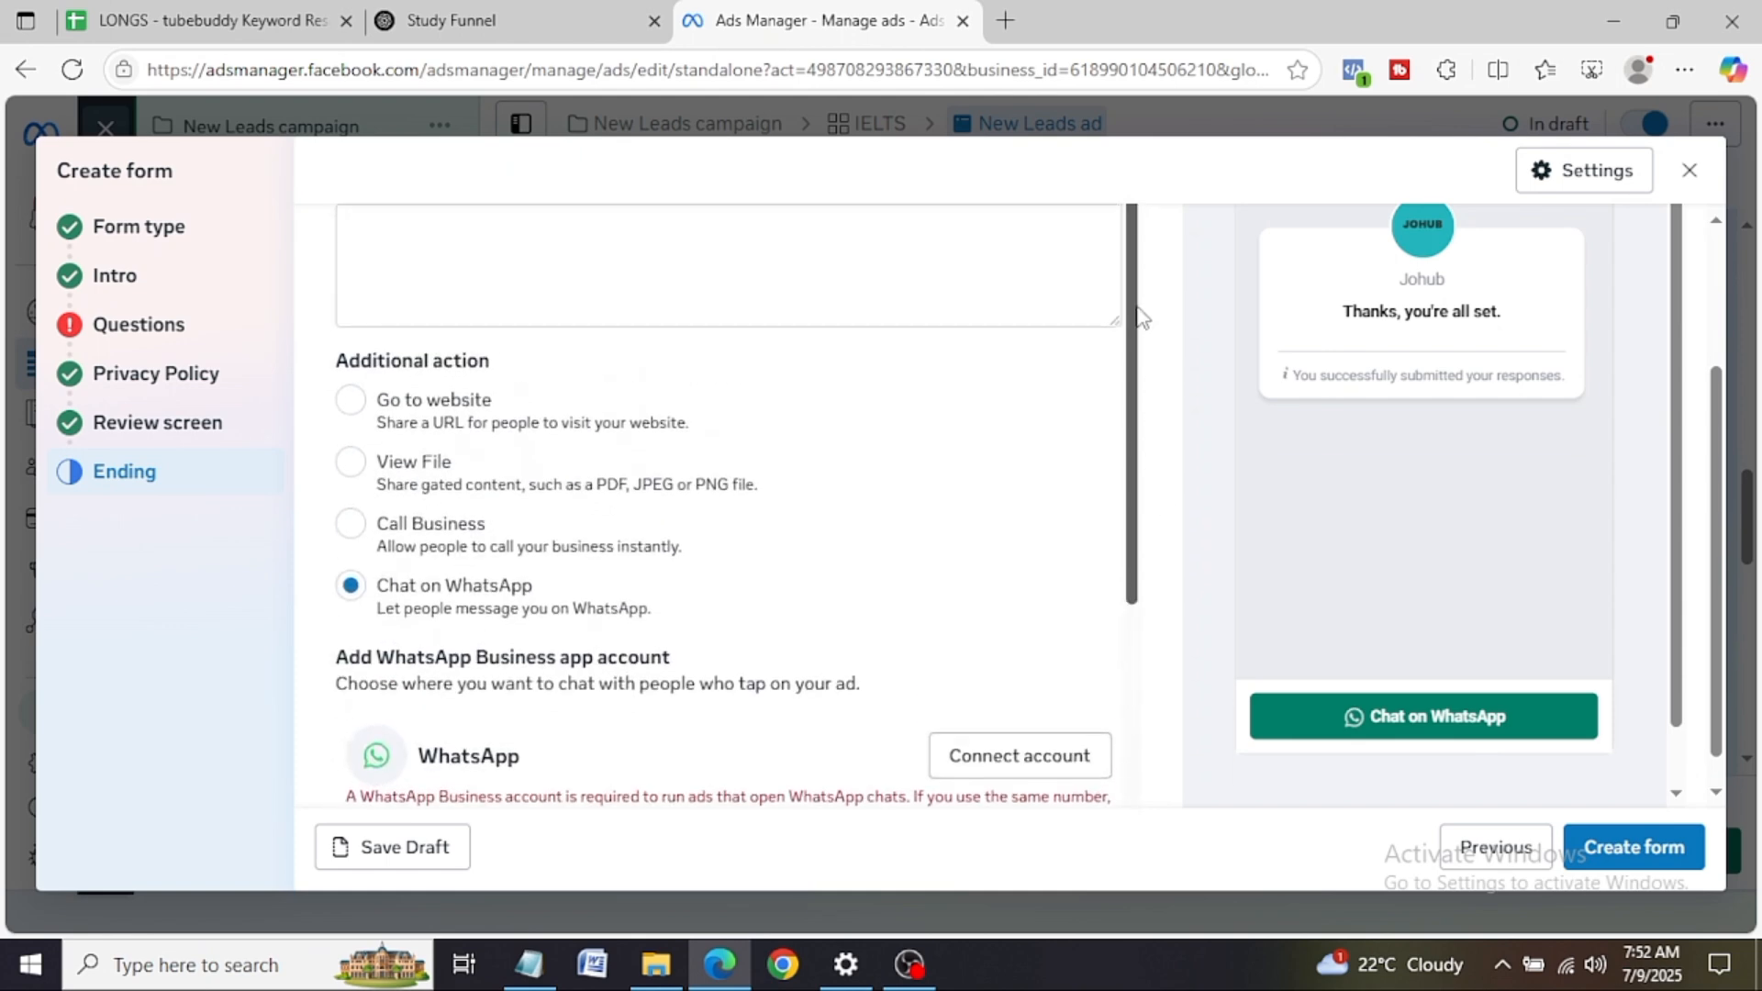
scroll(1143, 317, down, 3)
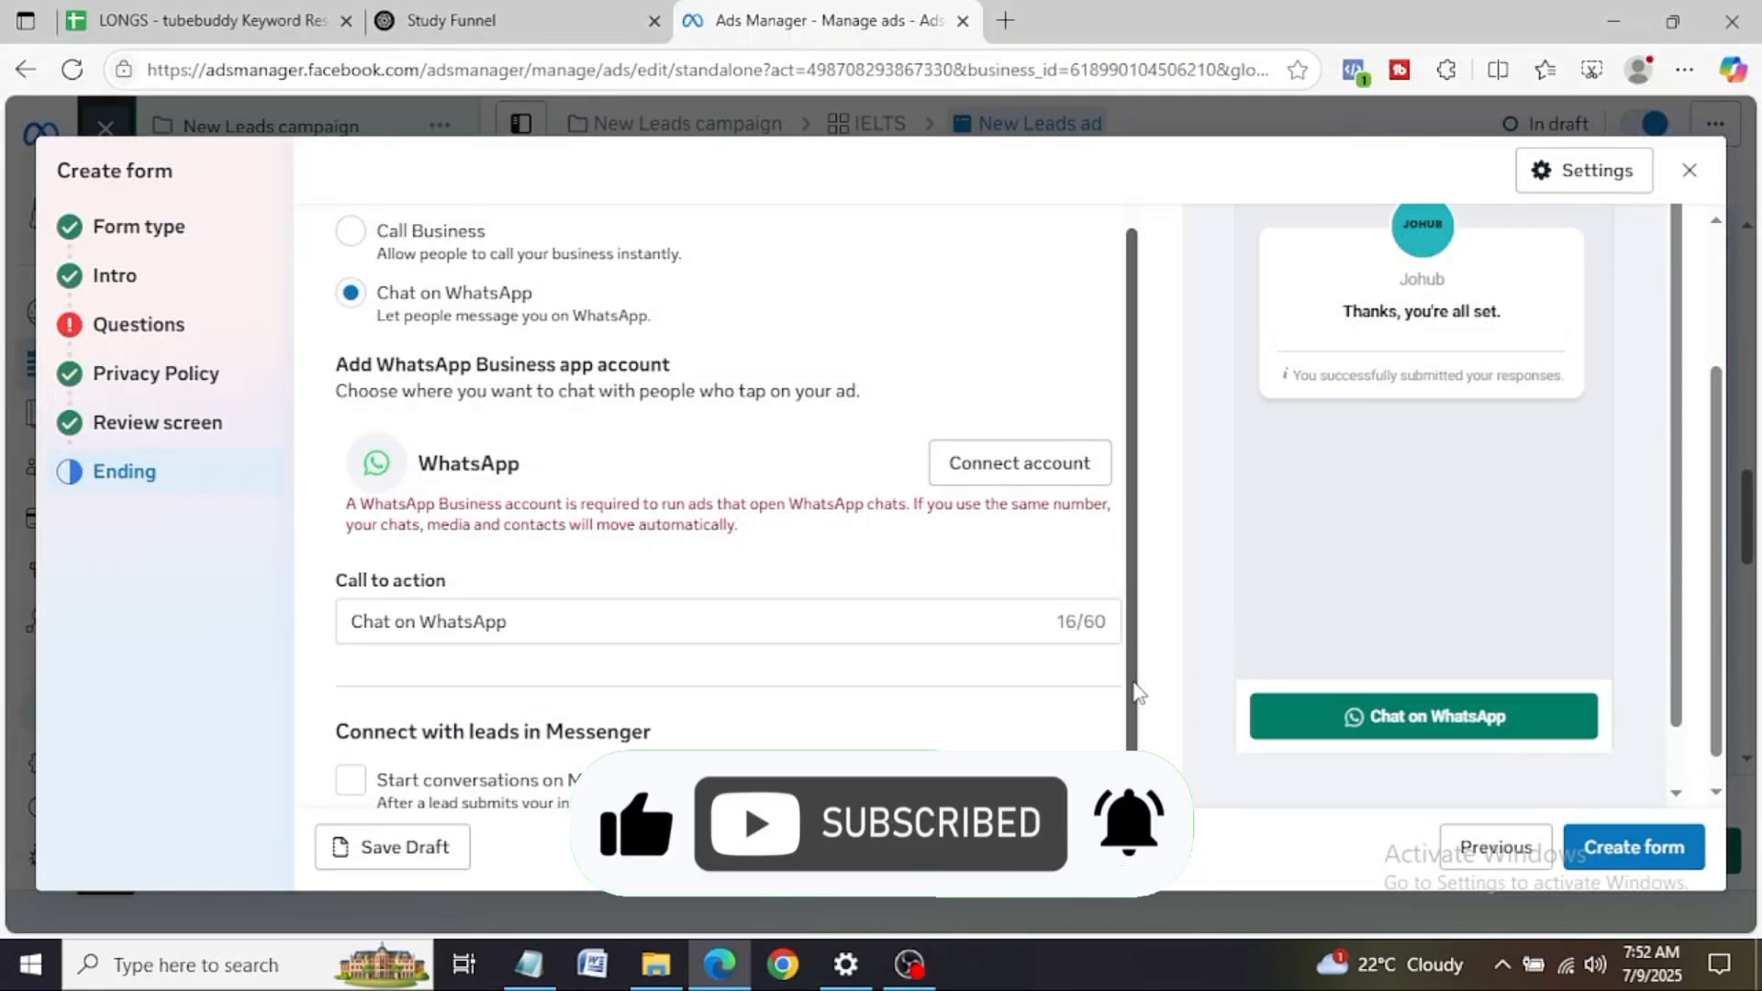
scroll(1193, 652, up, 3)
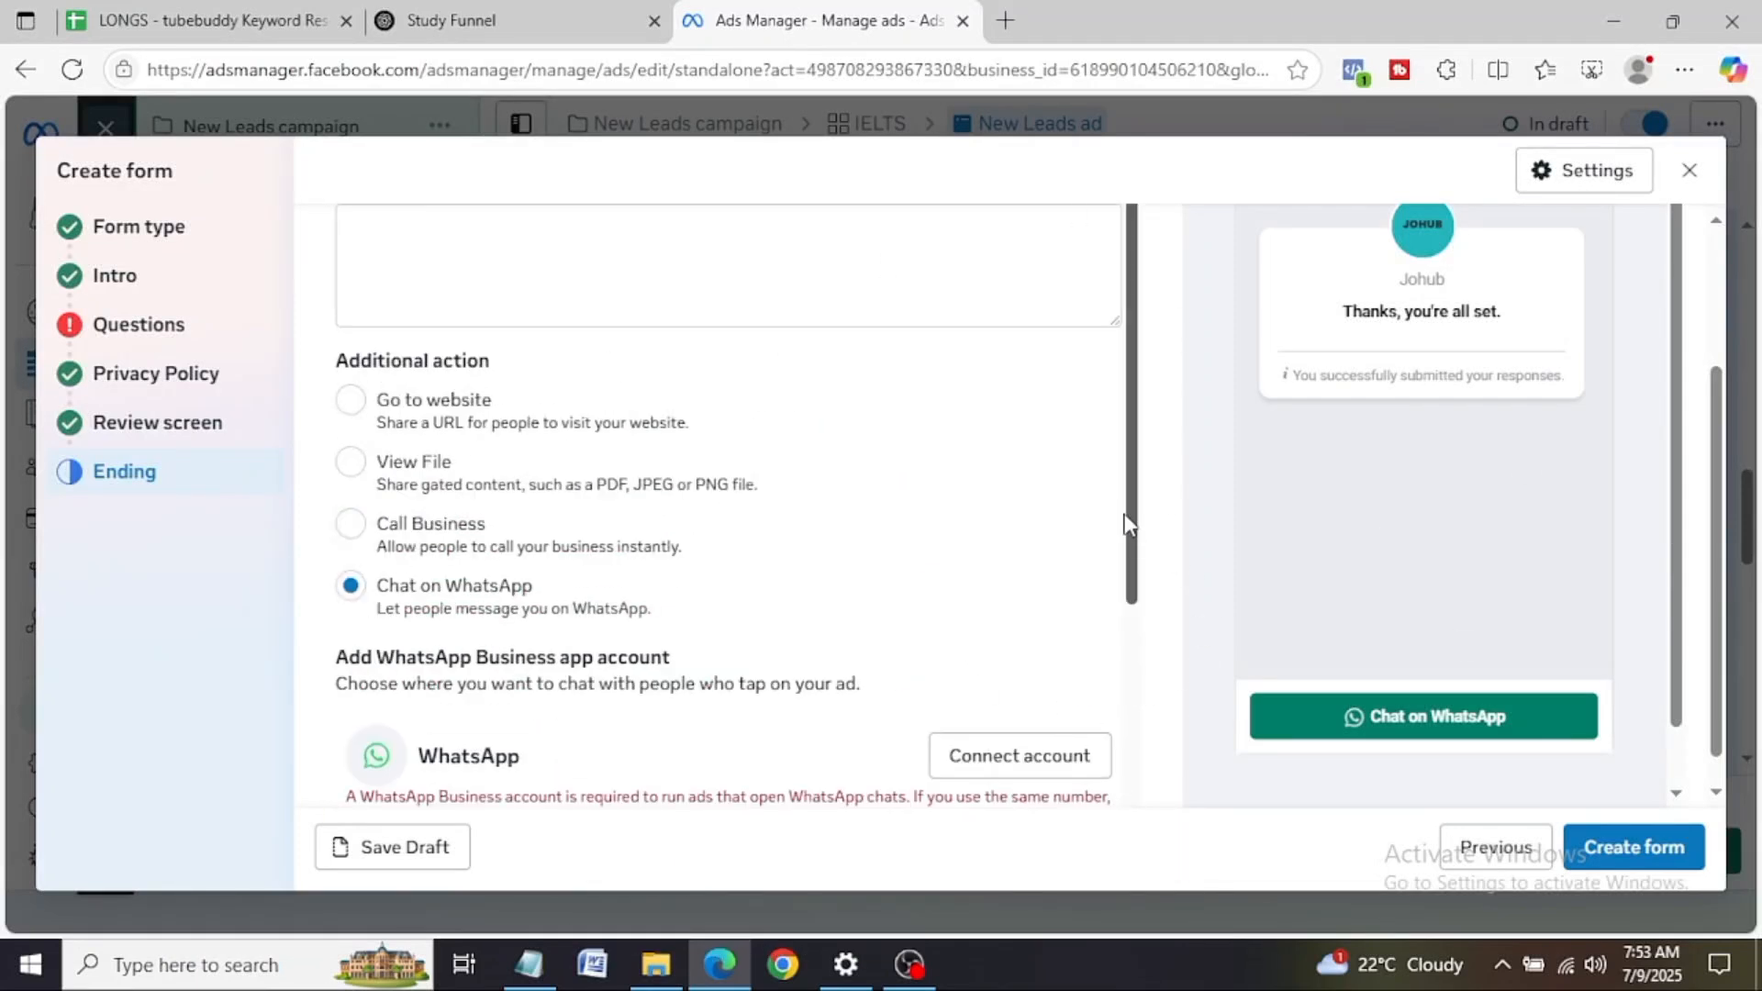
drag(1136, 522, 1204, 393)
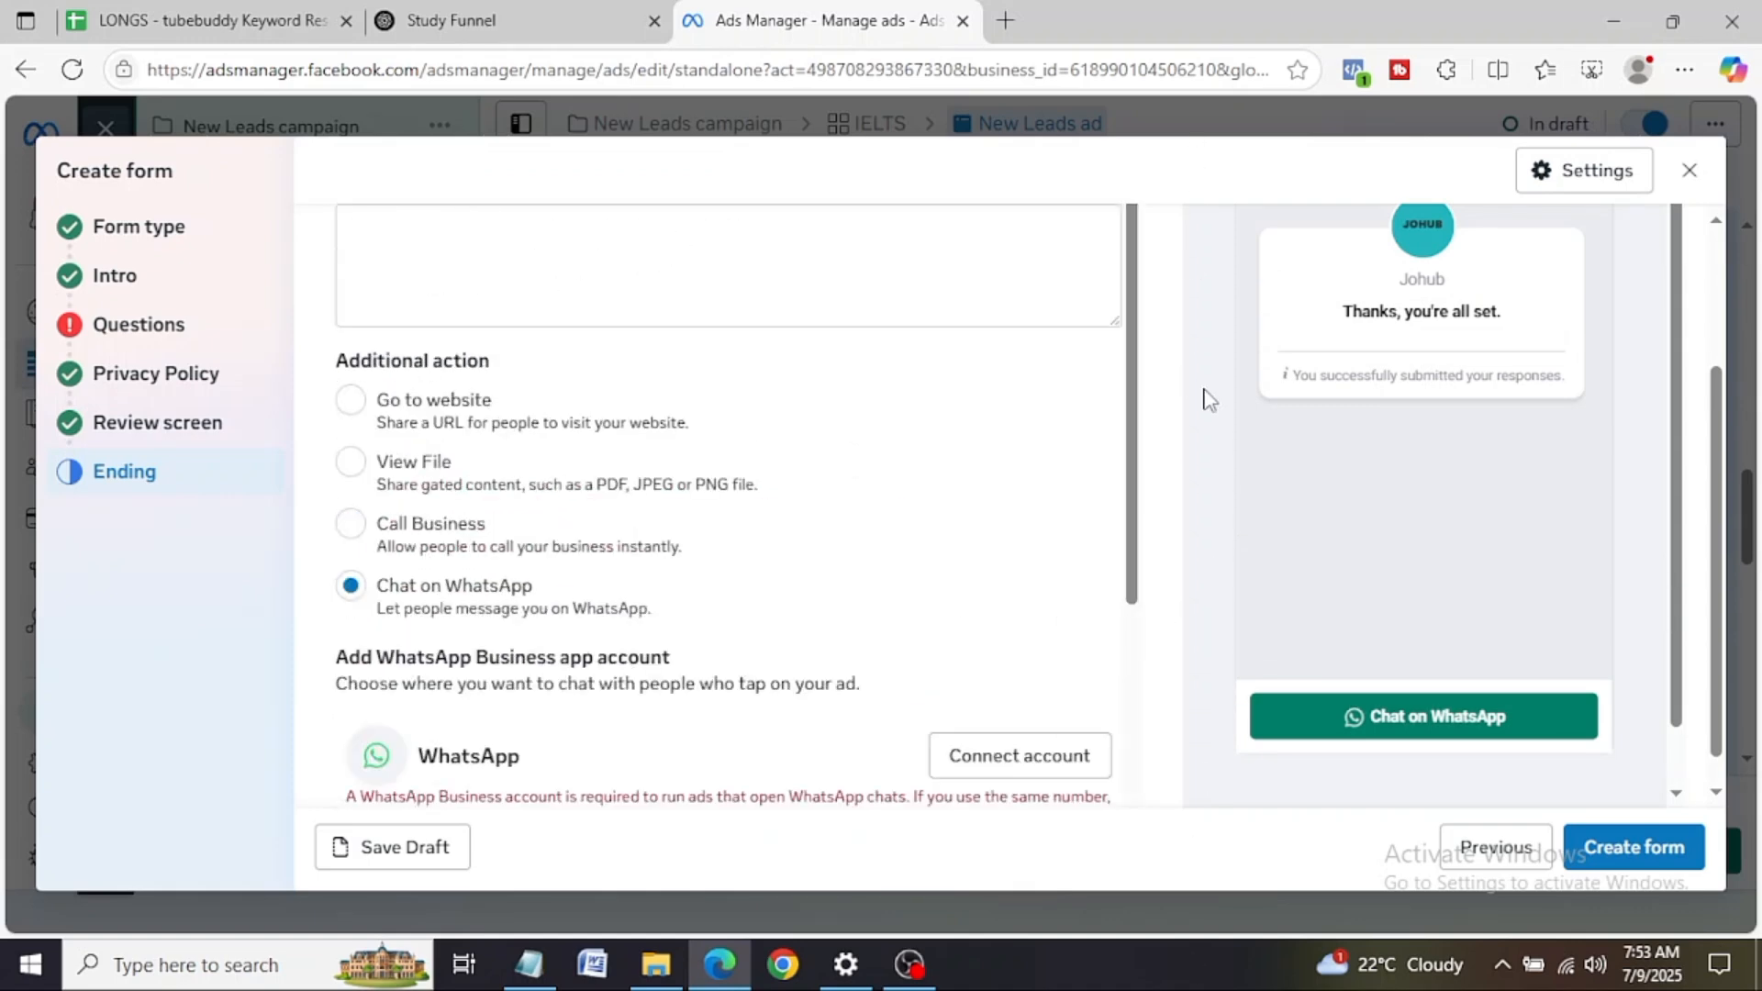
Step: Return to the form's Questions section and begin the contact information description with "En"
click(117, 328)
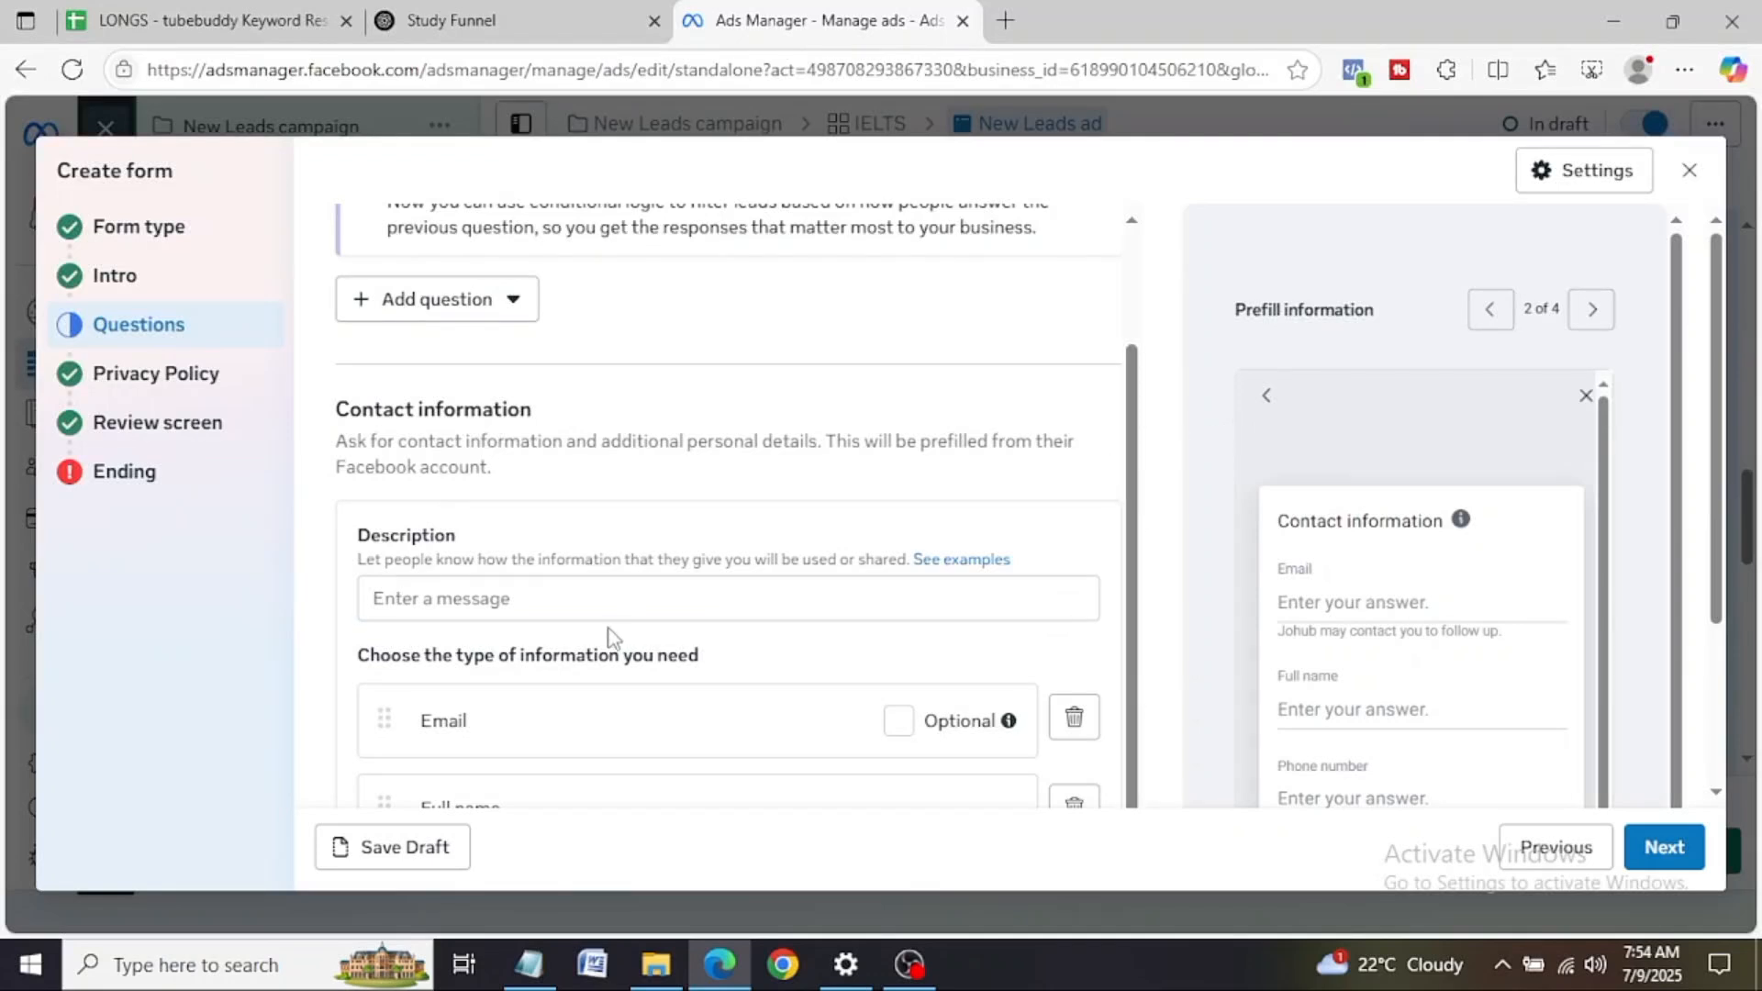
click(601, 592)
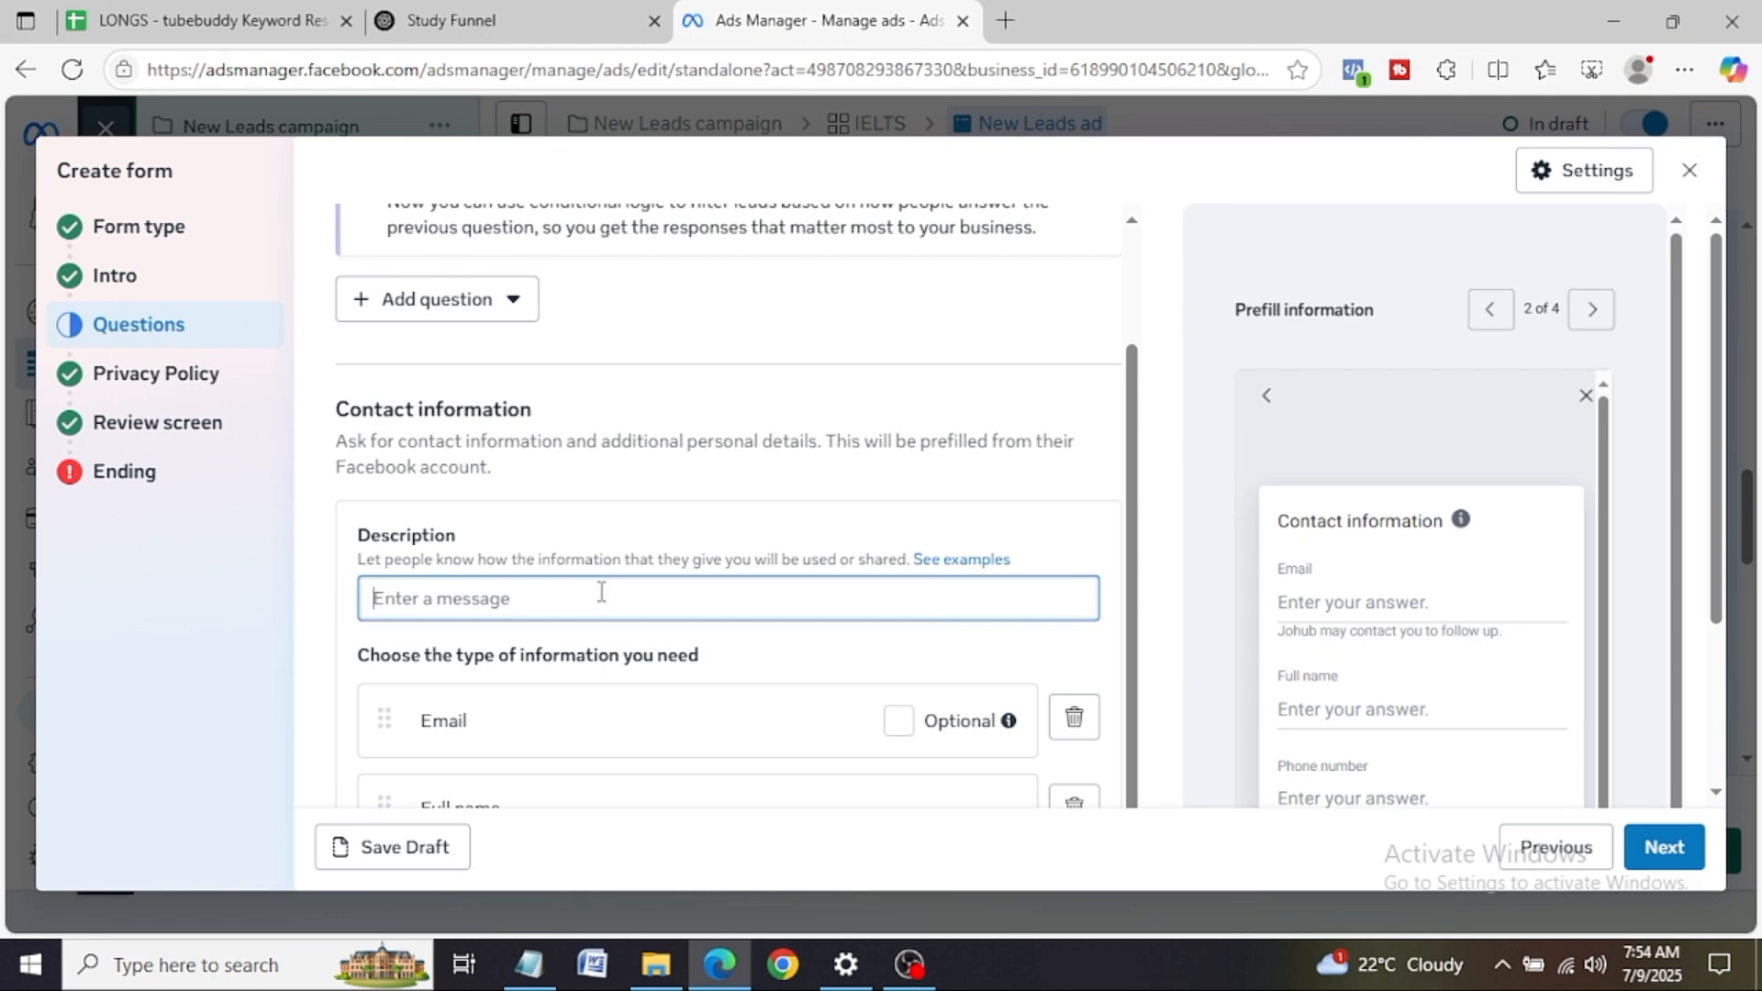
text(eN)
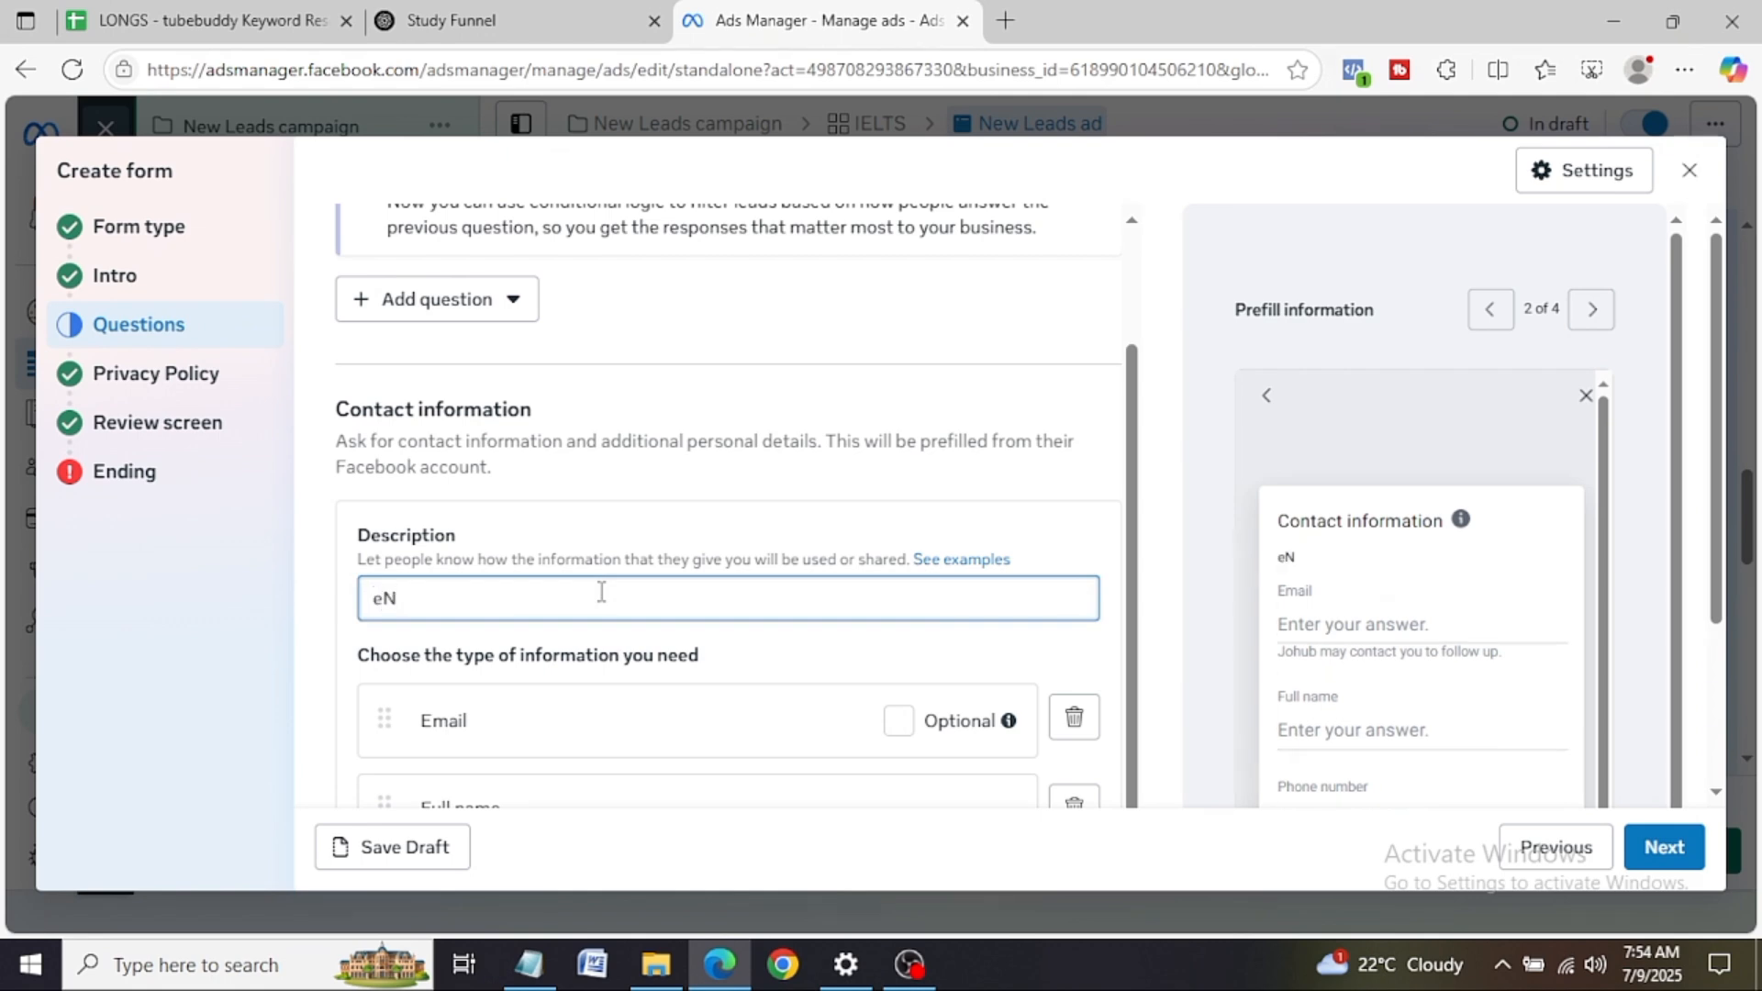
key(BackSpace)
key(BackSpace)
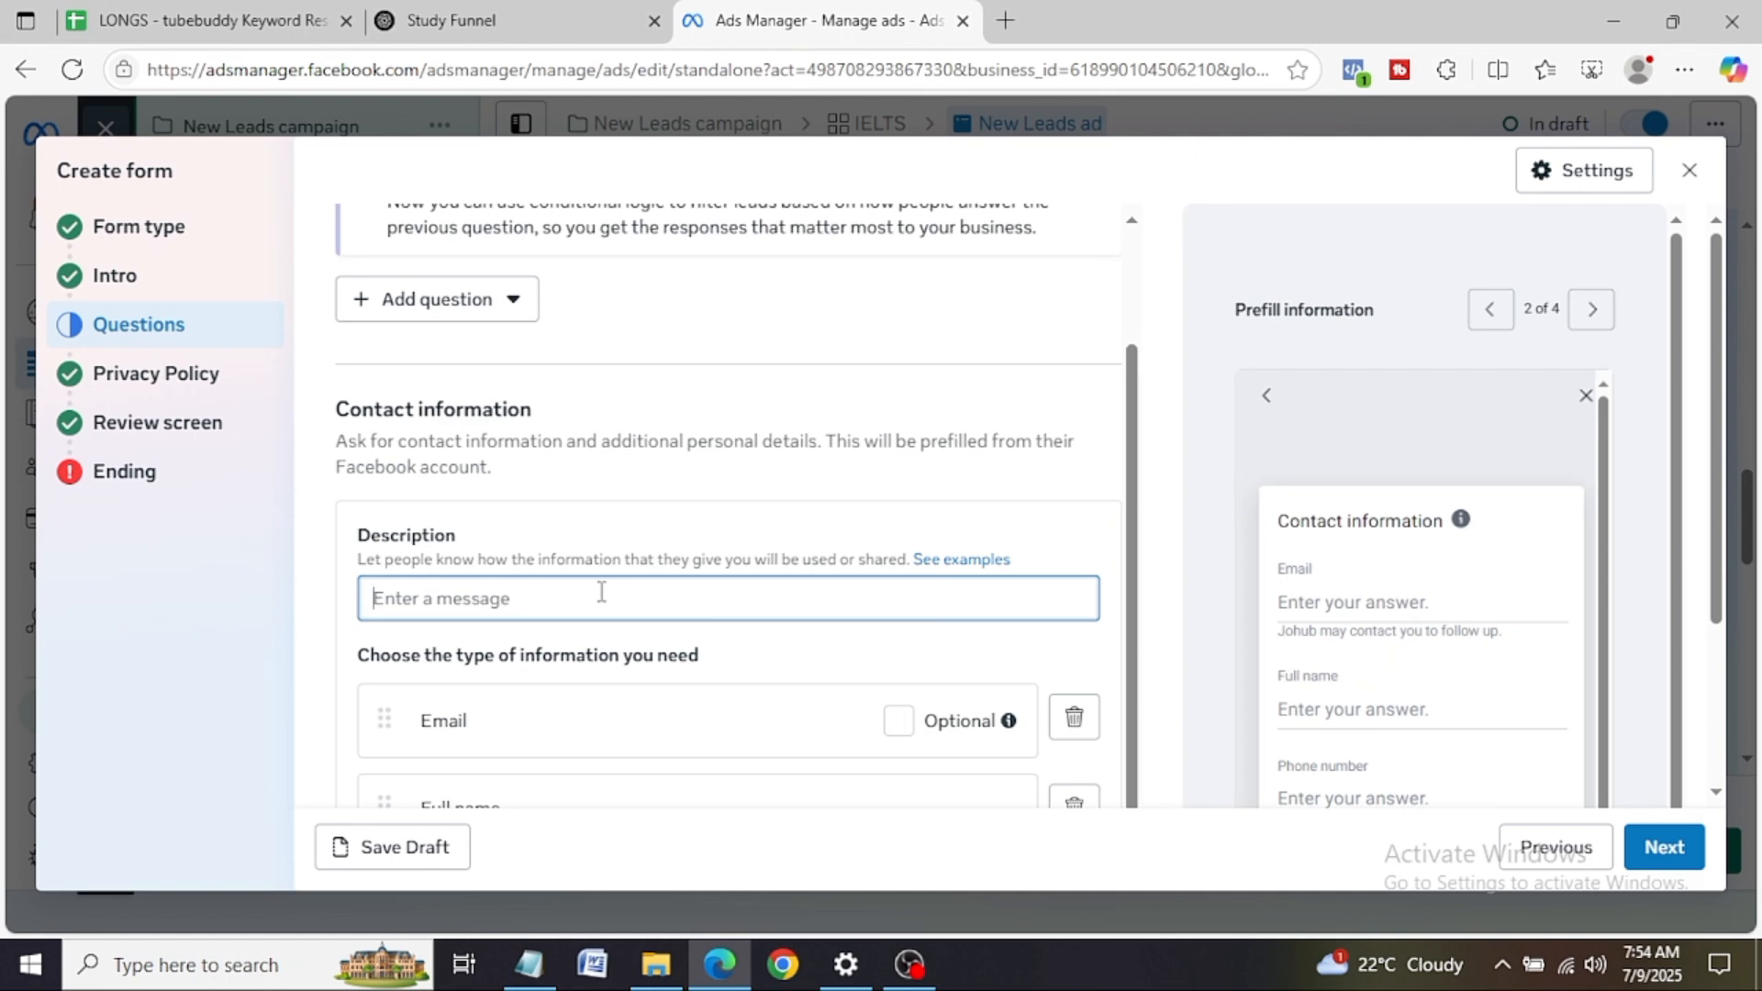
text(En)
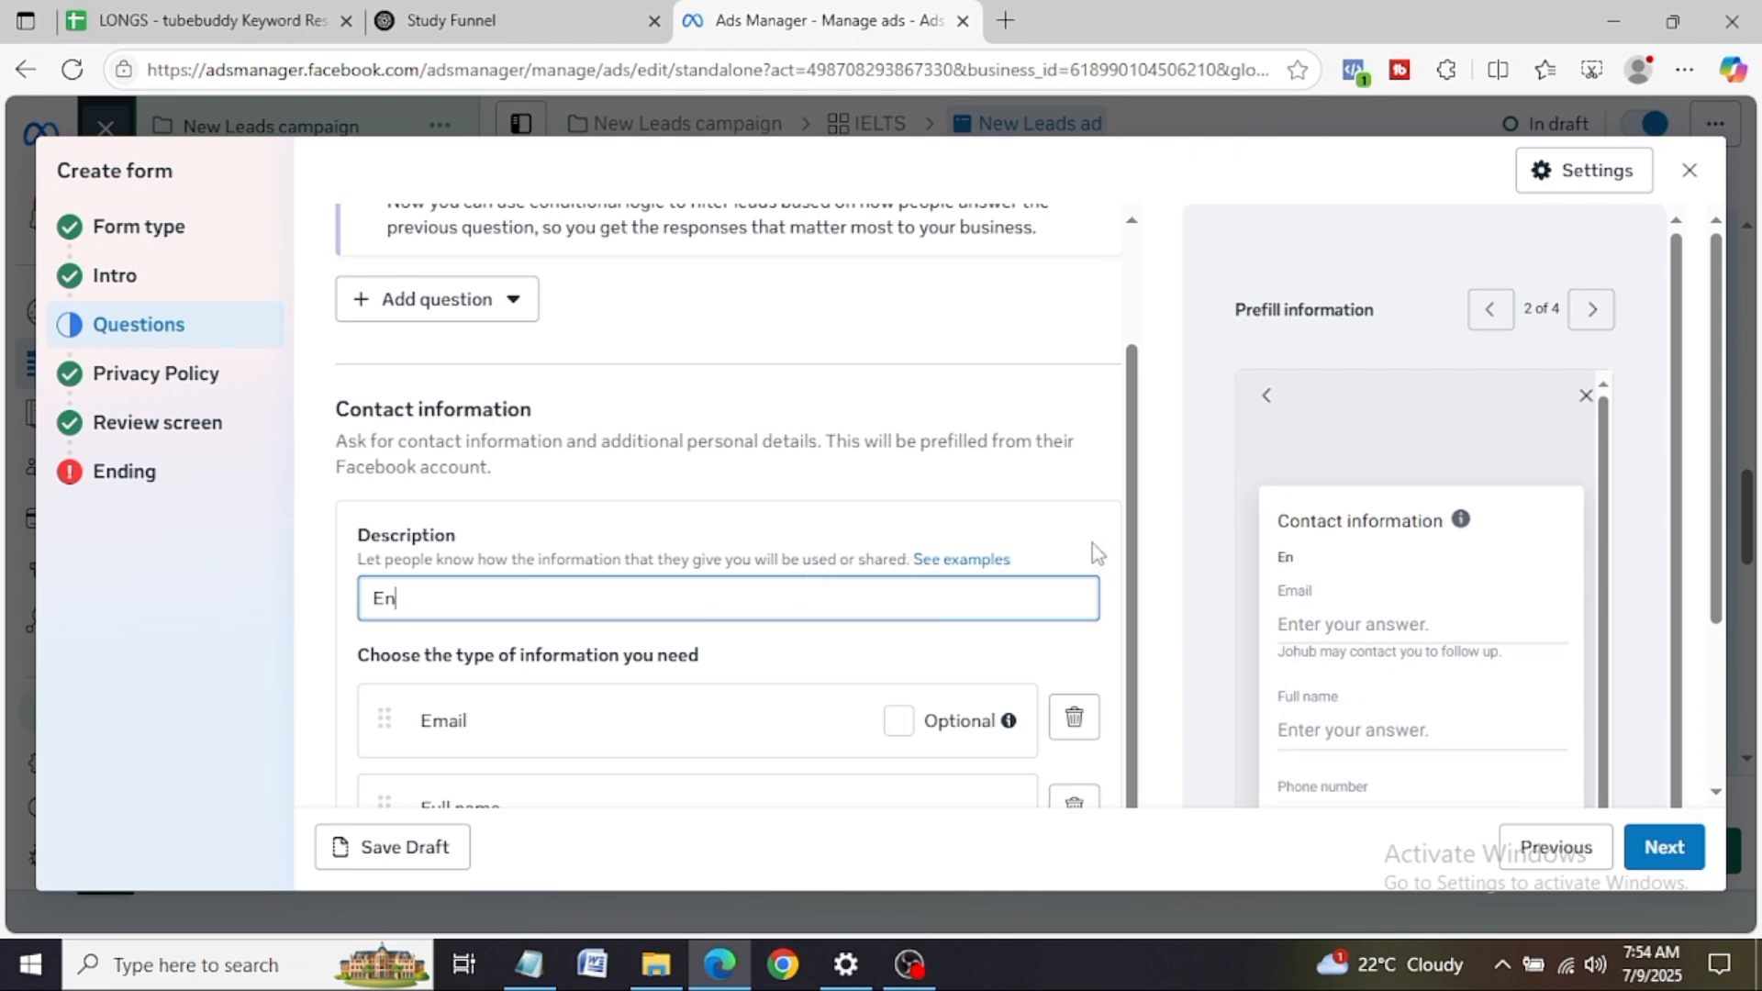
Step: Try marking the phone number field as optional and turn the option back off
drag(1129, 549, 1141, 813)
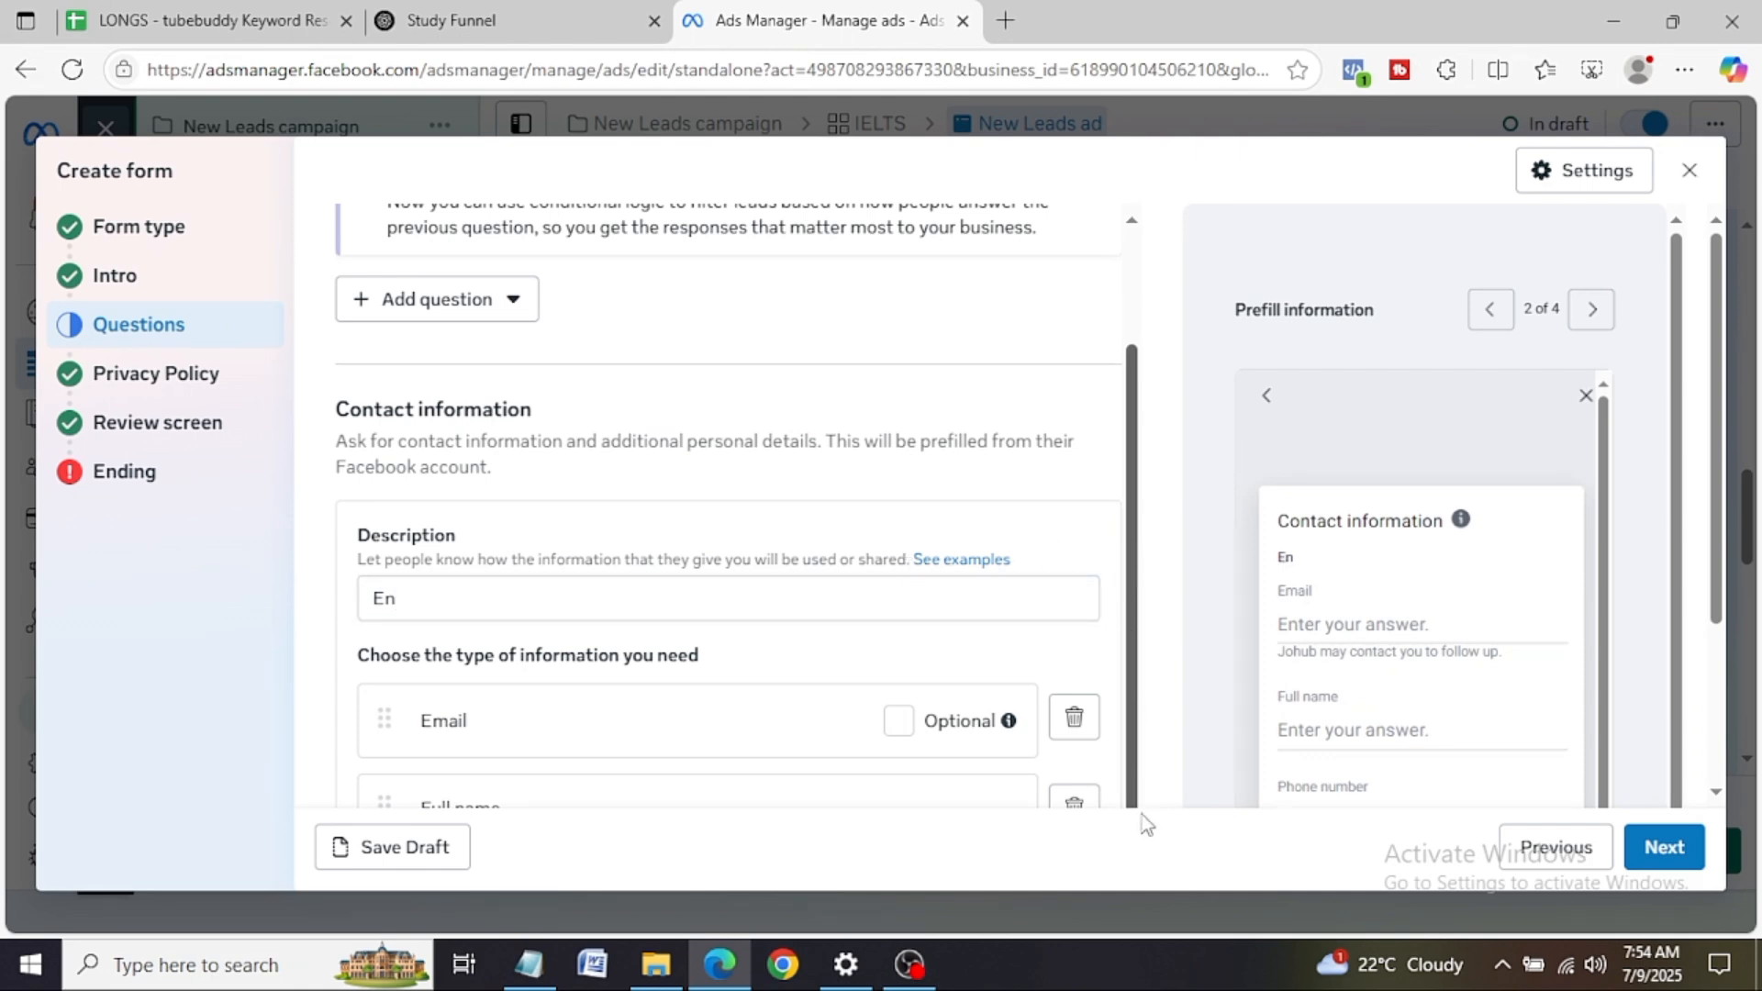
drag(1717, 446, 1715, 606)
click(899, 658)
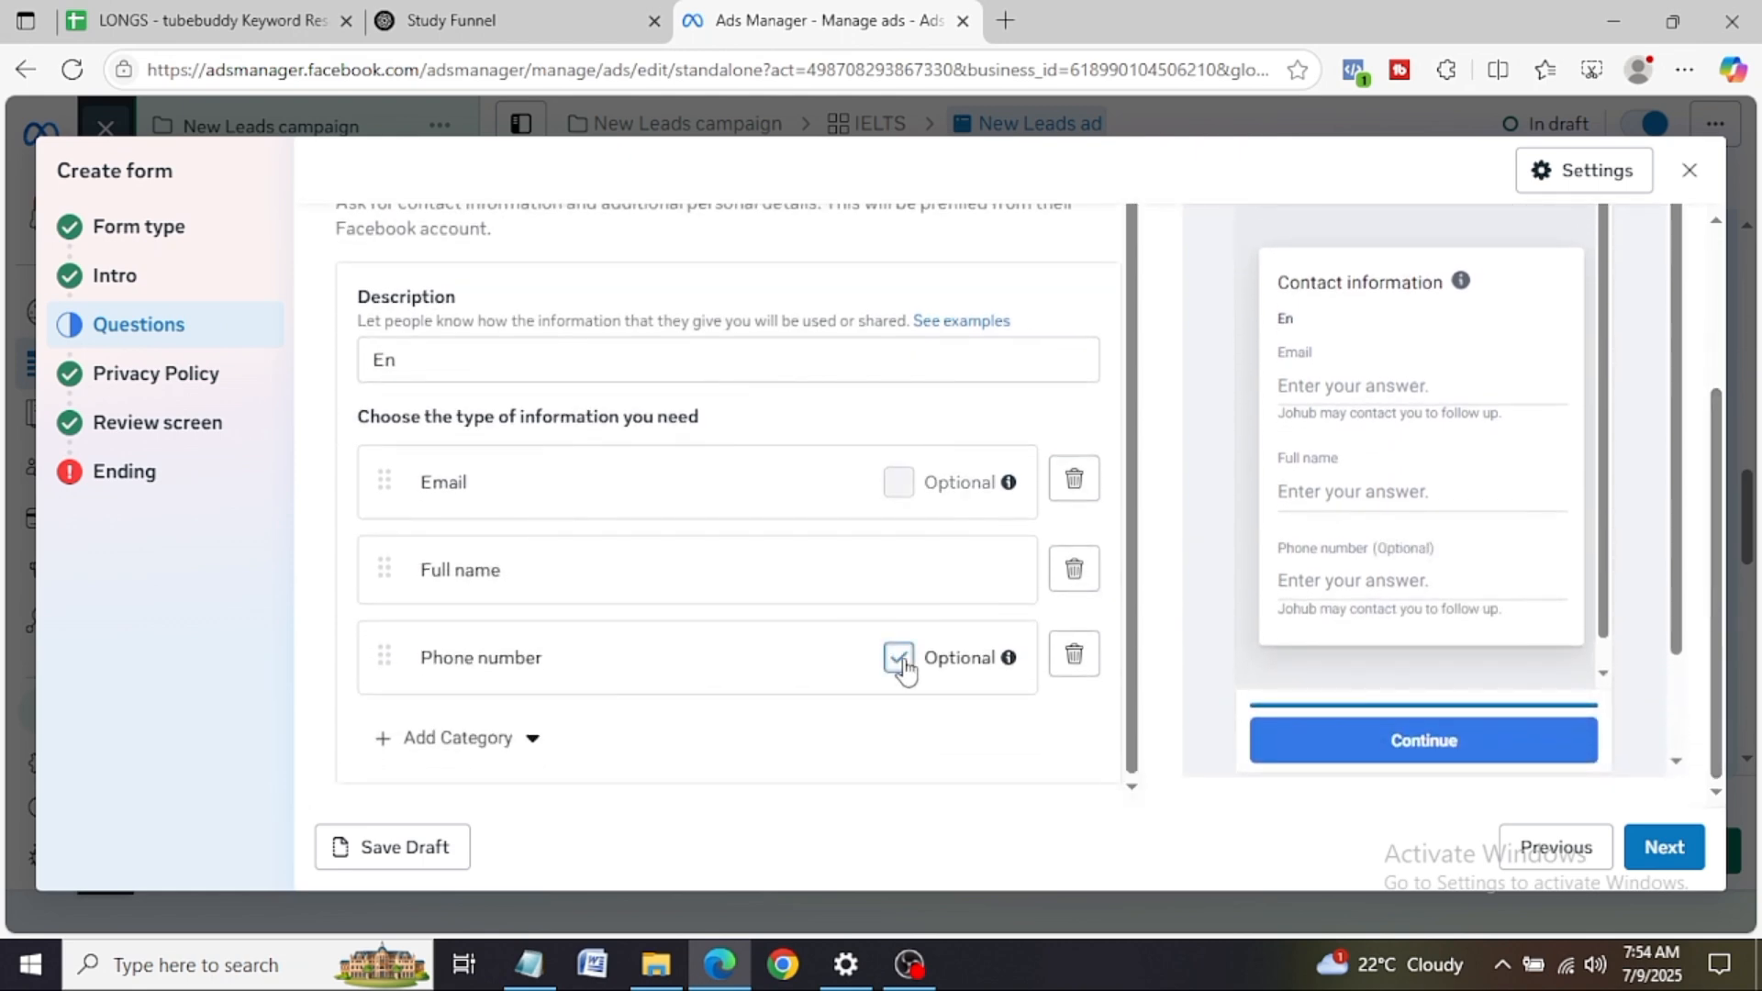
click(904, 663)
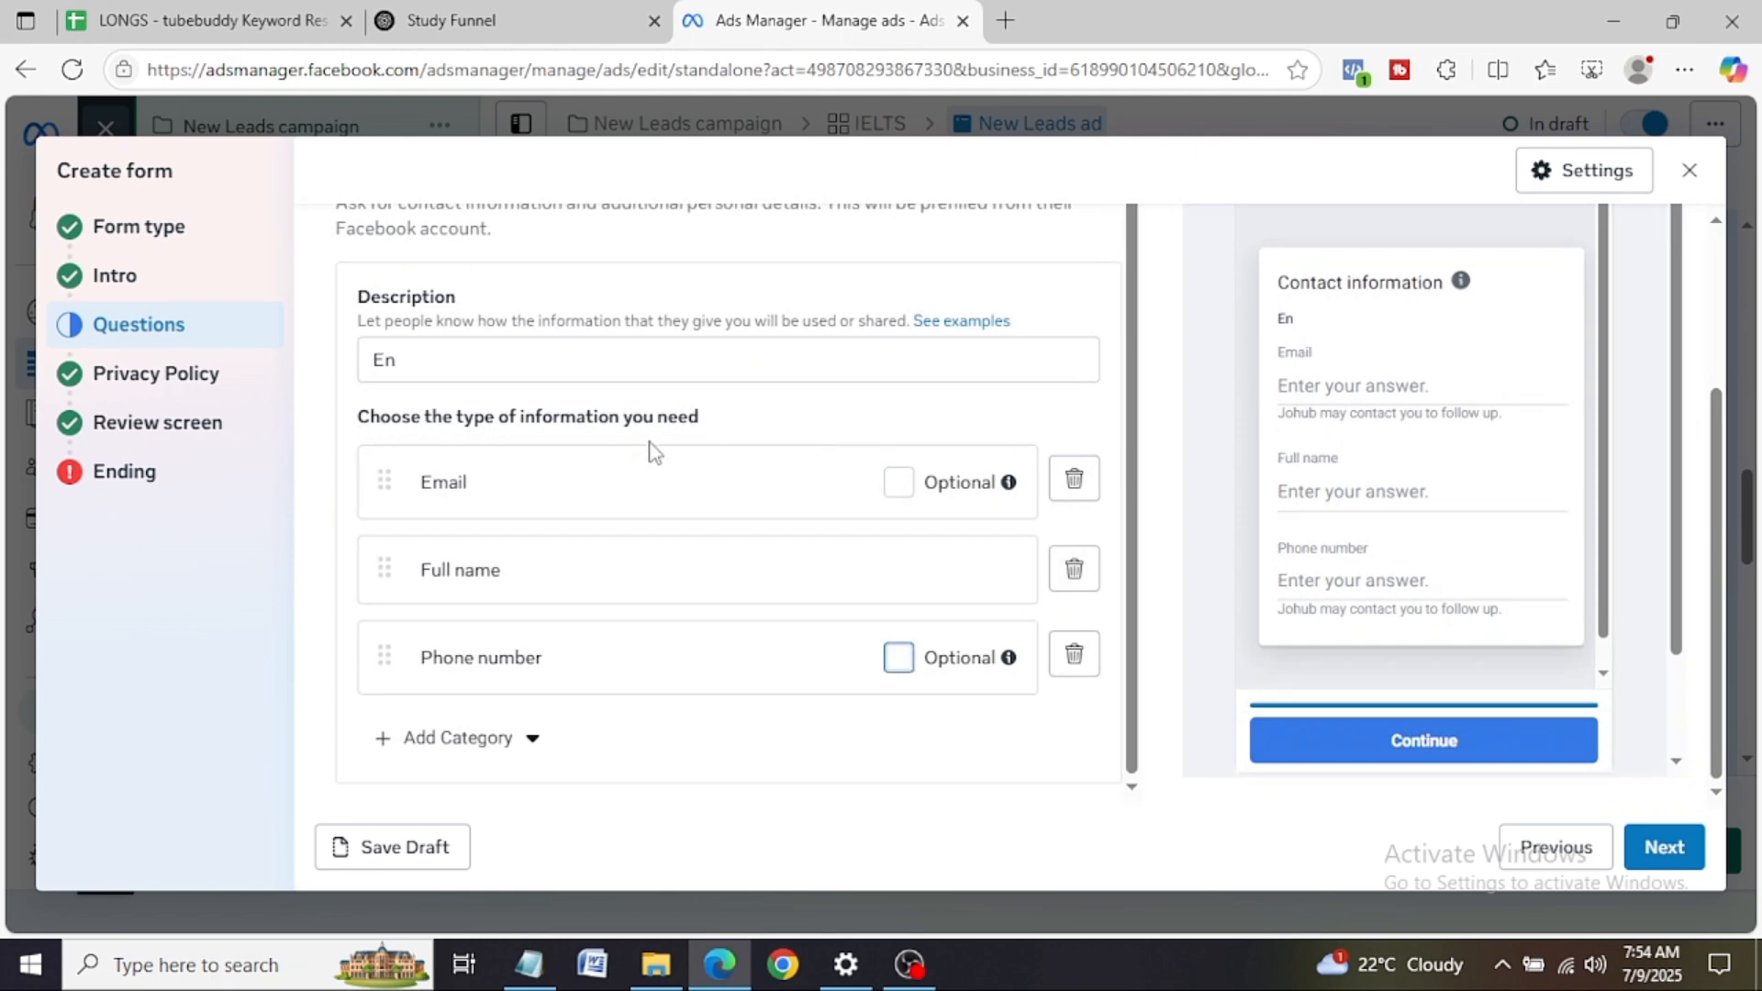
Step: Complete the contact information description as "Enter your correct detail below and we will give you a call shortly"
click(419, 364)
text(Enter your correct de)
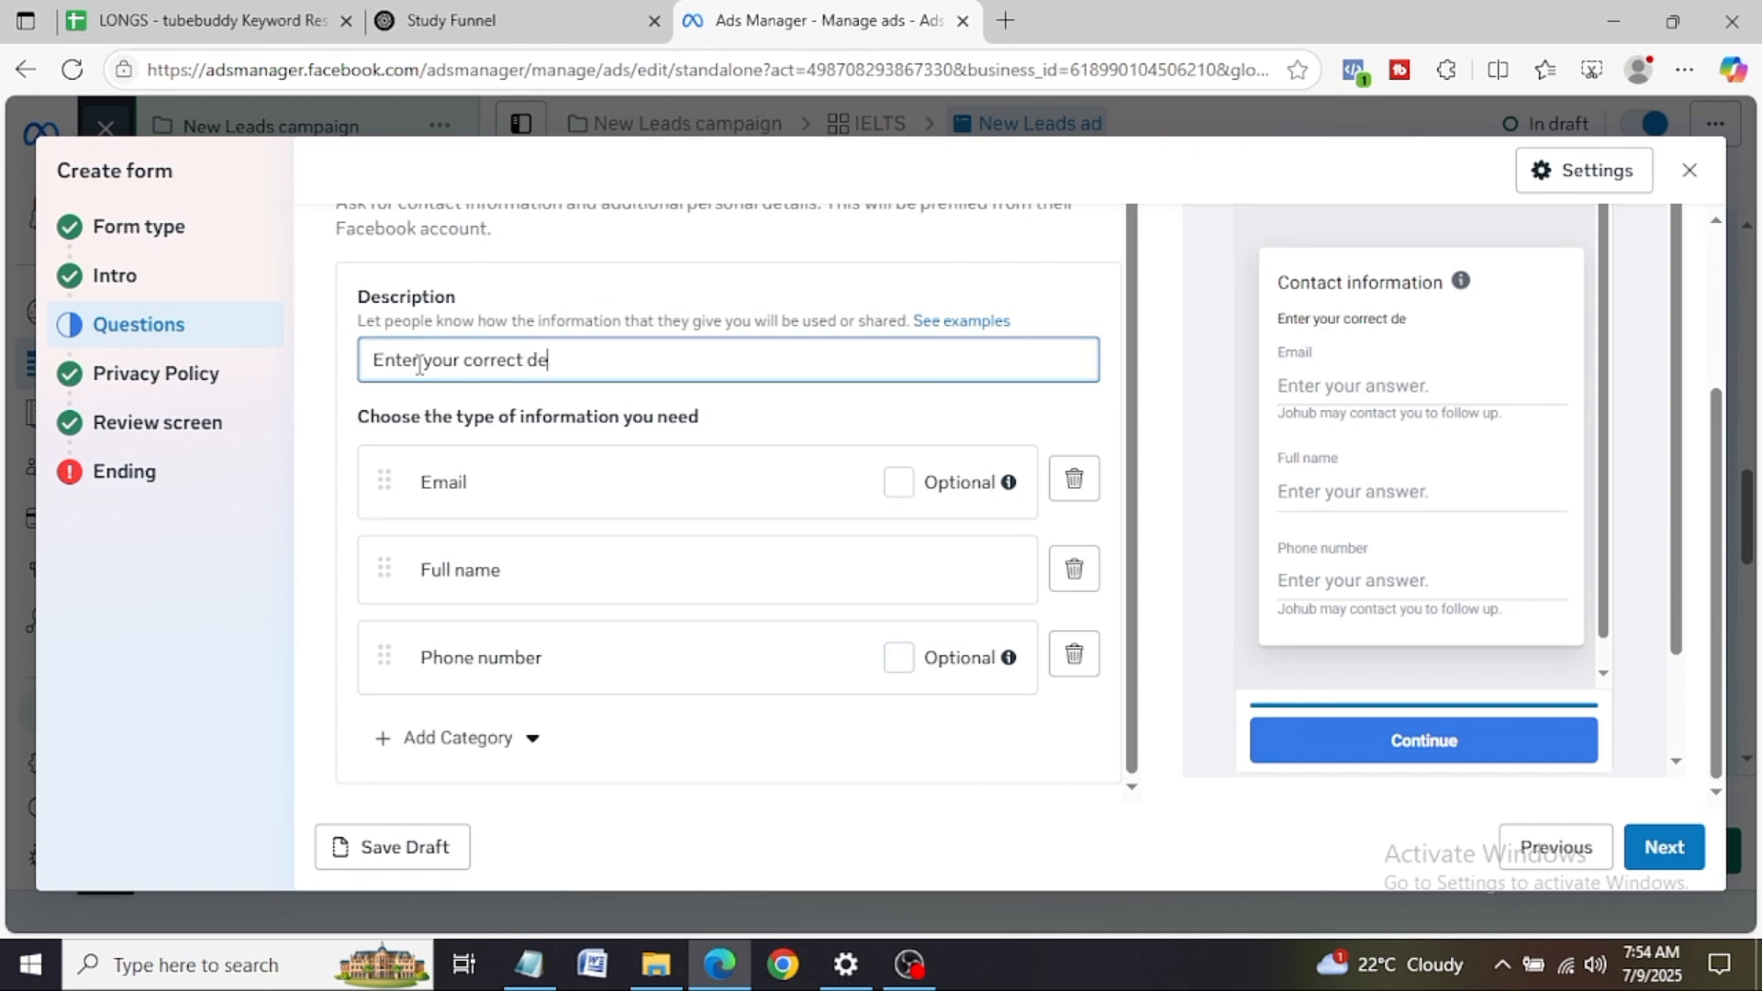
text(tail below )
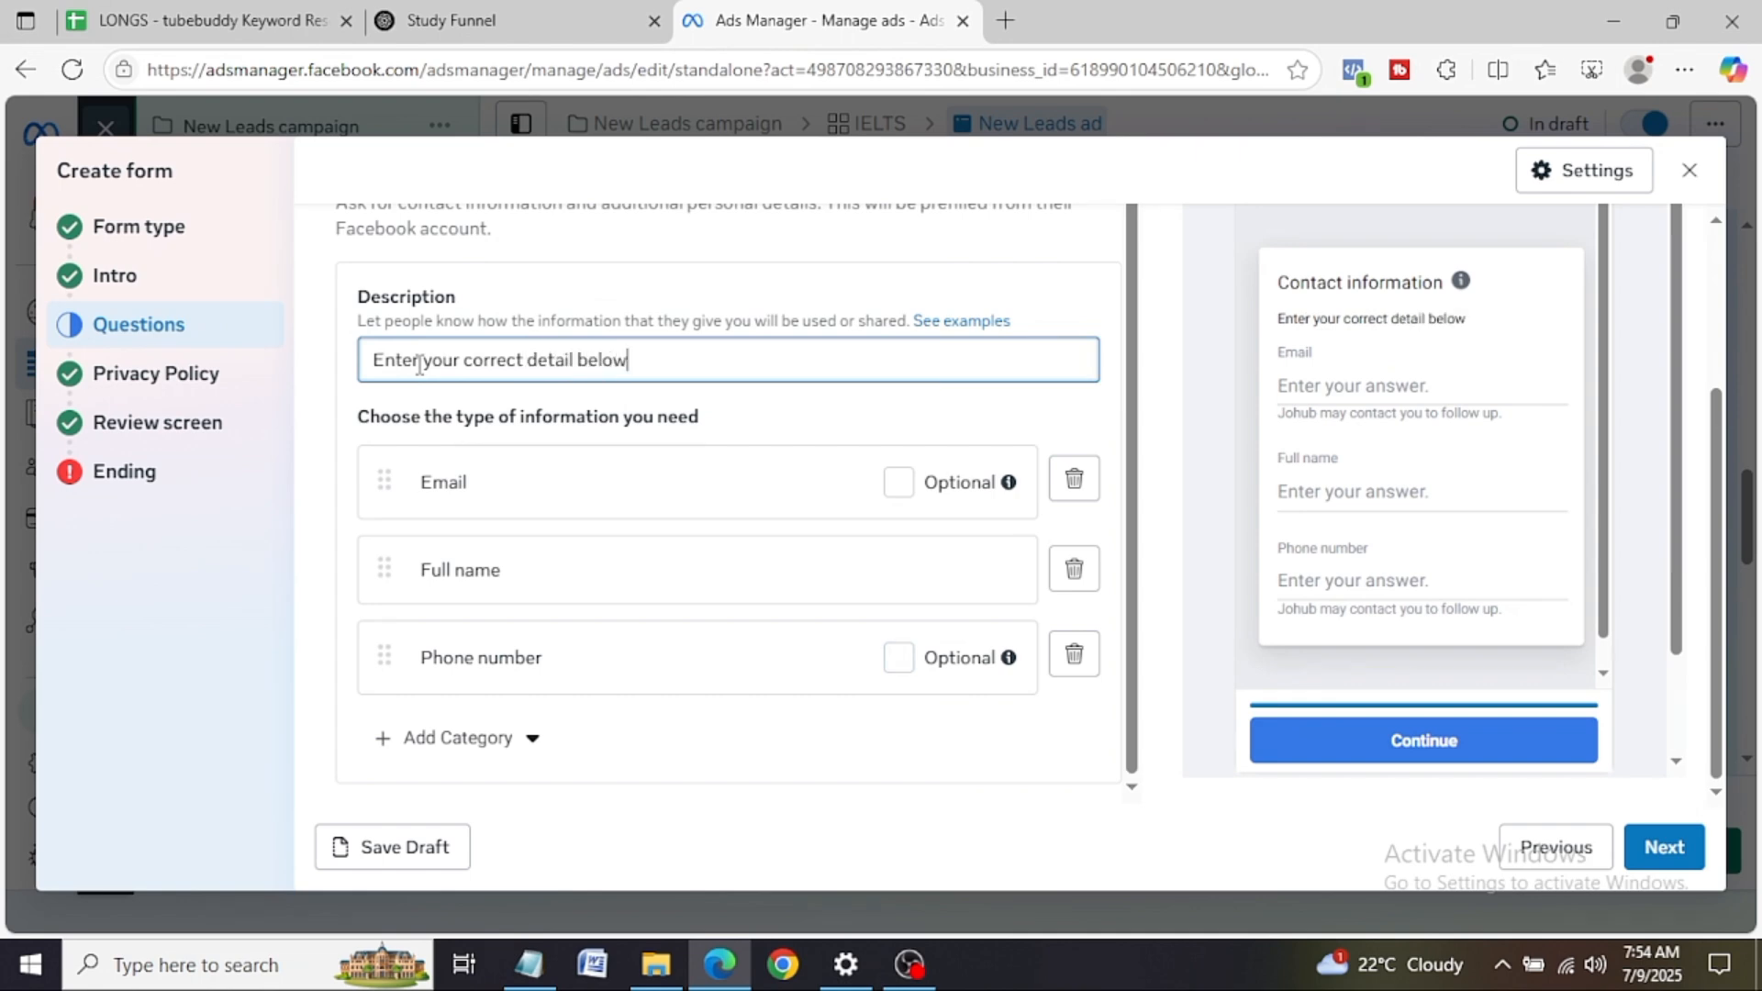
text(and we will)
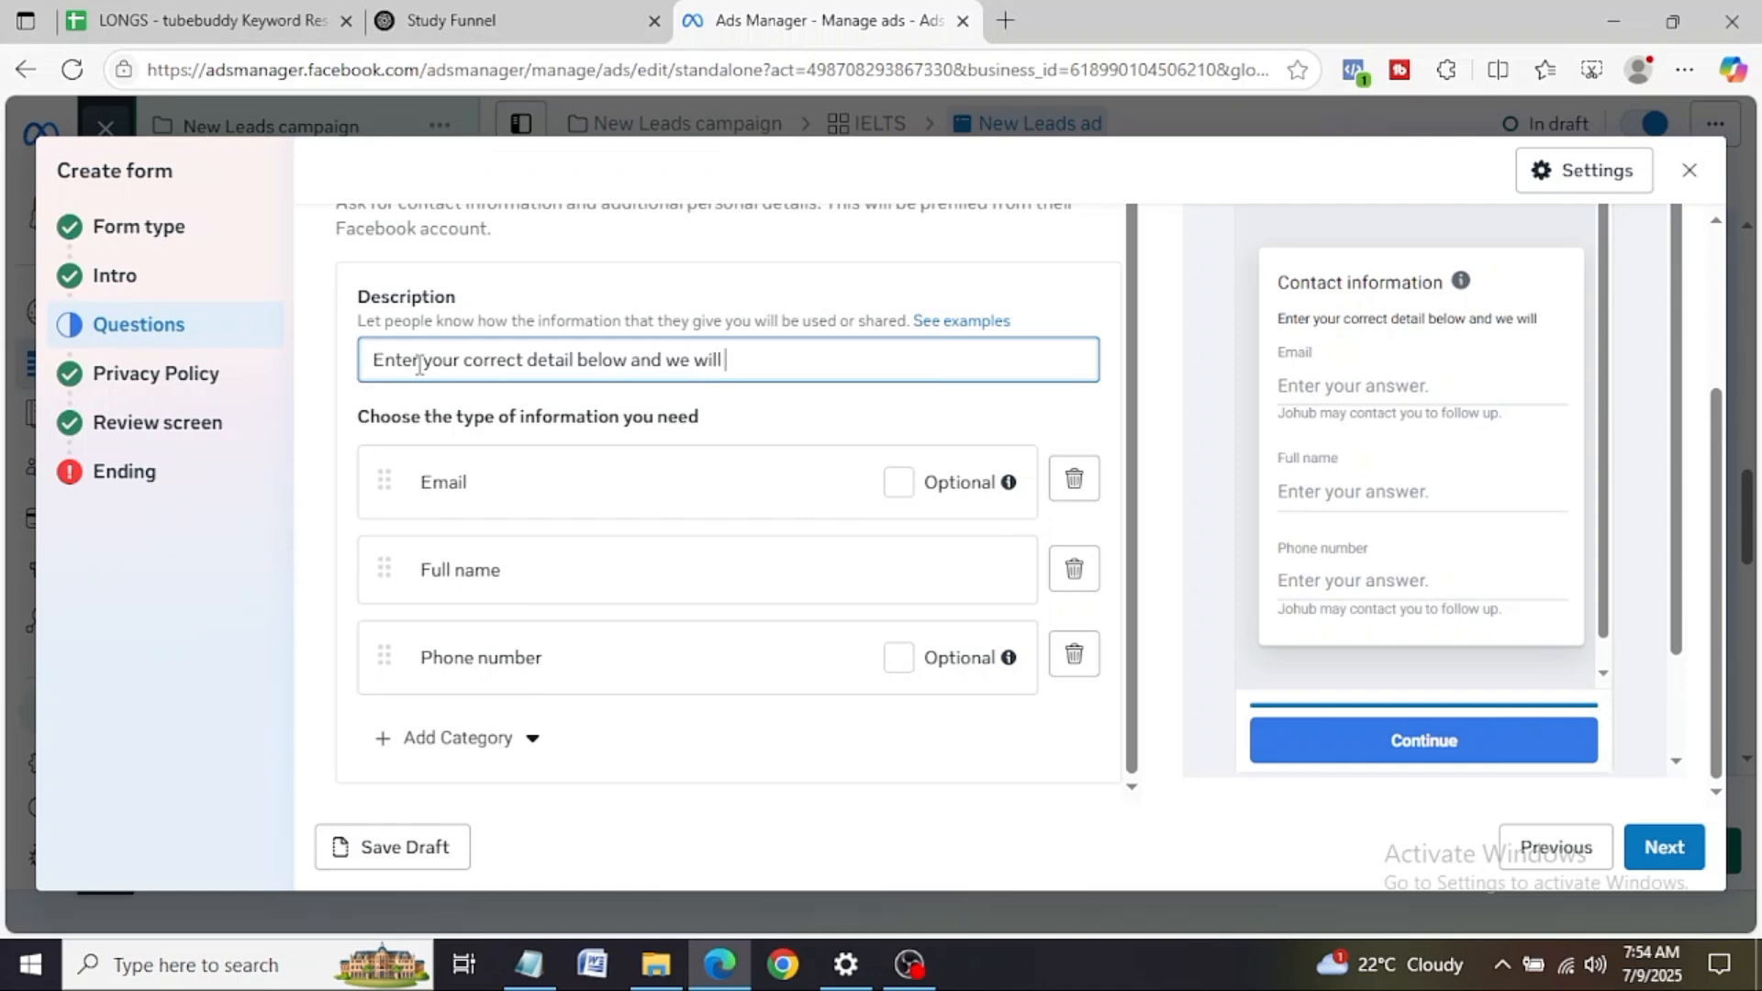
text( give you a call shortly)
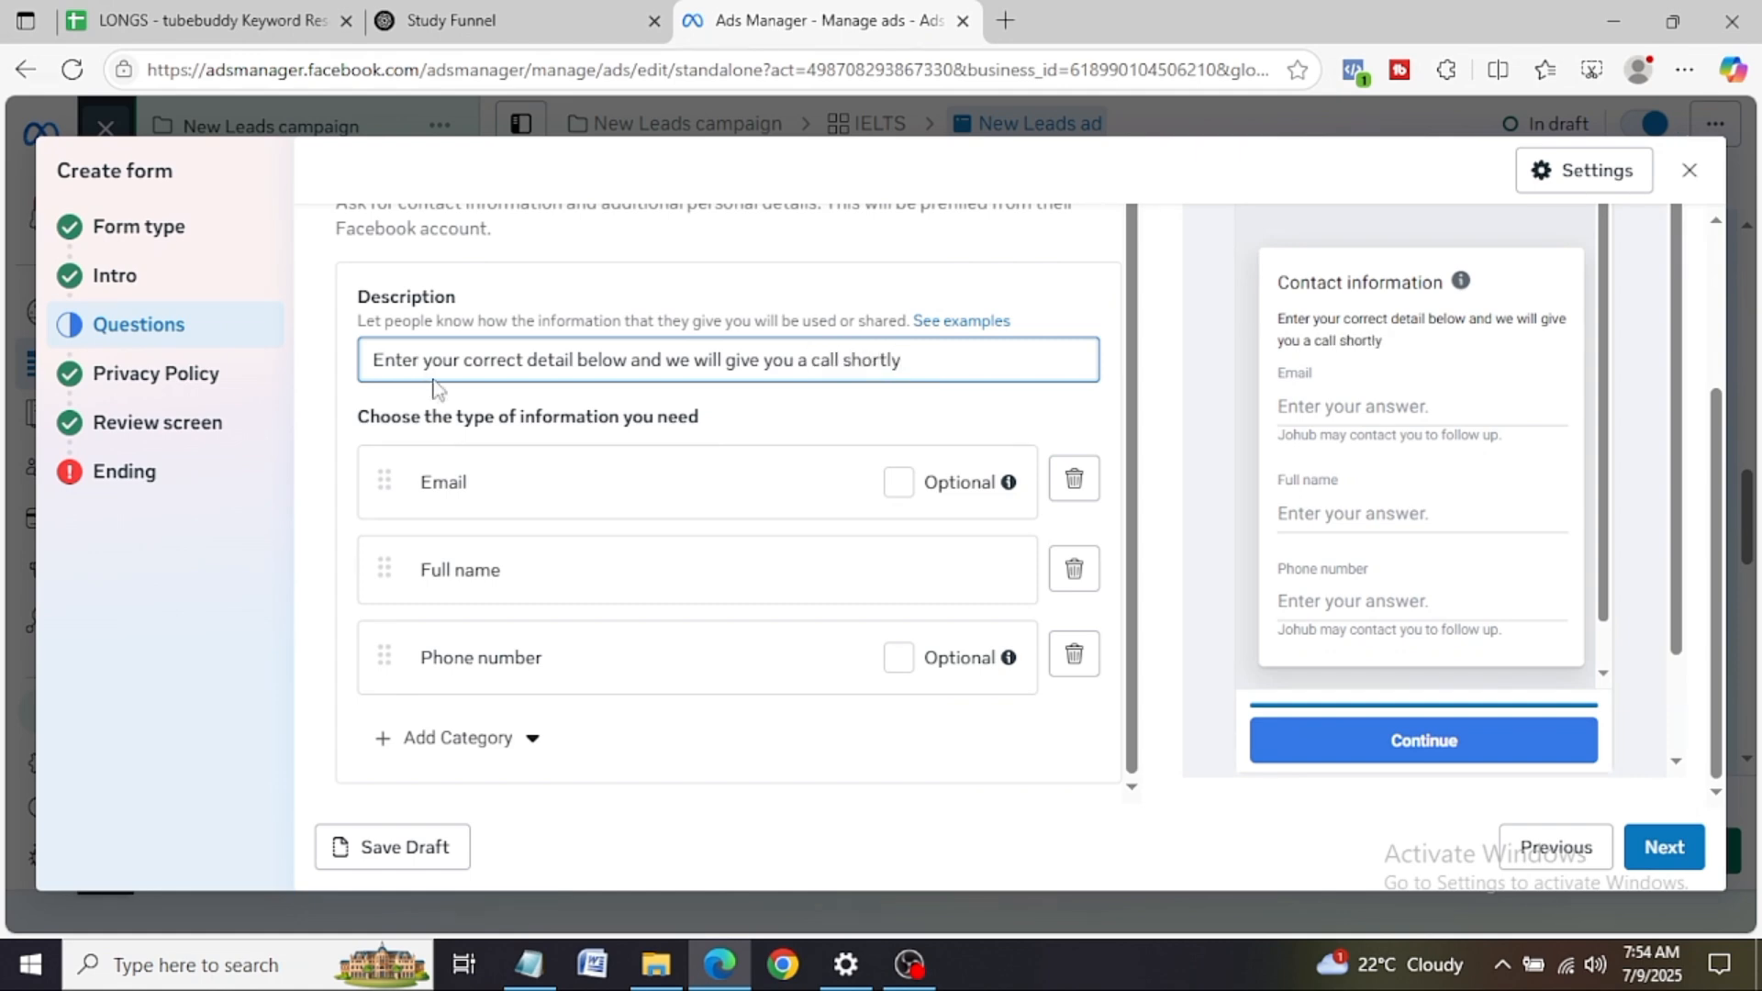
Step: Check the form's Privacy Policy and Ending sections, and review the contact information preview under Questions
click(1683, 861)
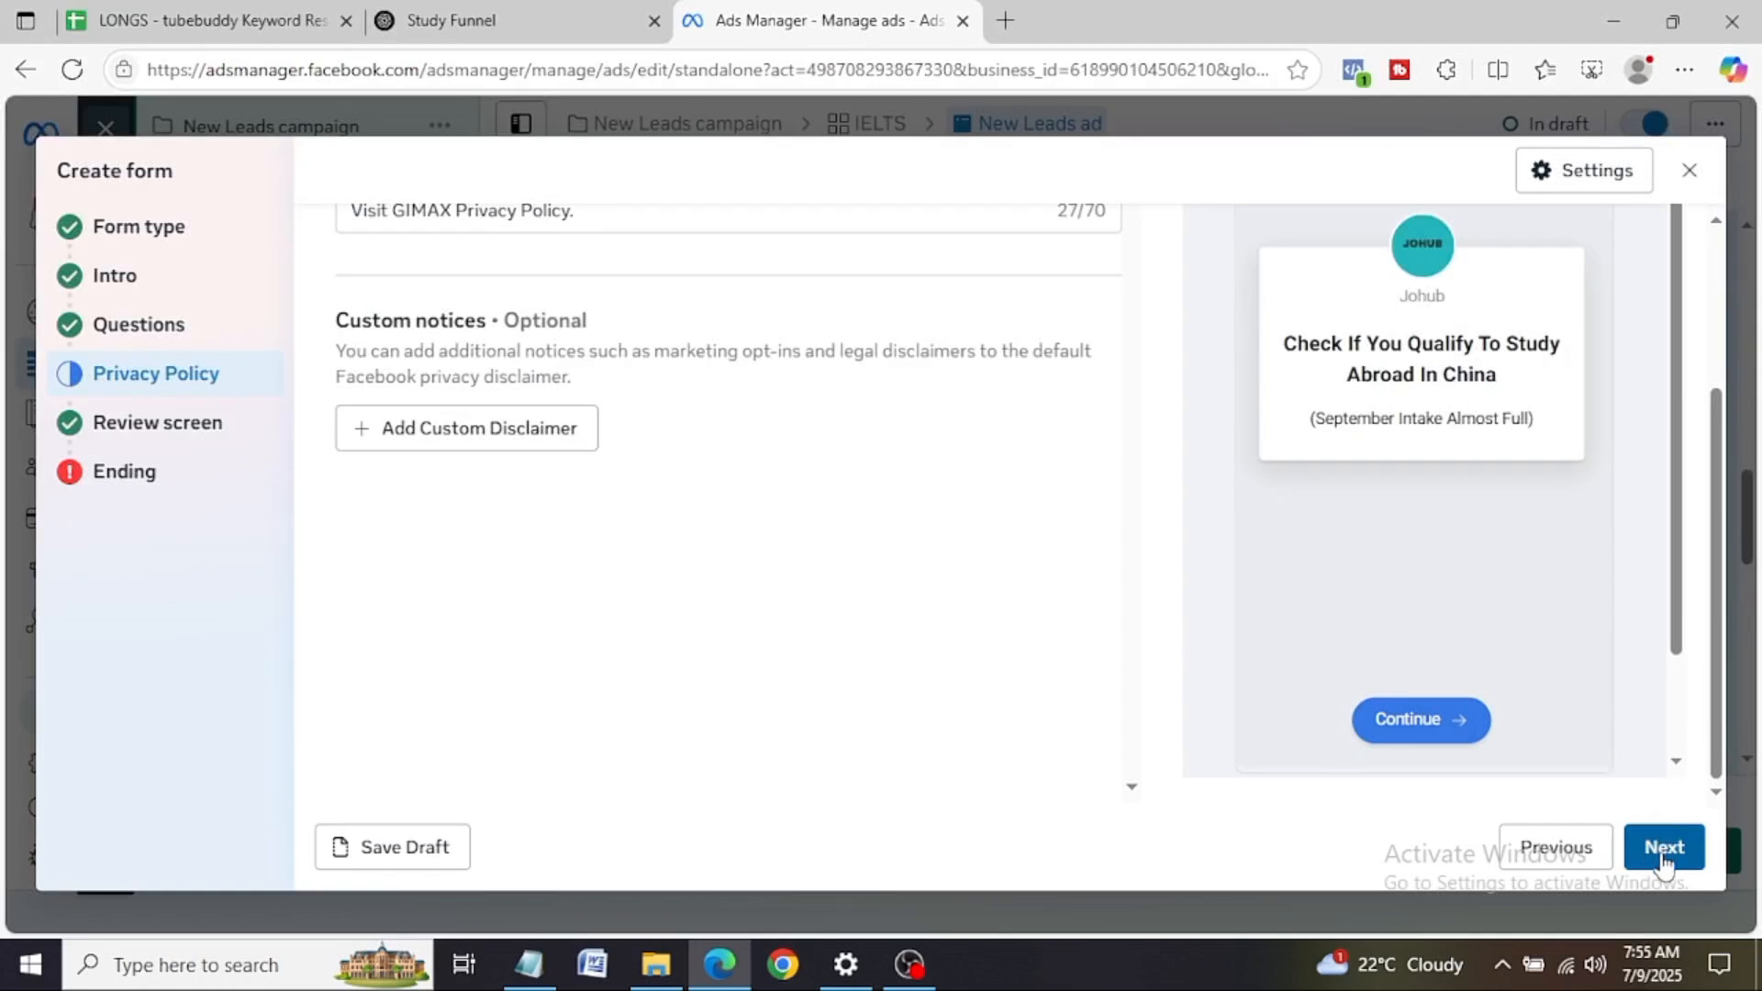
click(122, 486)
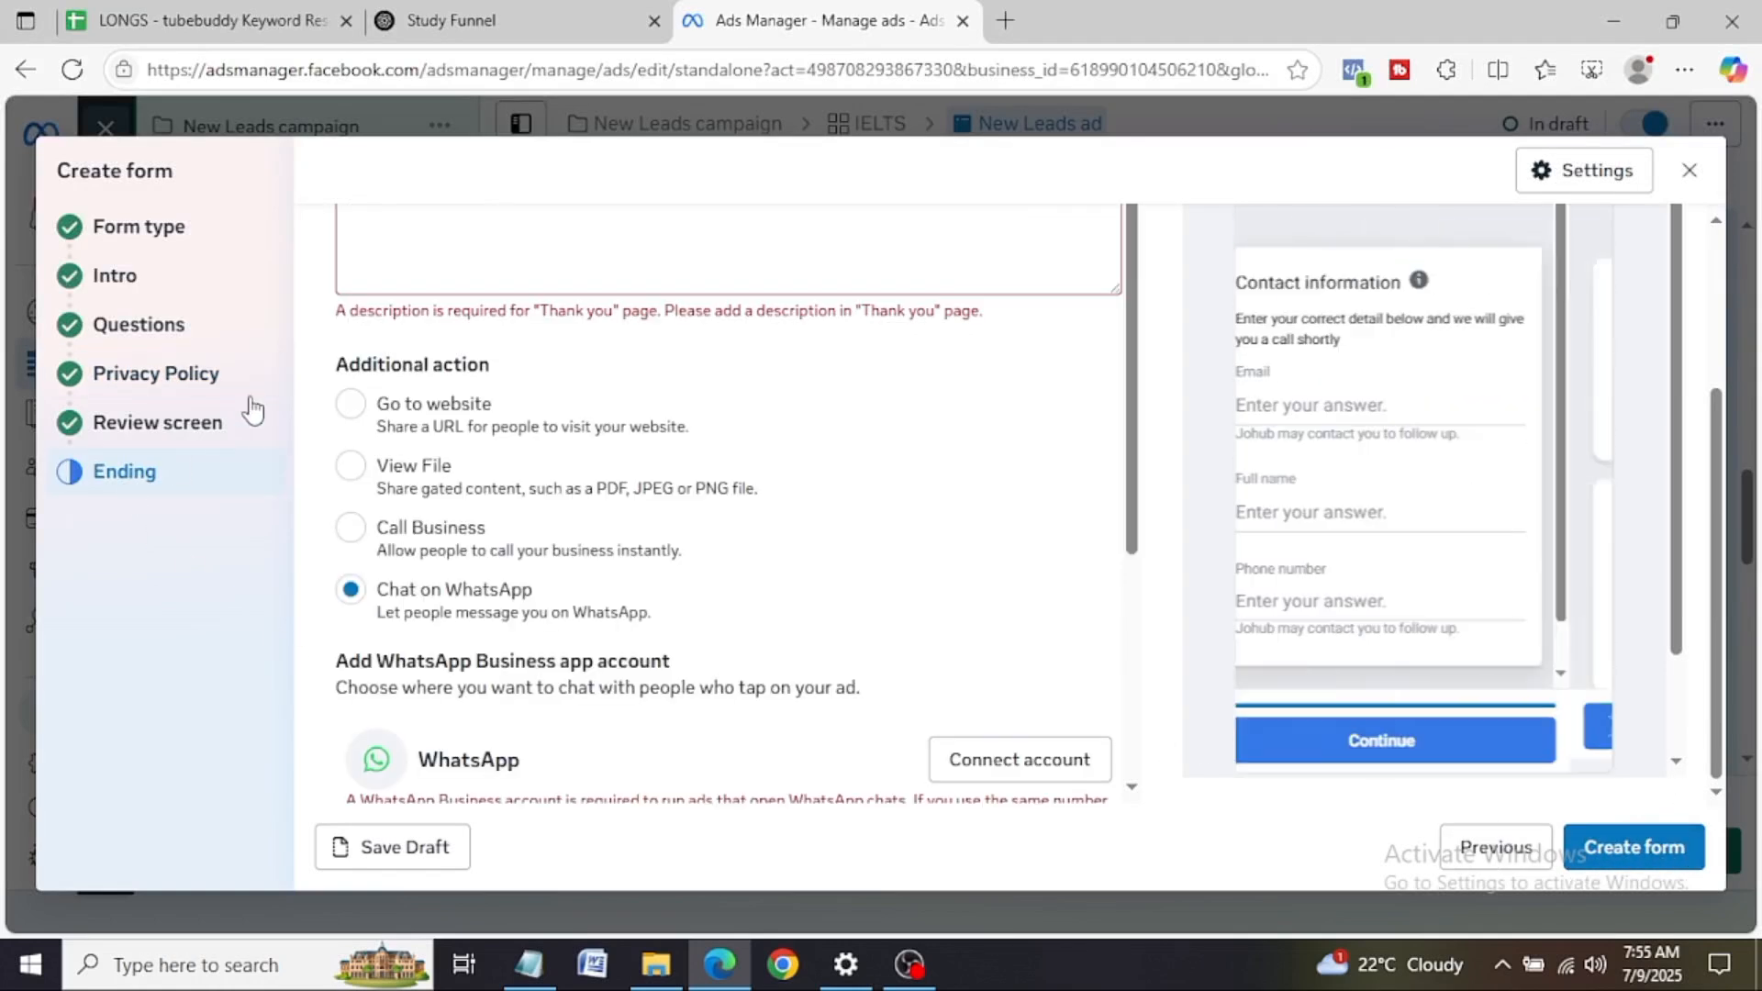
click(156, 338)
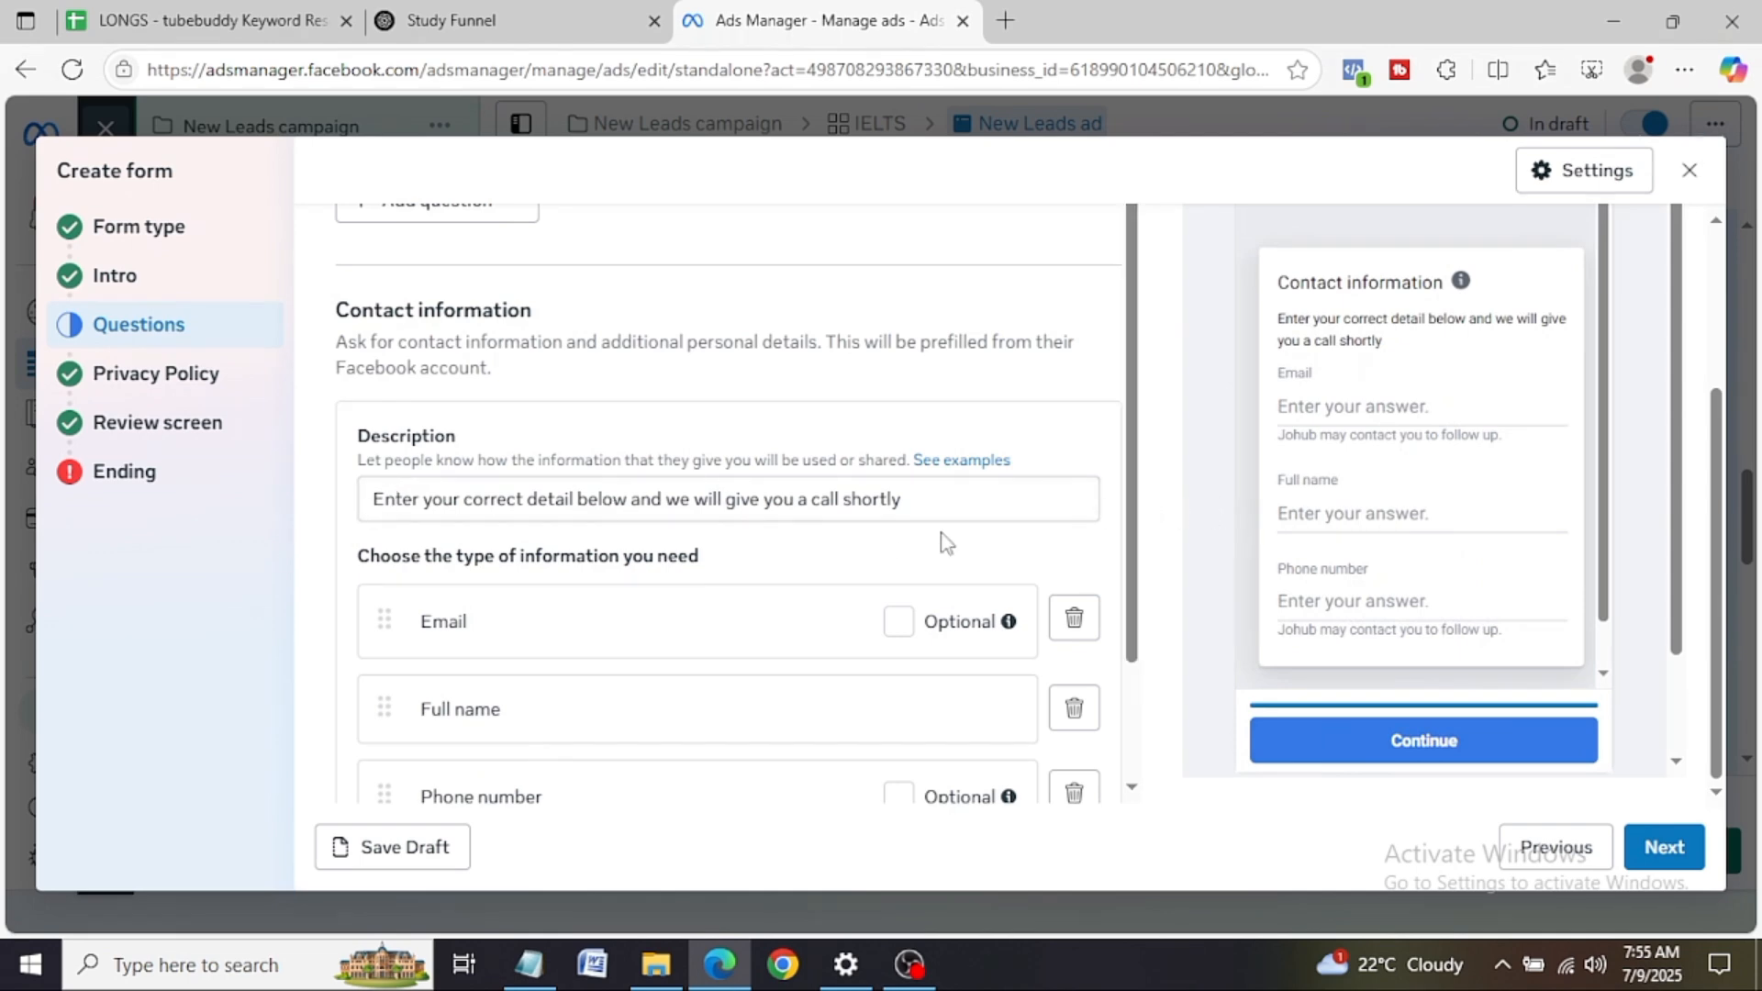
drag(1278, 282, 1458, 633)
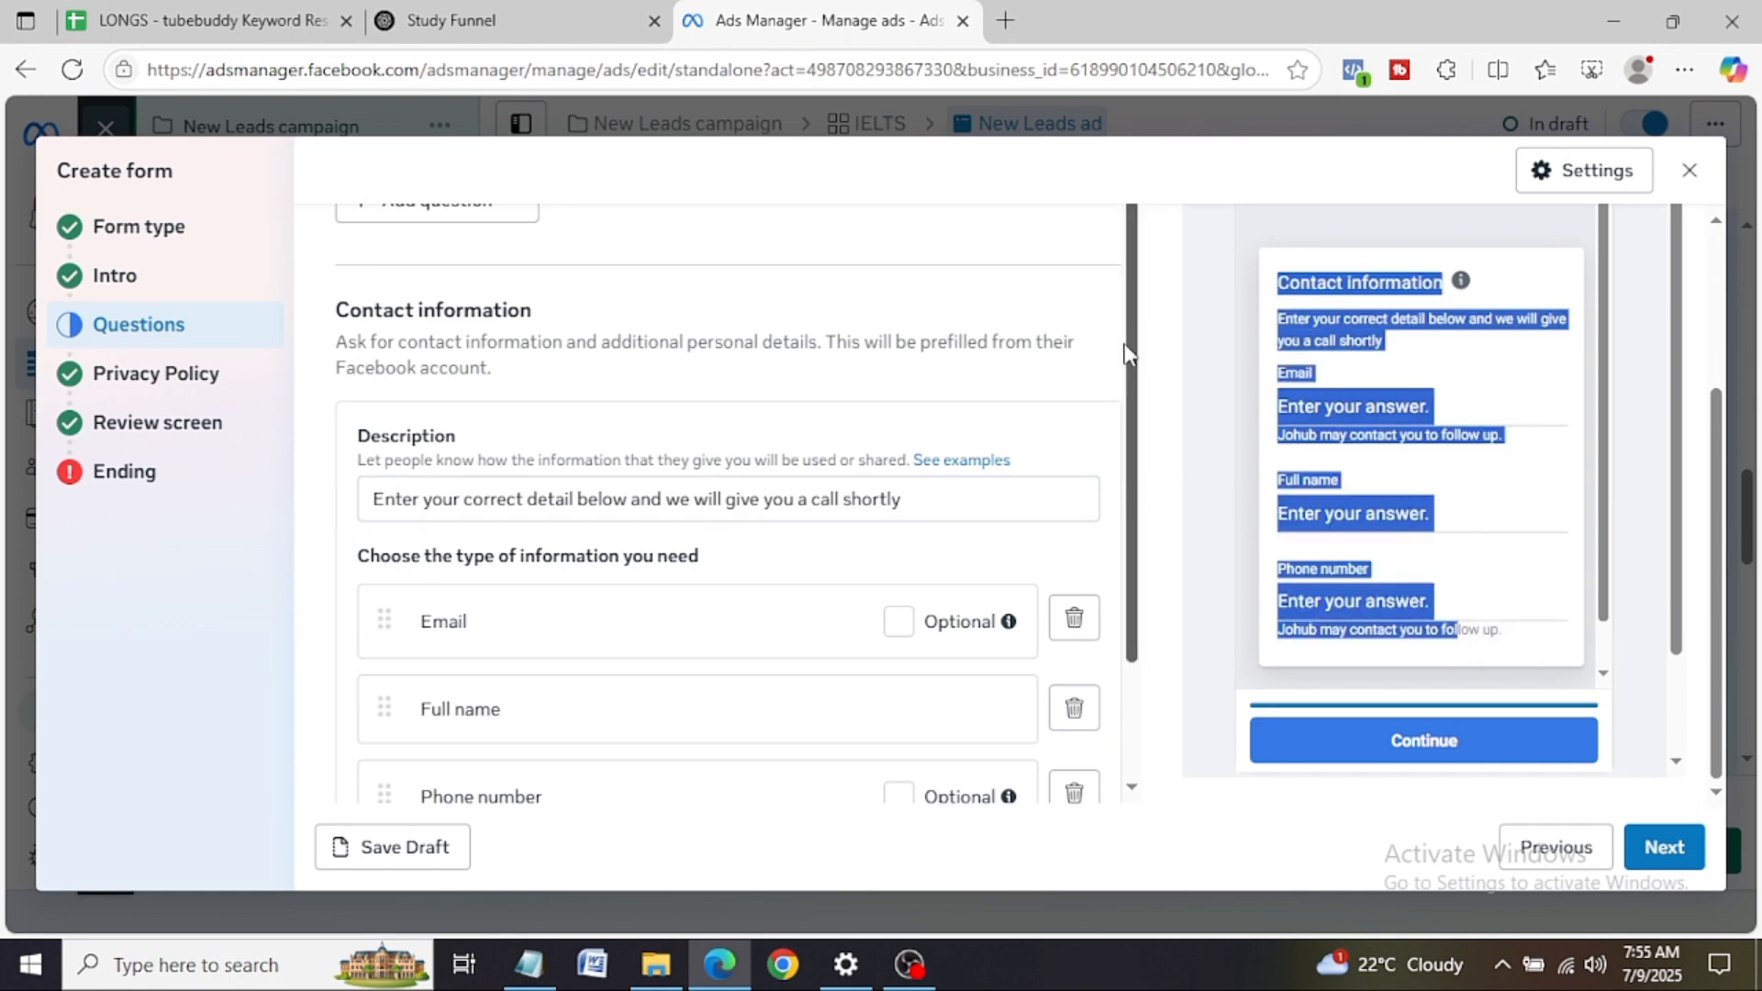
Step: Add a multiple-choice question reading "Do you have an International Passport or plan to get one within 2 months?", copied from the ChatGPT conversation
drag(1721, 555, 1726, 369)
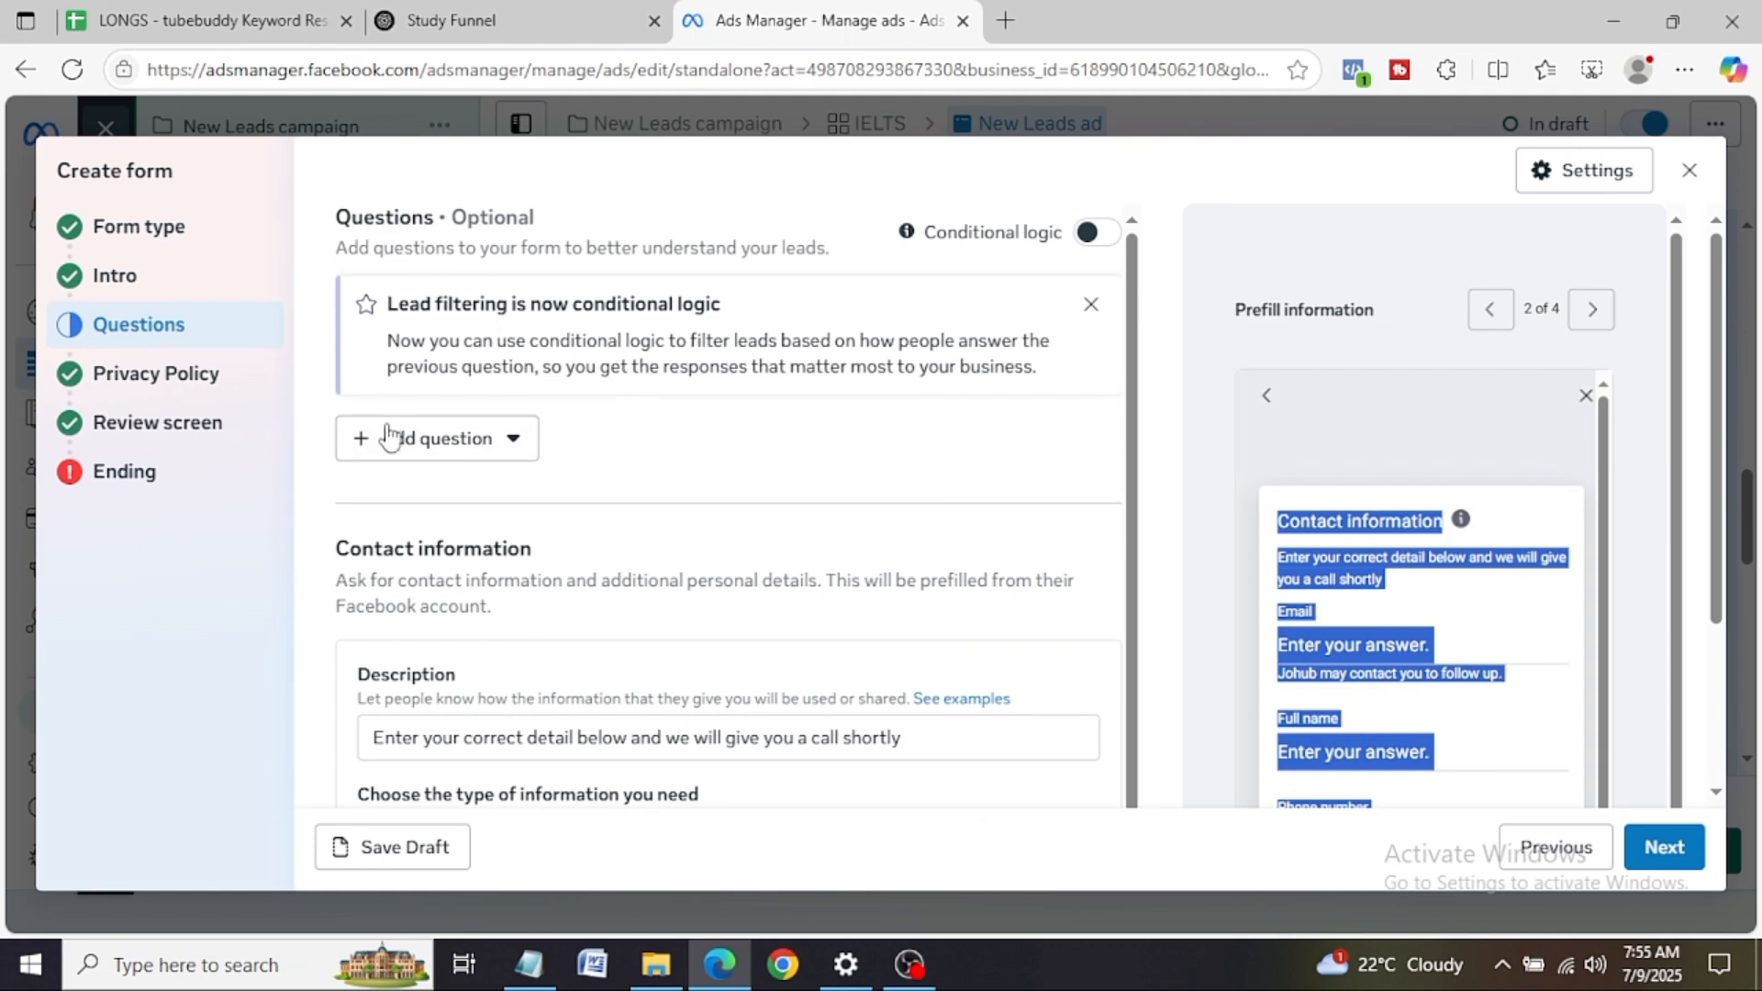
click(413, 444)
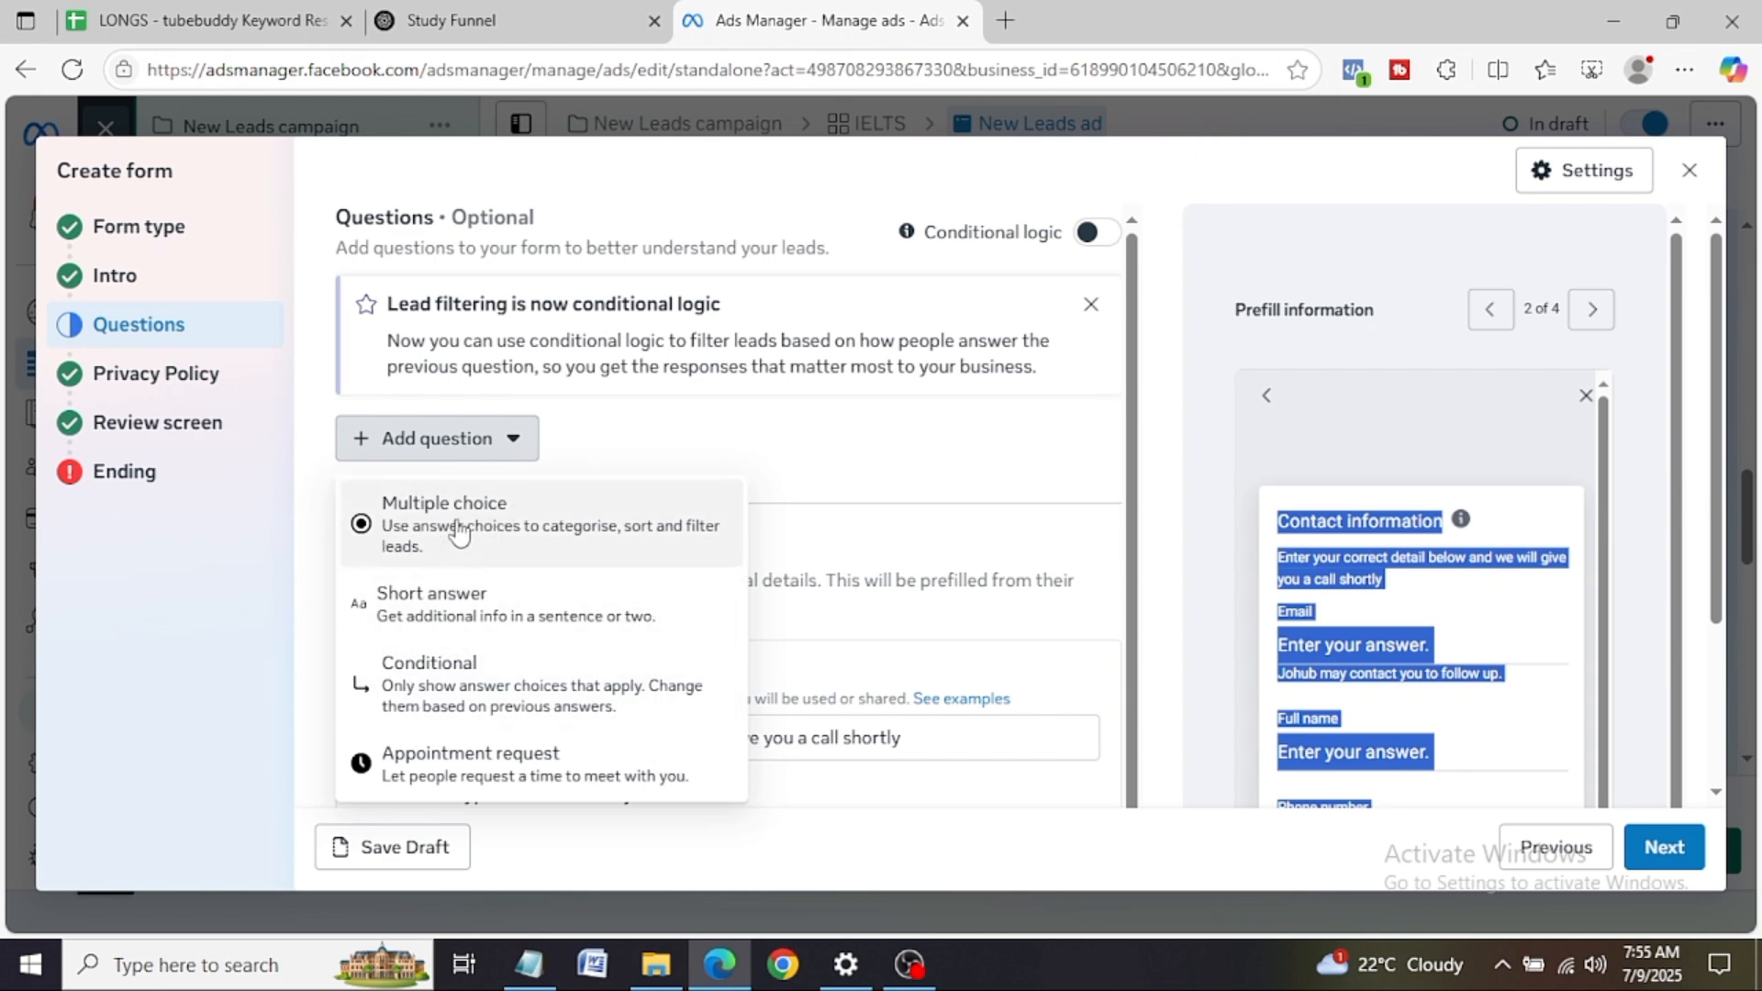
click(511, 522)
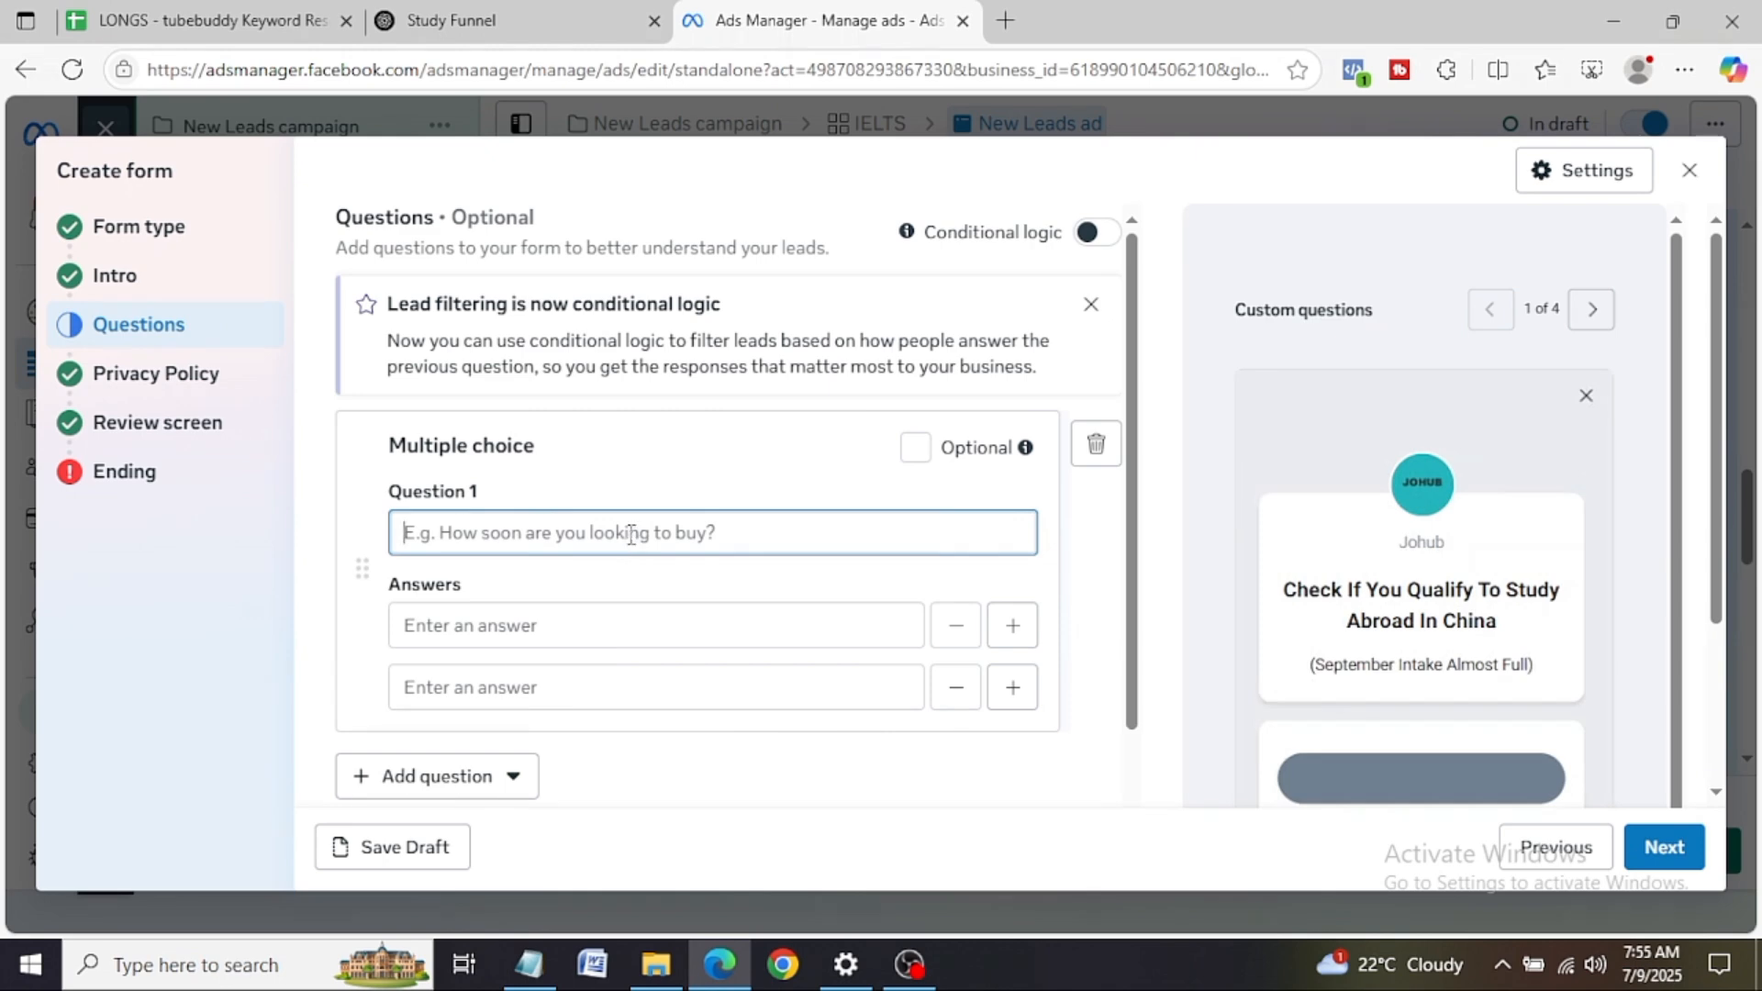
click(542, 2)
click(769, 450)
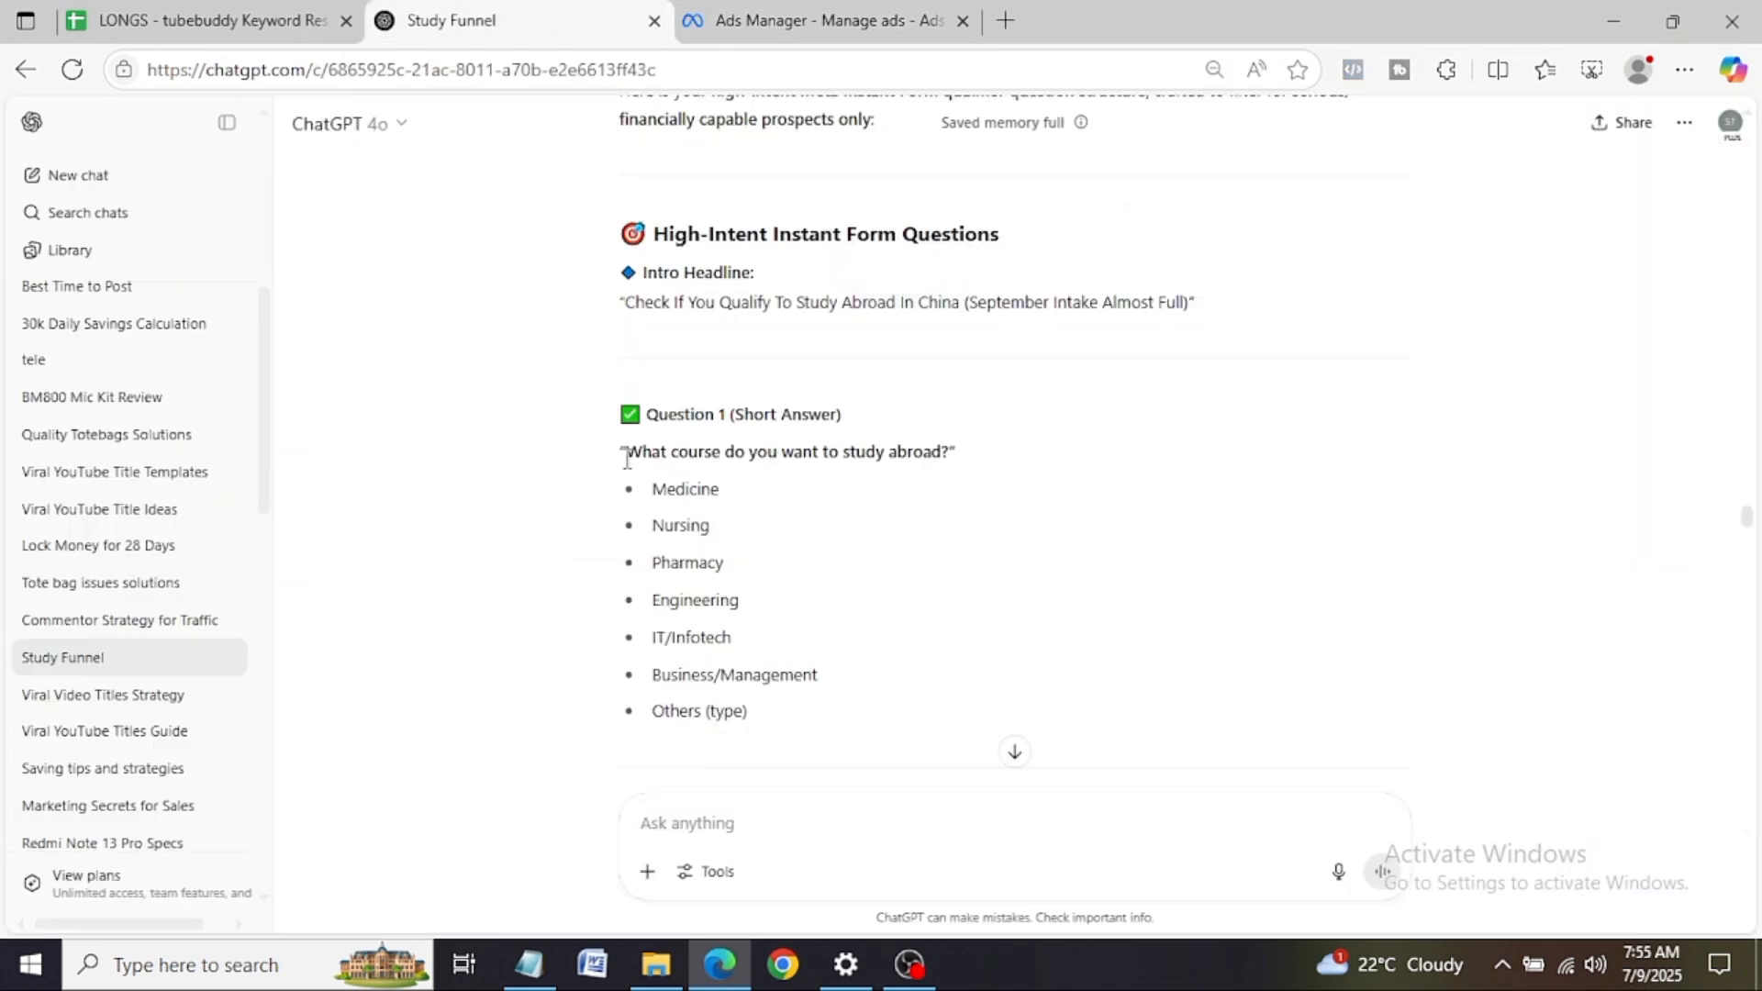
drag(626, 450, 838, 452)
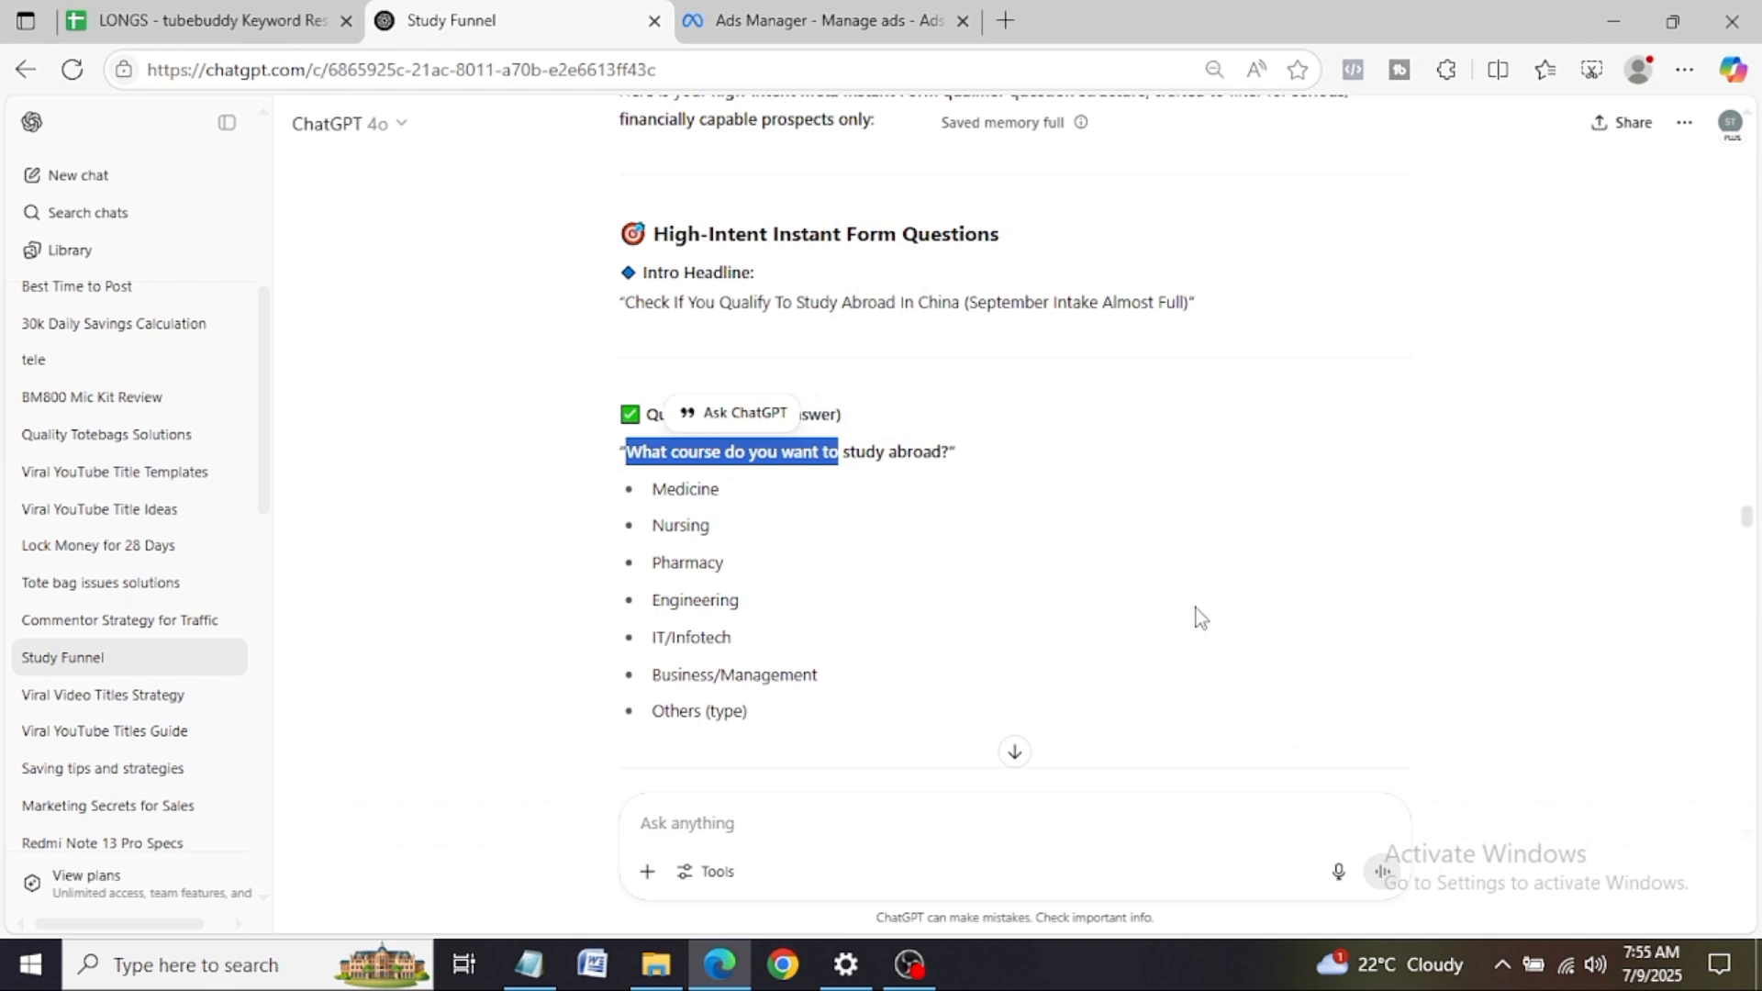
scroll(1141, 641, down, 4)
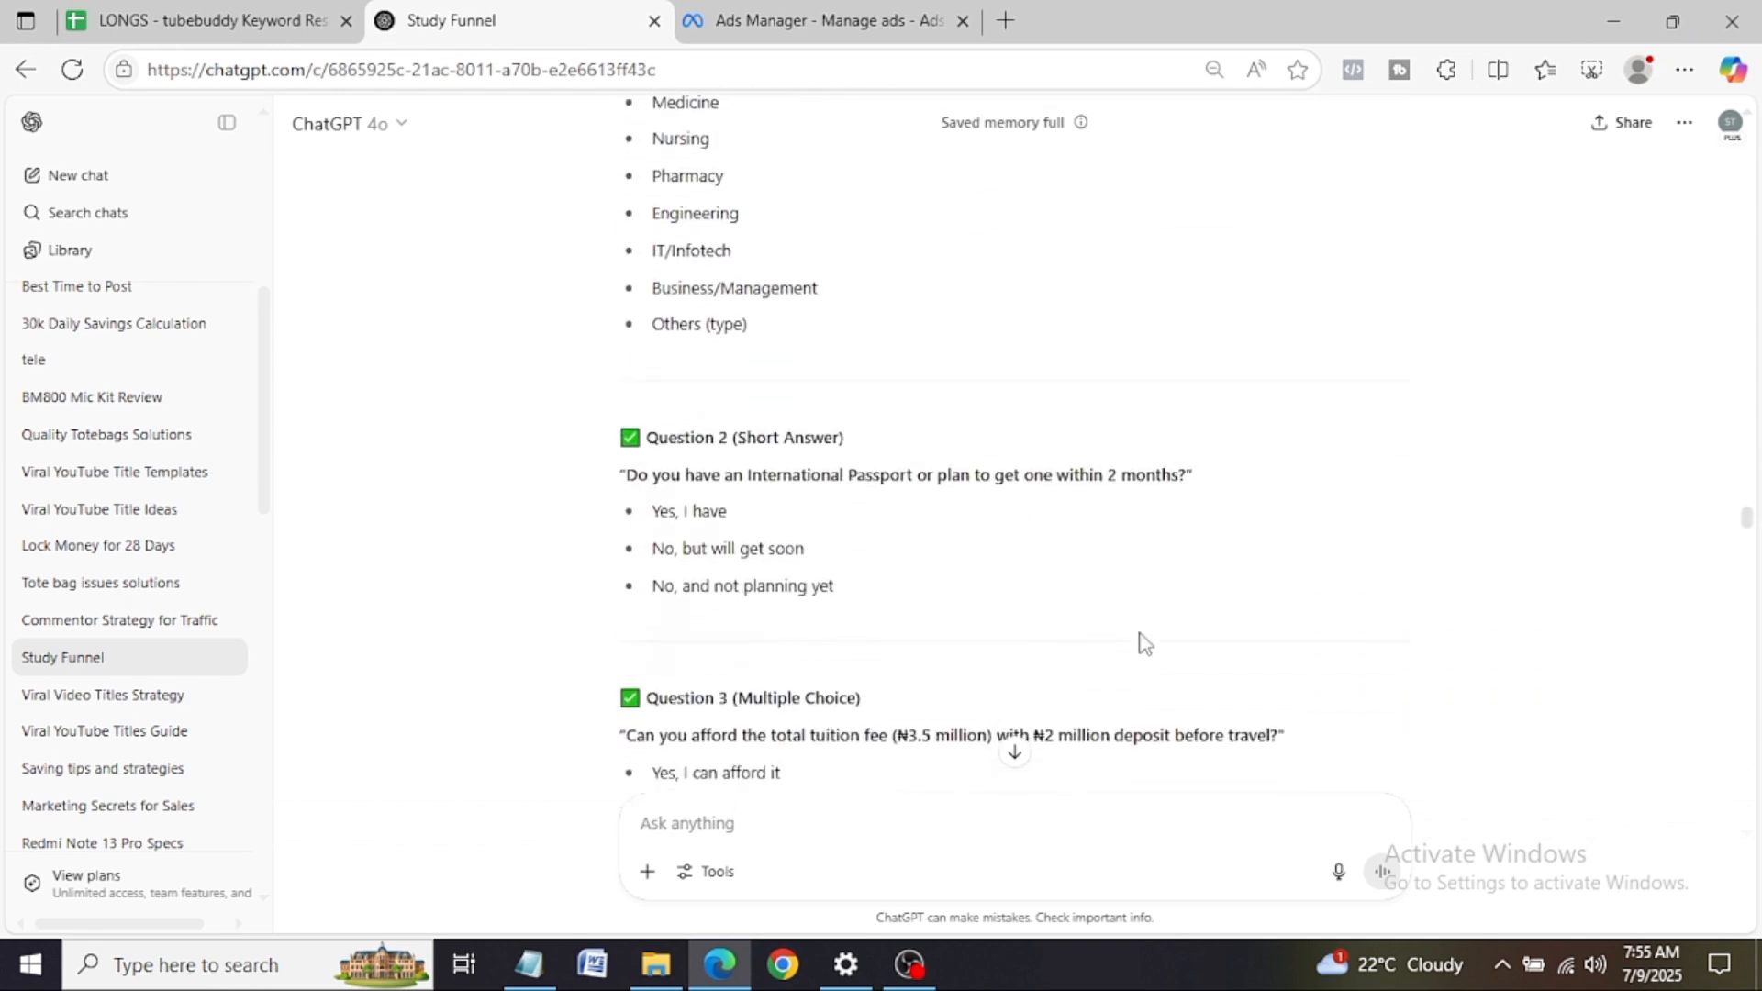
click(627, 477)
shift+click(1197, 465)
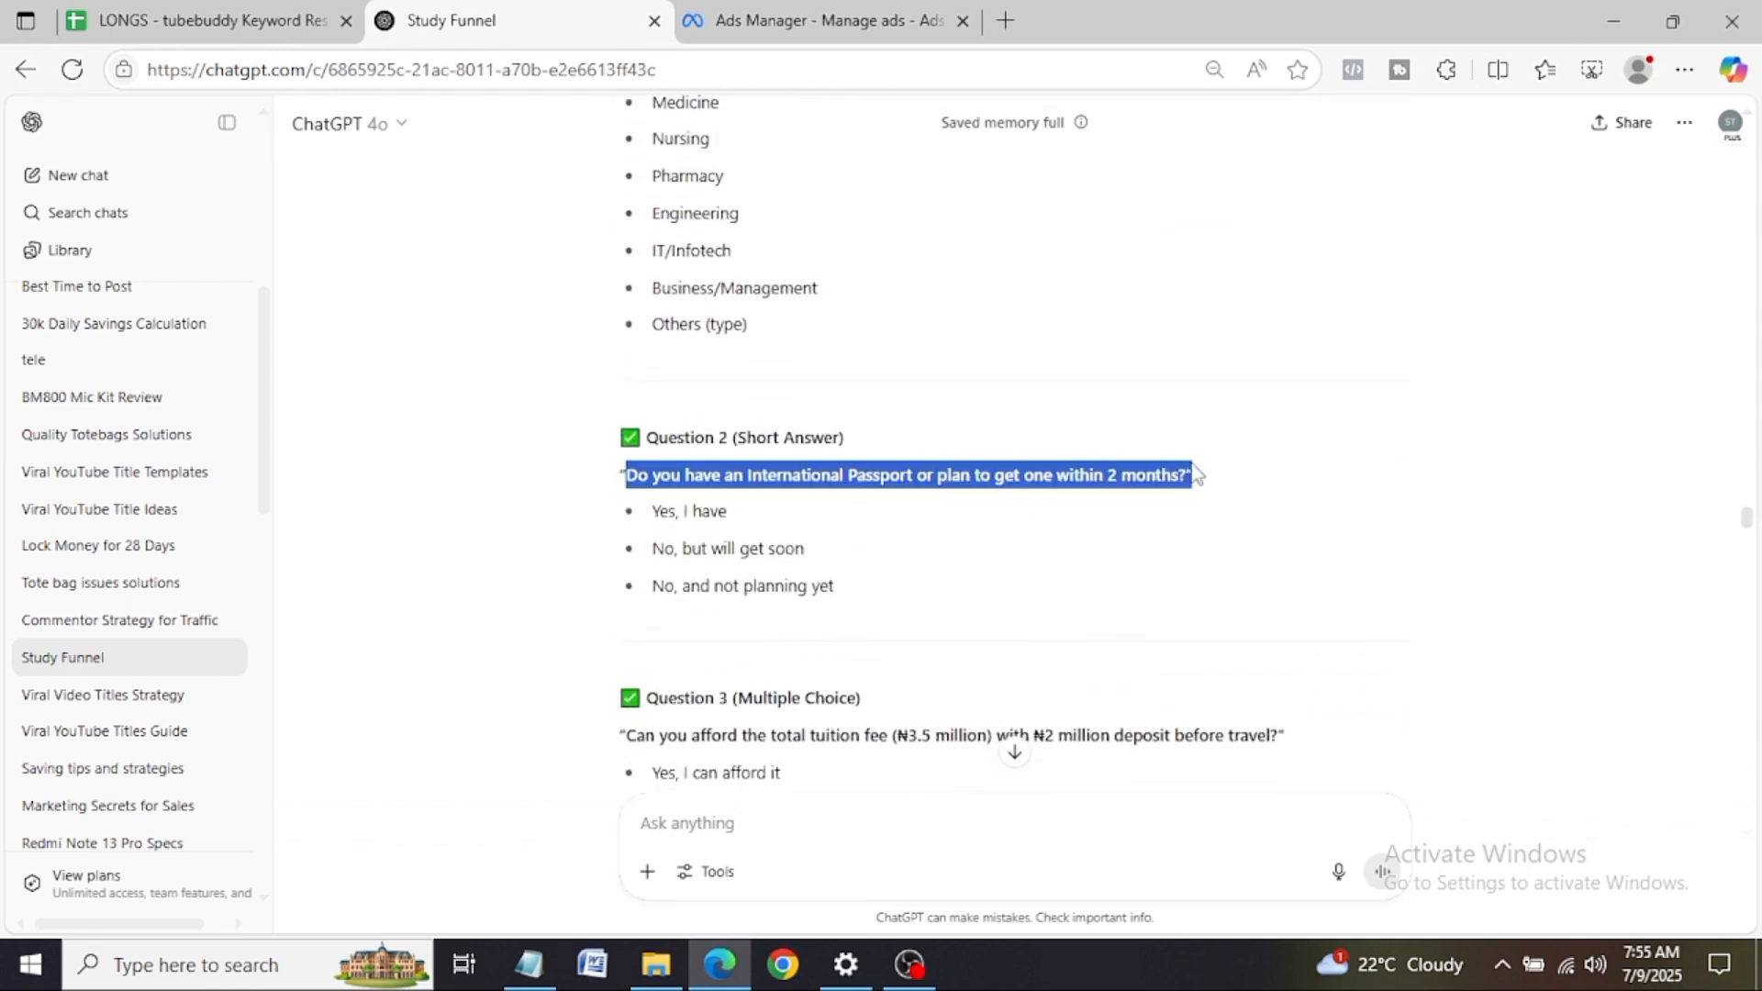
key(ctrl+Tab)
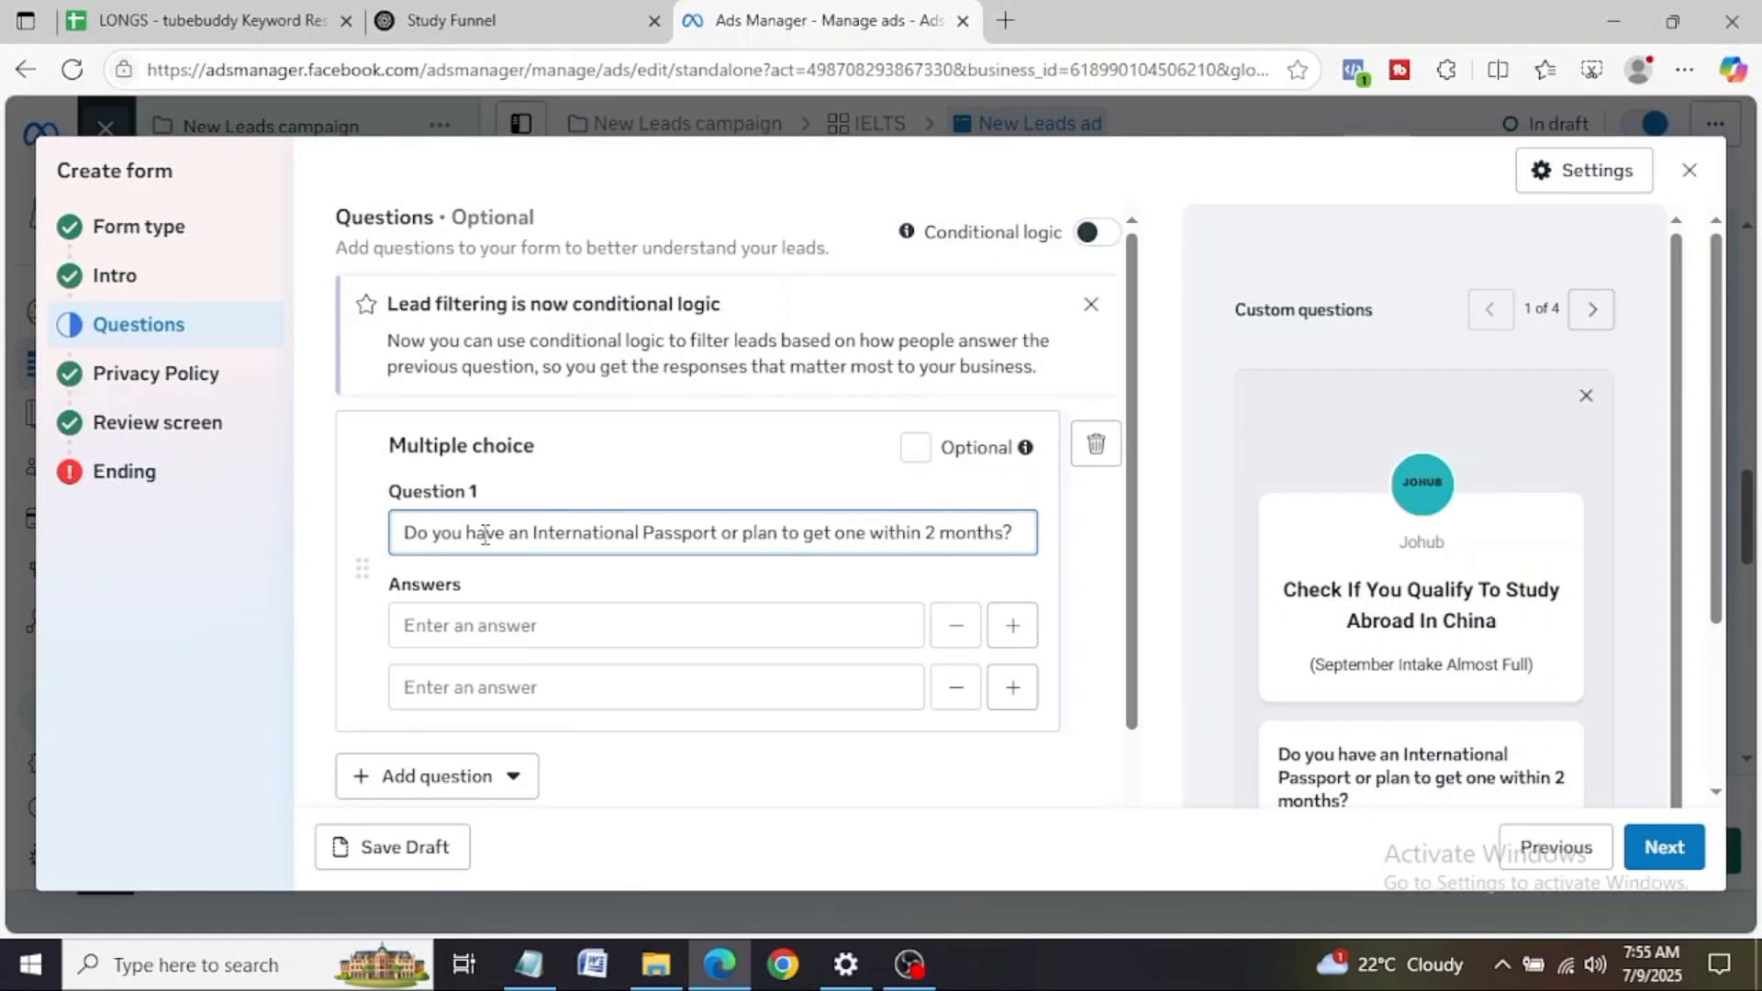
Step: Enter "Yes" and "no" as the first two answers to the passport question
click(462, 633)
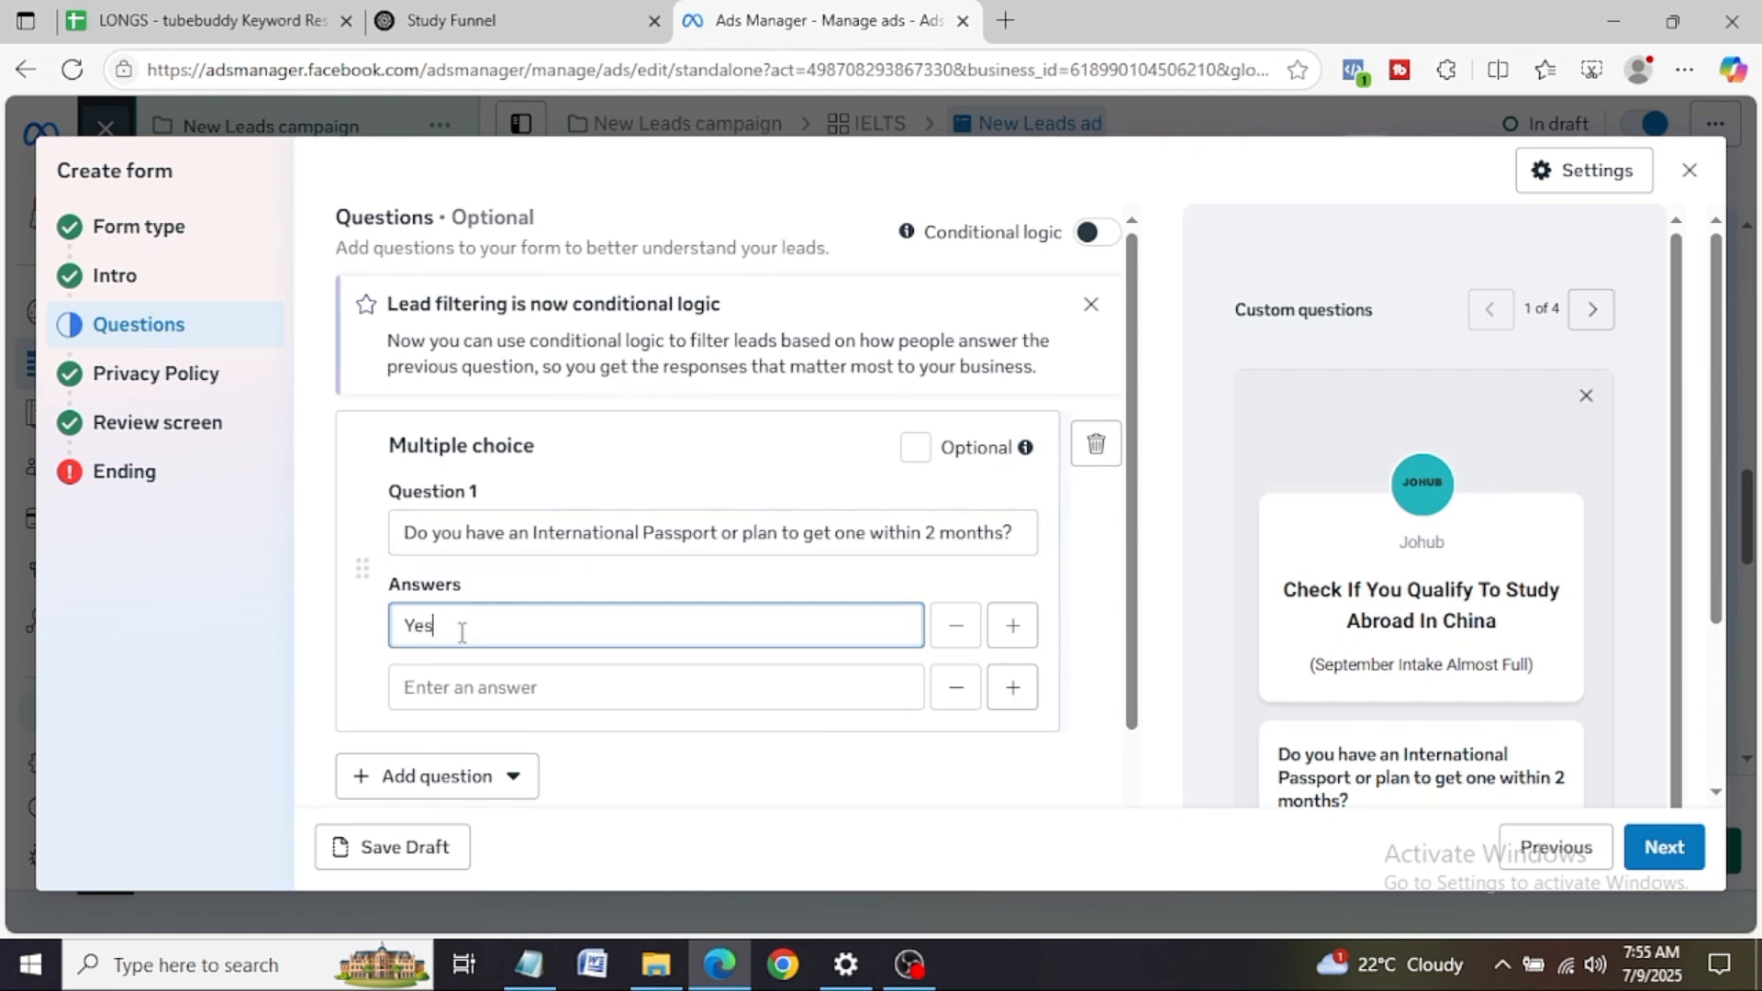
click(469, 696)
text(no)
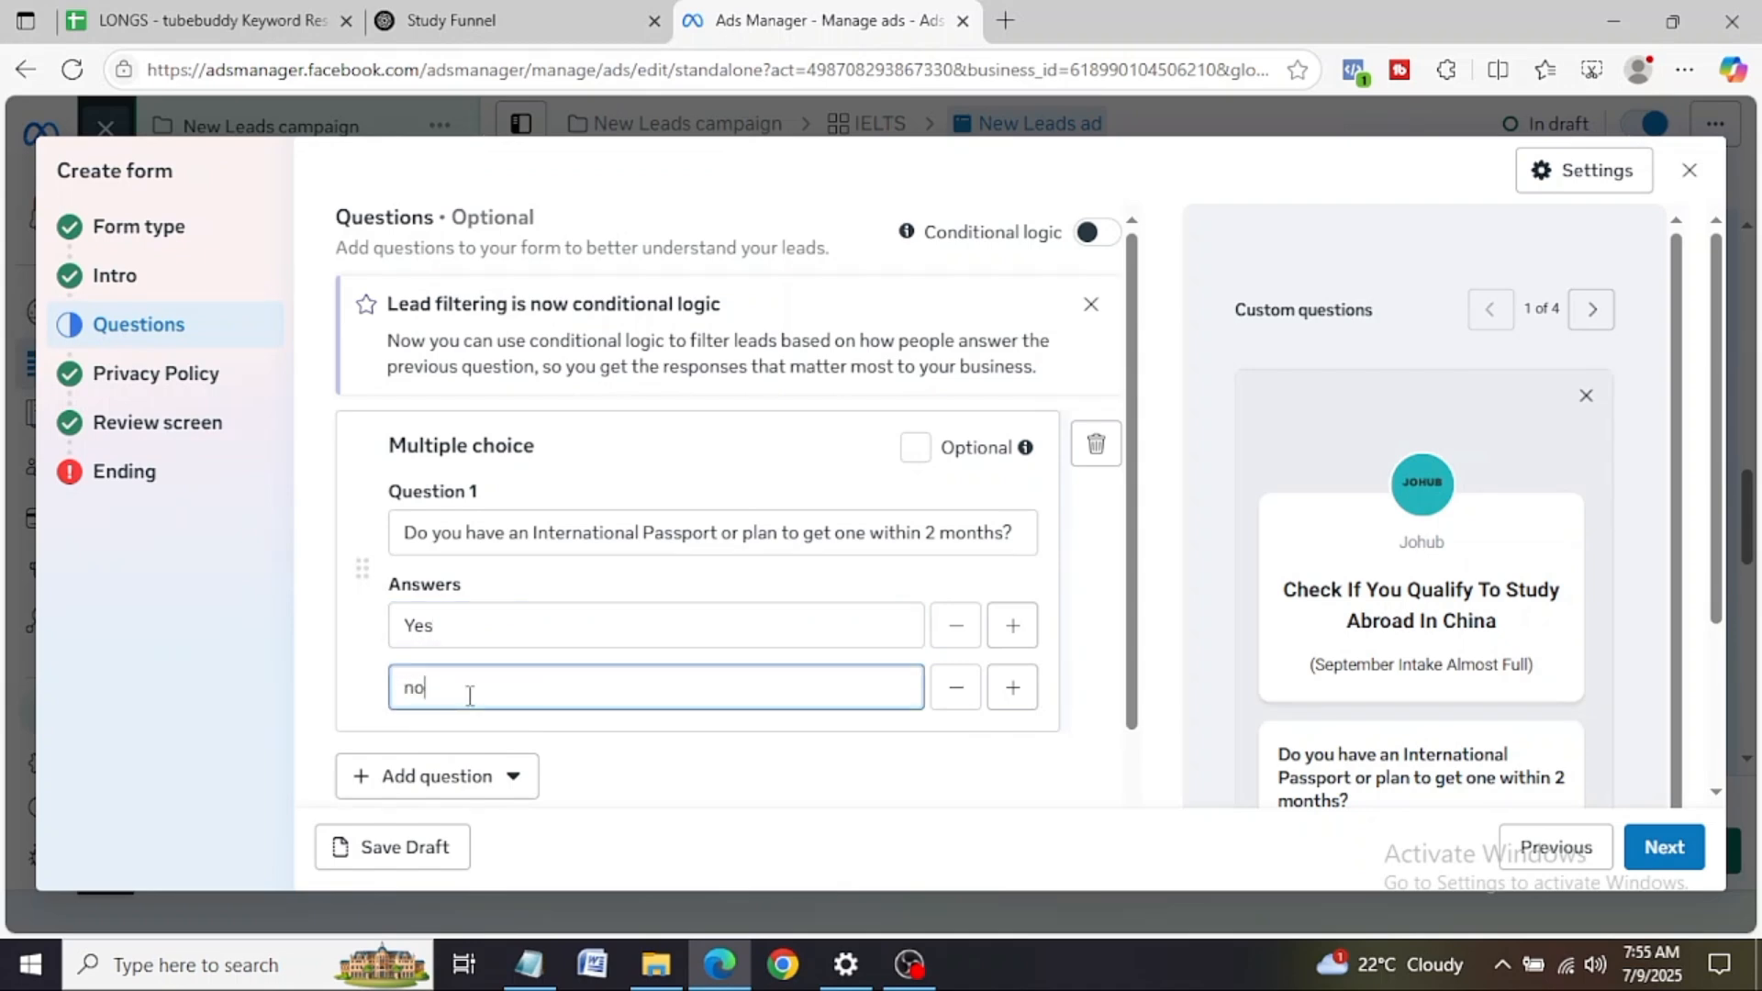
Step: Add a third answer to the passport question, "No, and not planning yet", copied from the ChatGPT conversation
click(1014, 697)
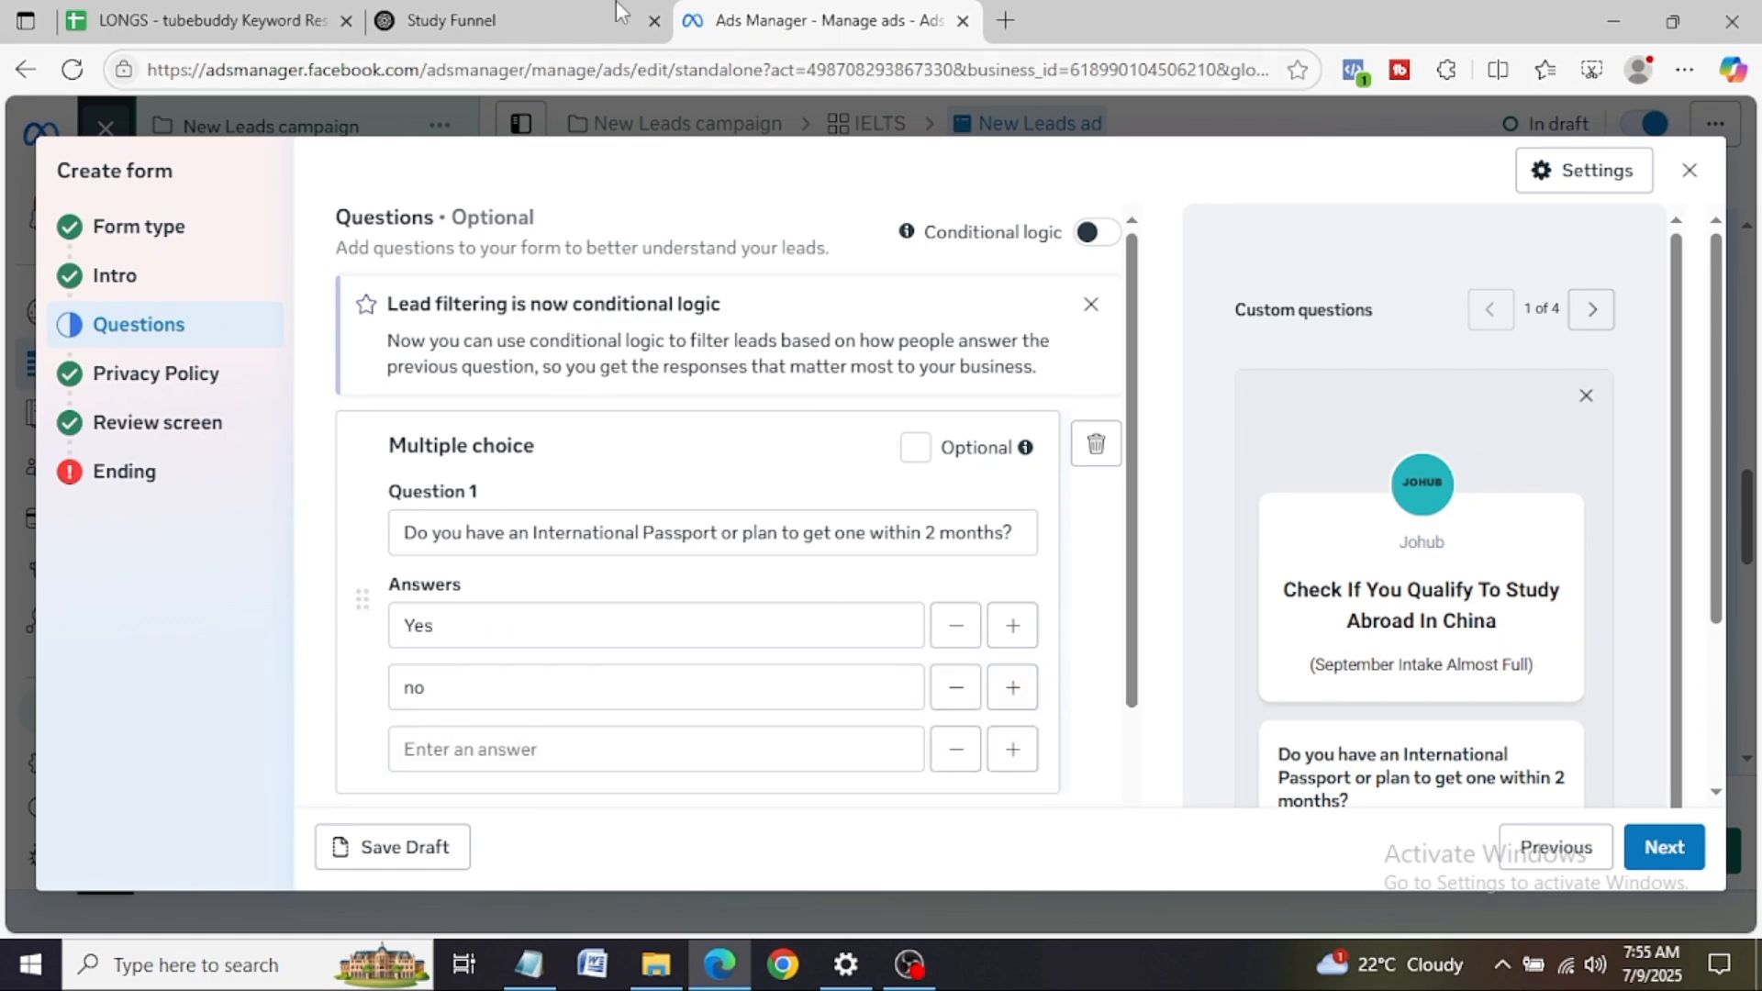
click(525, 19)
click(774, 552)
drag(852, 587, 659, 605)
key(ctrl+c)
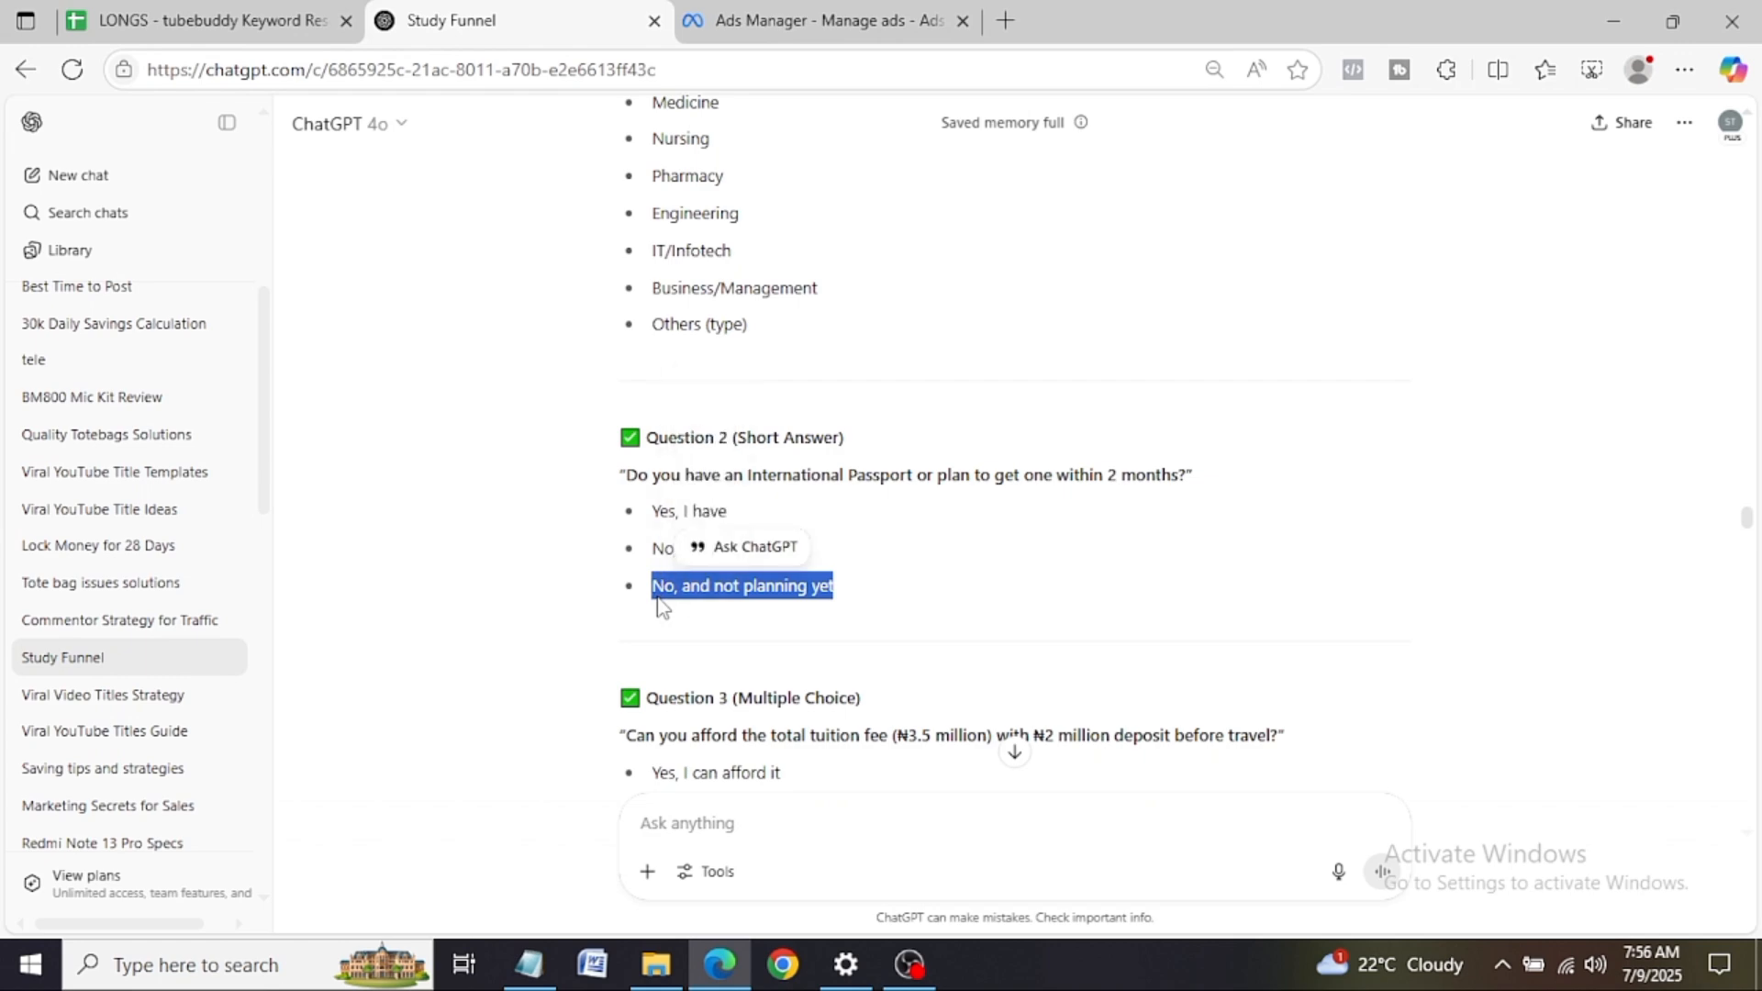
click(721, 22)
click(471, 763)
key(ctrl+v)
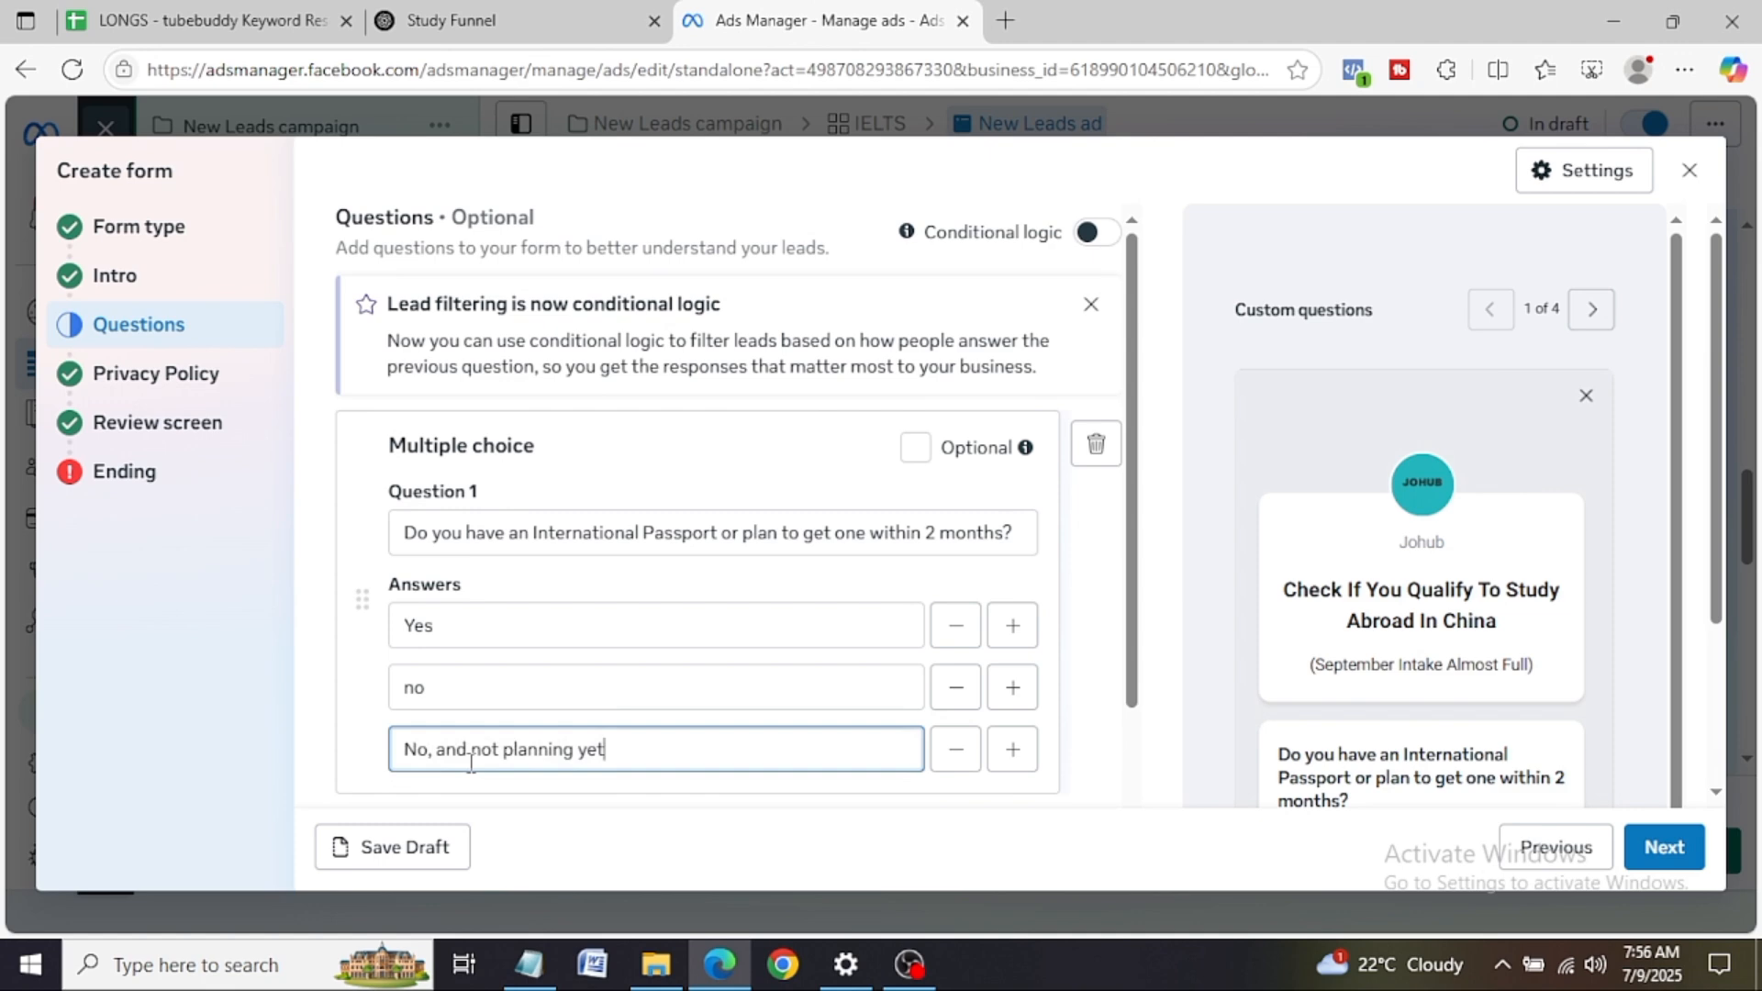
click(1153, 588)
scroll(1154, 574, down, 3)
scroll(1156, 563, up, 3)
scroll(1152, 606, down, 1)
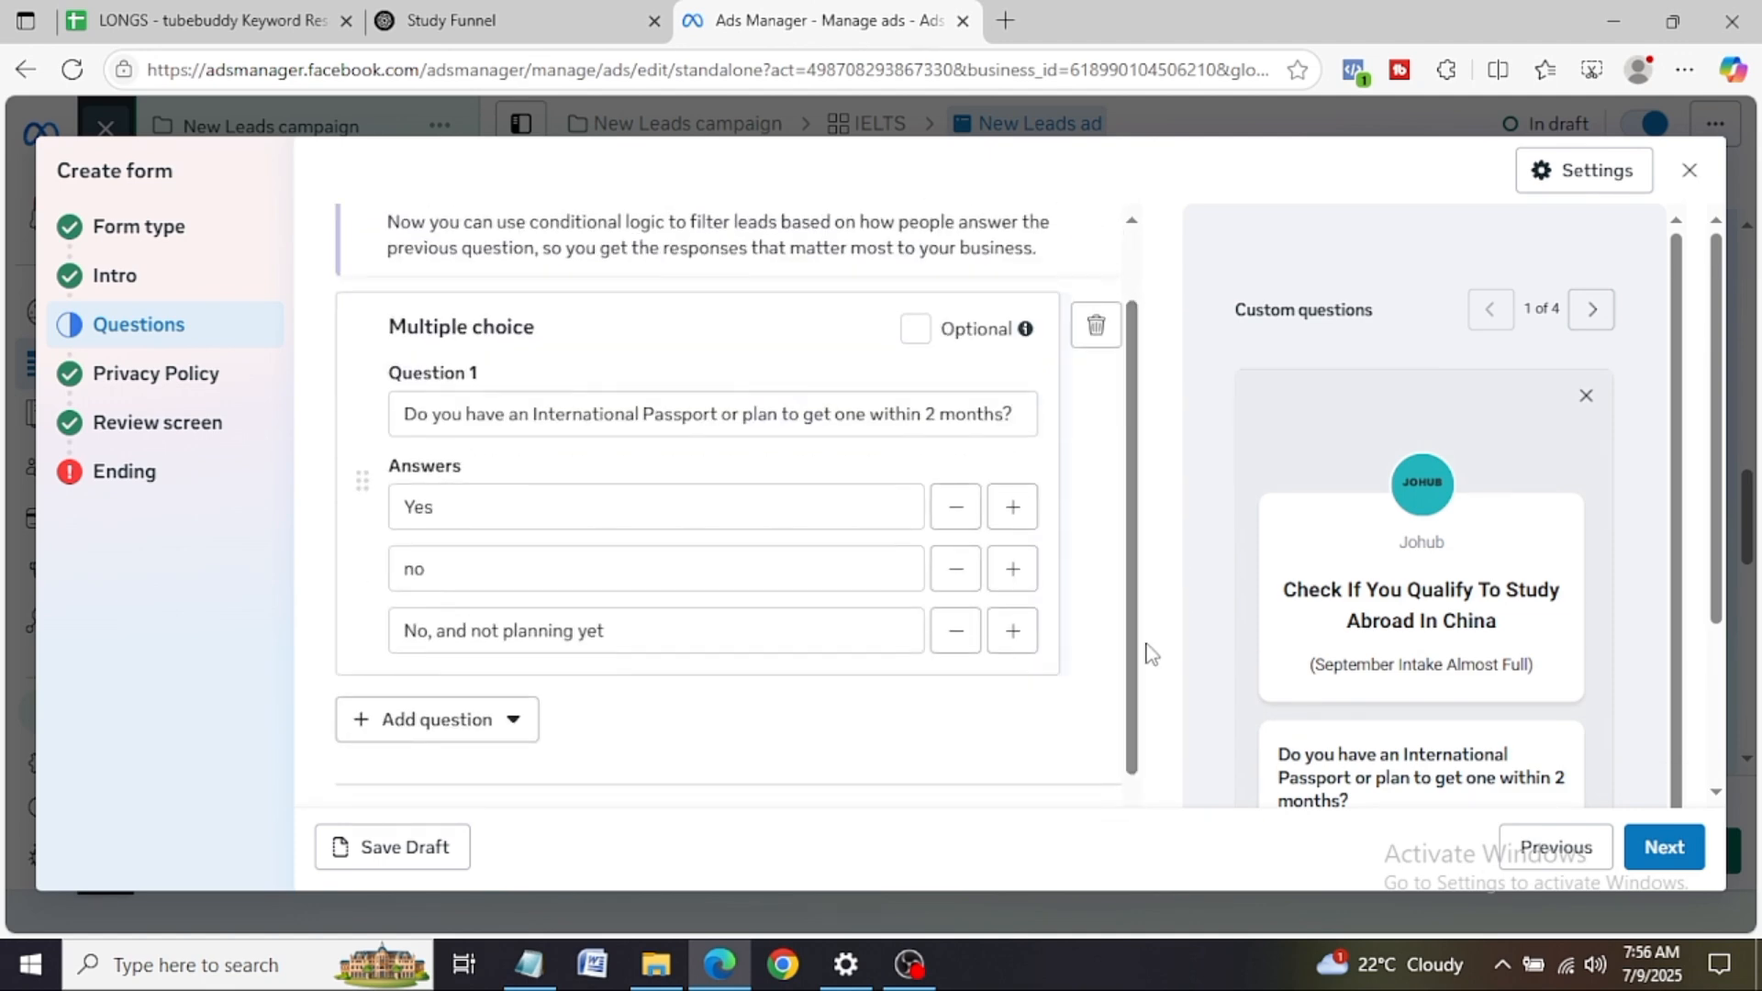
drag(390, 335, 575, 344)
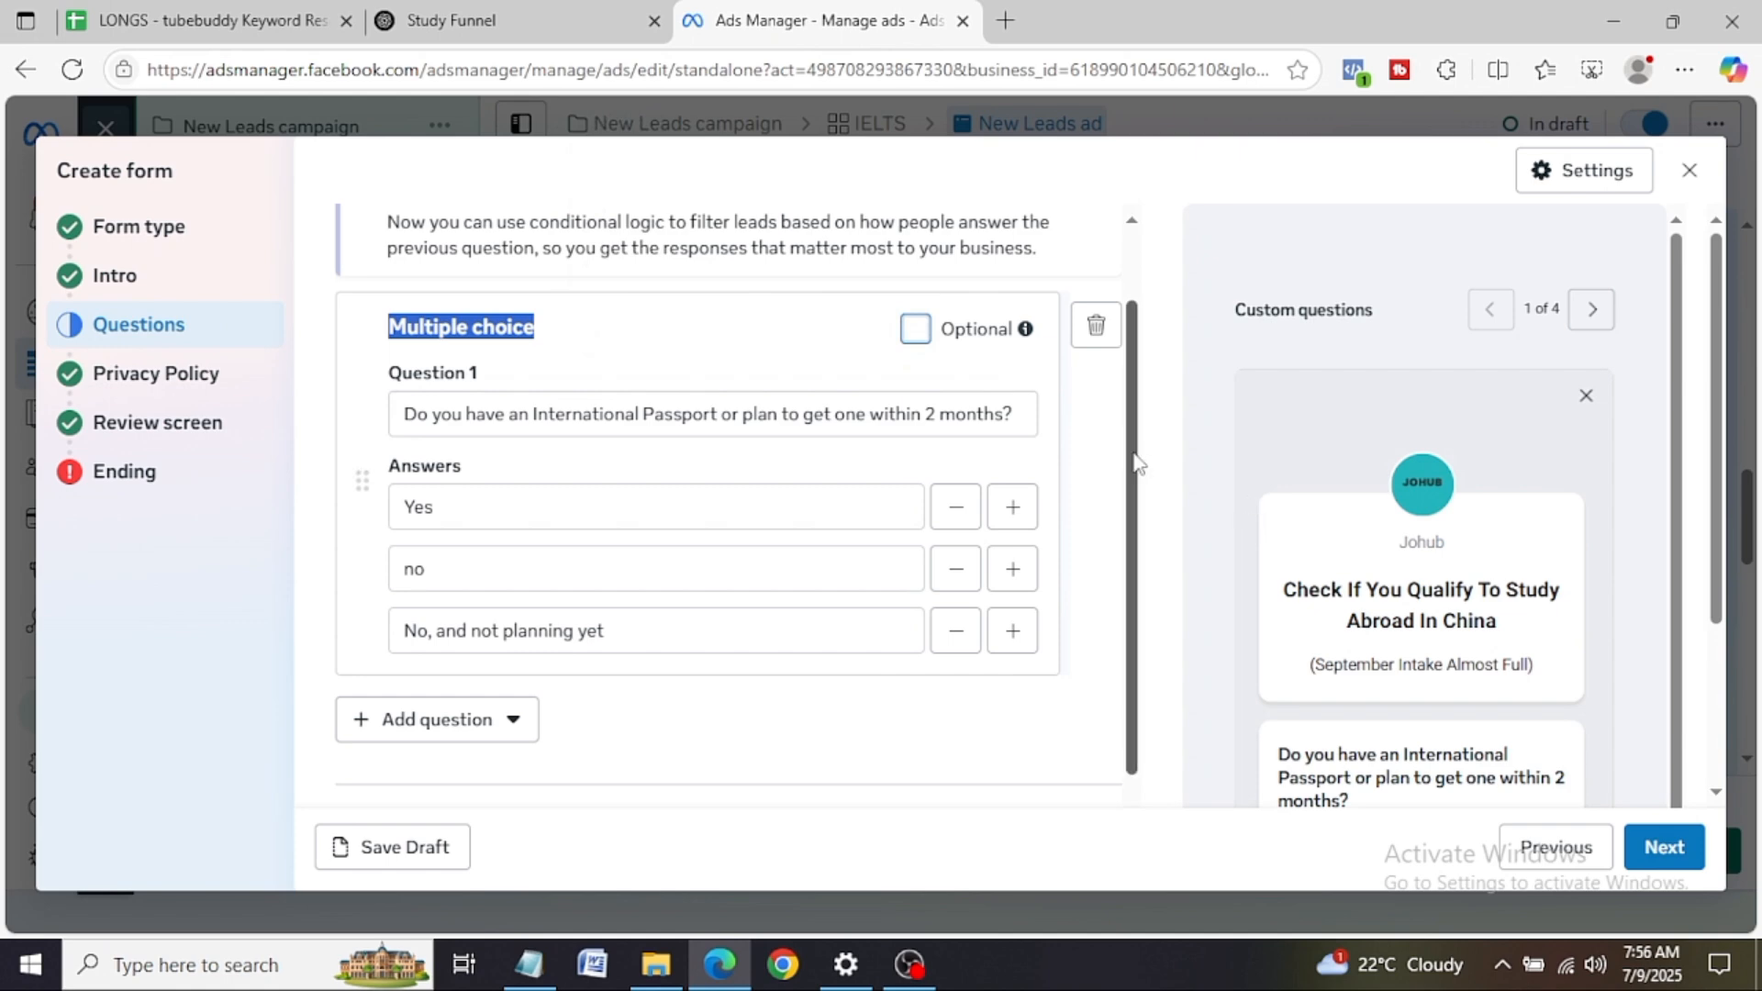
Step: Add a short-answer question reading "What course do you want to study abroad?", copied from the ChatGPT conversation
scroll(1135, 464, down, 4)
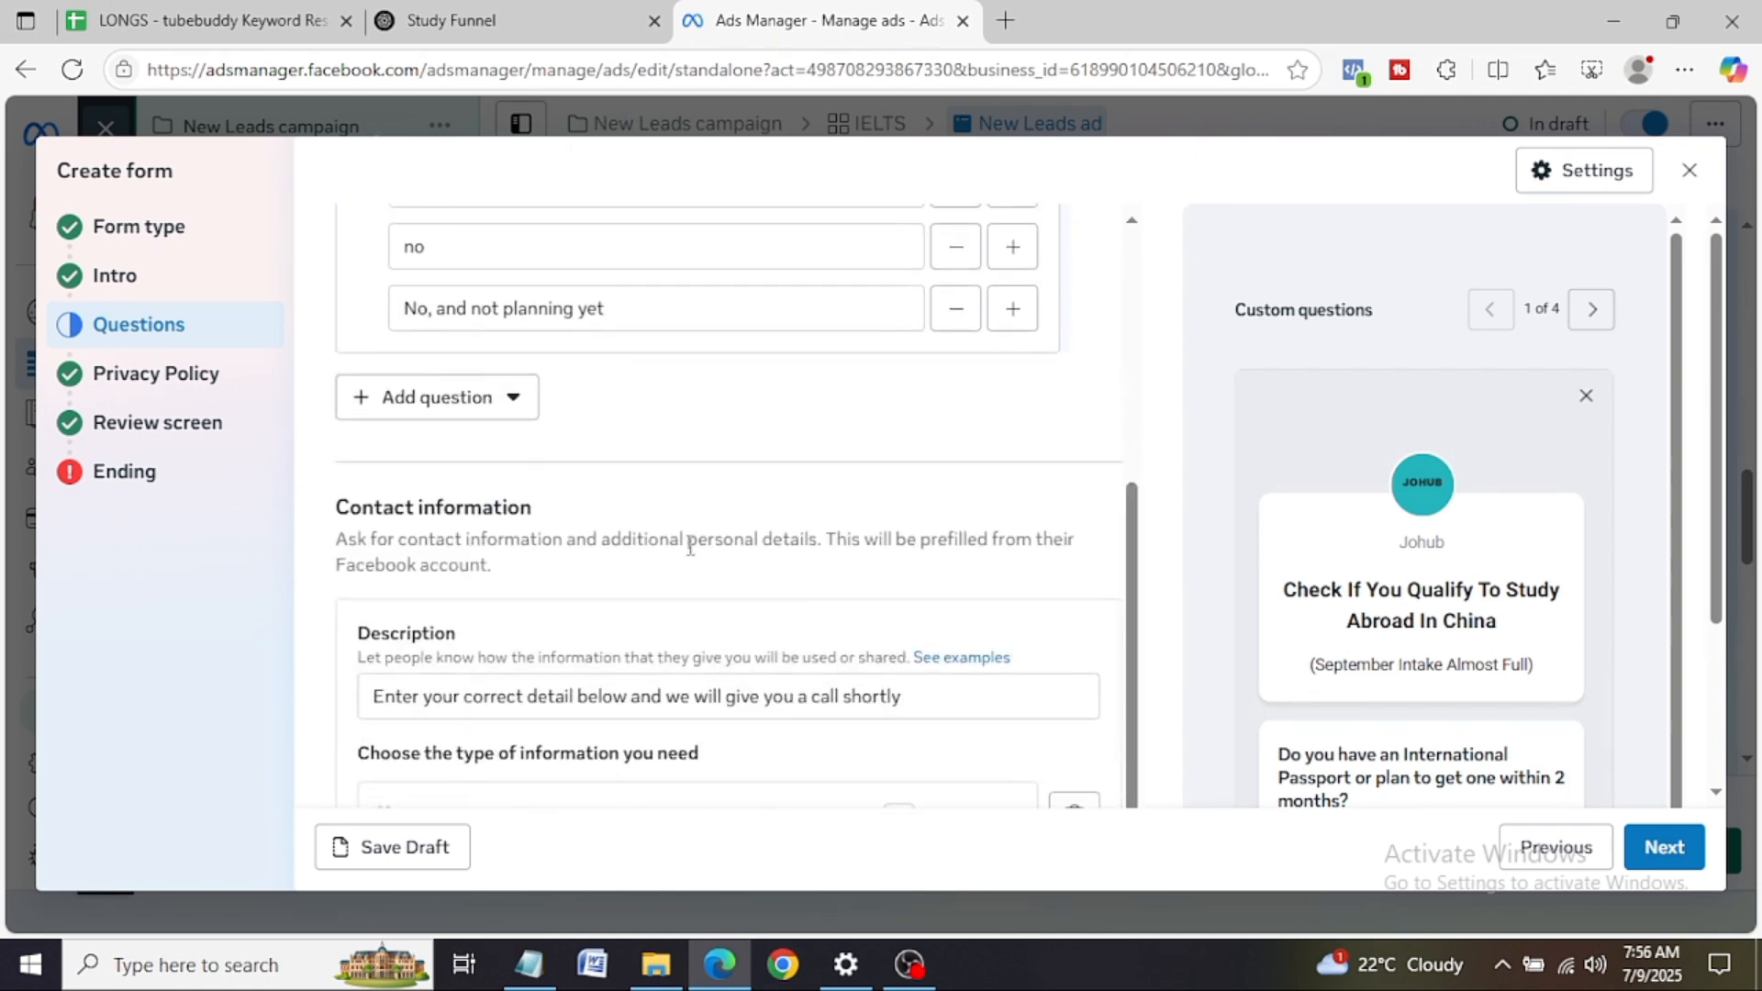
click(470, 404)
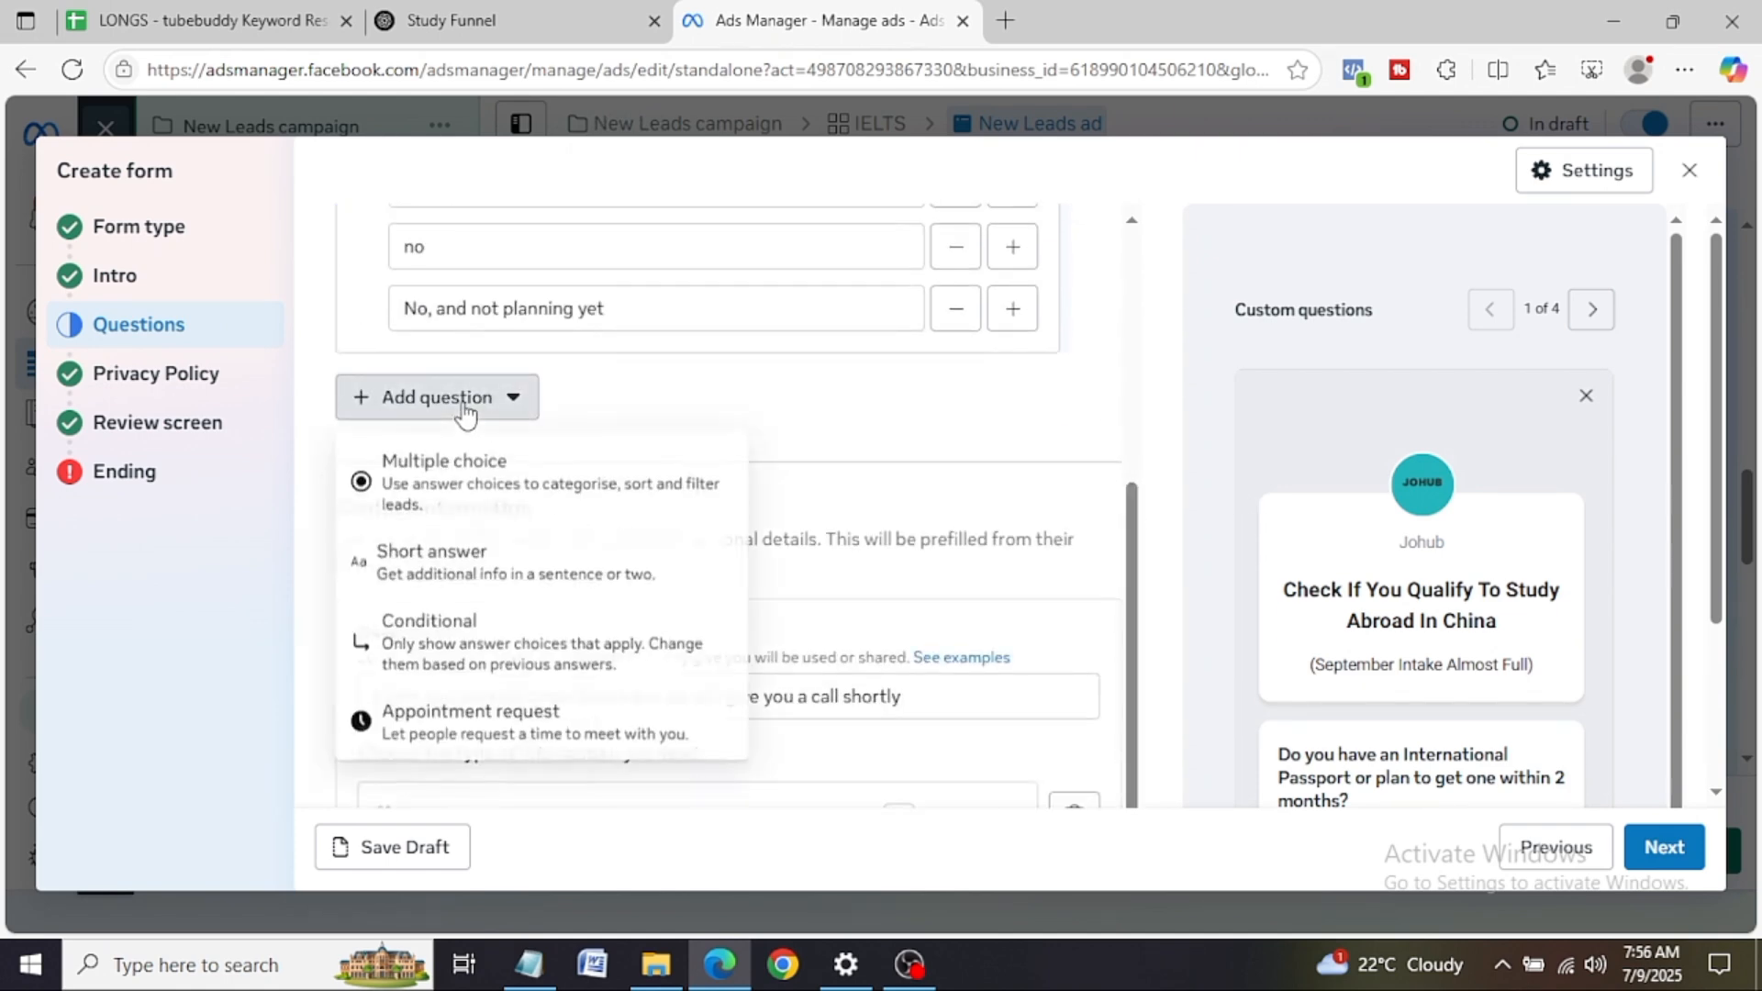
click(474, 578)
click(548, 11)
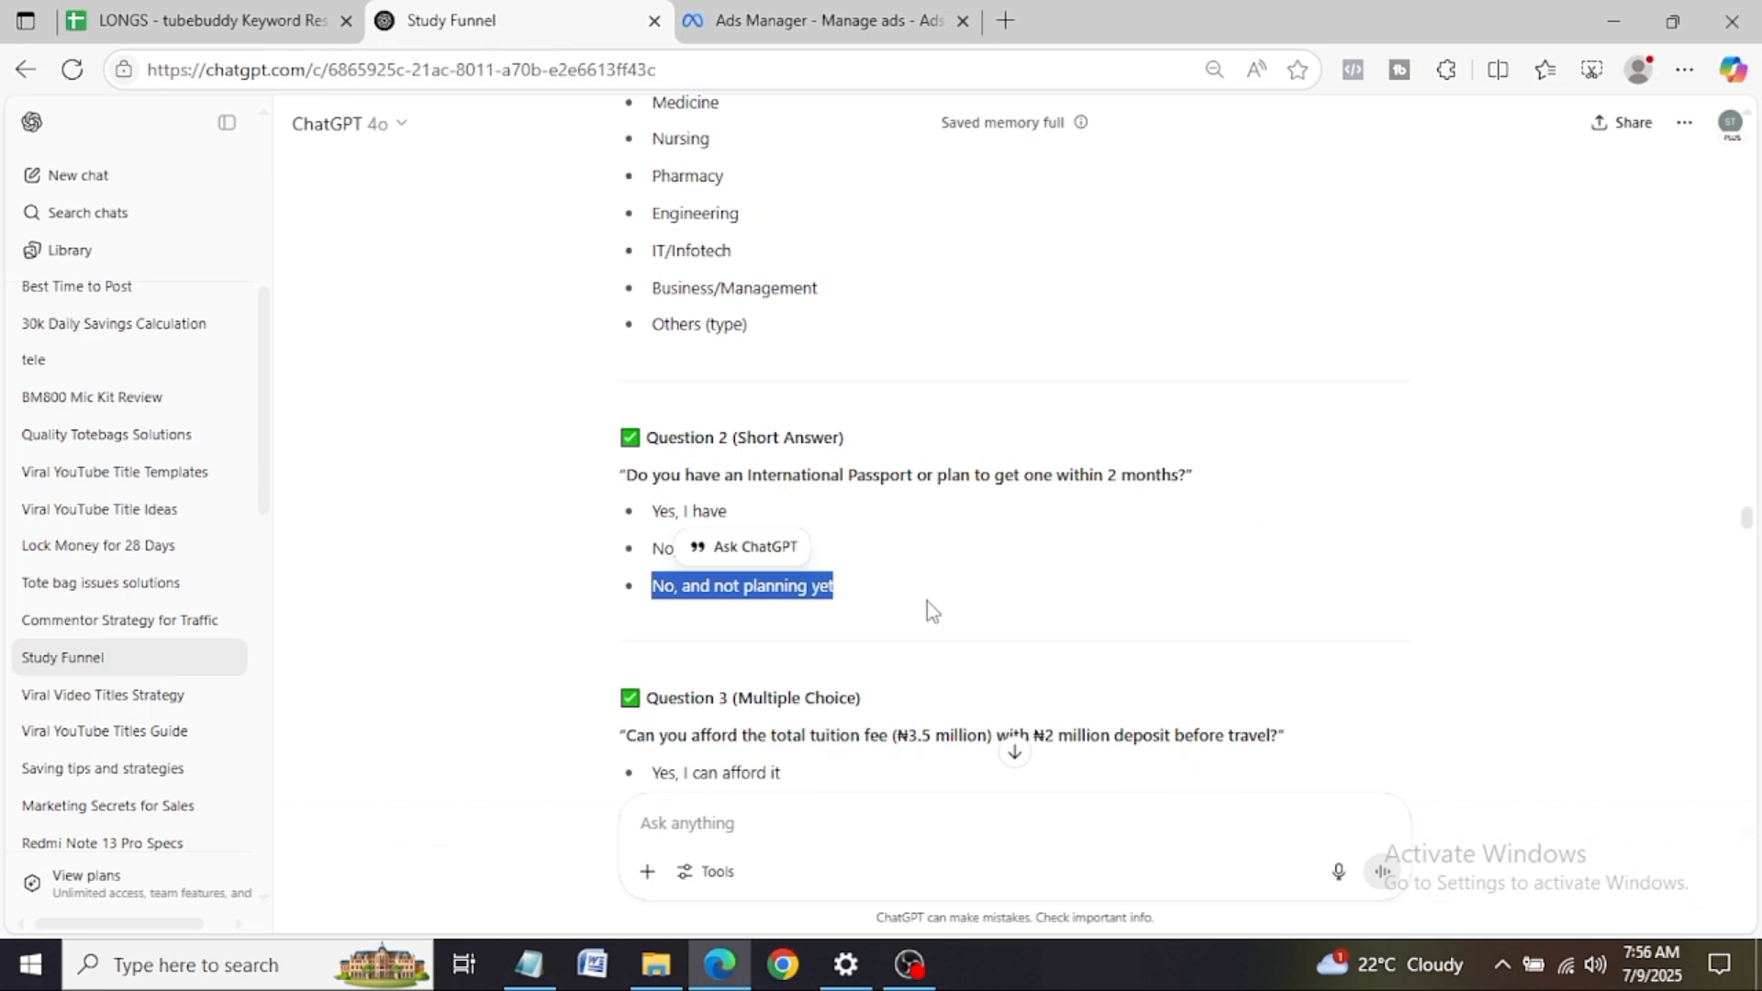
scroll(927, 602, up, 3)
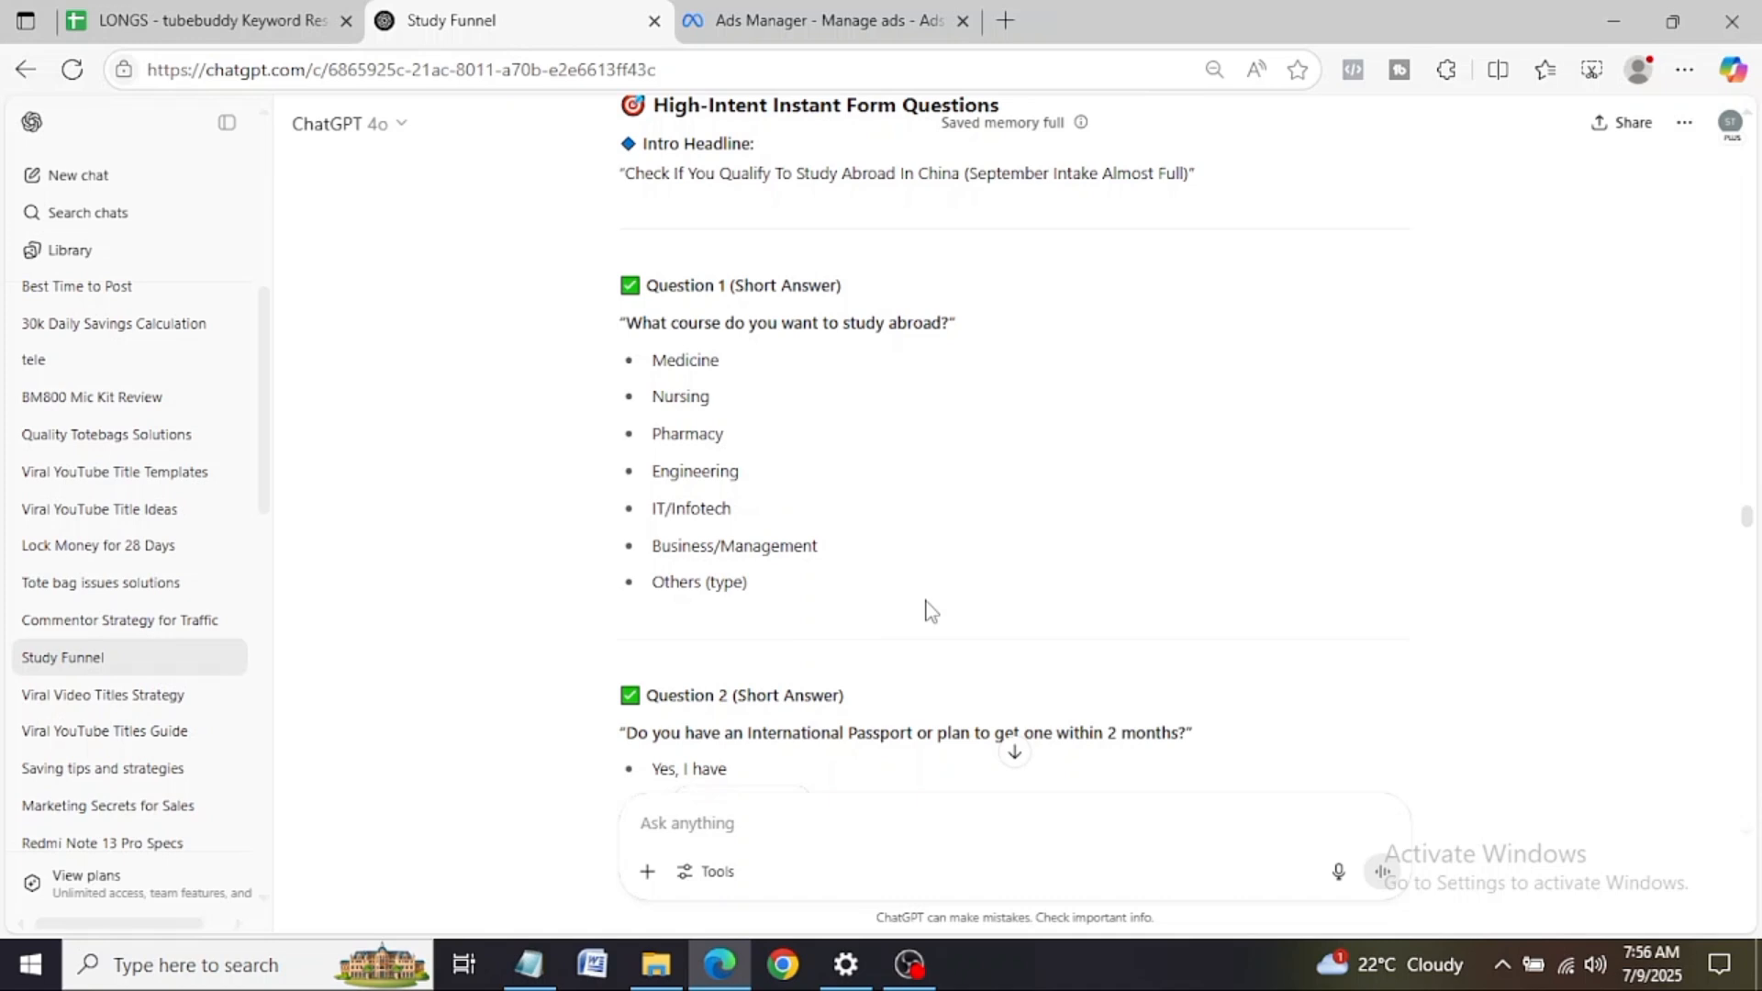
drag(630, 322, 946, 331)
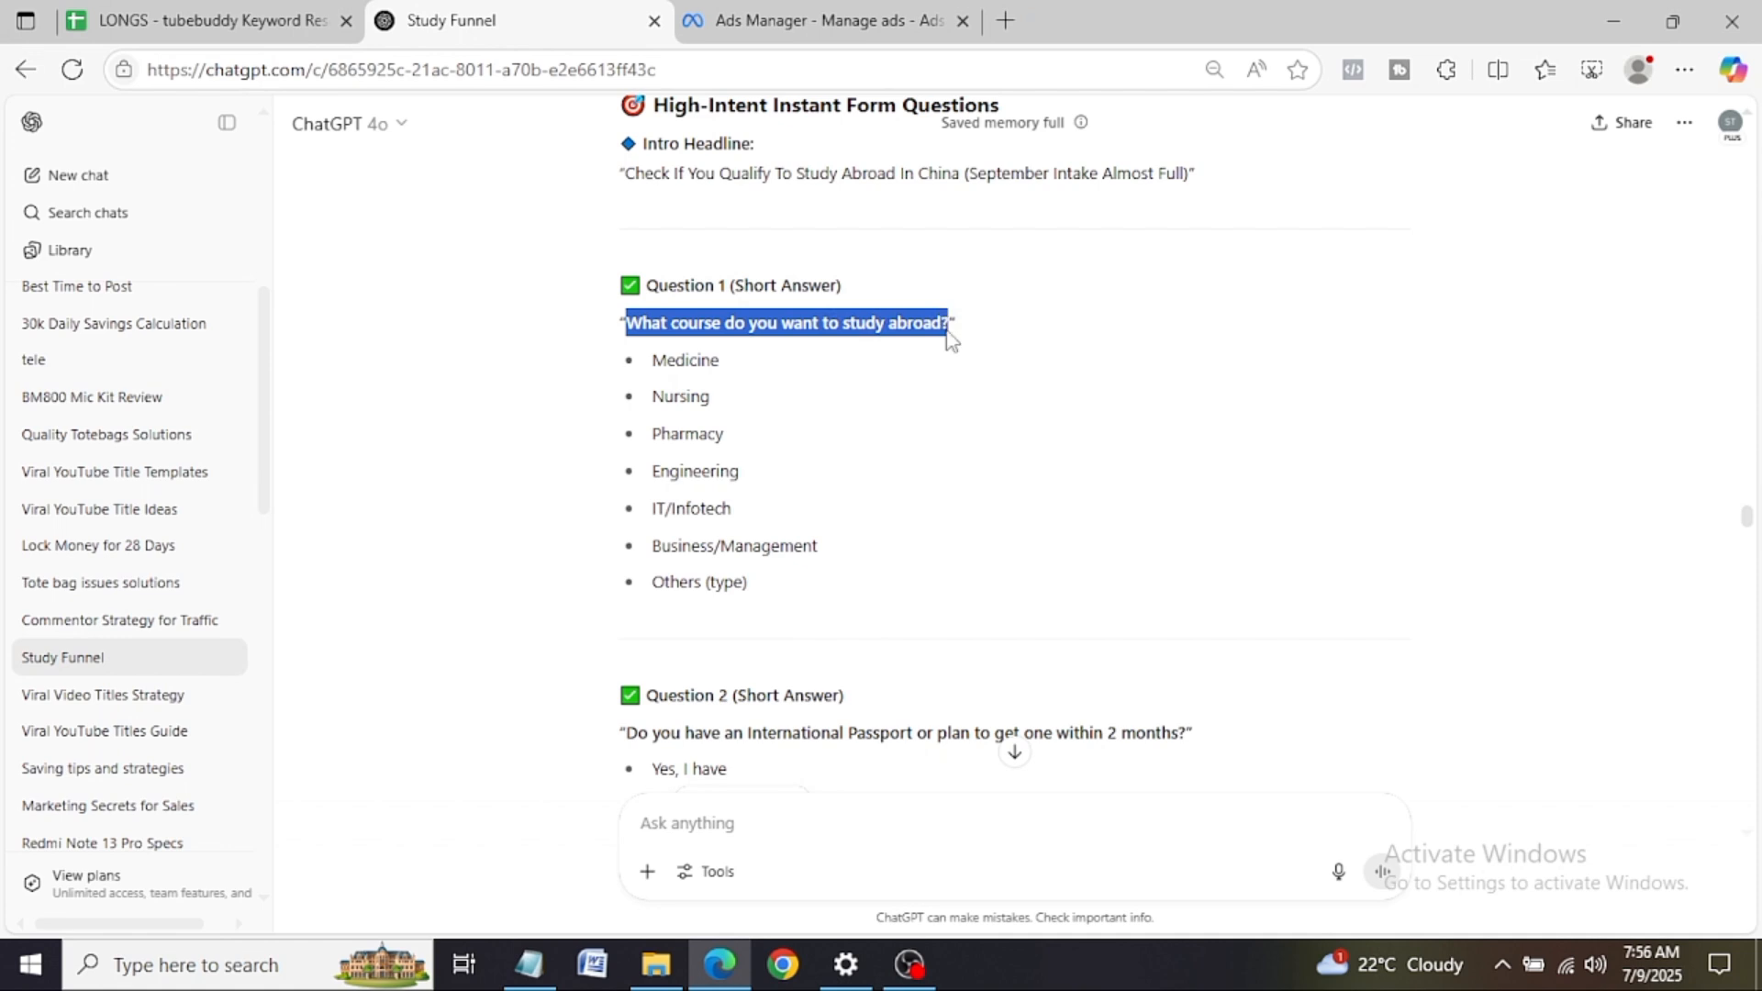
click(840, 16)
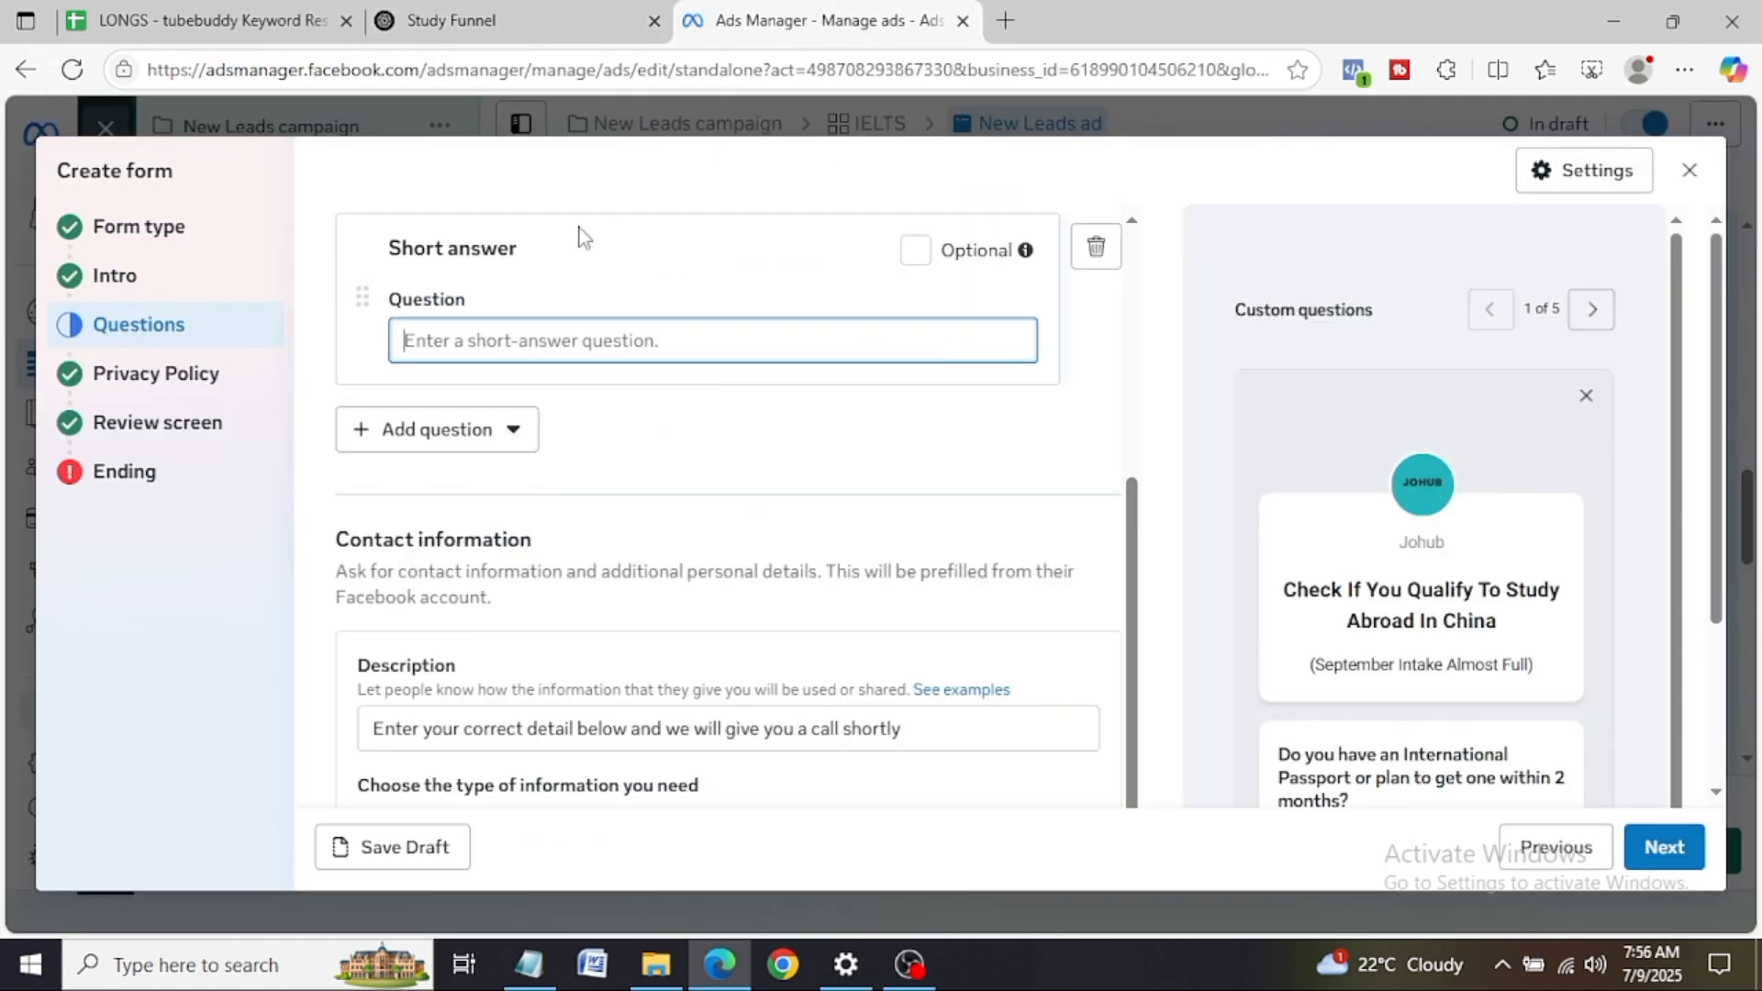
text(What course do you want to study abroad?)
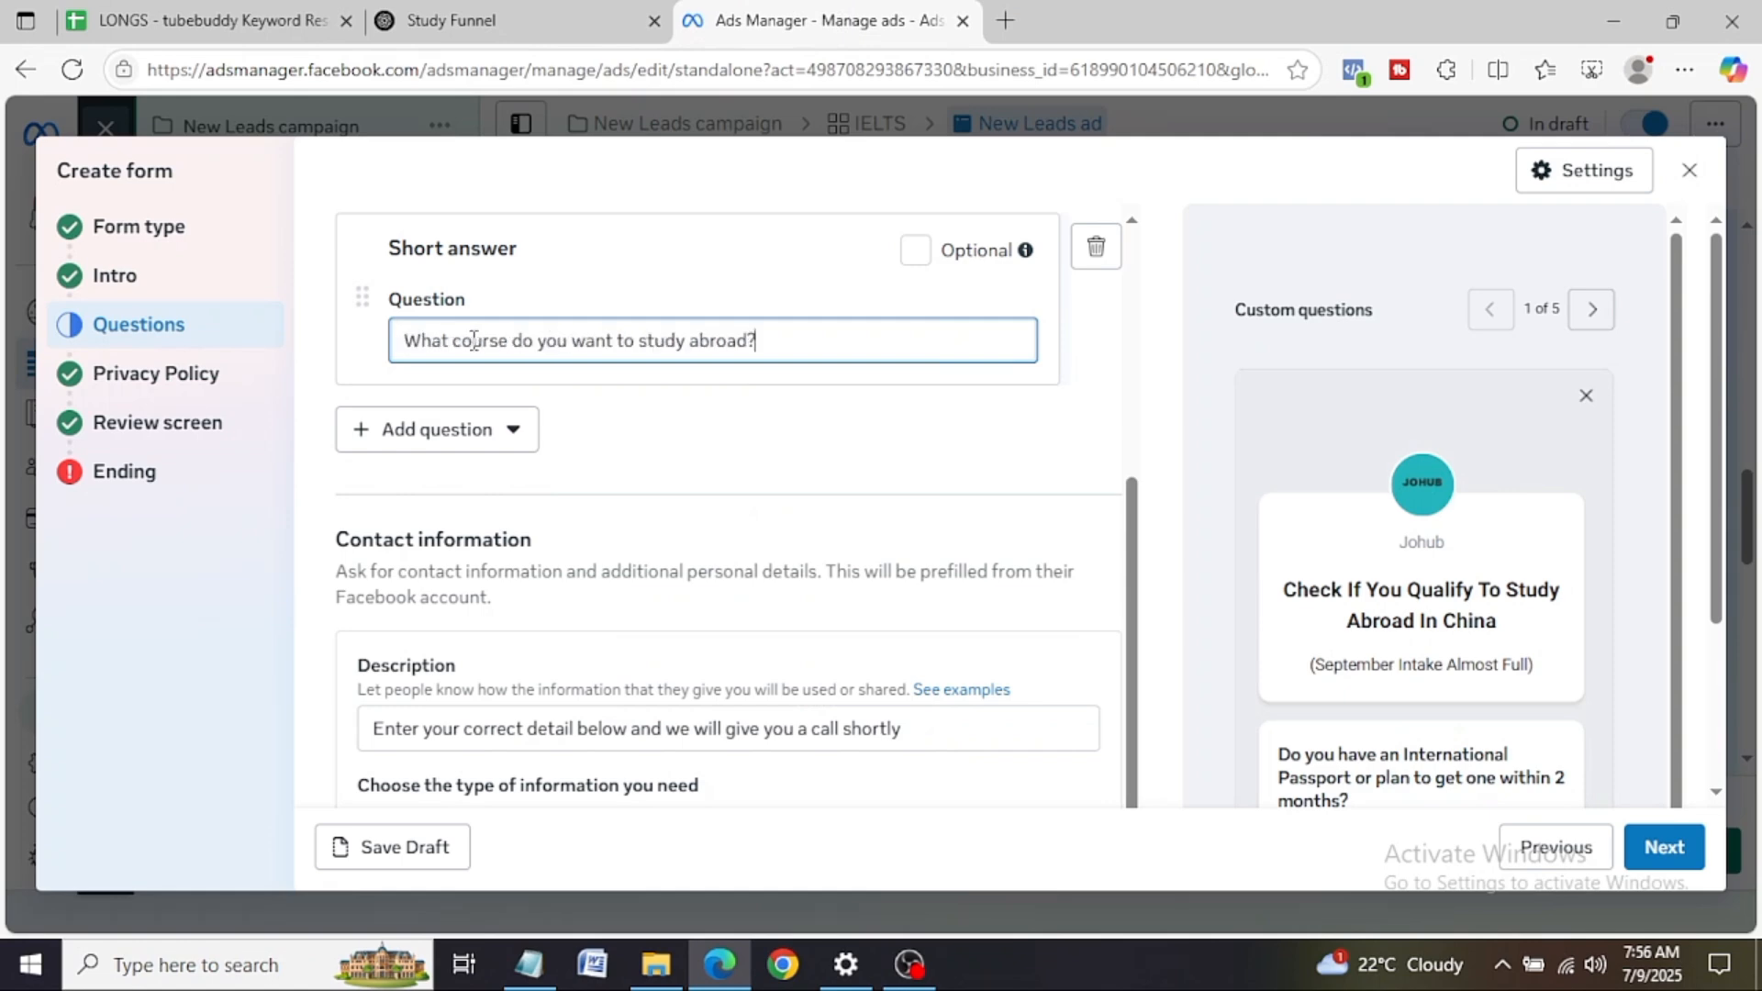
click(818, 365)
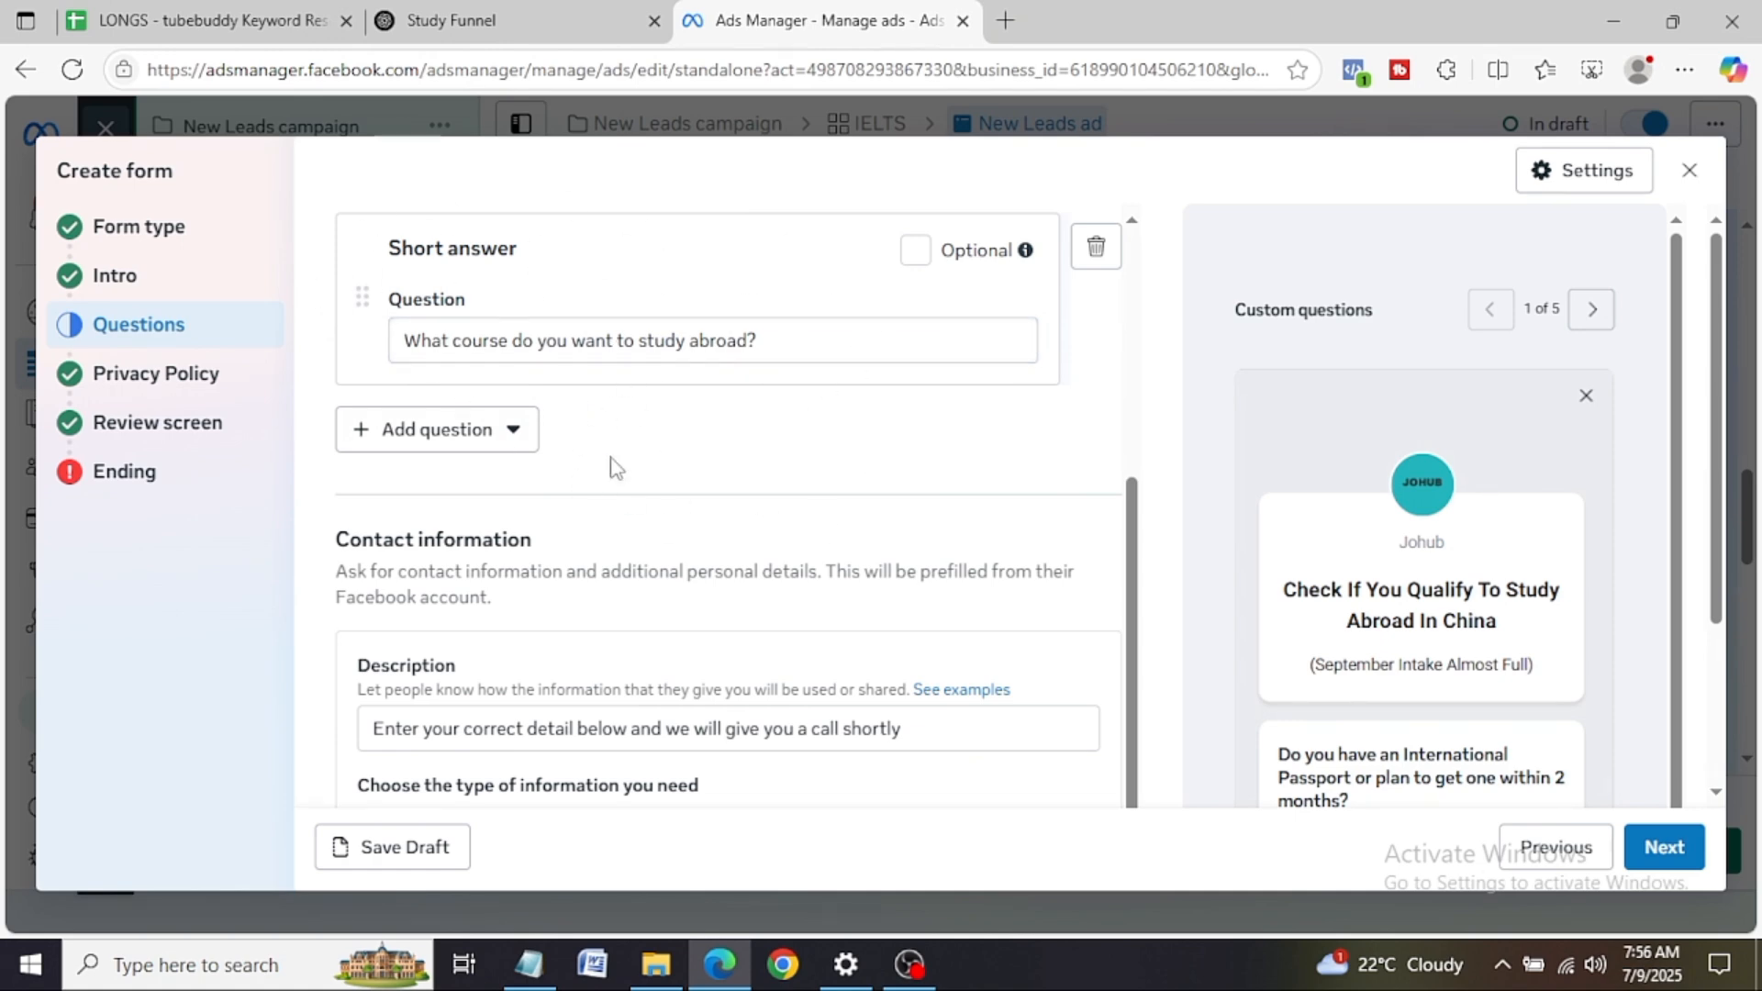
Step: Check how the passport question and its answers appear in the form preview
drag(1717, 497, 1713, 707)
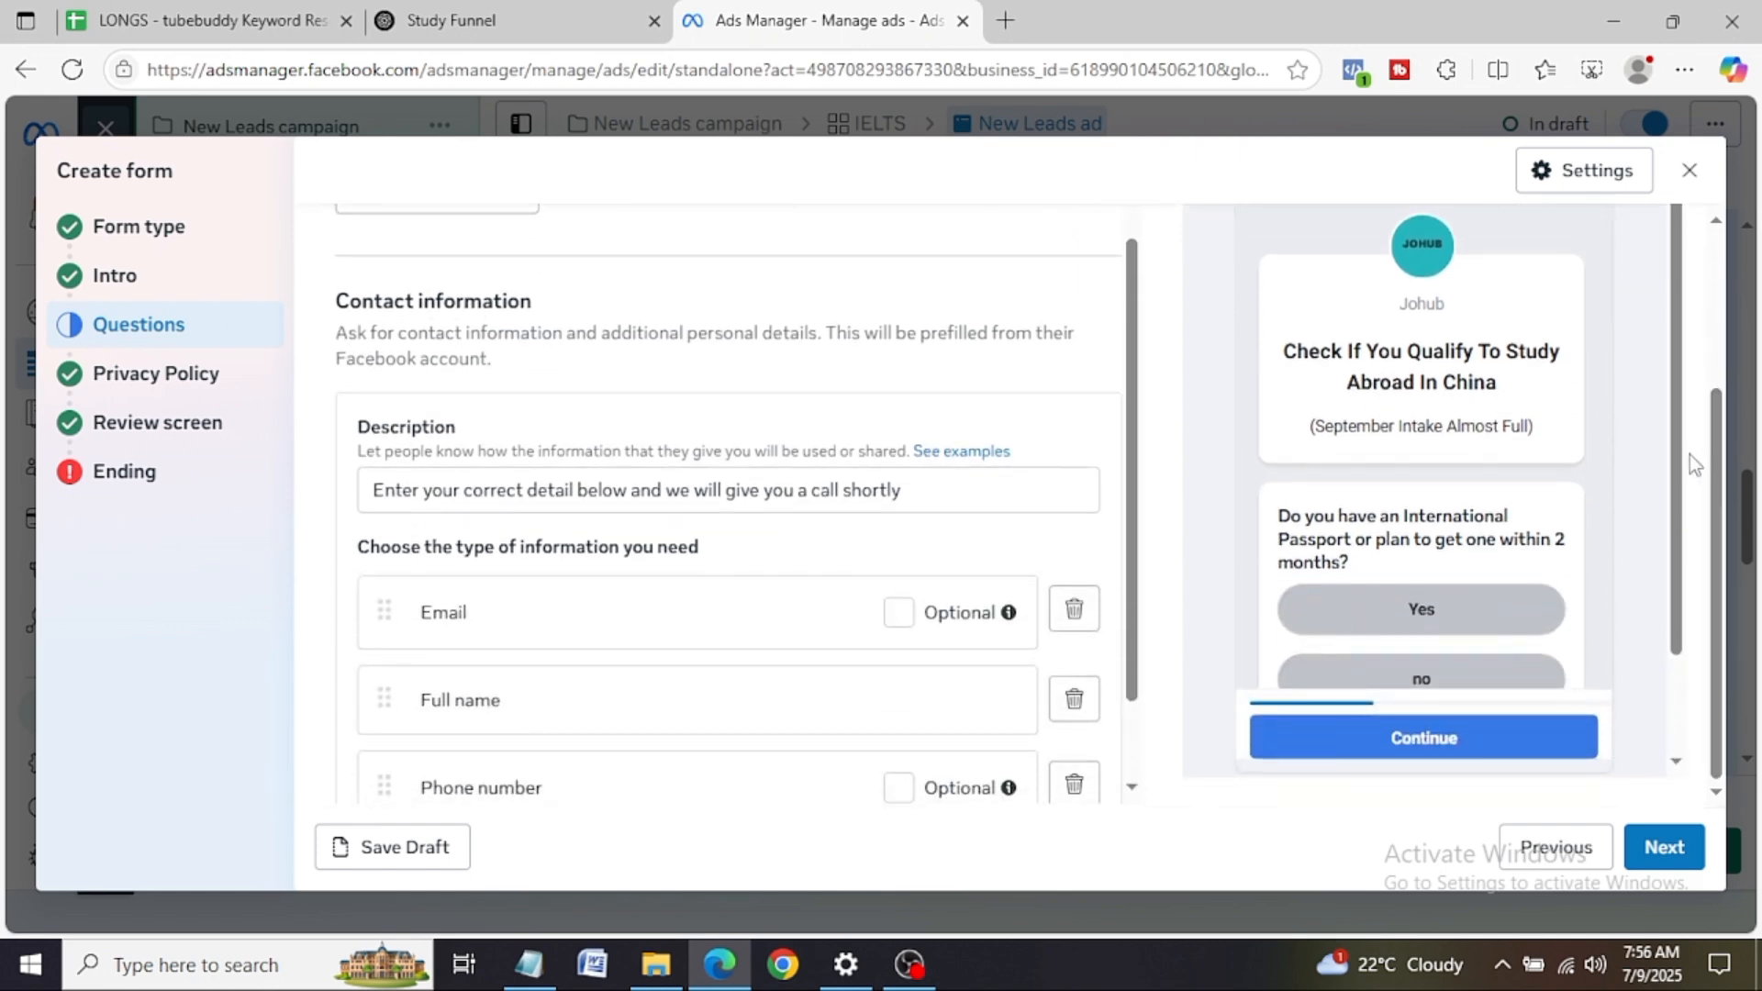
drag(1676, 459, 1676, 537)
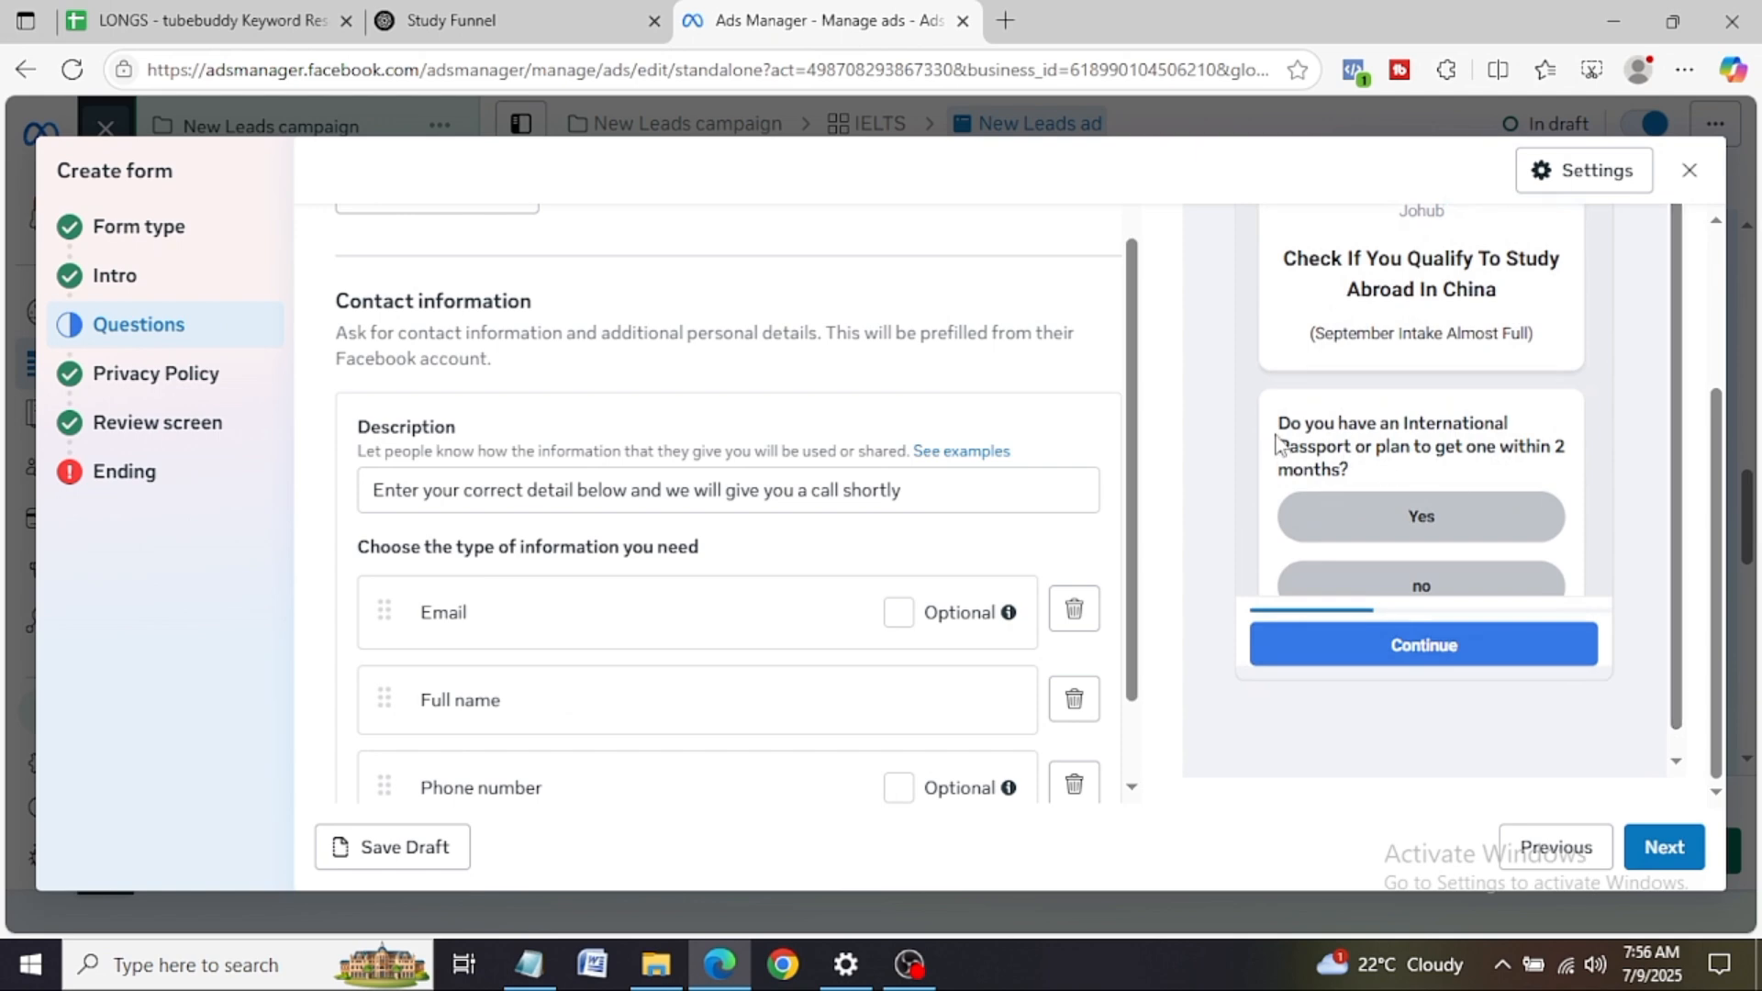
drag(1277, 434, 1375, 481)
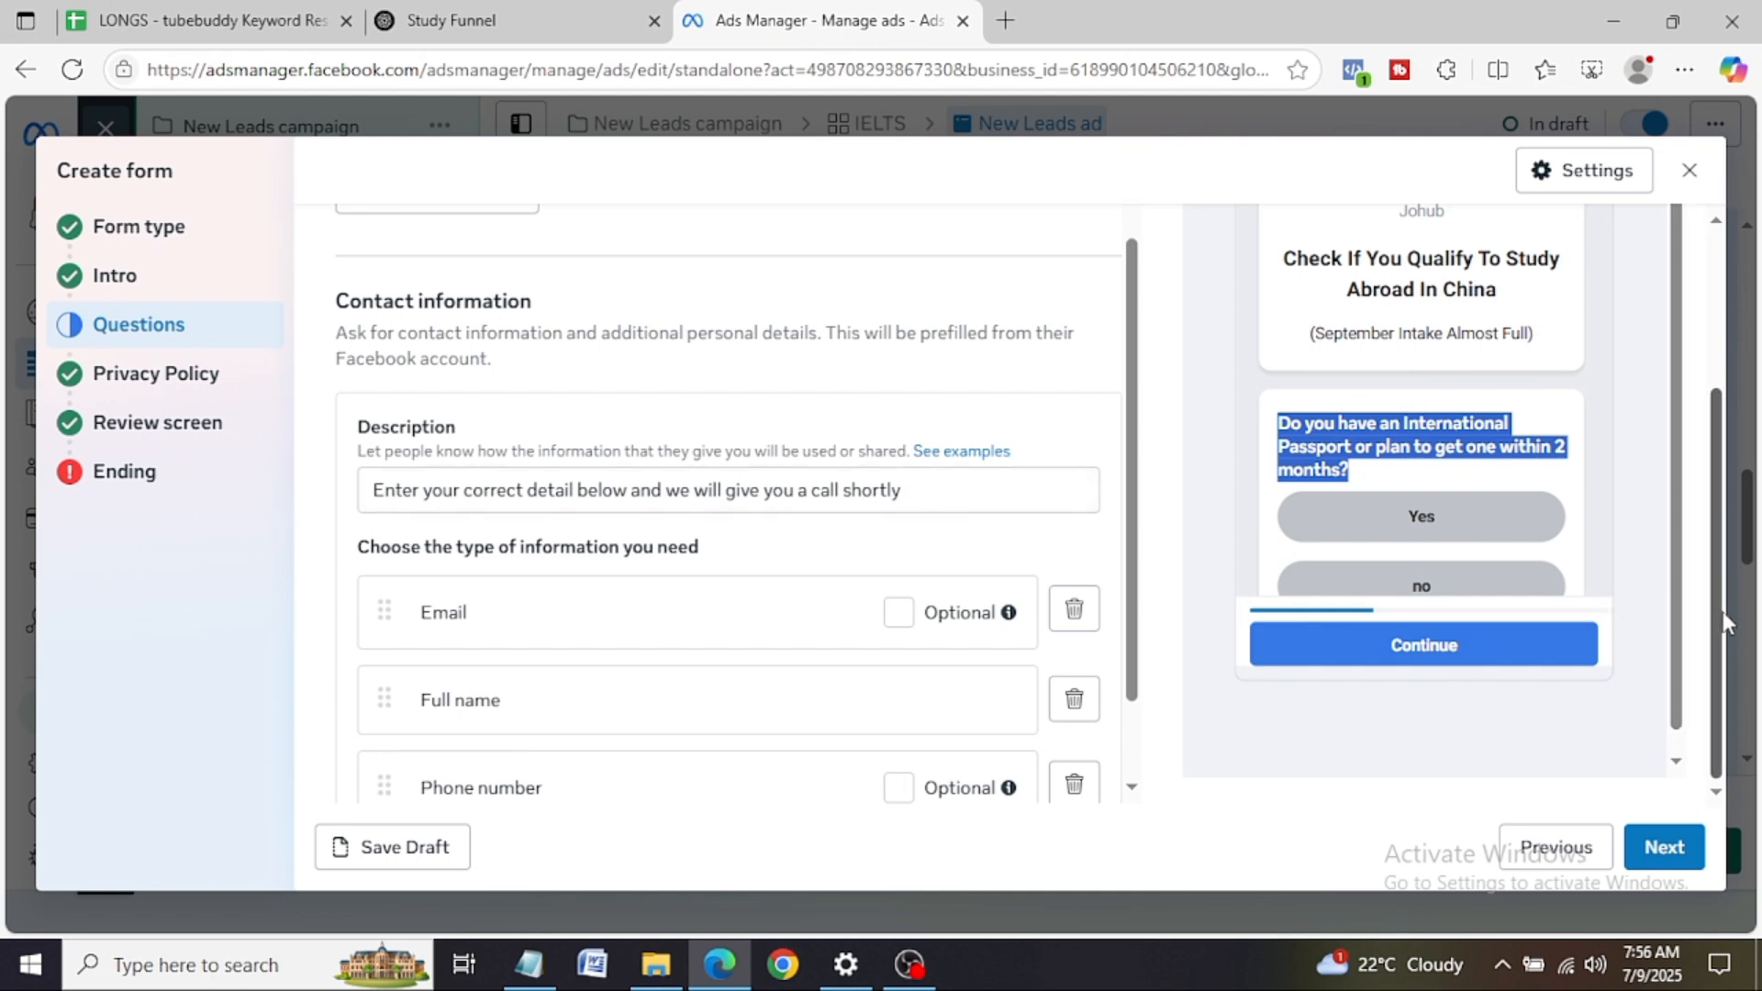
drag(1722, 624, 1706, 461)
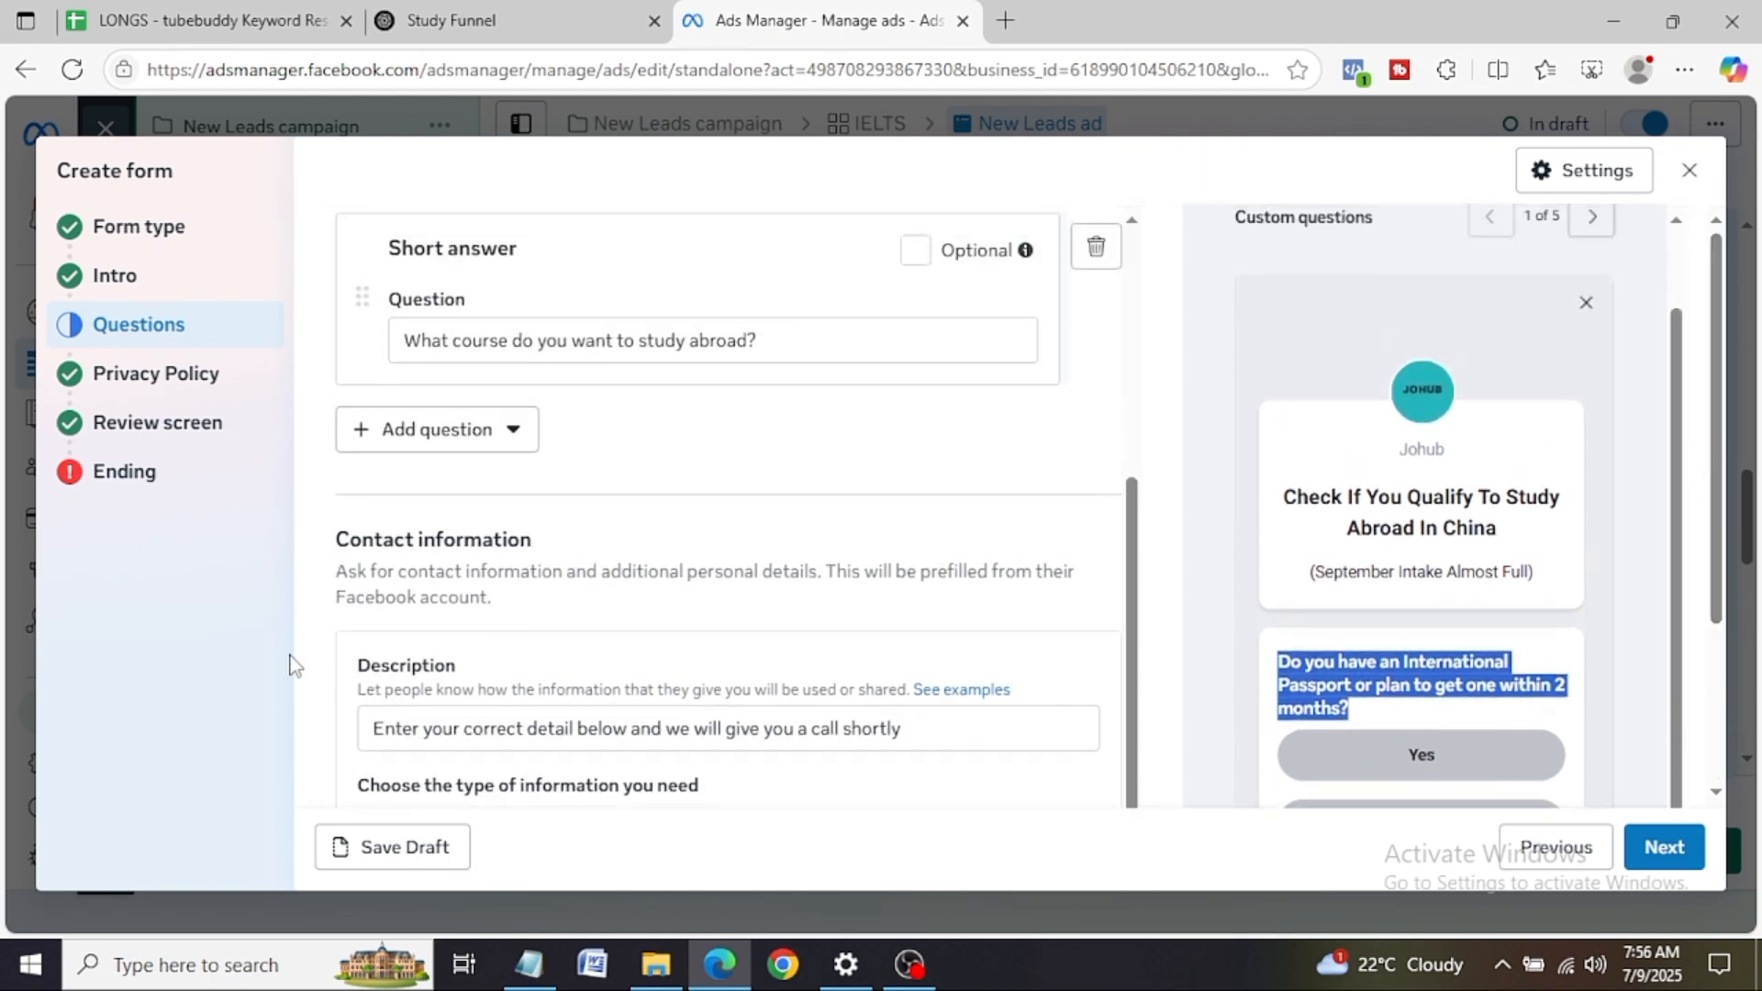
Step: Add another multiple-choice question to the form, and copy the tuition-fee question and its three answers from the ChatGPT conversation
click(417, 433)
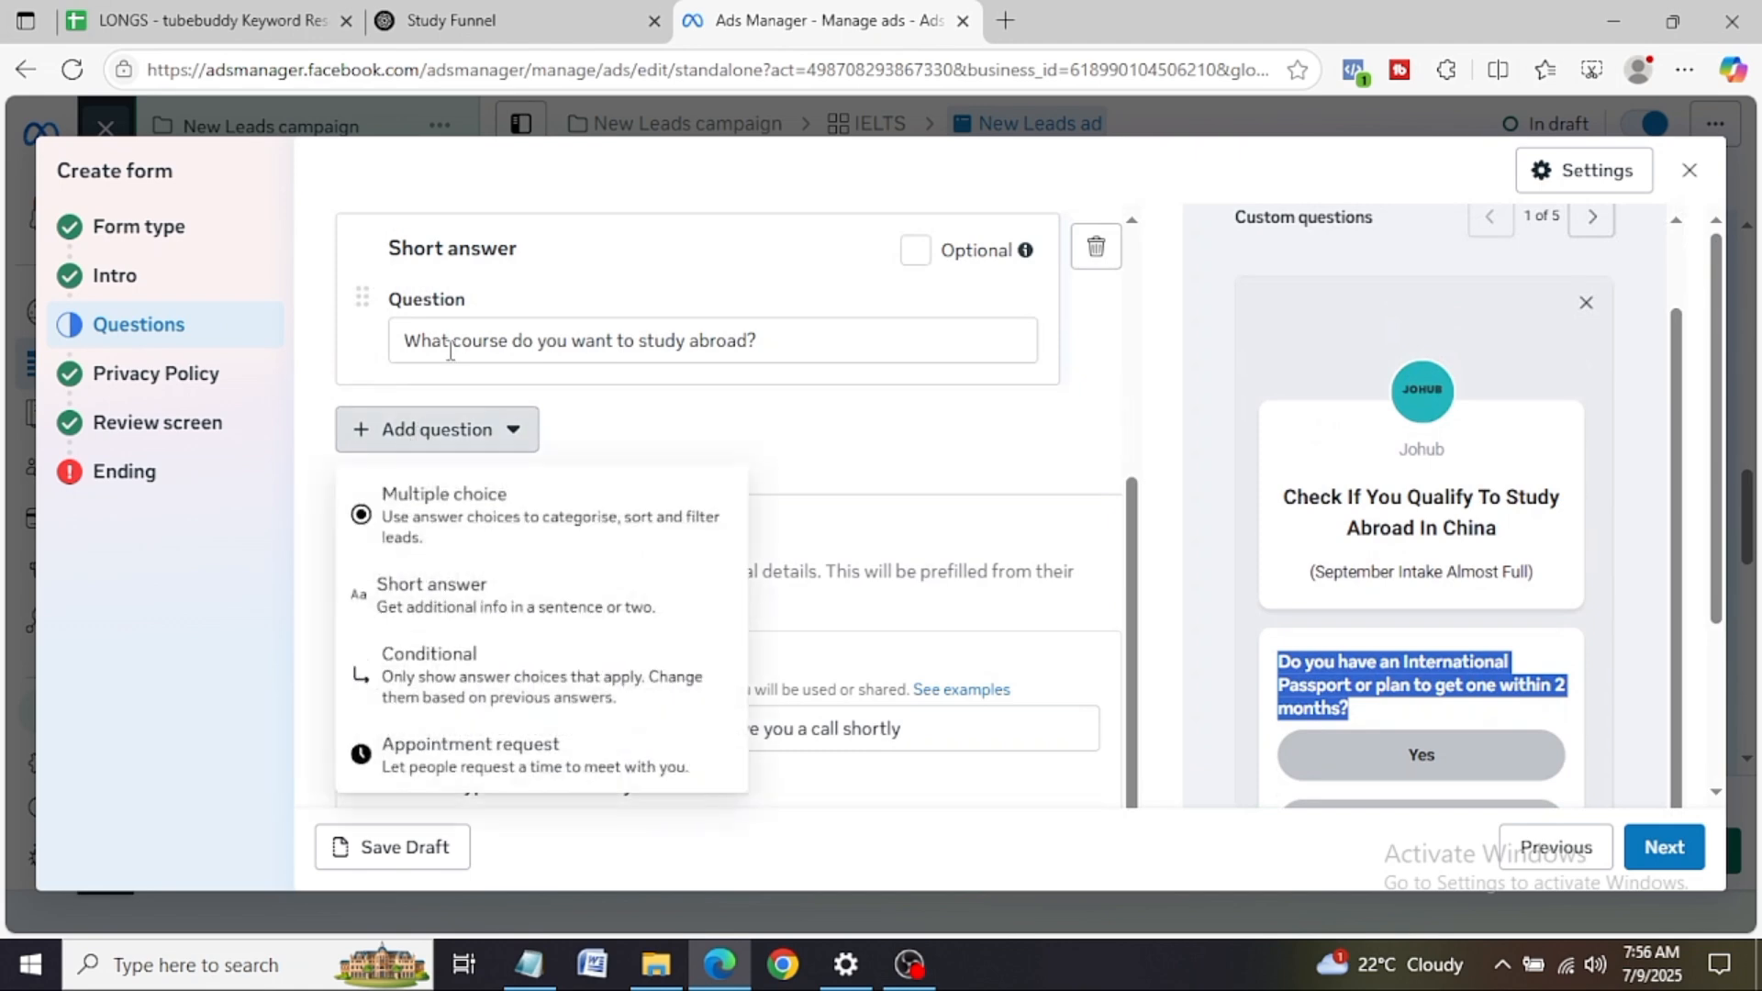
click(551, 503)
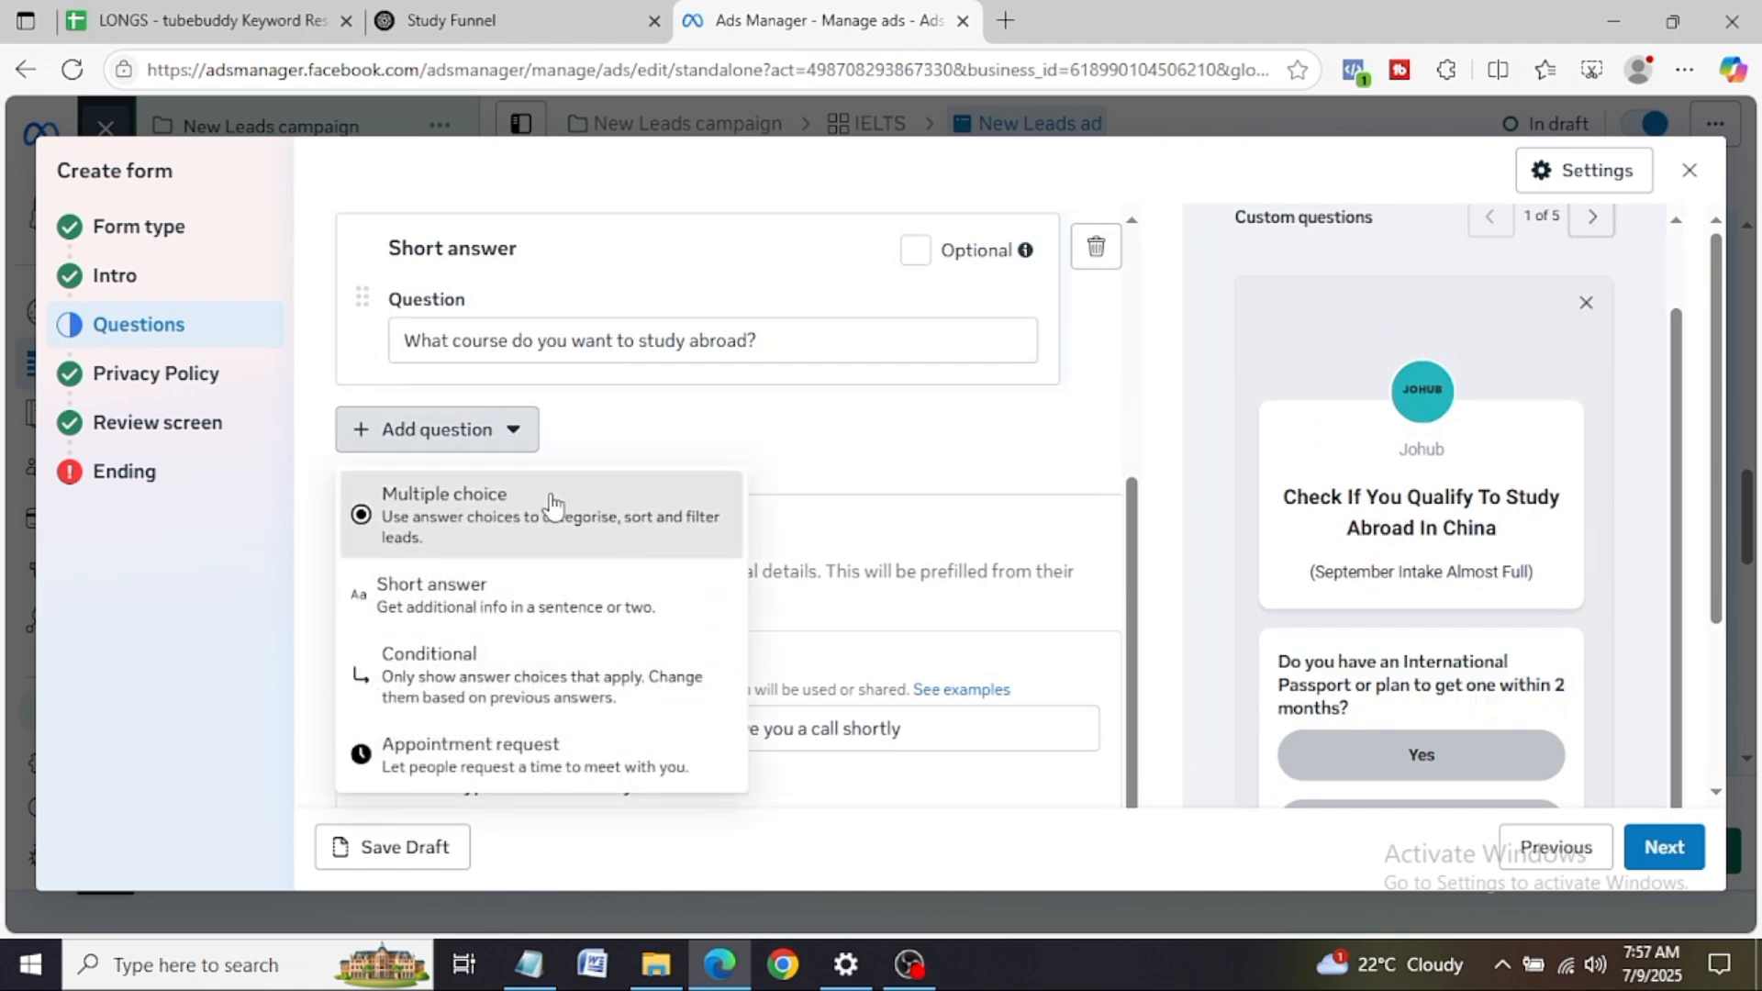
click(560, 2)
click(783, 634)
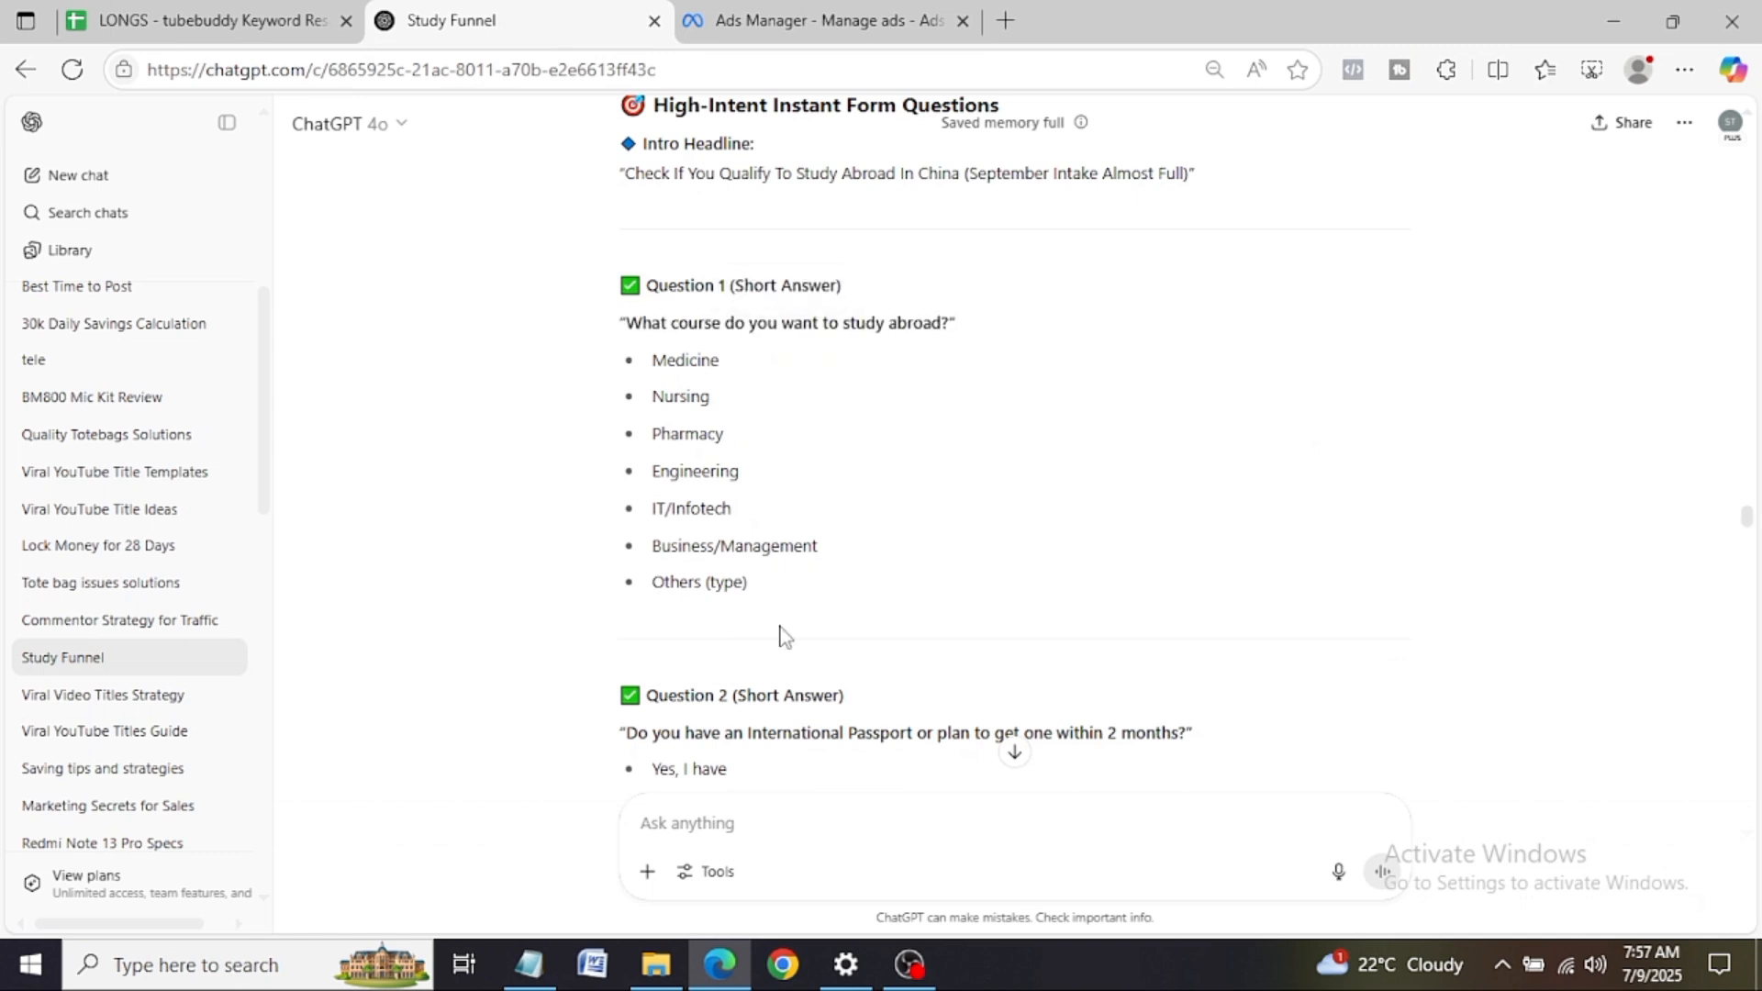
scroll(740, 678, down, 4)
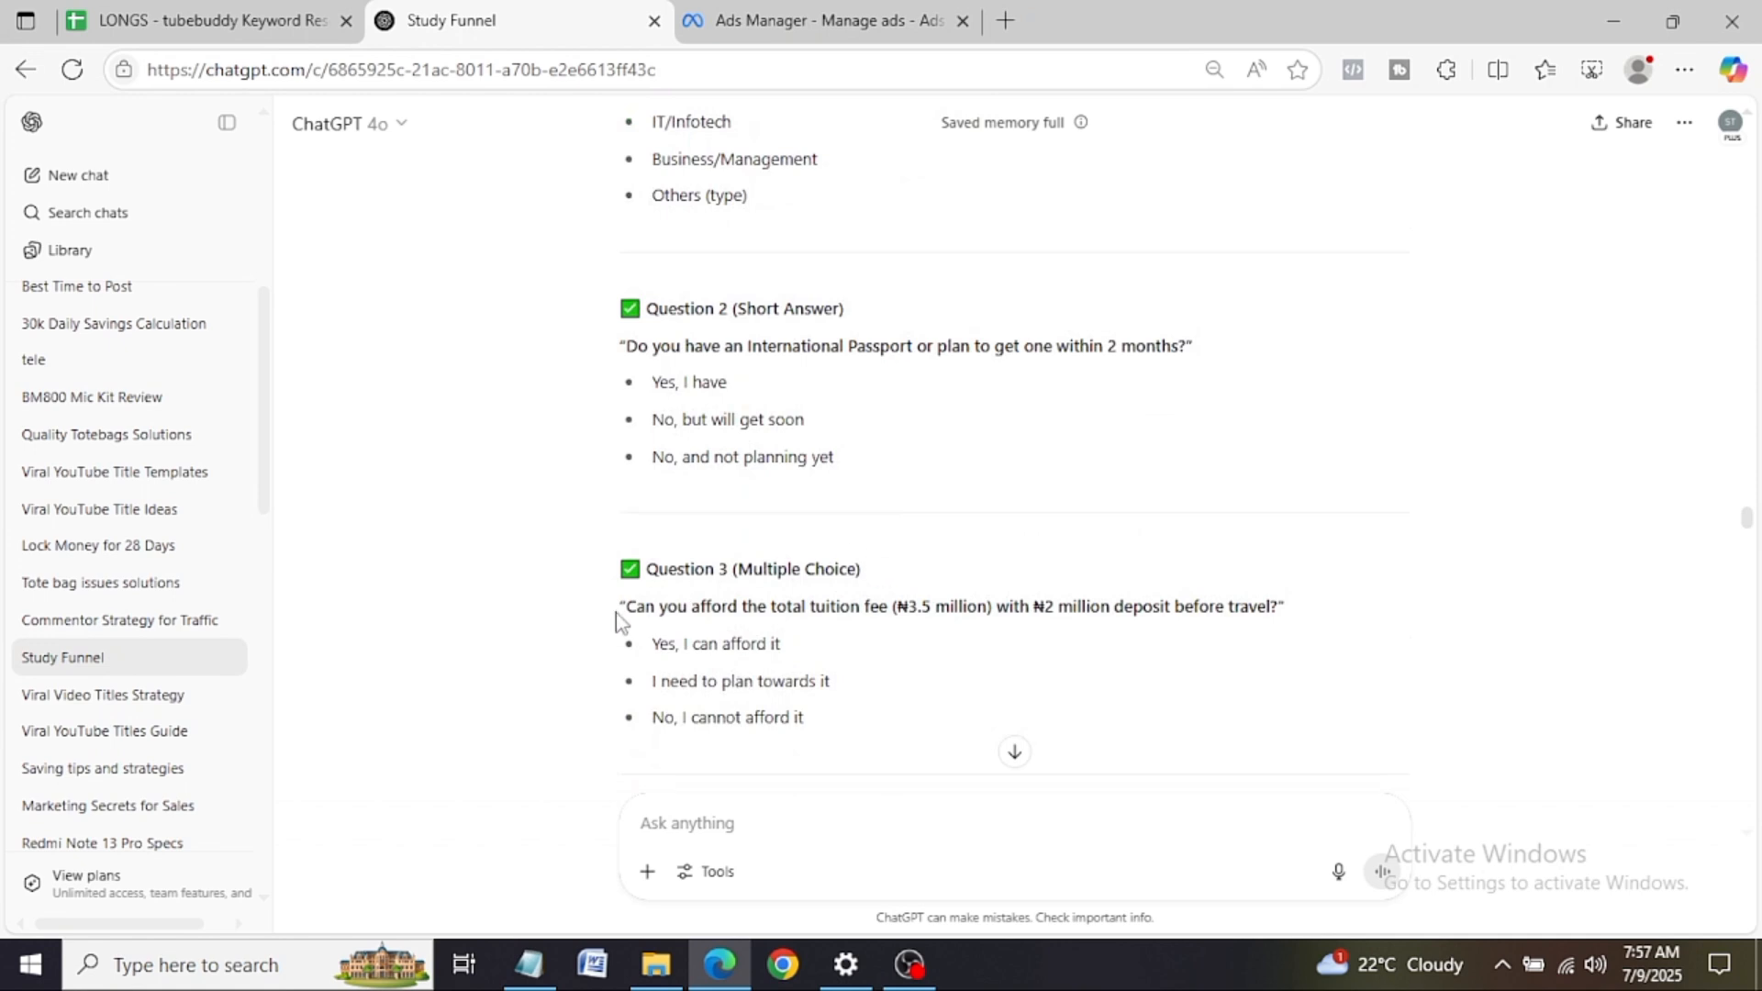
drag(630, 614, 1281, 608)
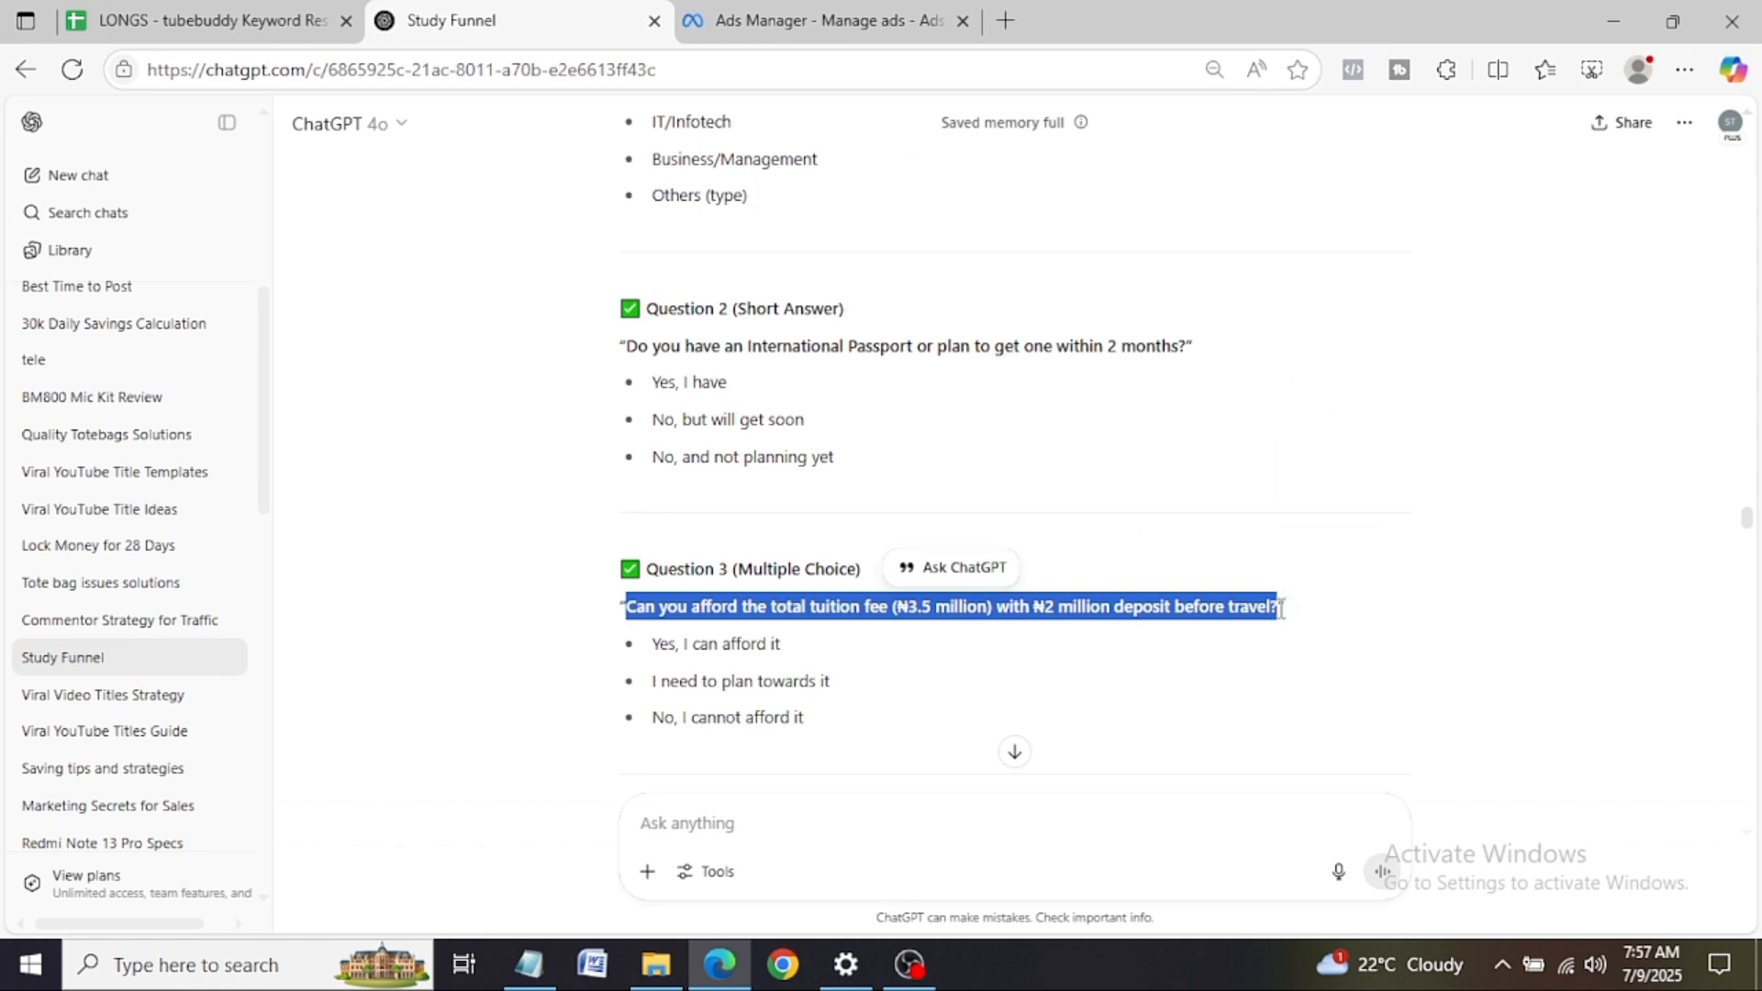
drag(795, 643, 655, 658)
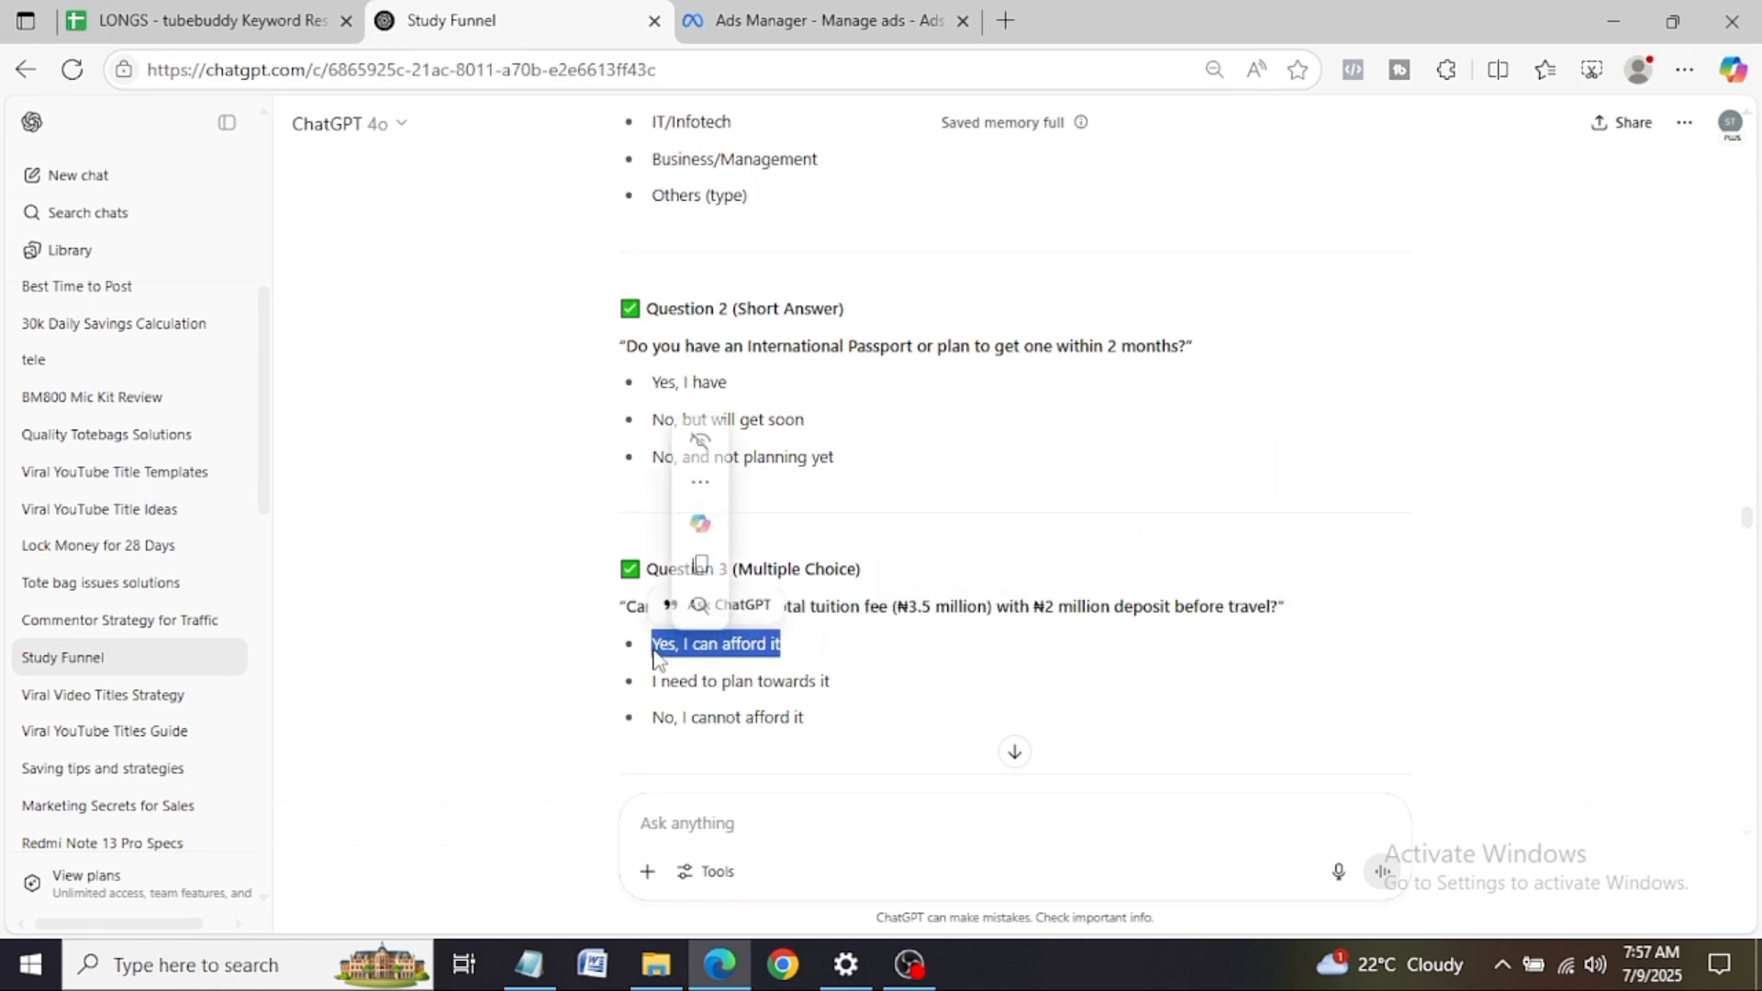
drag(841, 687, 649, 691)
drag(830, 724, 651, 727)
key(super+c)
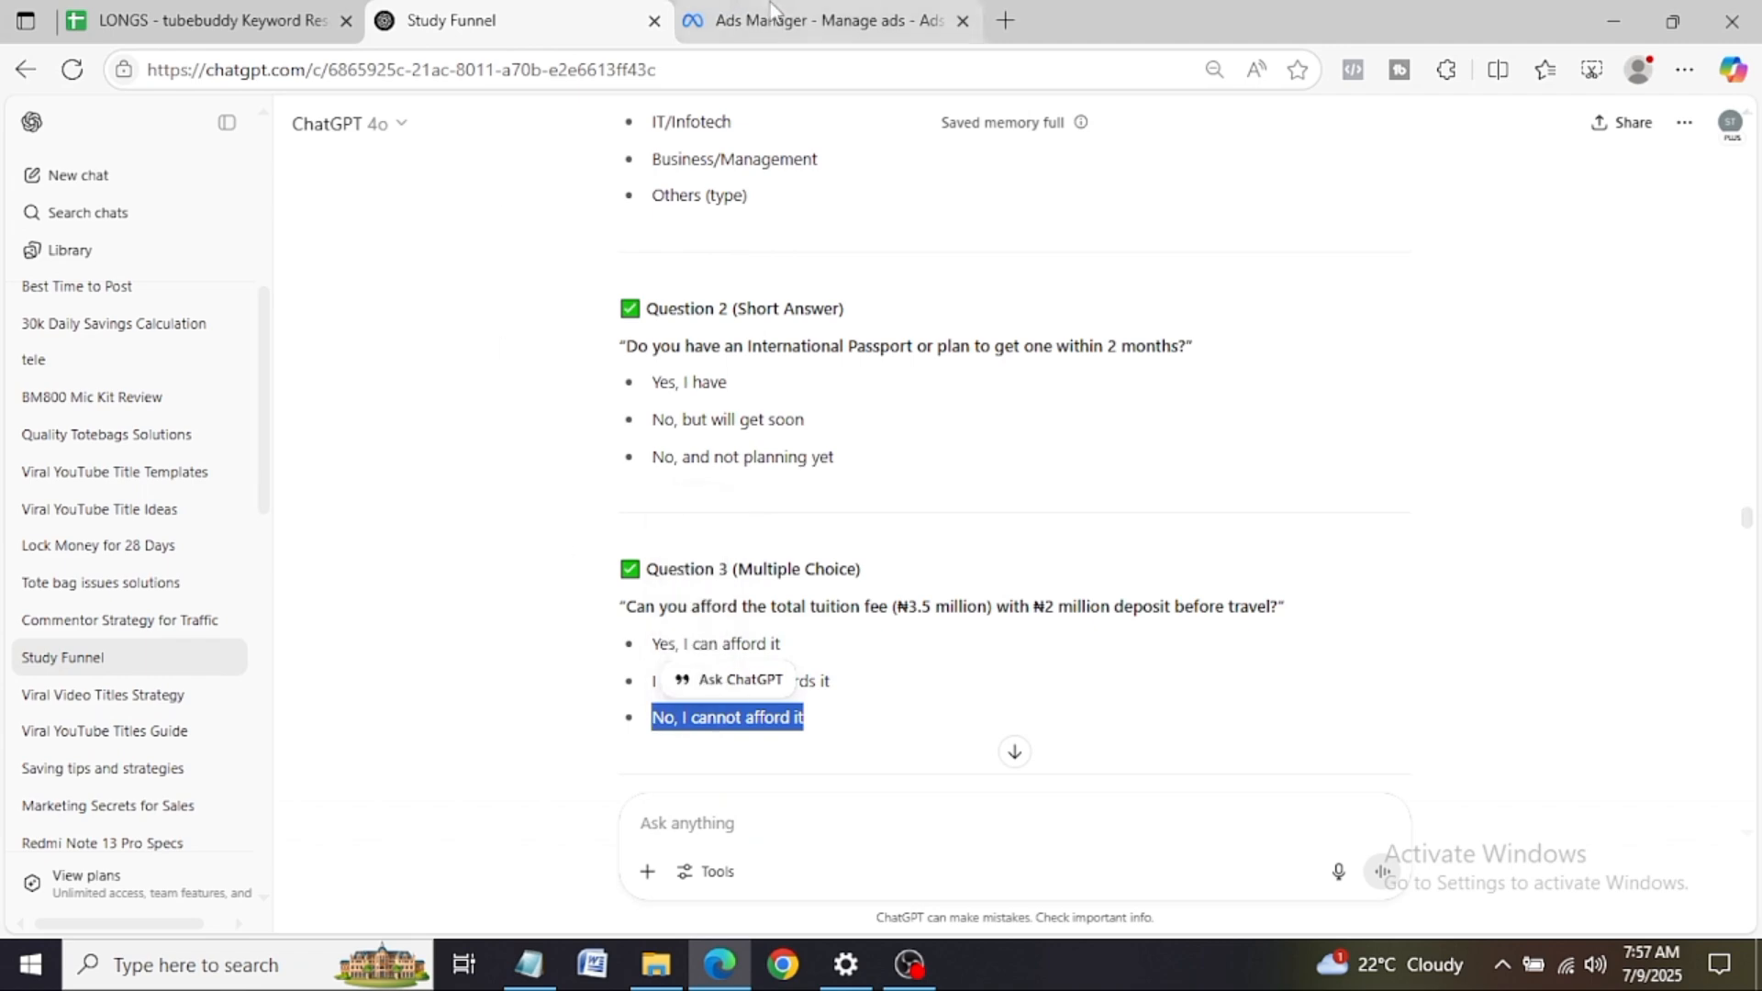
Step: Set question 2 to the copied text "Can you afford the total tuition fee (₦3.5 million) with ₦2 million deposit before travel?"
click(817, 20)
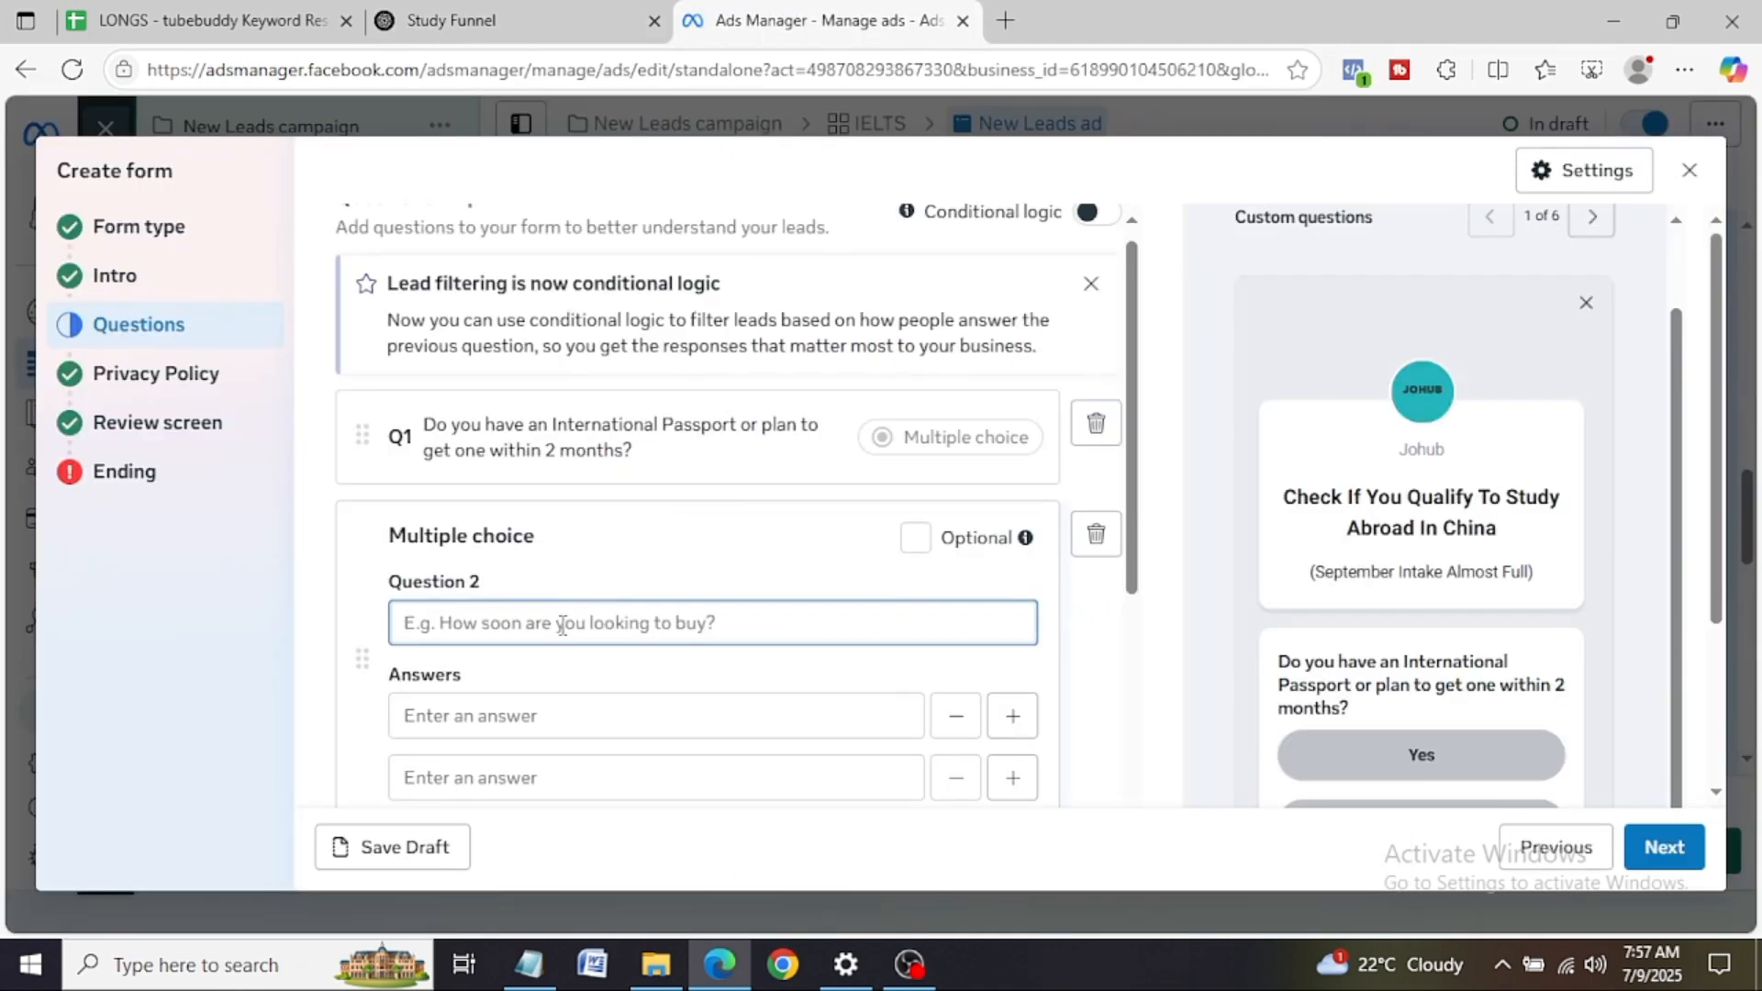
key(super+v)
scroll(776, 225, down, 1)
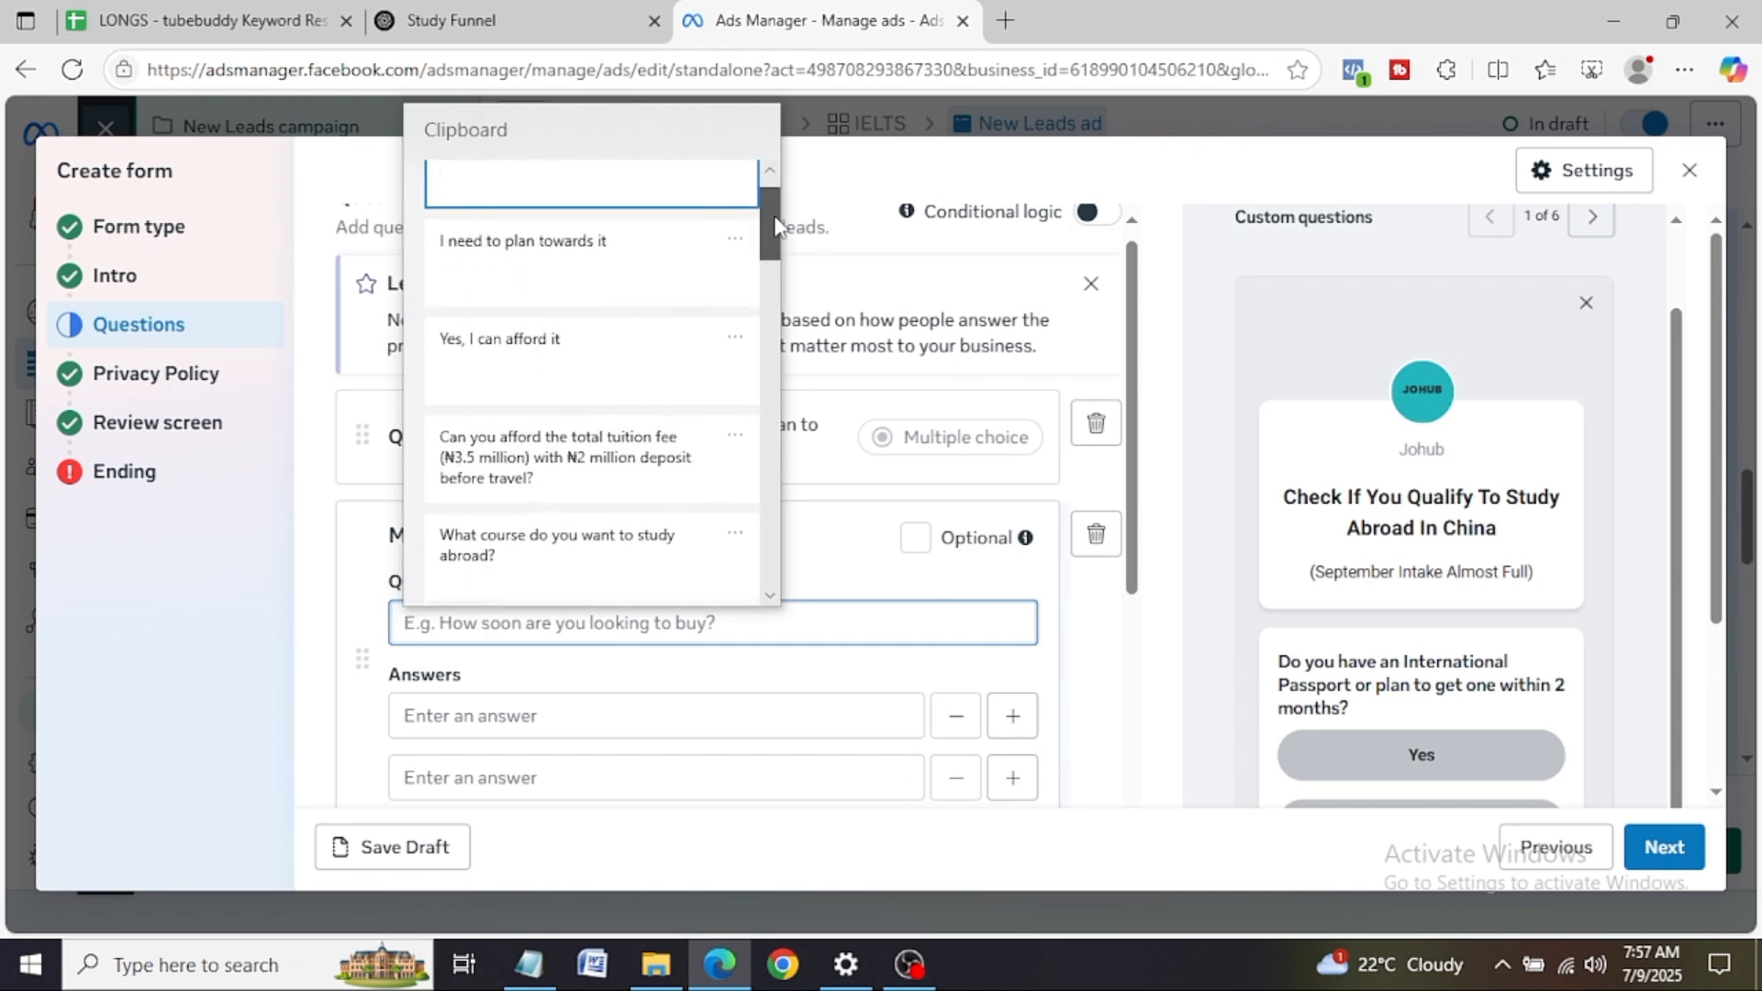
click(621, 451)
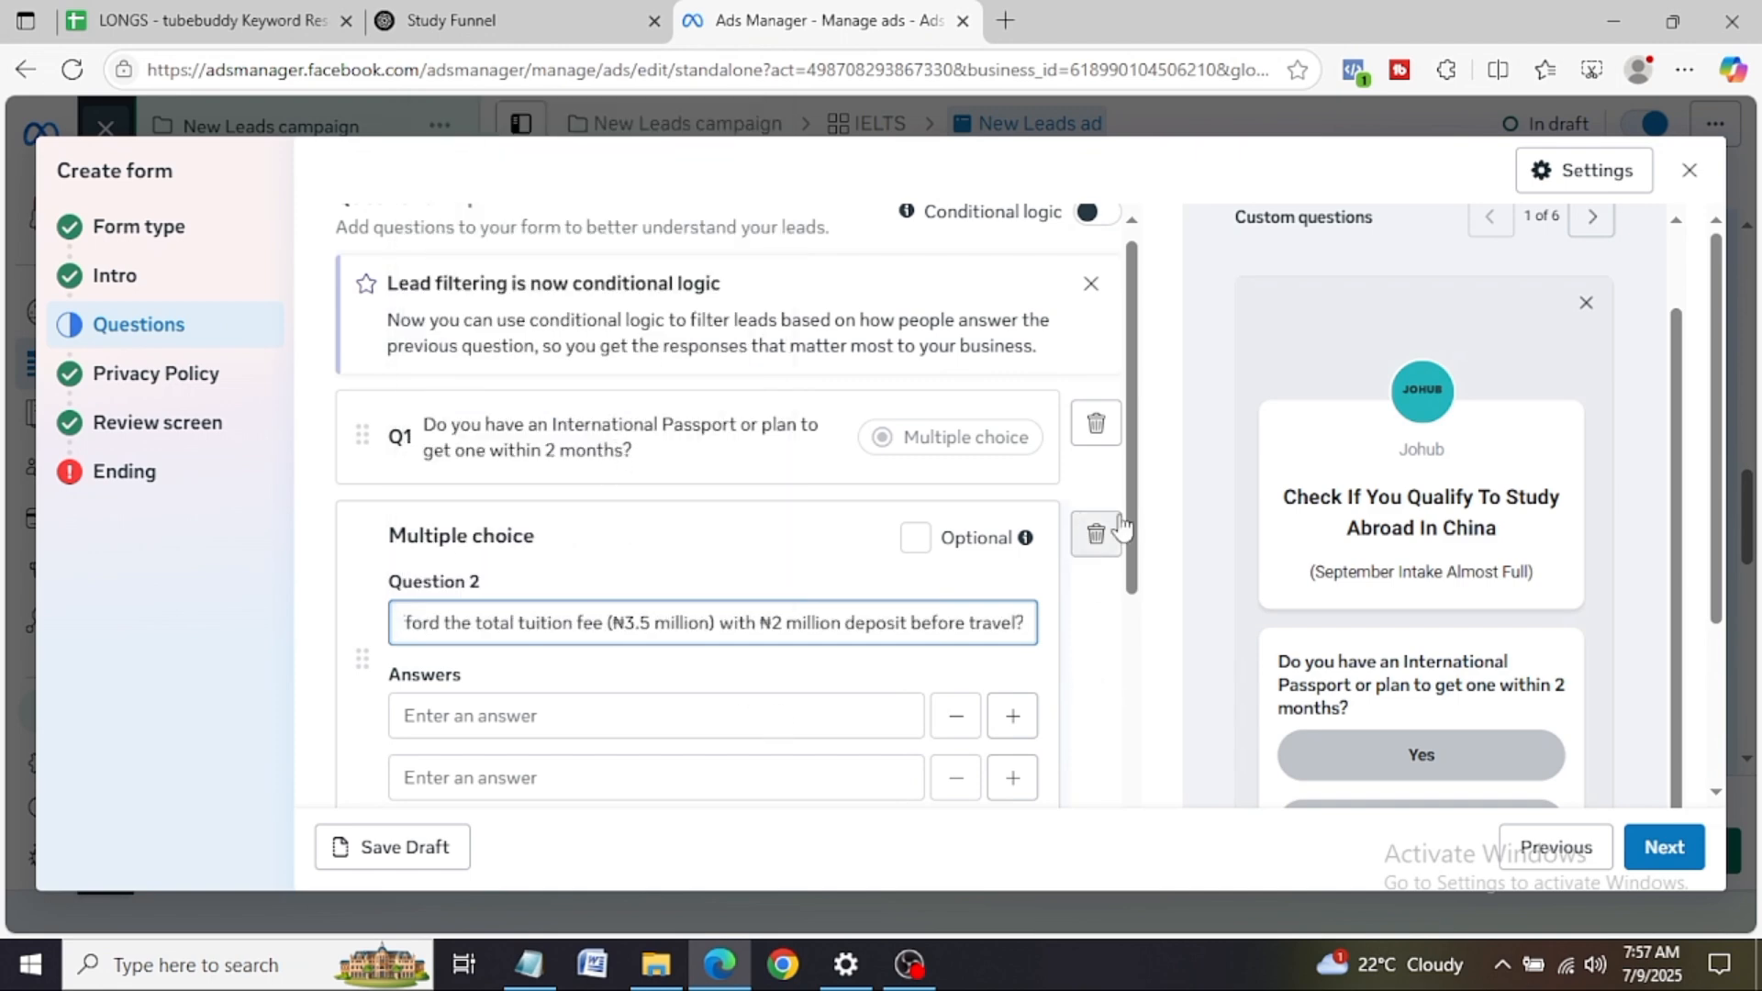
Step: Give the tuition-fee question the answers "Yes, I can afford it", "I need to plan towards it" and "No, I cannot afford it"
scroll(1117, 528, down, 2)
click(622, 536)
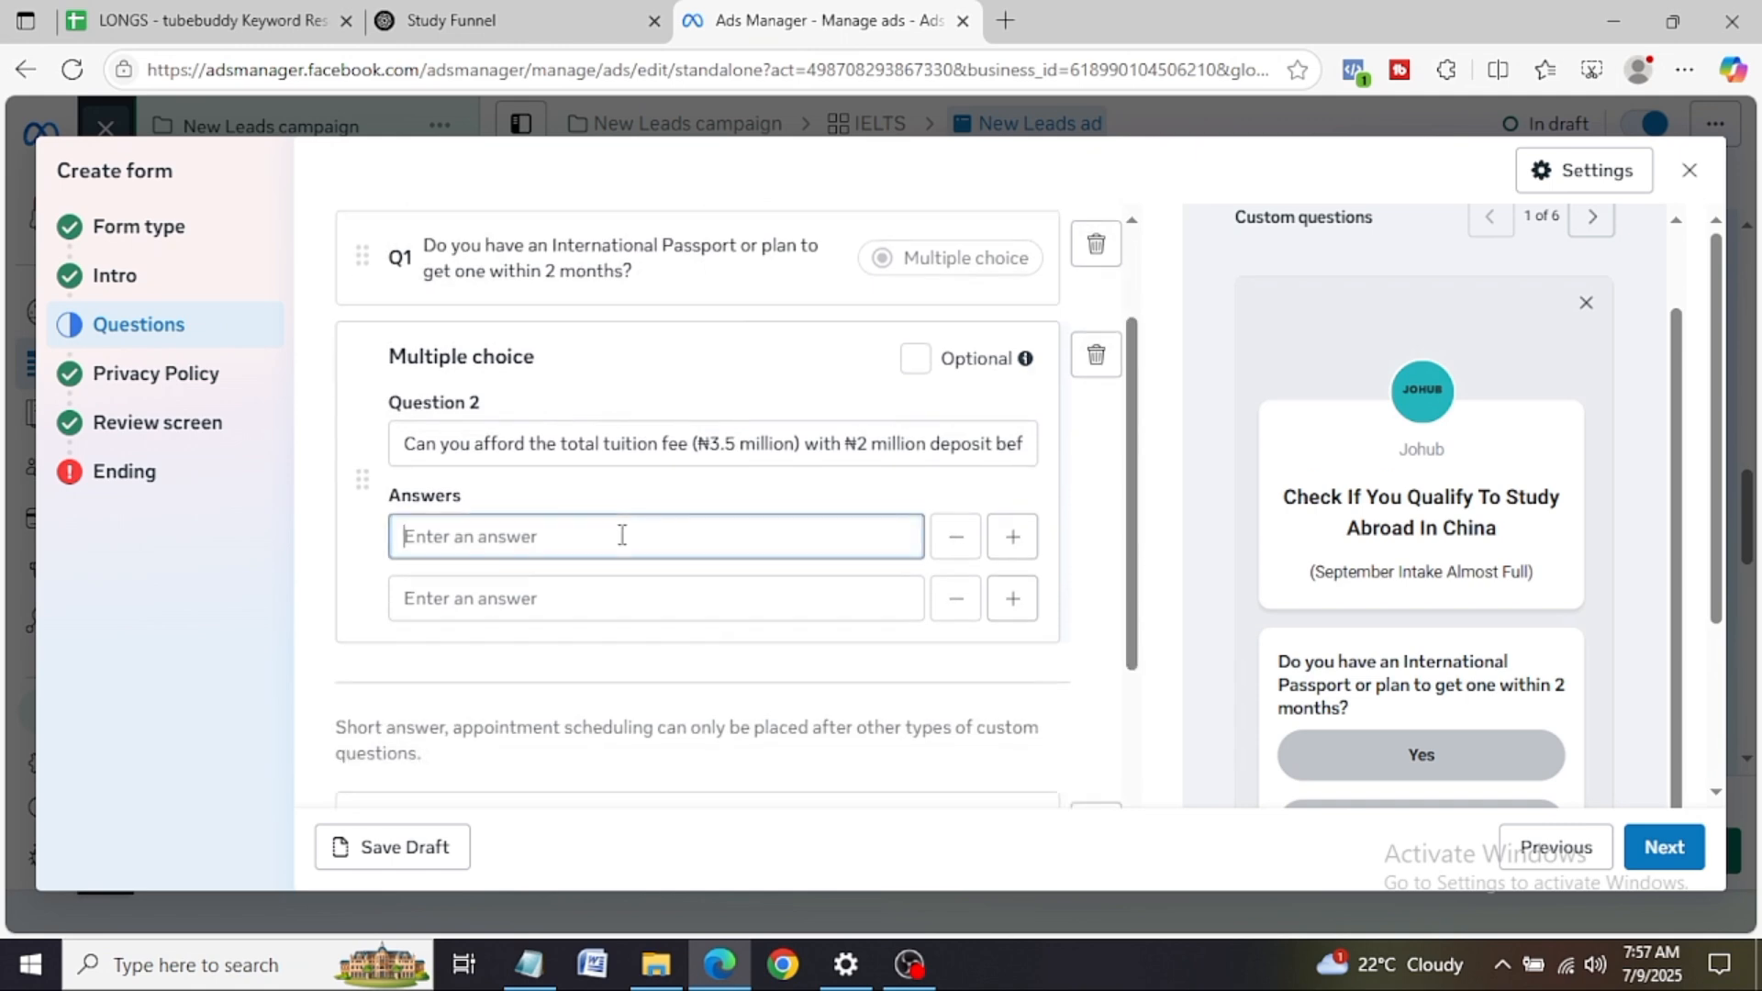
key(super+v)
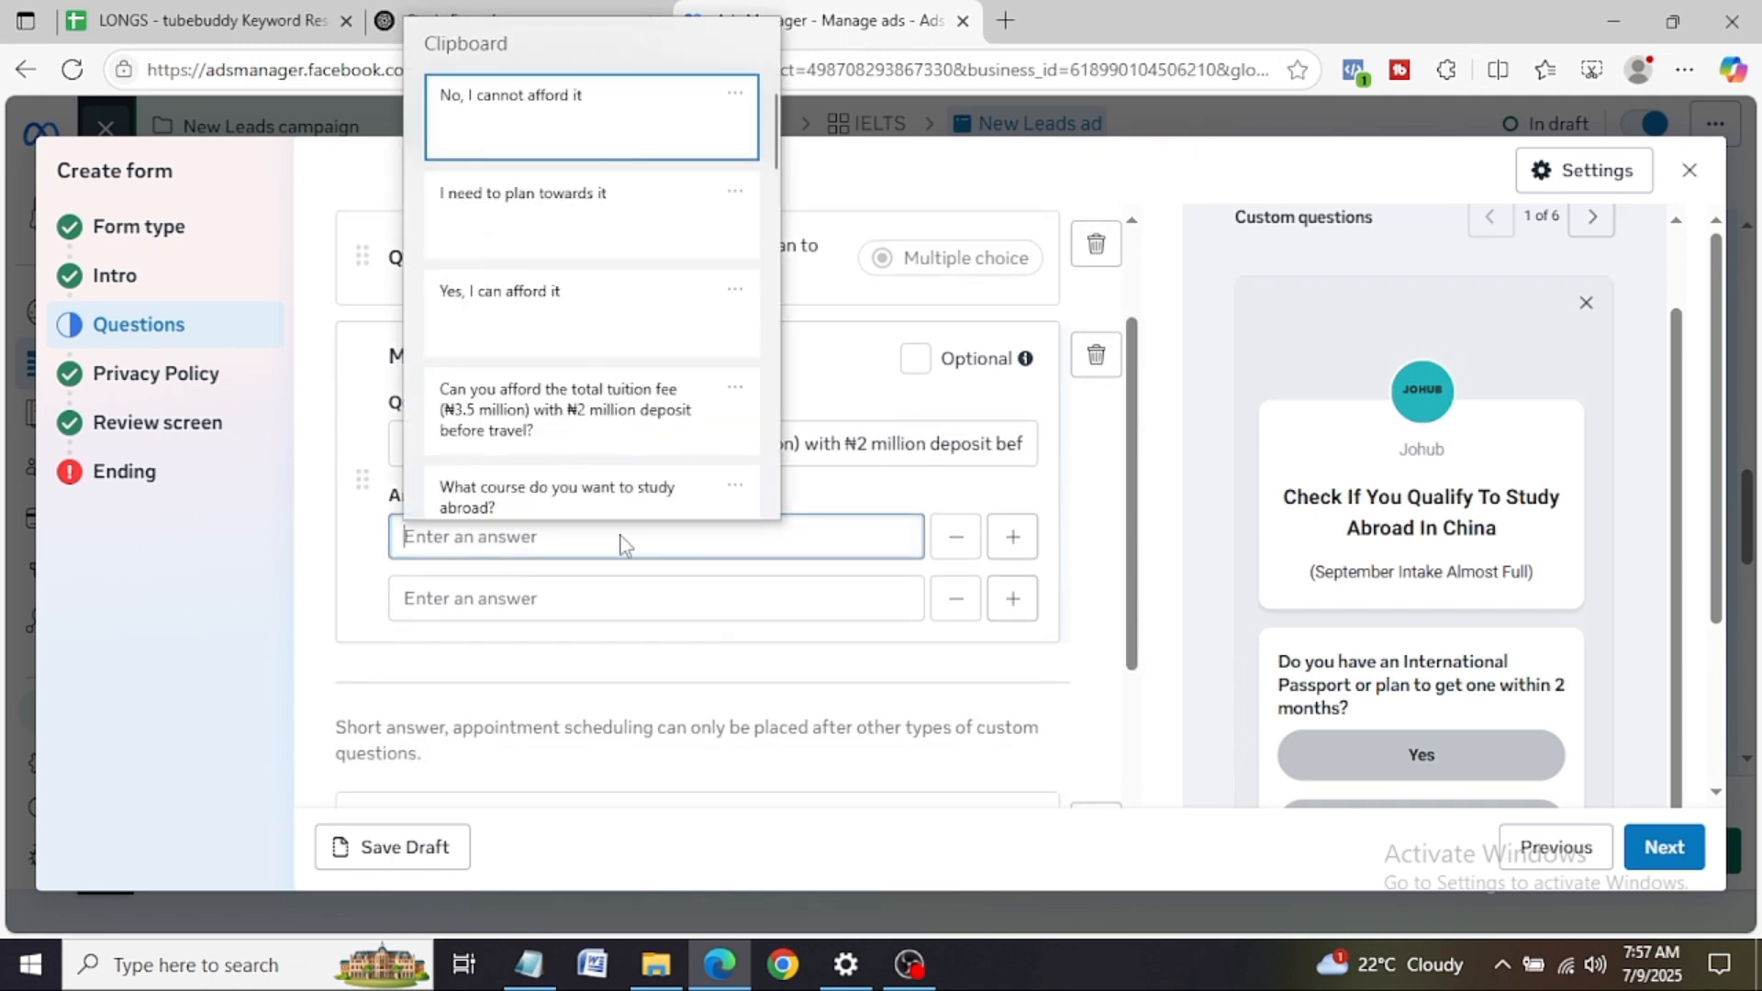
click(546, 298)
click(550, 601)
key(super+v)
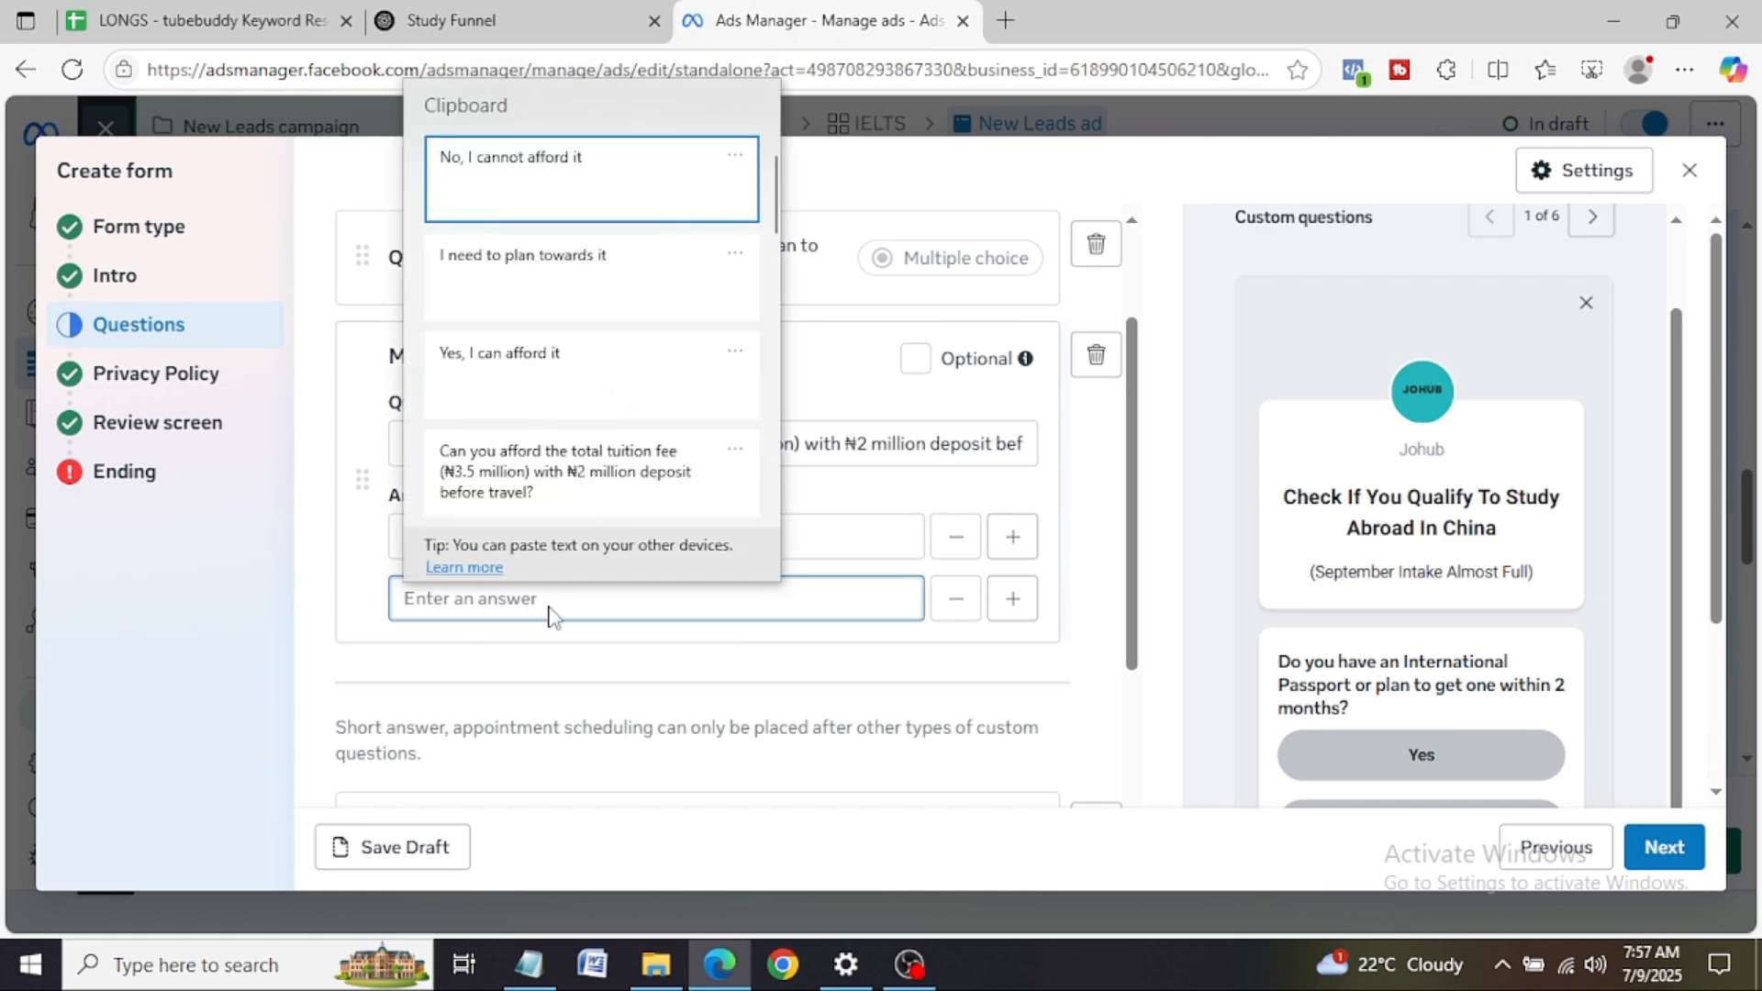
click(646, 268)
click(1012, 602)
click(649, 654)
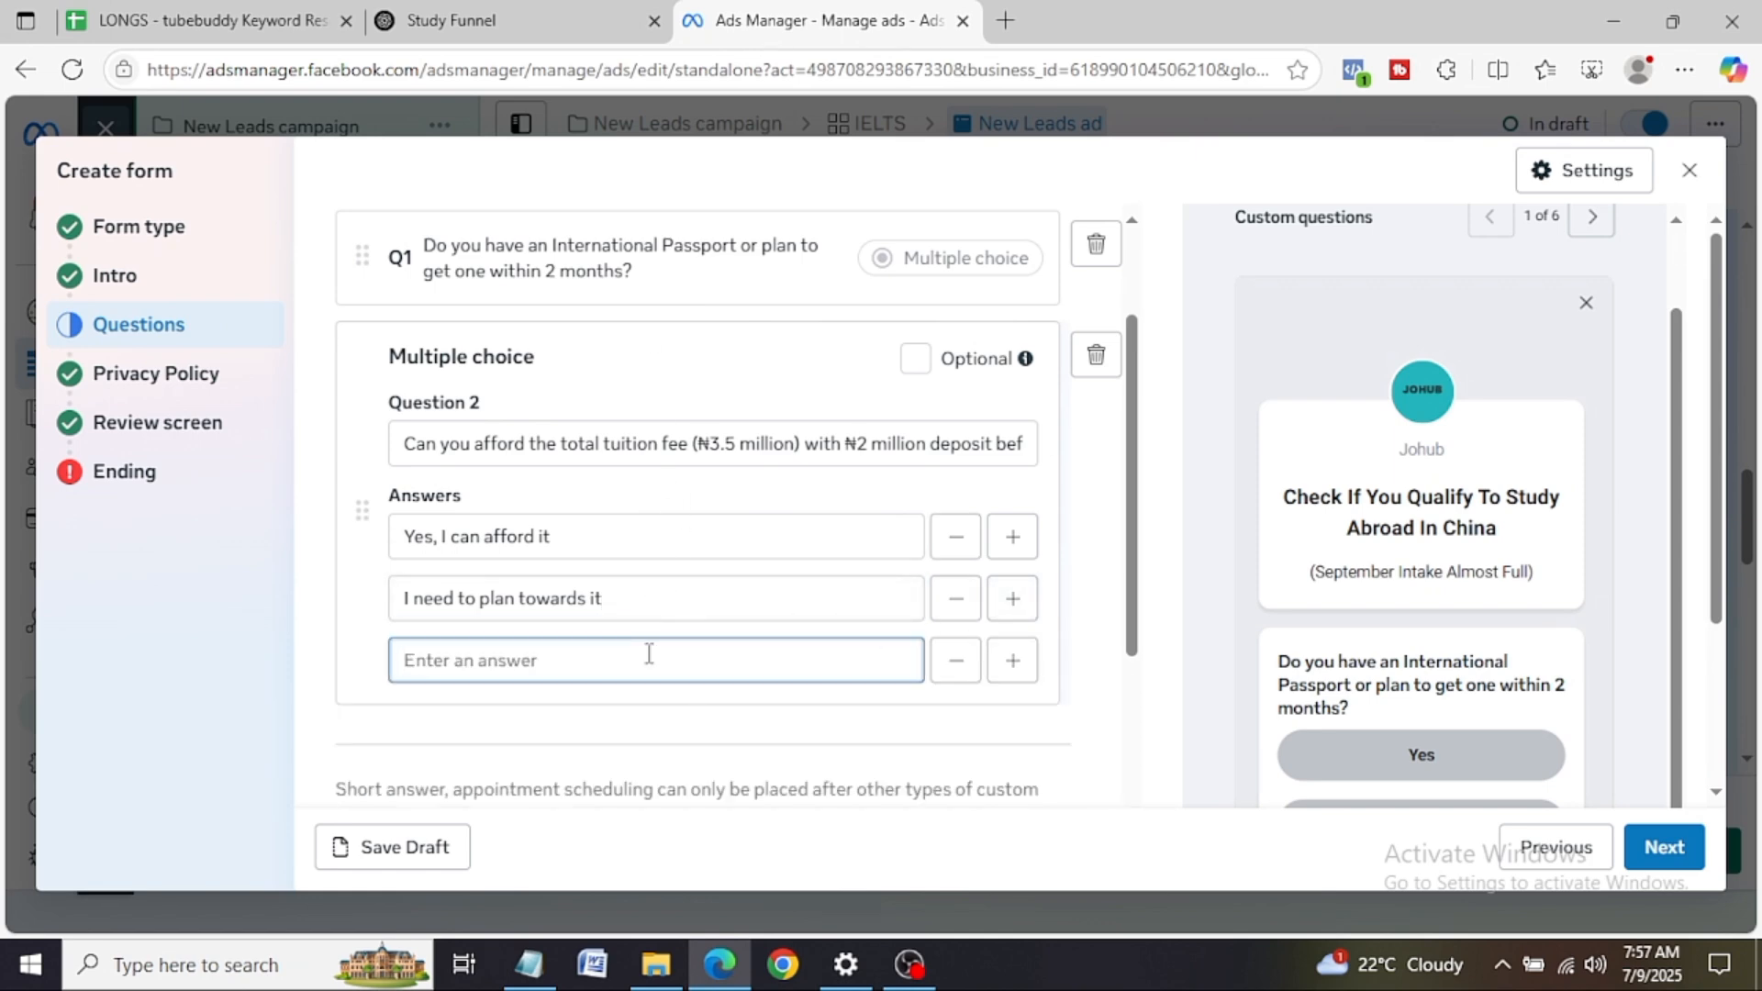
key(super+v)
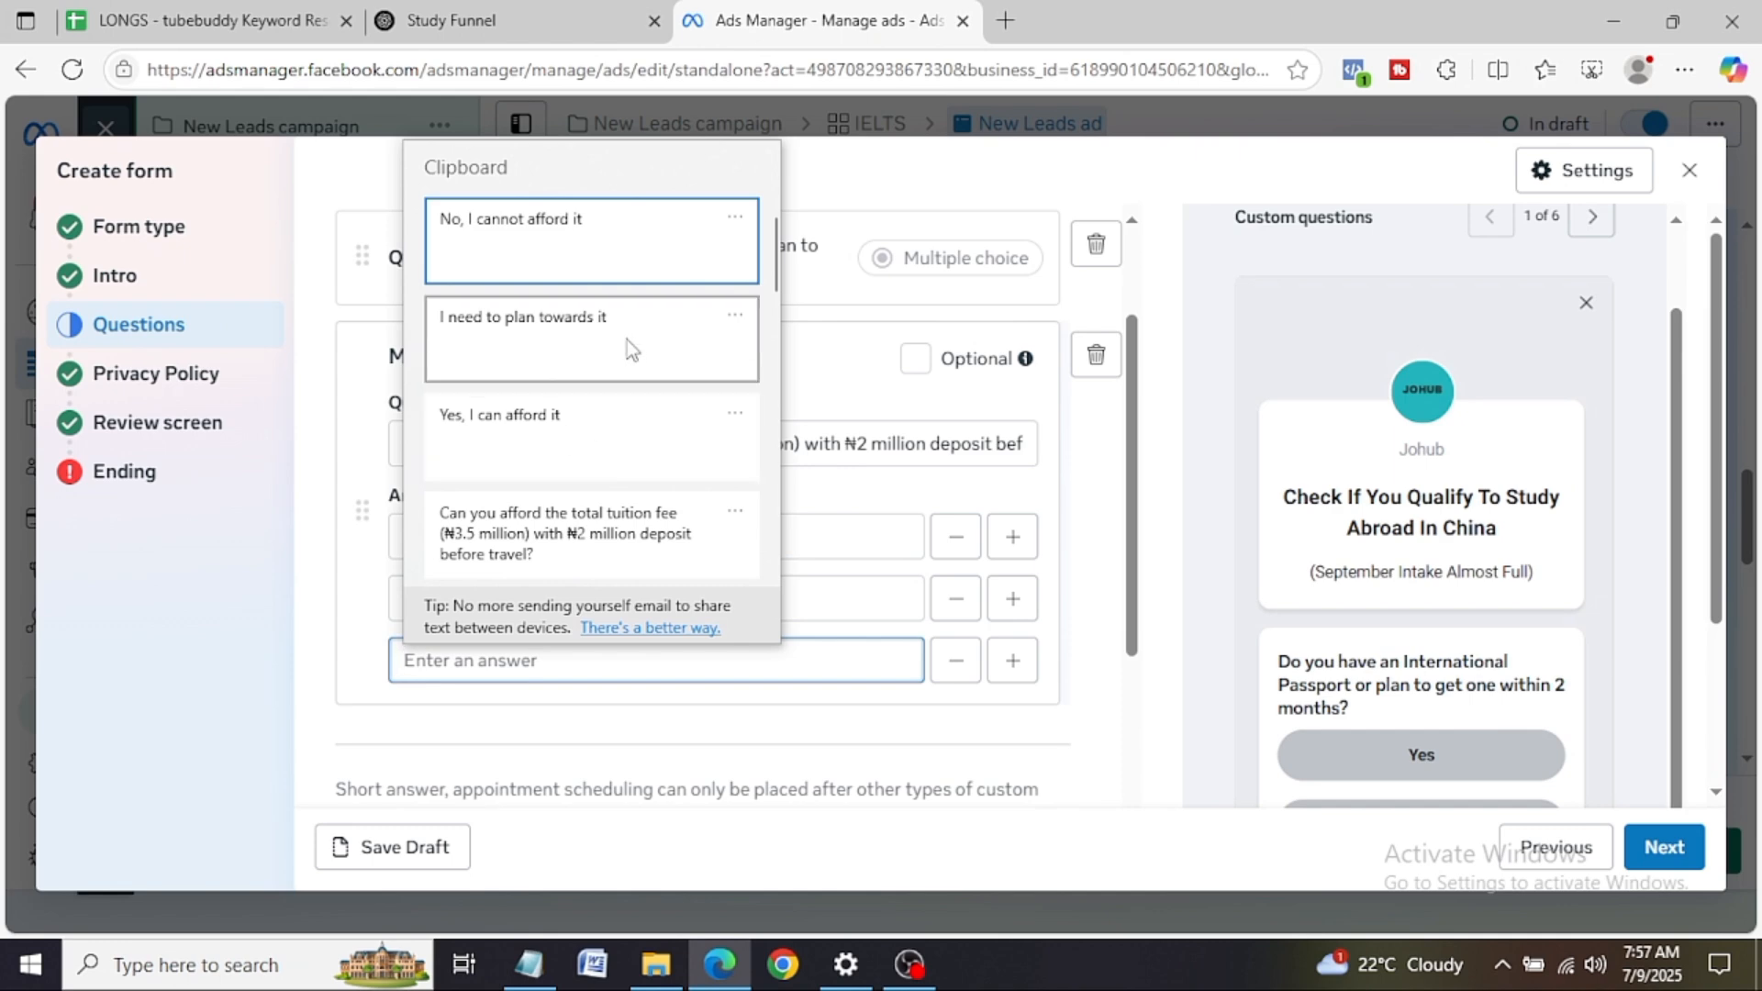
click(599, 262)
Step: Review the available question types and the form's list of custom questions
drag(1134, 534, 1144, 708)
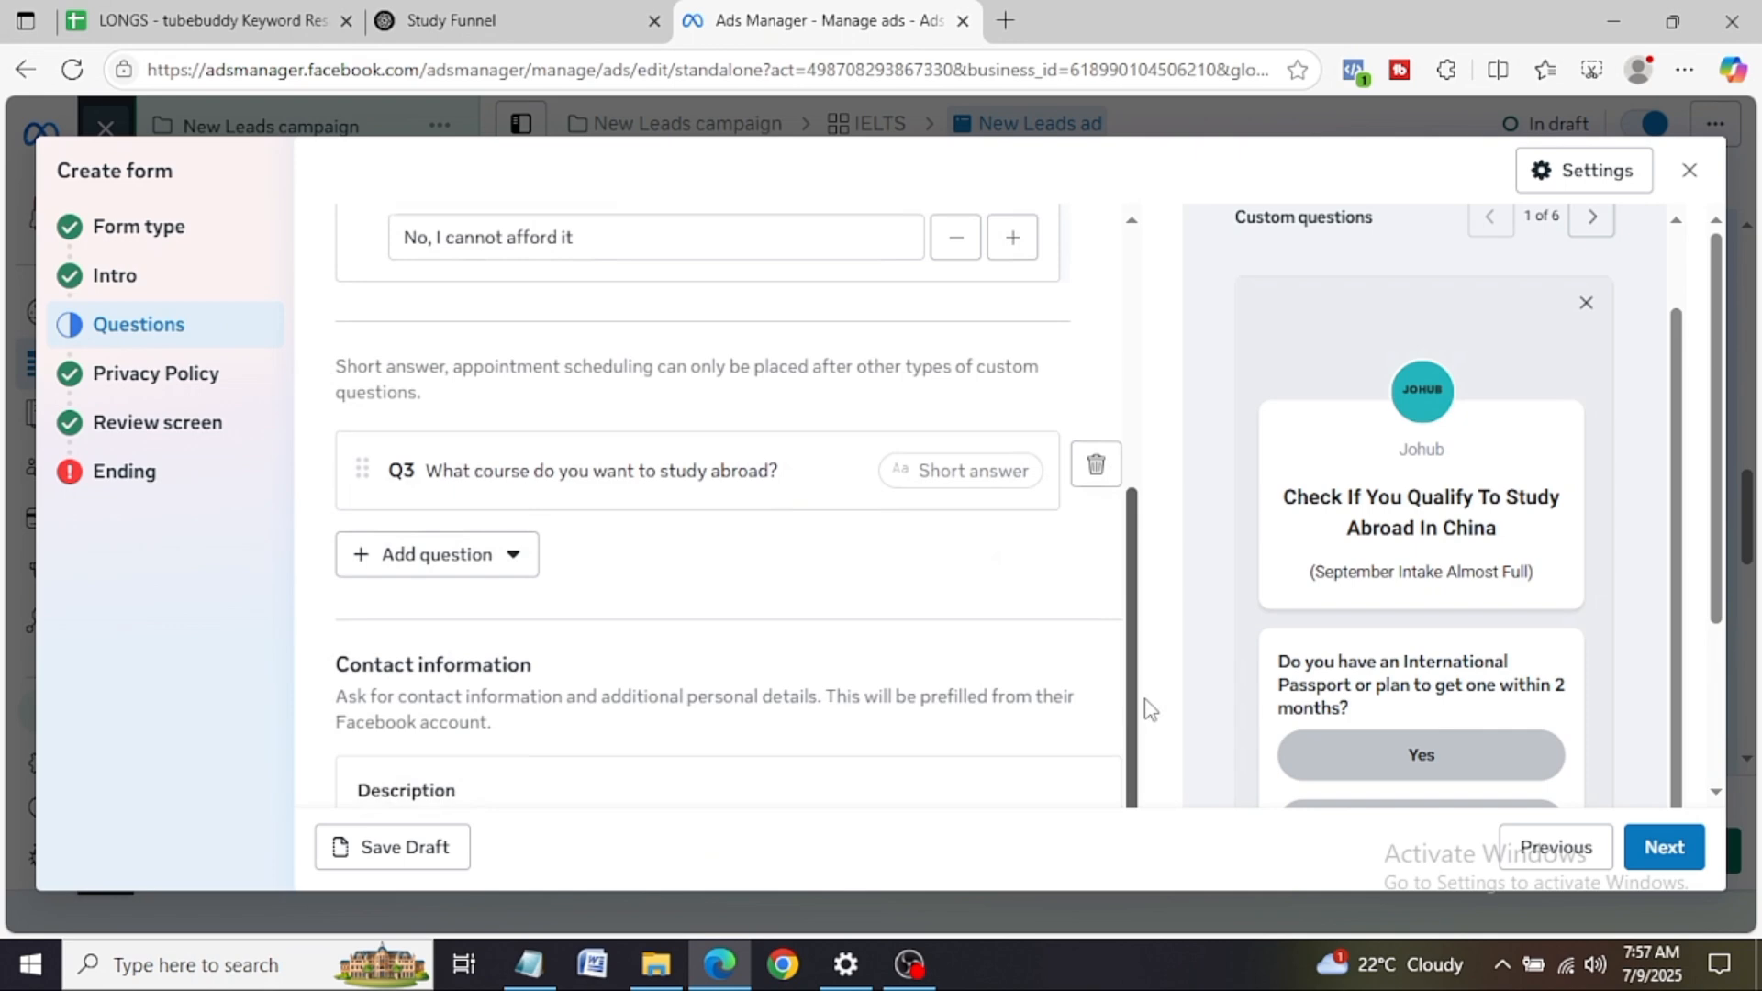
click(427, 556)
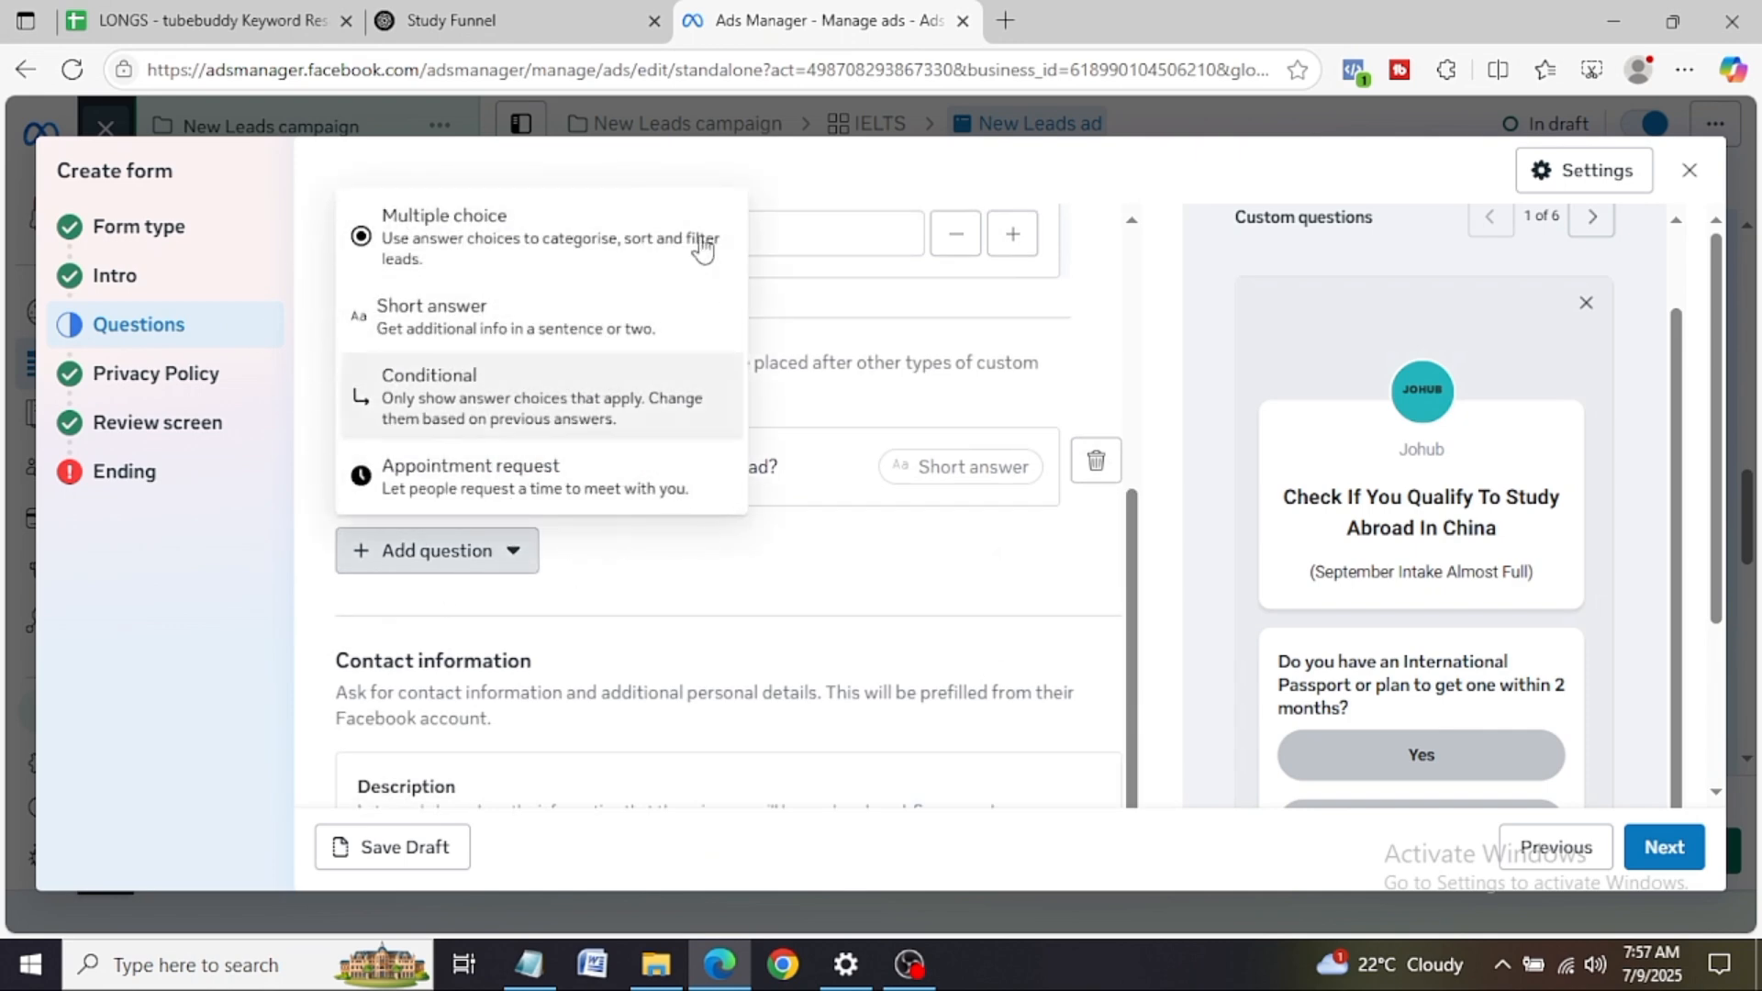
drag(1133, 584, 1167, 323)
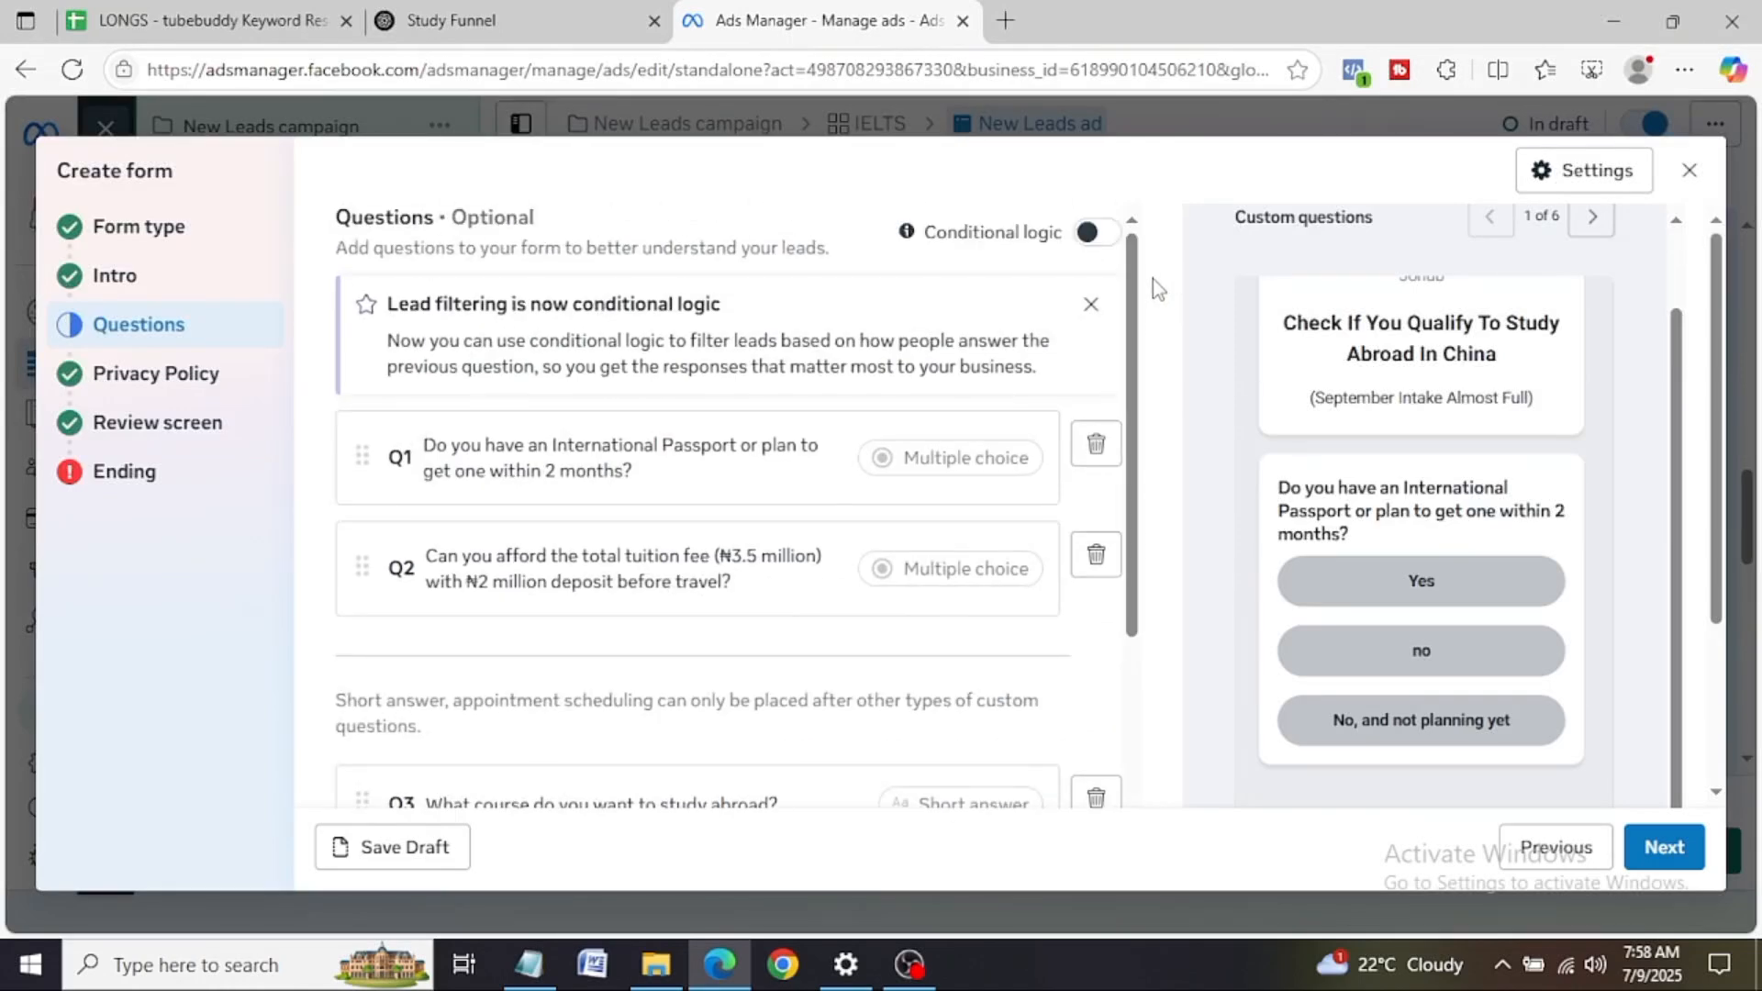
mouse_move(1131, 292)
mouse_down()
mouse_move(1133, 413)
mouse_move(1140, 280)
mouse_up()
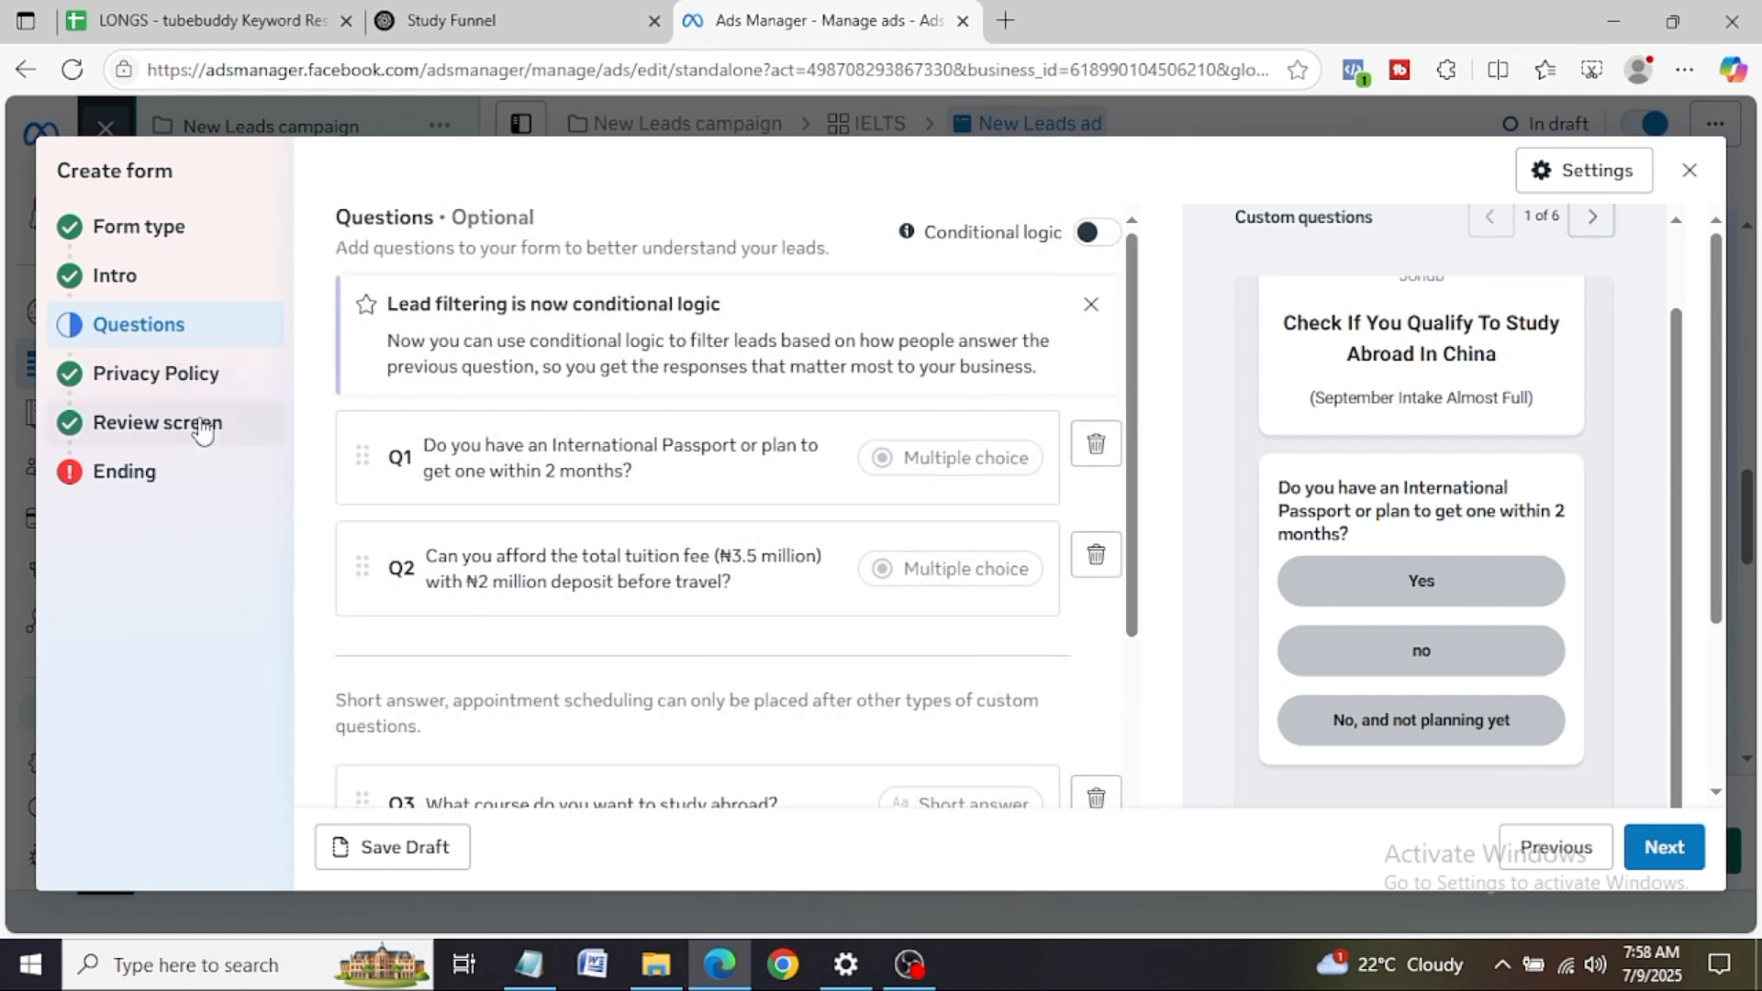
Step: Open the form's Ending section and set the description to "thank you will give you a call shortly."
click(117, 473)
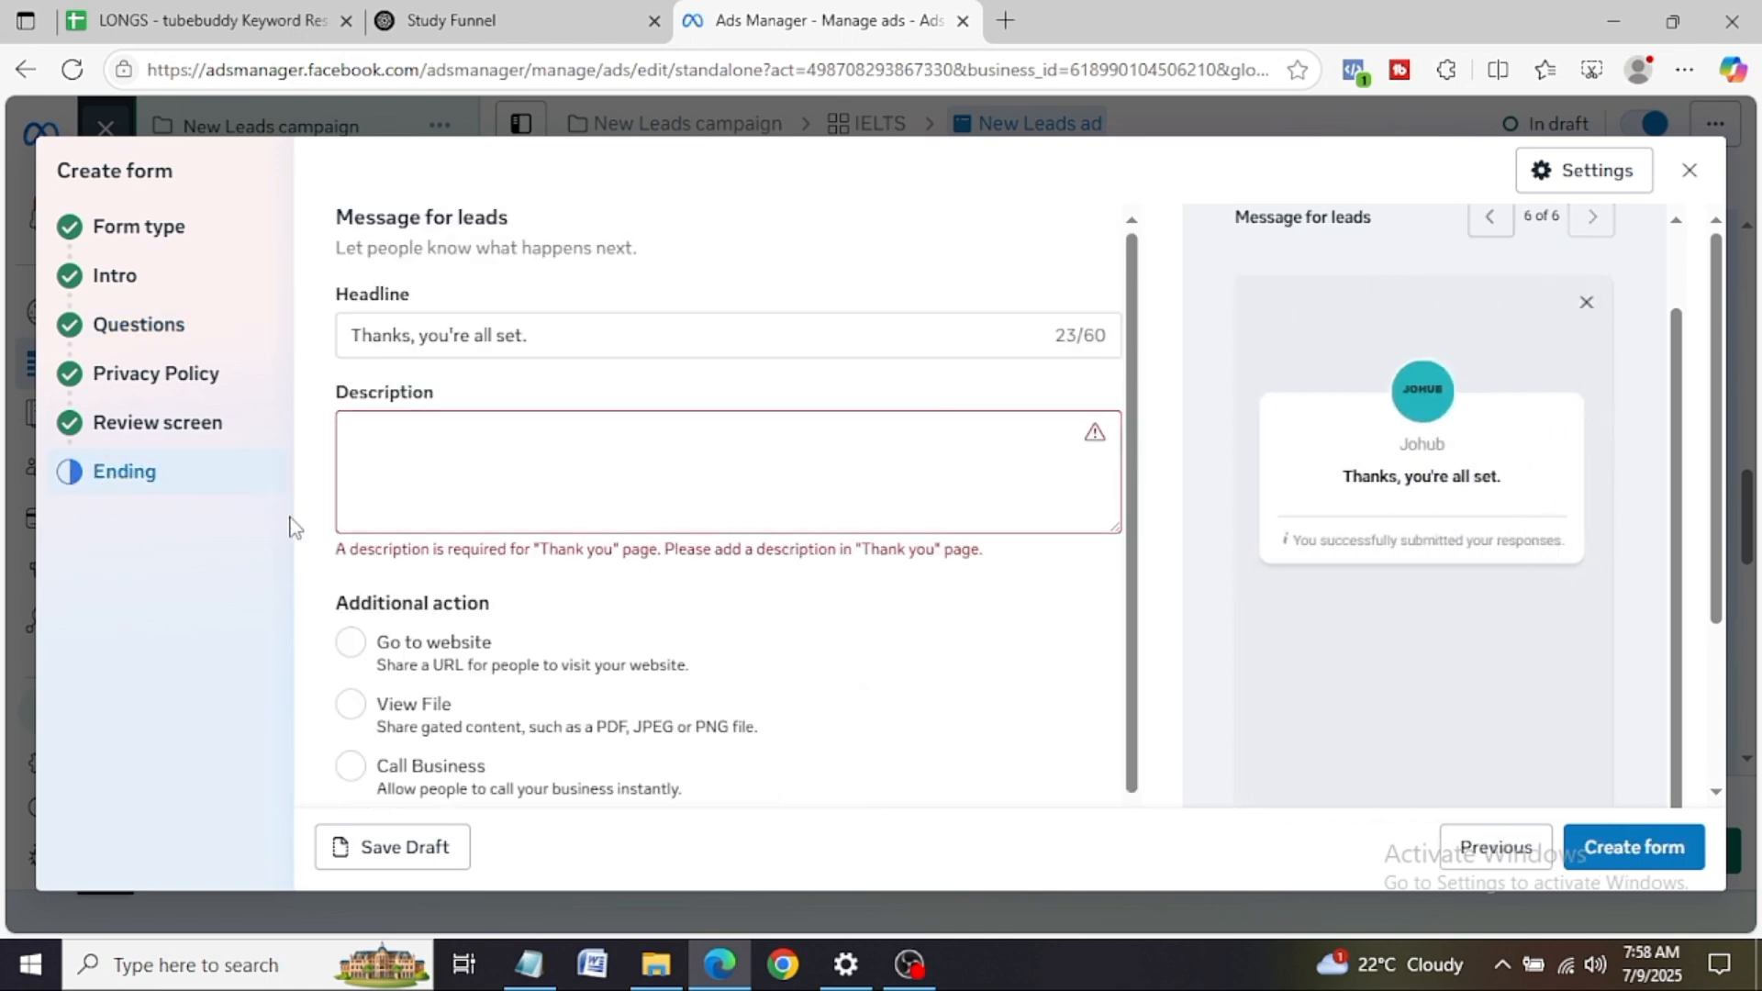
click(413, 459)
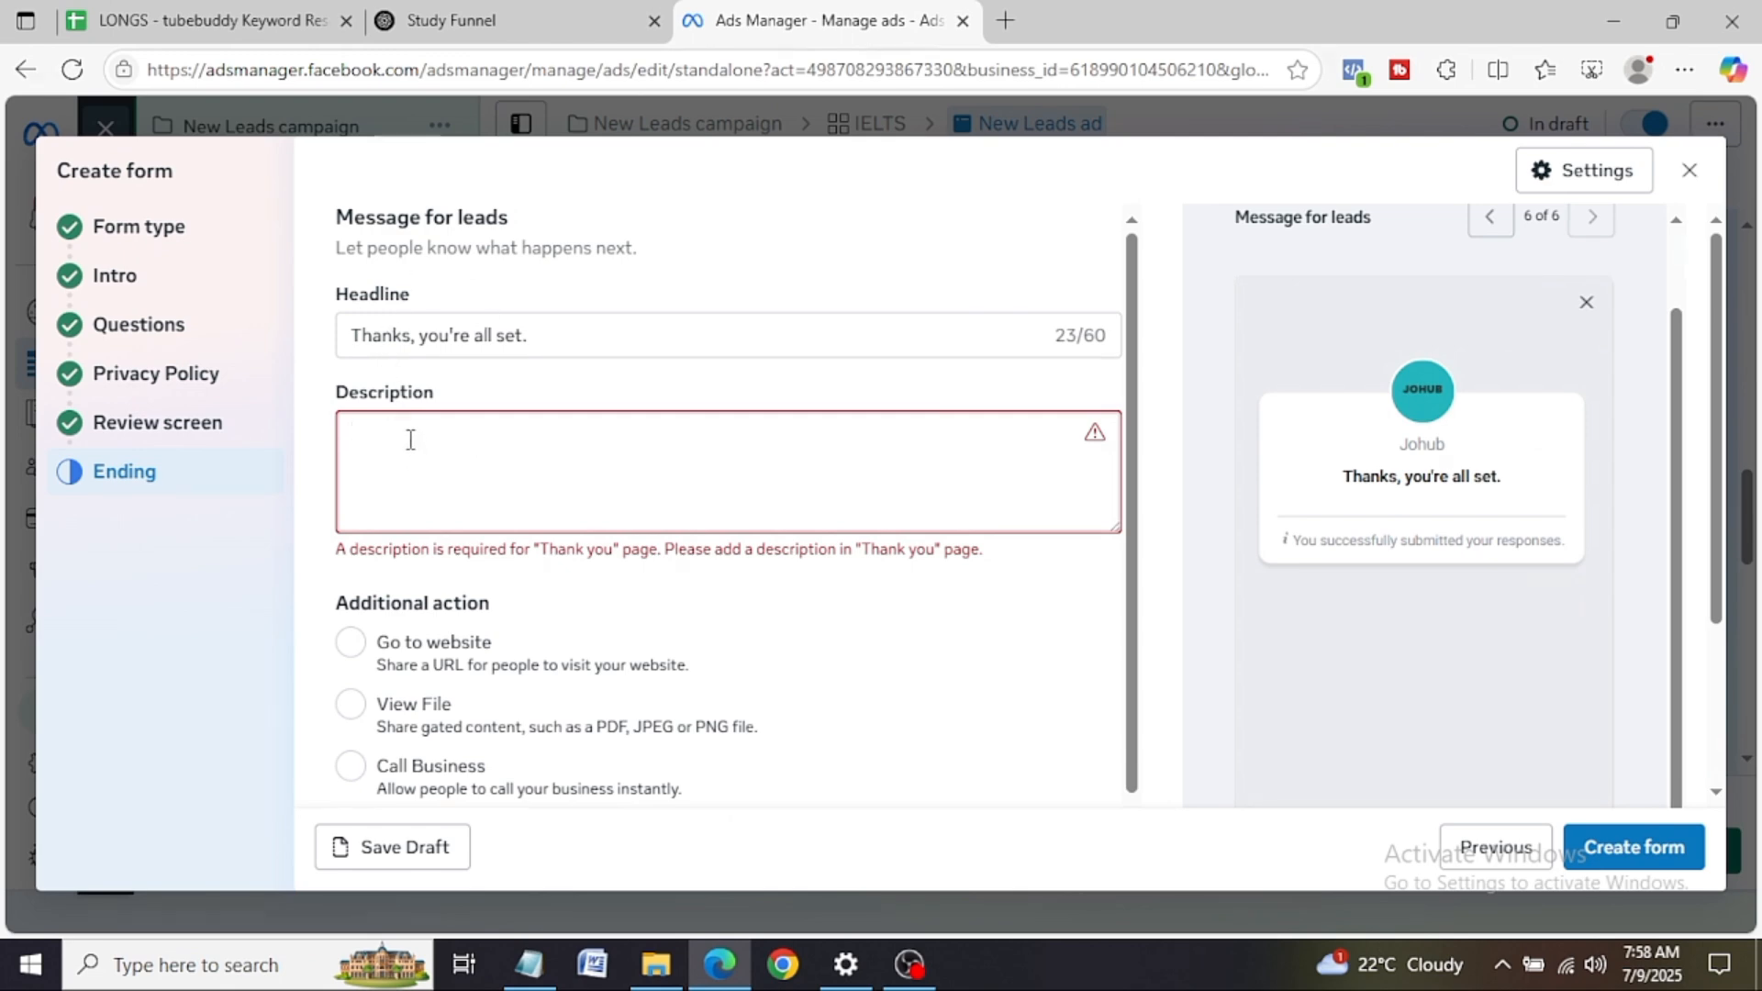
text(Click)
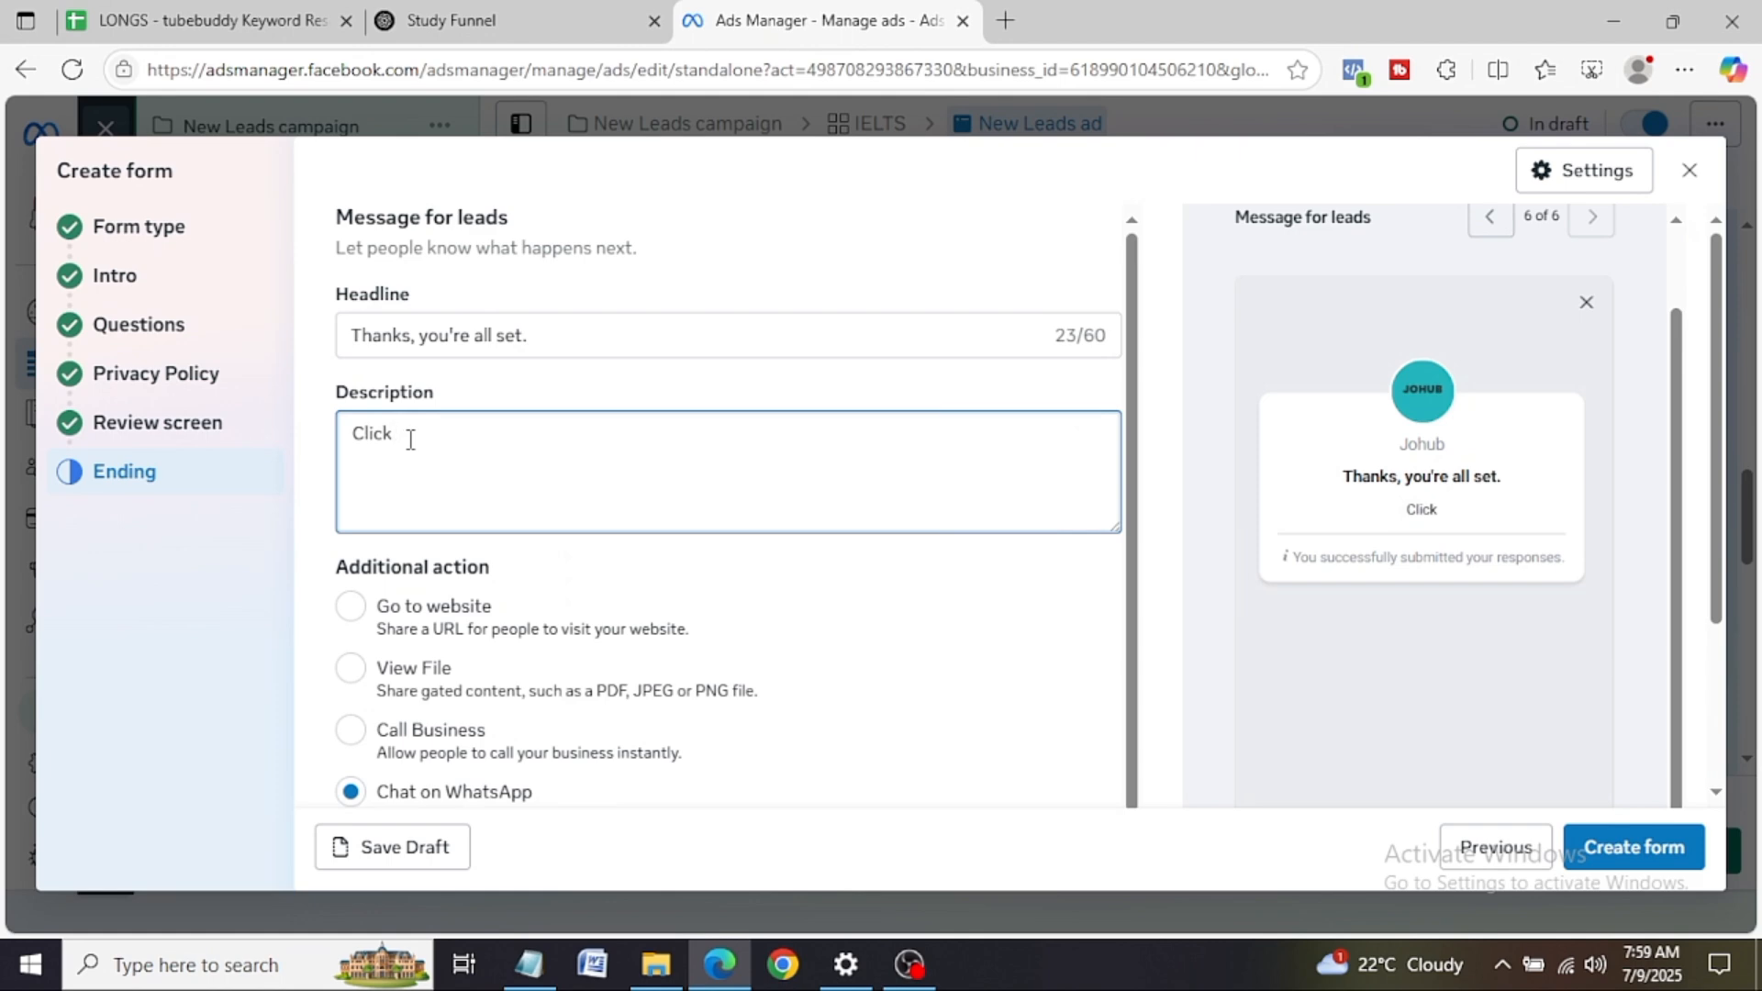
drag(1131, 574, 1133, 536)
drag(408, 445, 291, 449)
text(thatn)
text(nk yo)
key(BackSpace)
text(ou will give tyou)
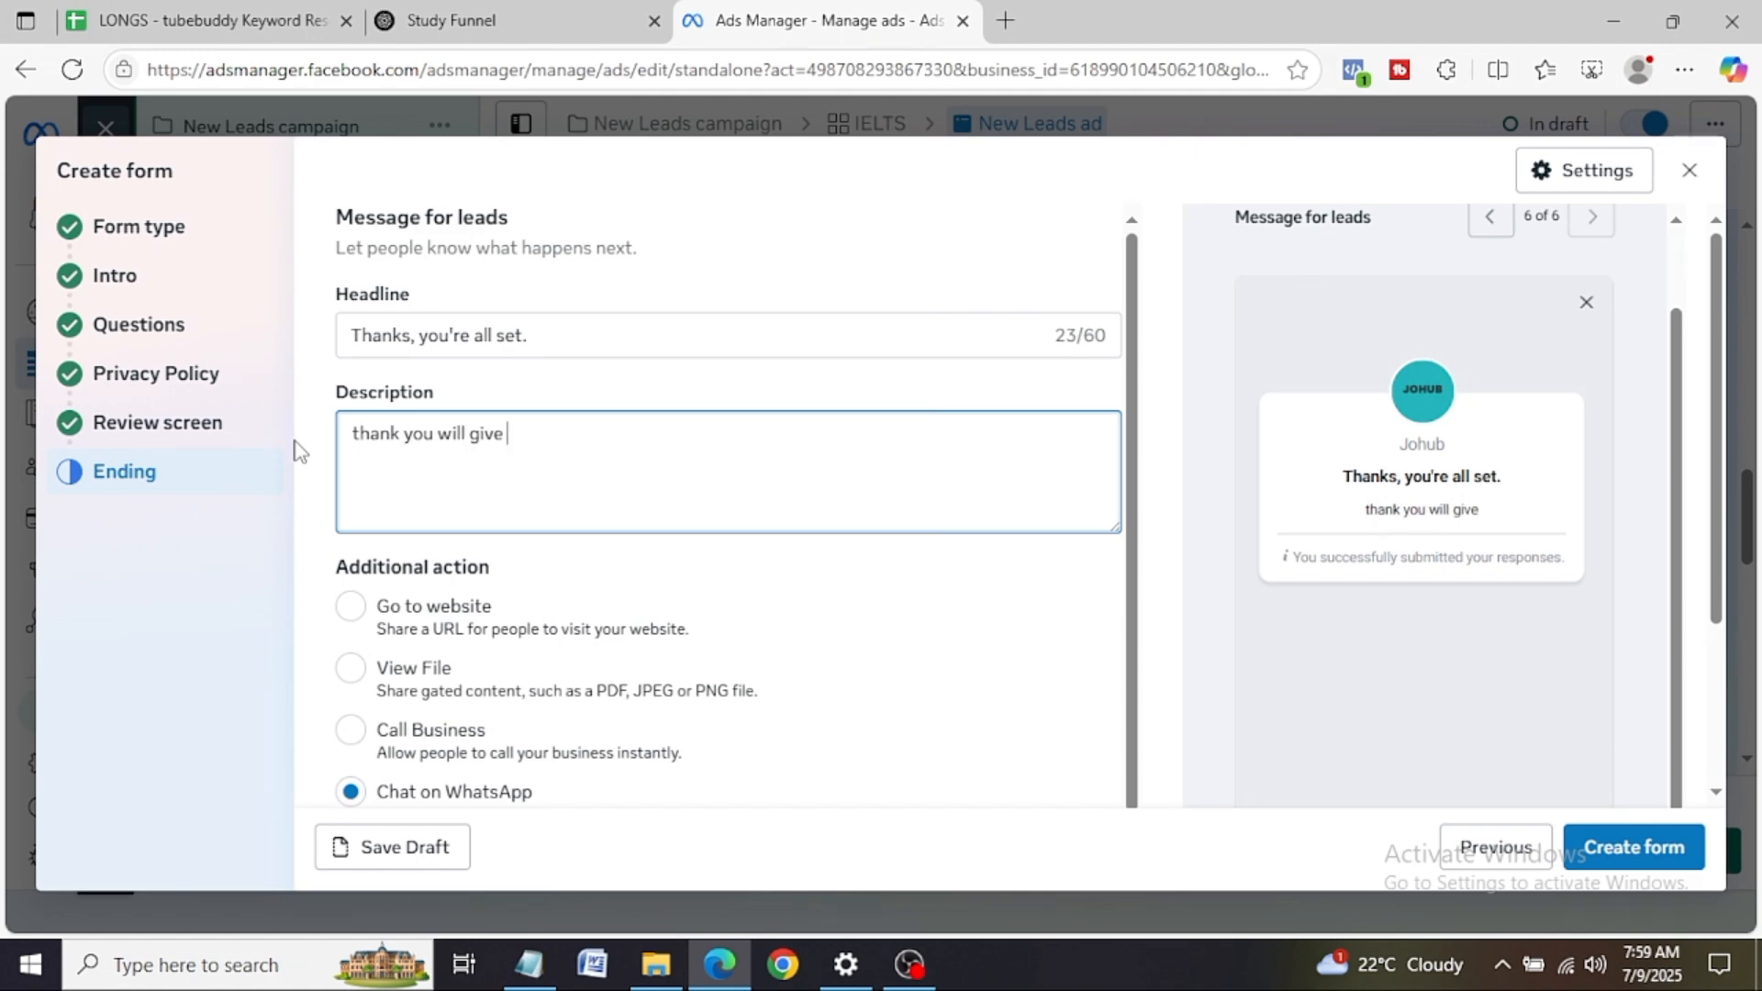
key(BackSpace)
key(BackSpace)
key(BackSpace)
key(BackSpace)
text(you a a)
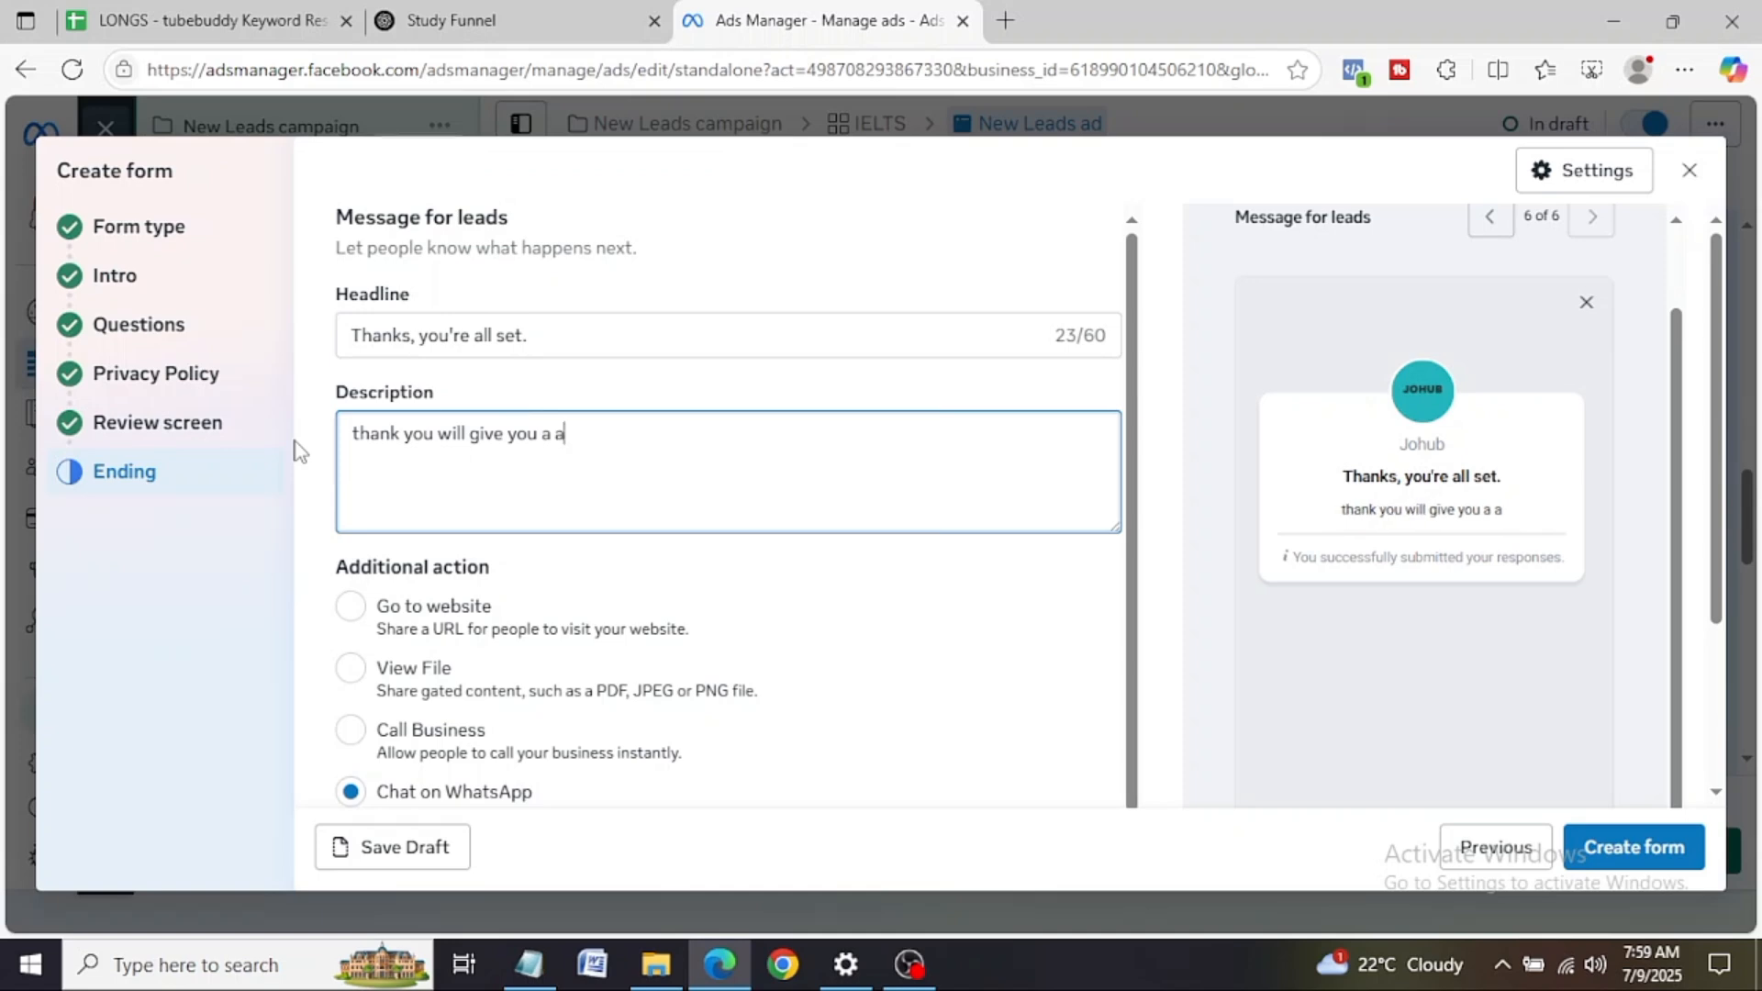
key(BackSpace)
text(call shortly.)
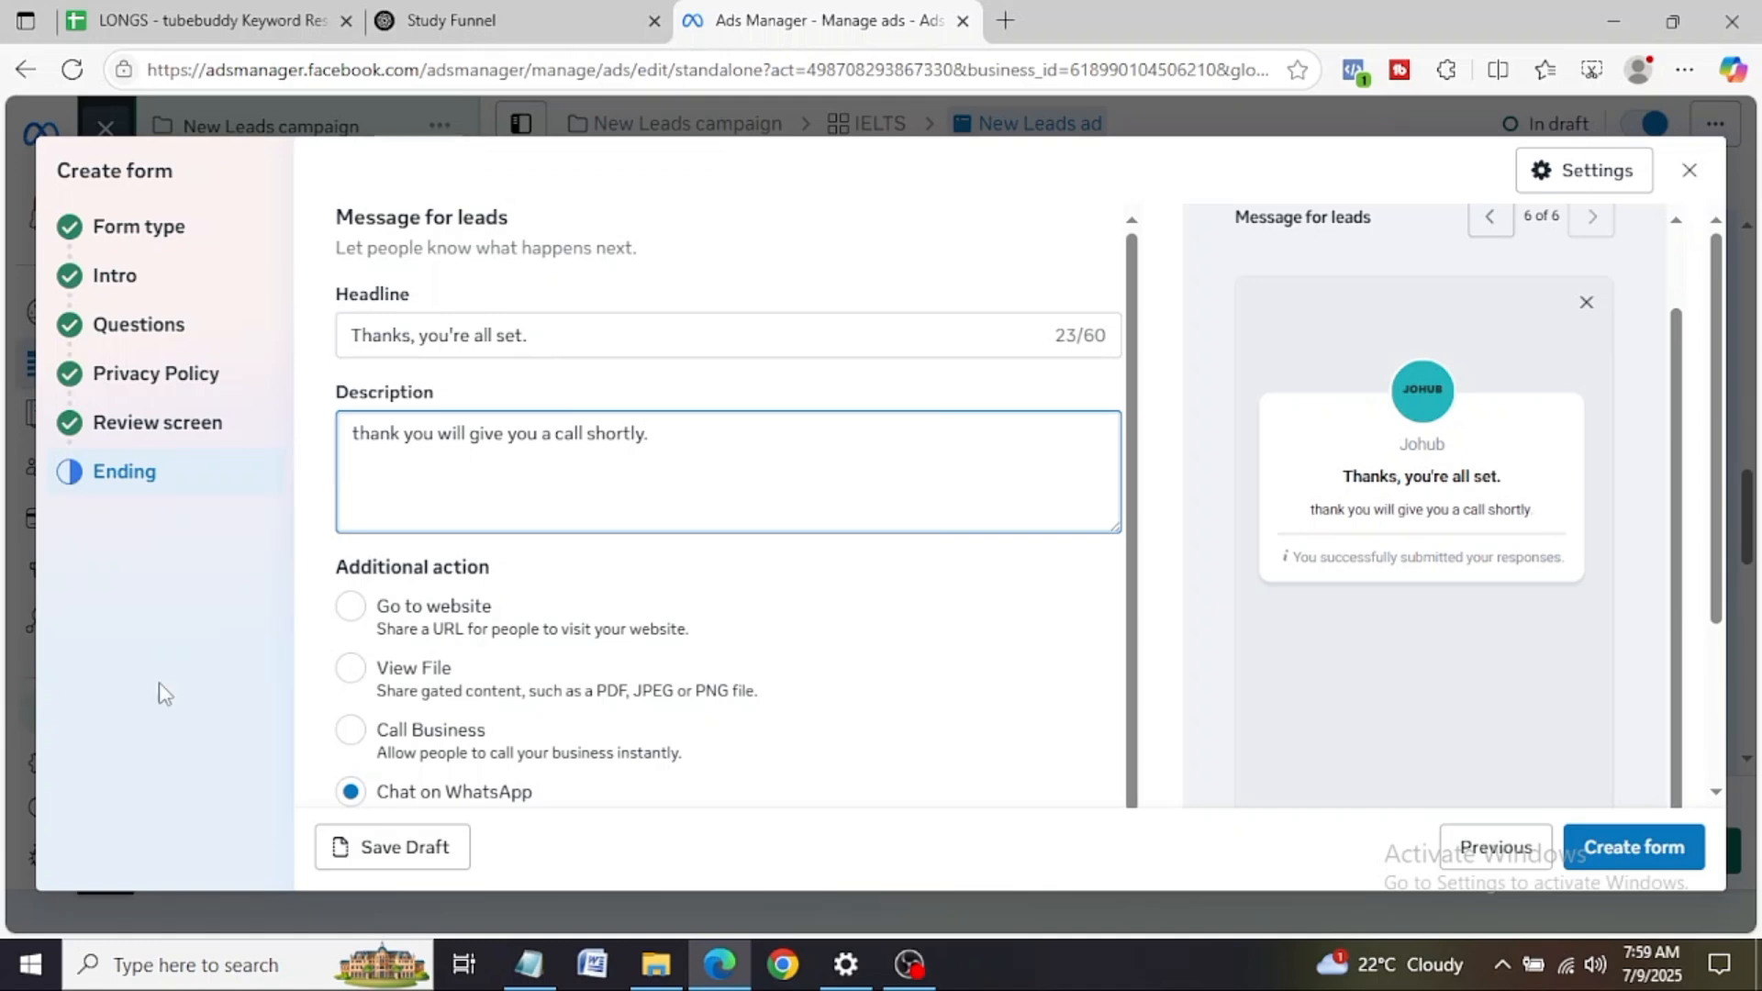
Step: Select Go to website as the additional action and extend the description with "Click on the link below to learn more"
click(349, 606)
click(699, 429)
text(Click o)
text(n t eh)
key(BackSpace)
key(BackSpace)
key(BackSpace)
key(BackSpace)
text(the link )
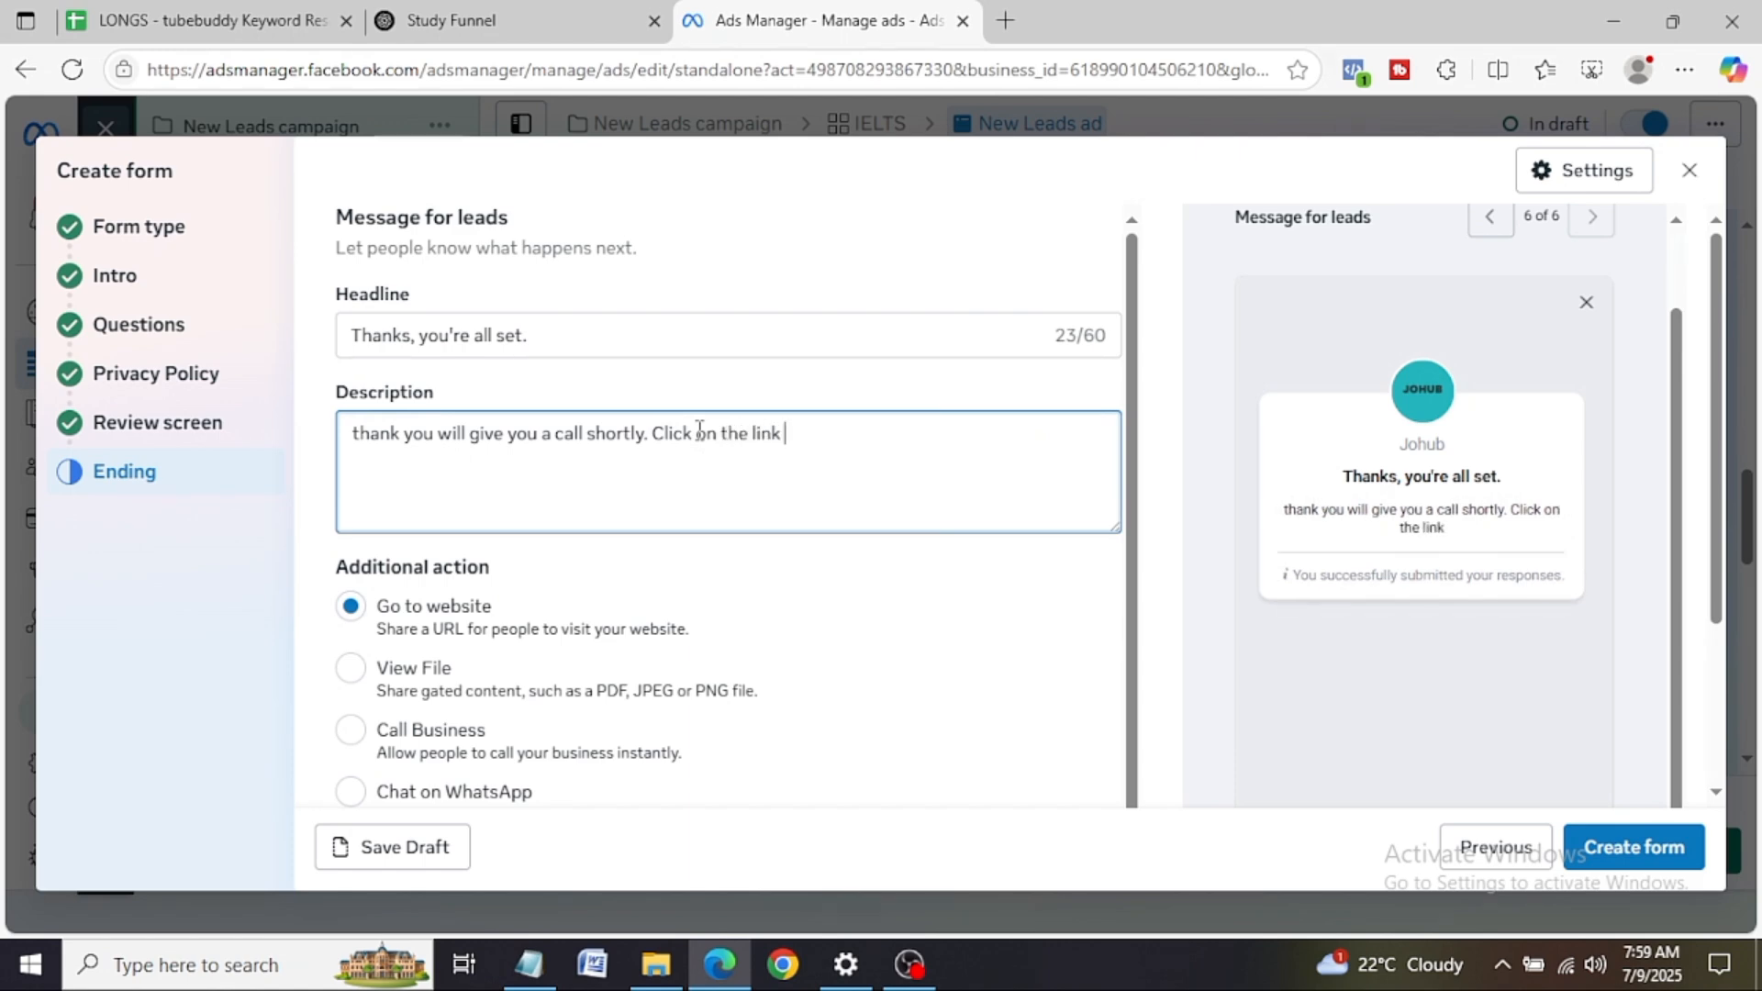
text(below to learn)
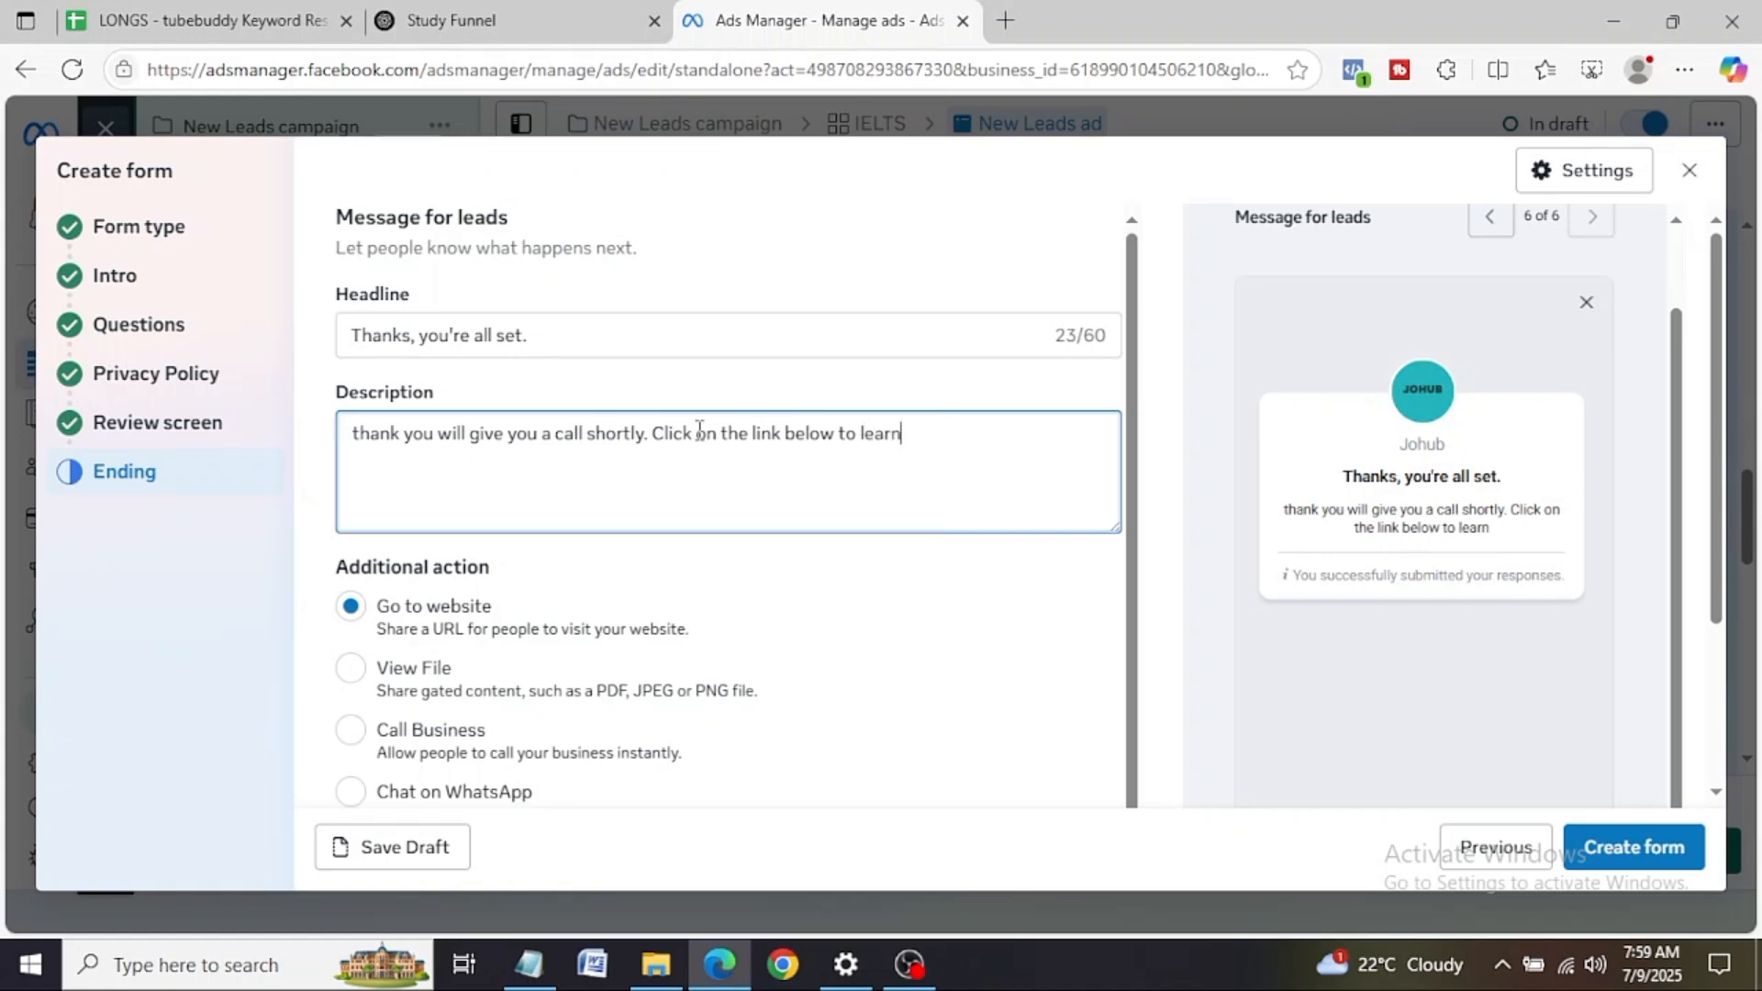
text( mo)
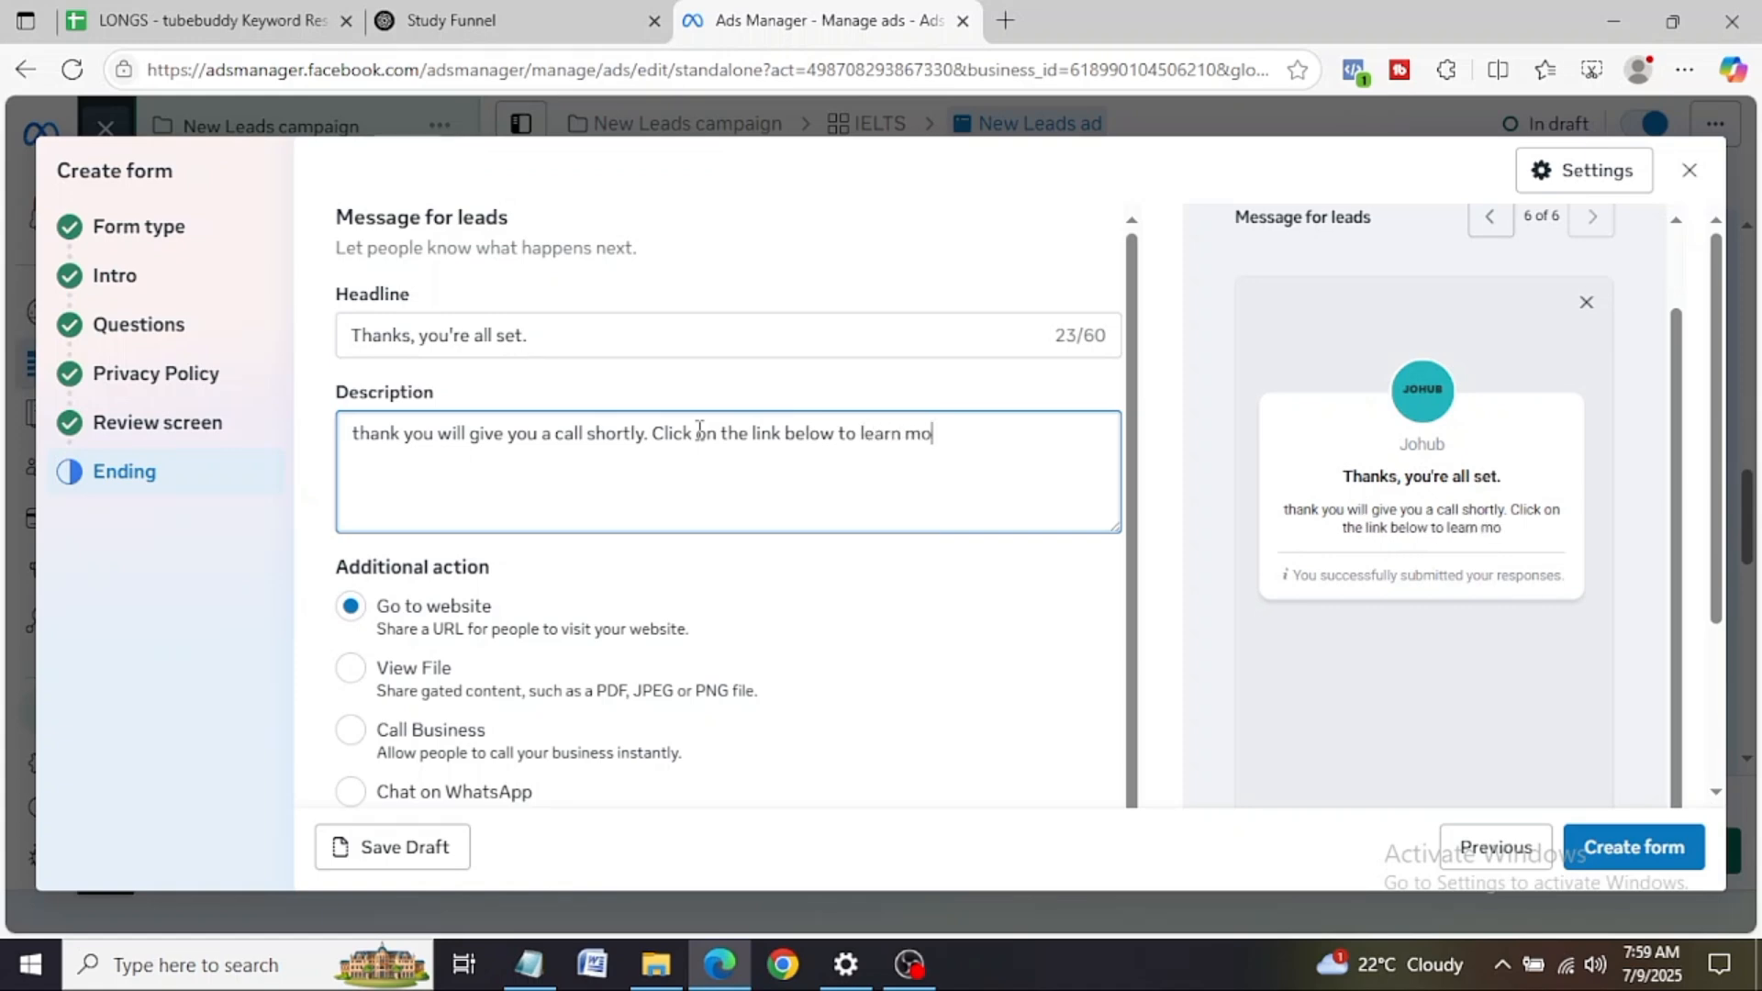
Step: Continue the ending description with "while you wait for the free assesstment call"
text(re while oyu a)
key(BackSpace)
key(BackSpace)
key(BackSpace)
key(BackSpace)
key(BackSpace)
text(yo)
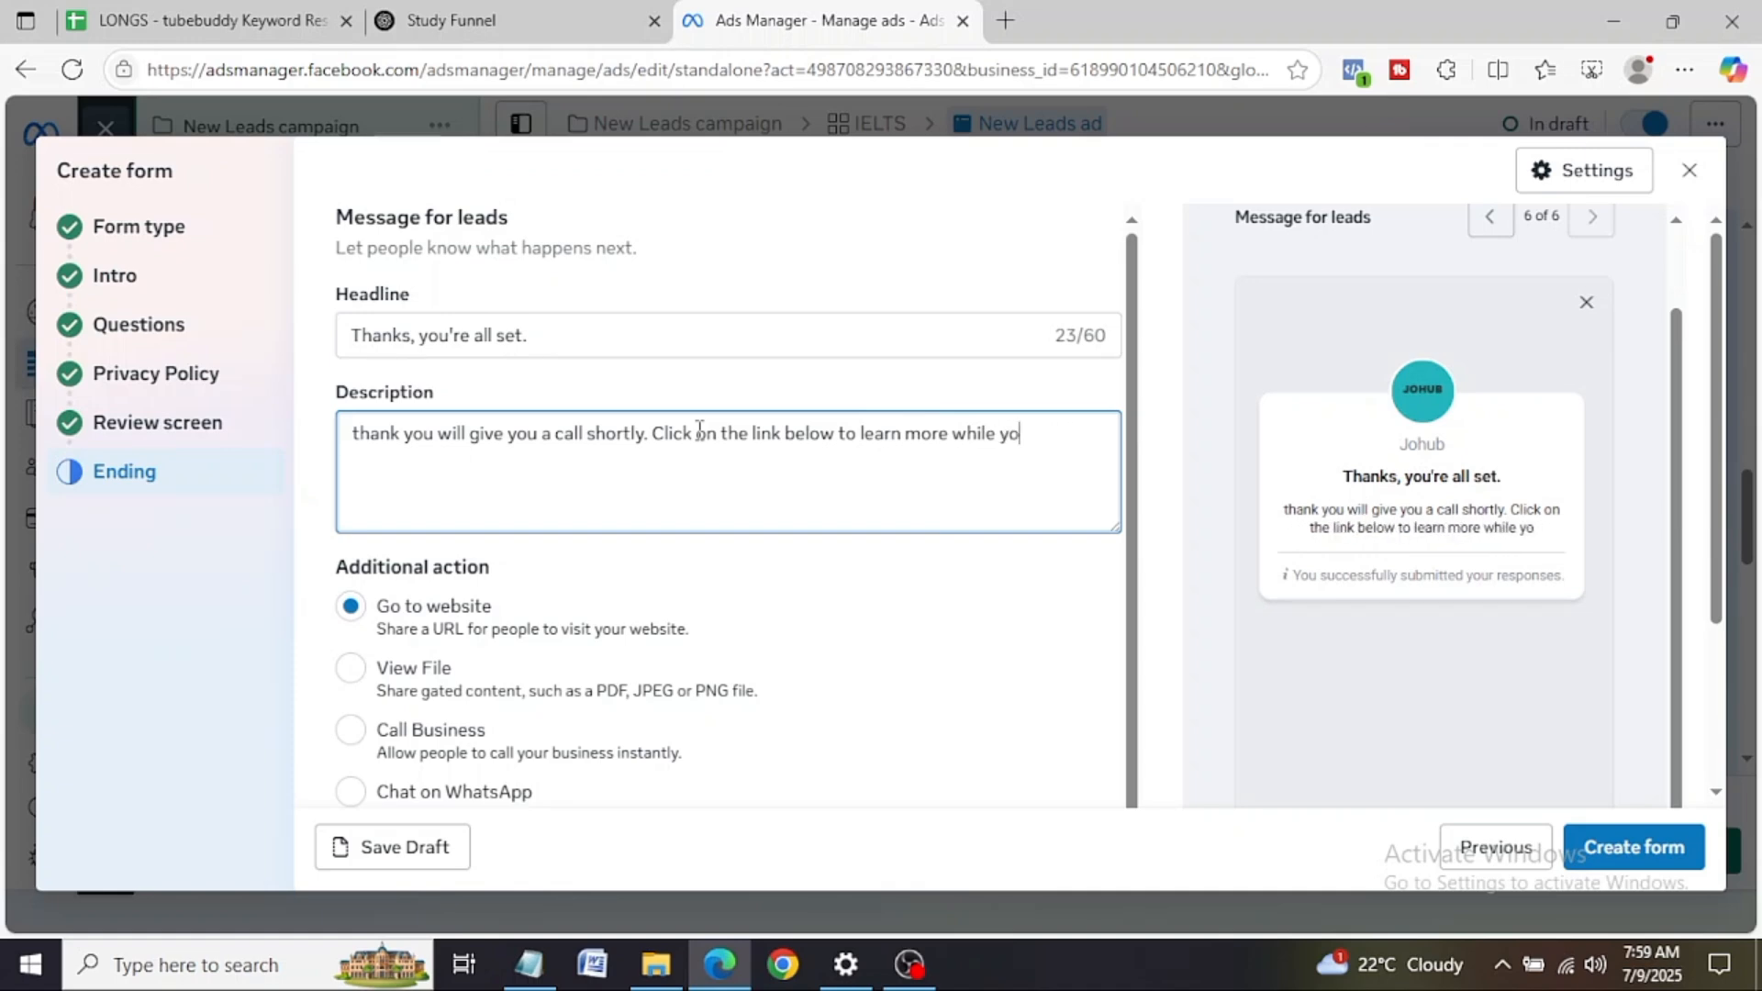
text(u wait for the free assesstment call)
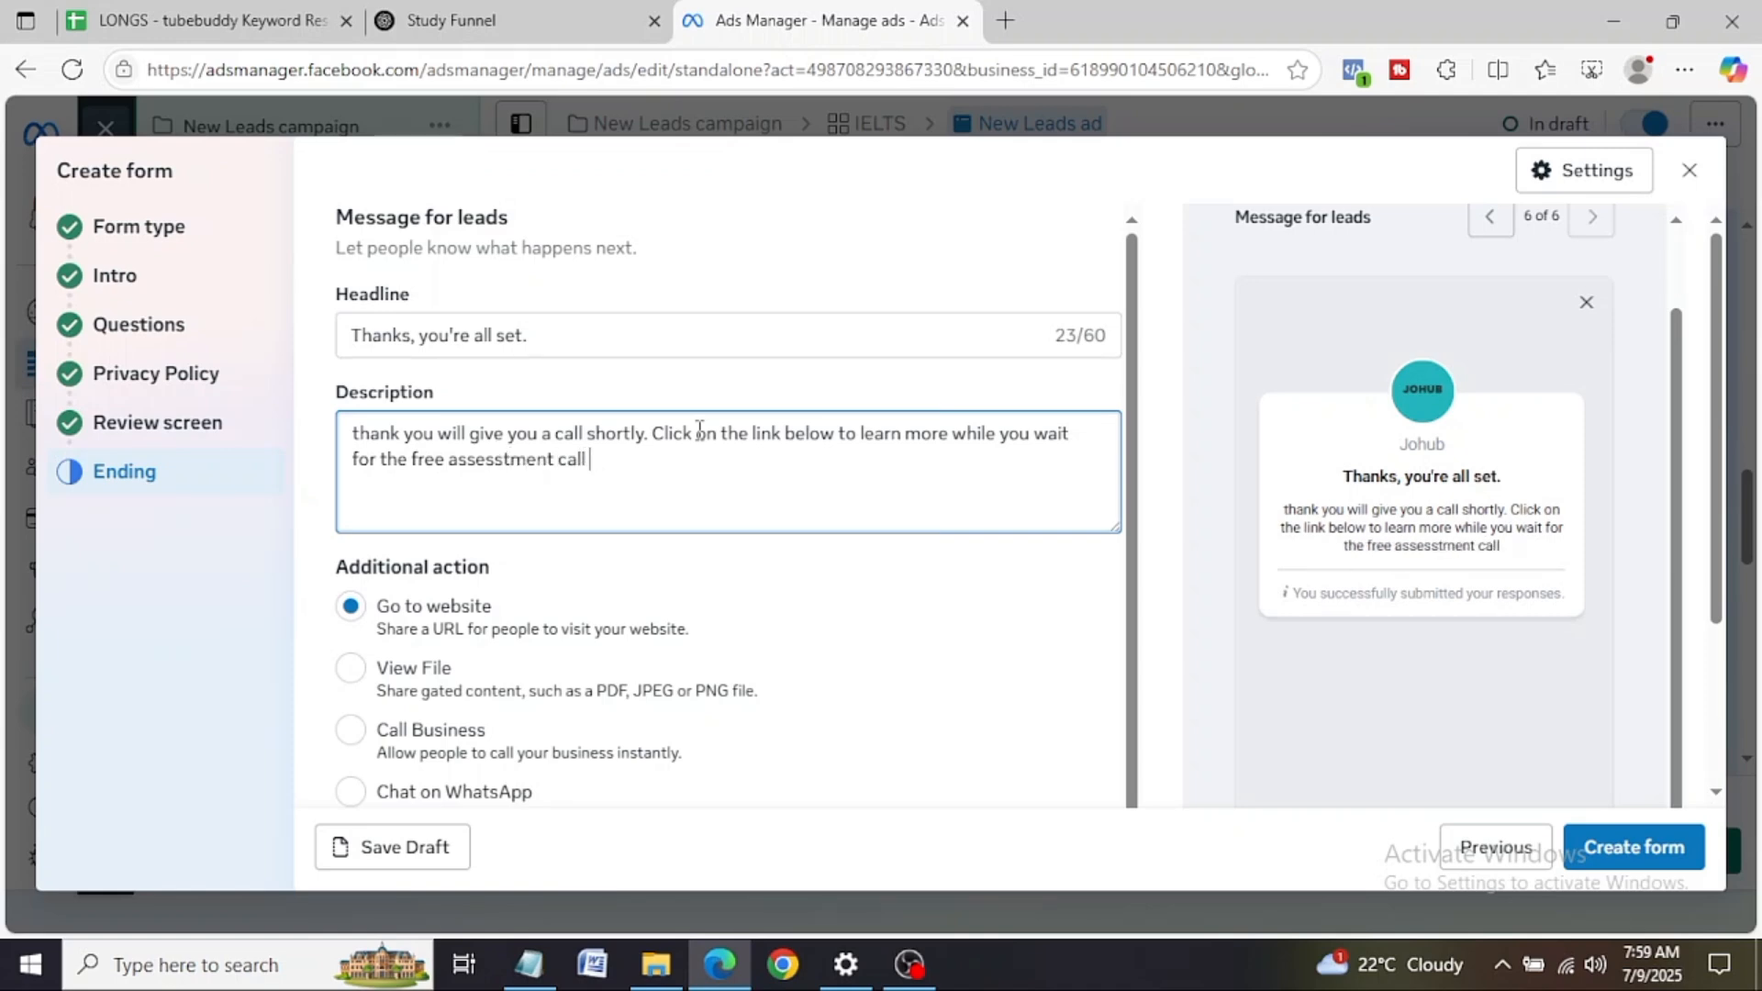
Step: Correct the spelling of "assessment" and finish the ending description with "call to get you started today!"
text(et you)
key(BackSpace)
key(BackSpace)
key(BackSpace)
key(BackSpace)
key(BackSpace)
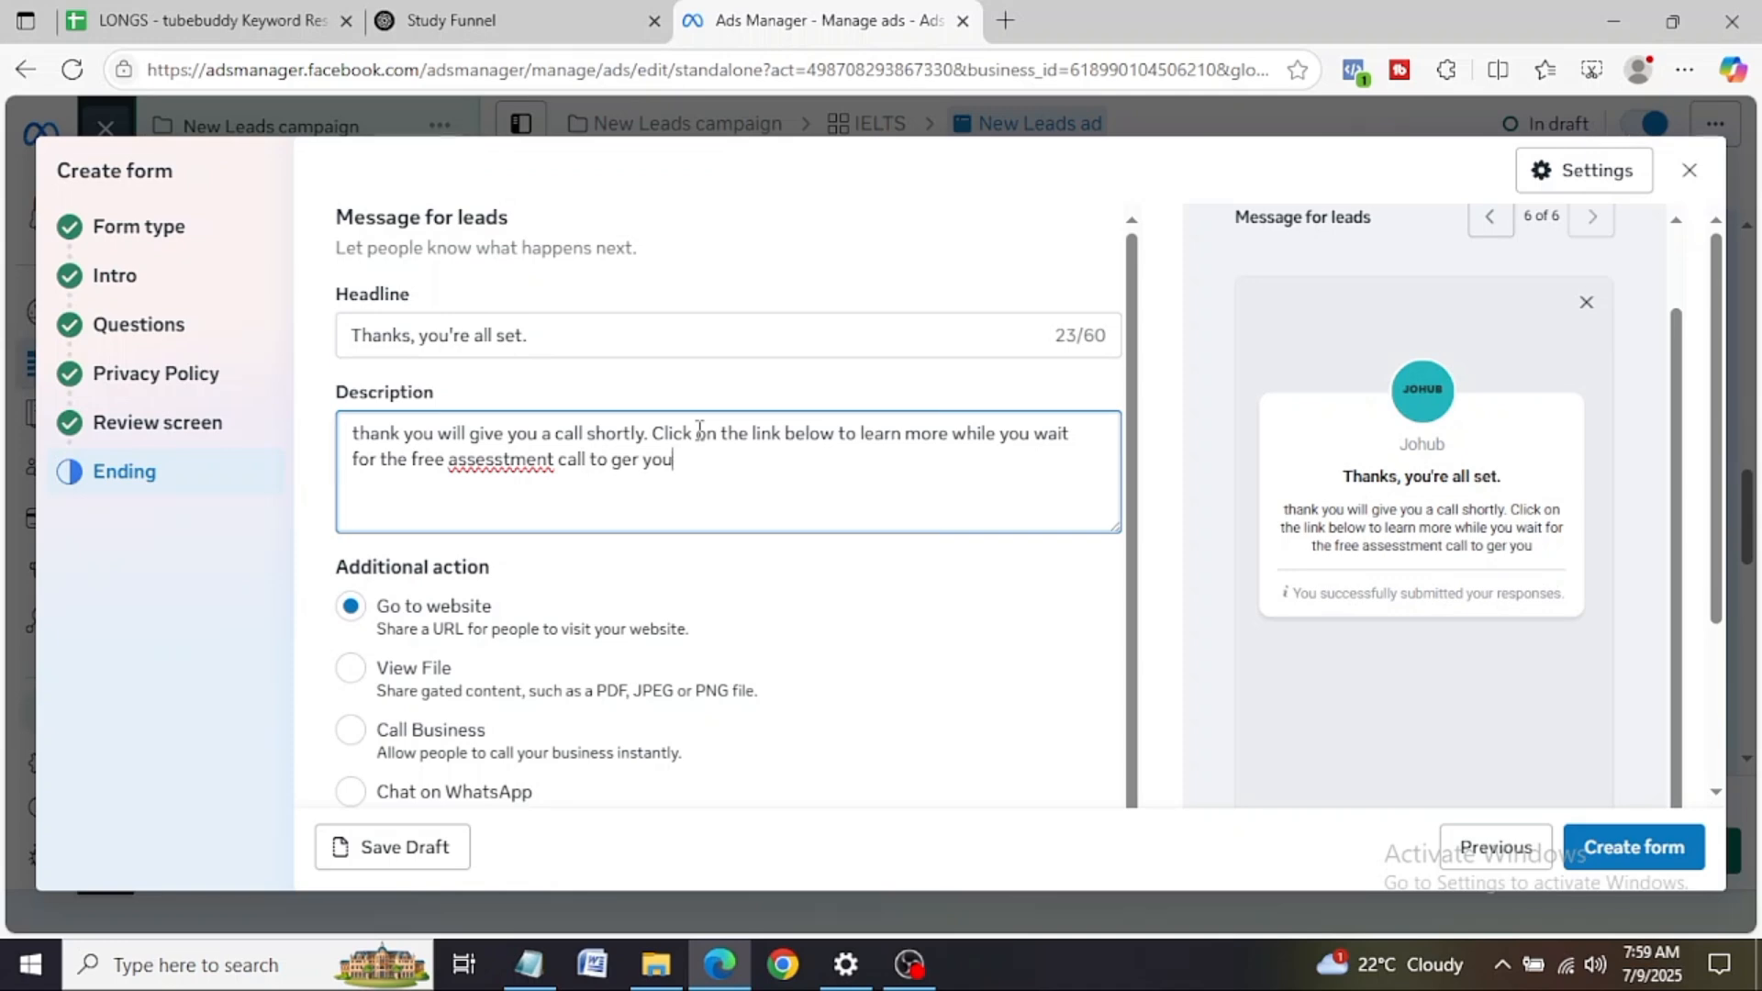
key(BackSpace)
key(BackSpace)
key(BackSpace)
key(BackSpace)
key(BackSpace)
key(BackSpace)
key(BackSpace)
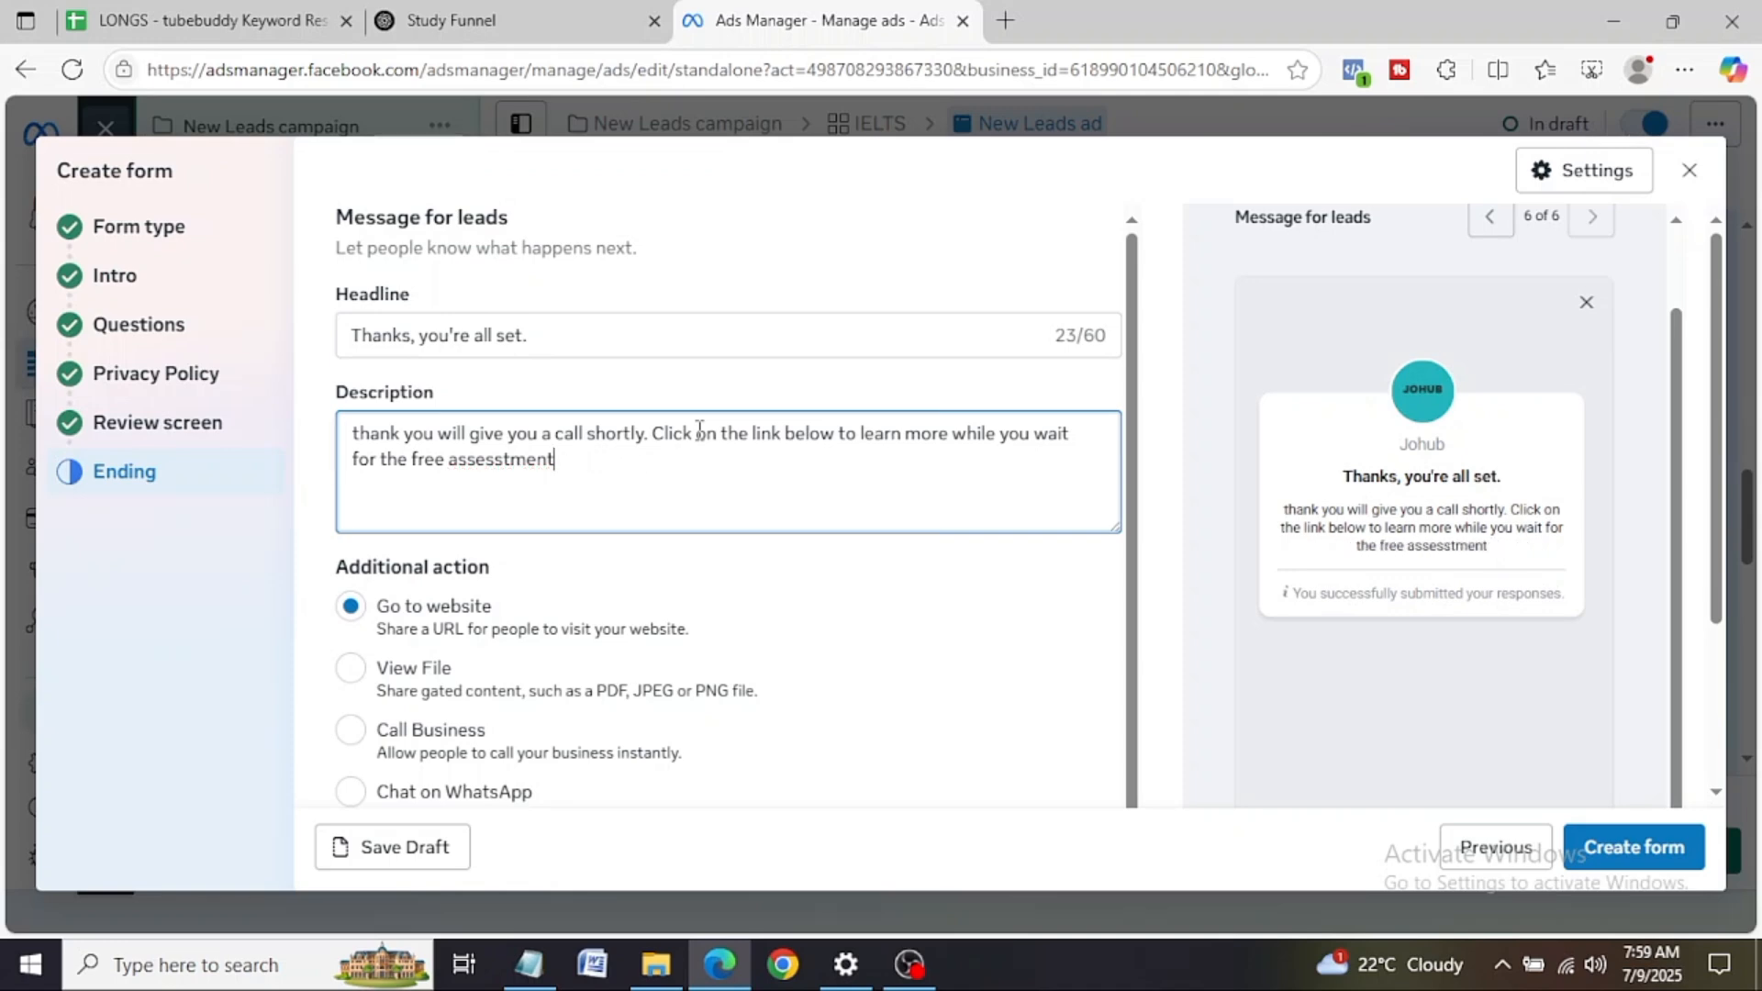
click(944, 467)
click(598, 461)
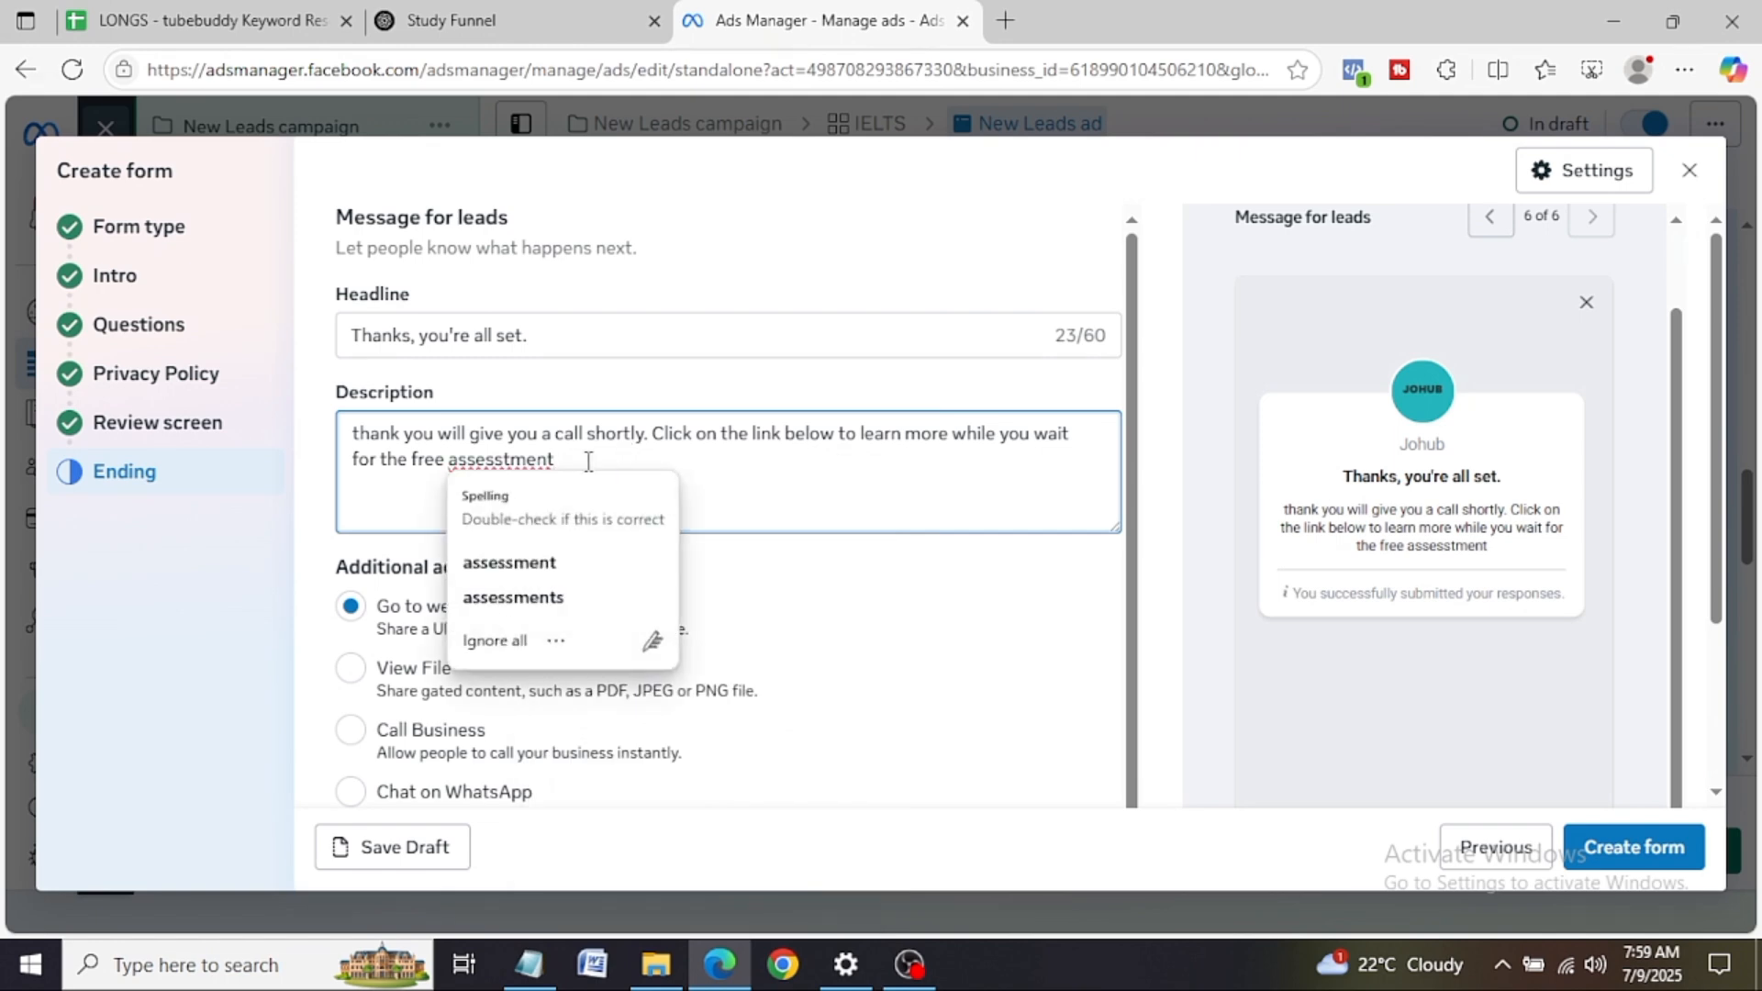
click(485, 563)
text(ca)
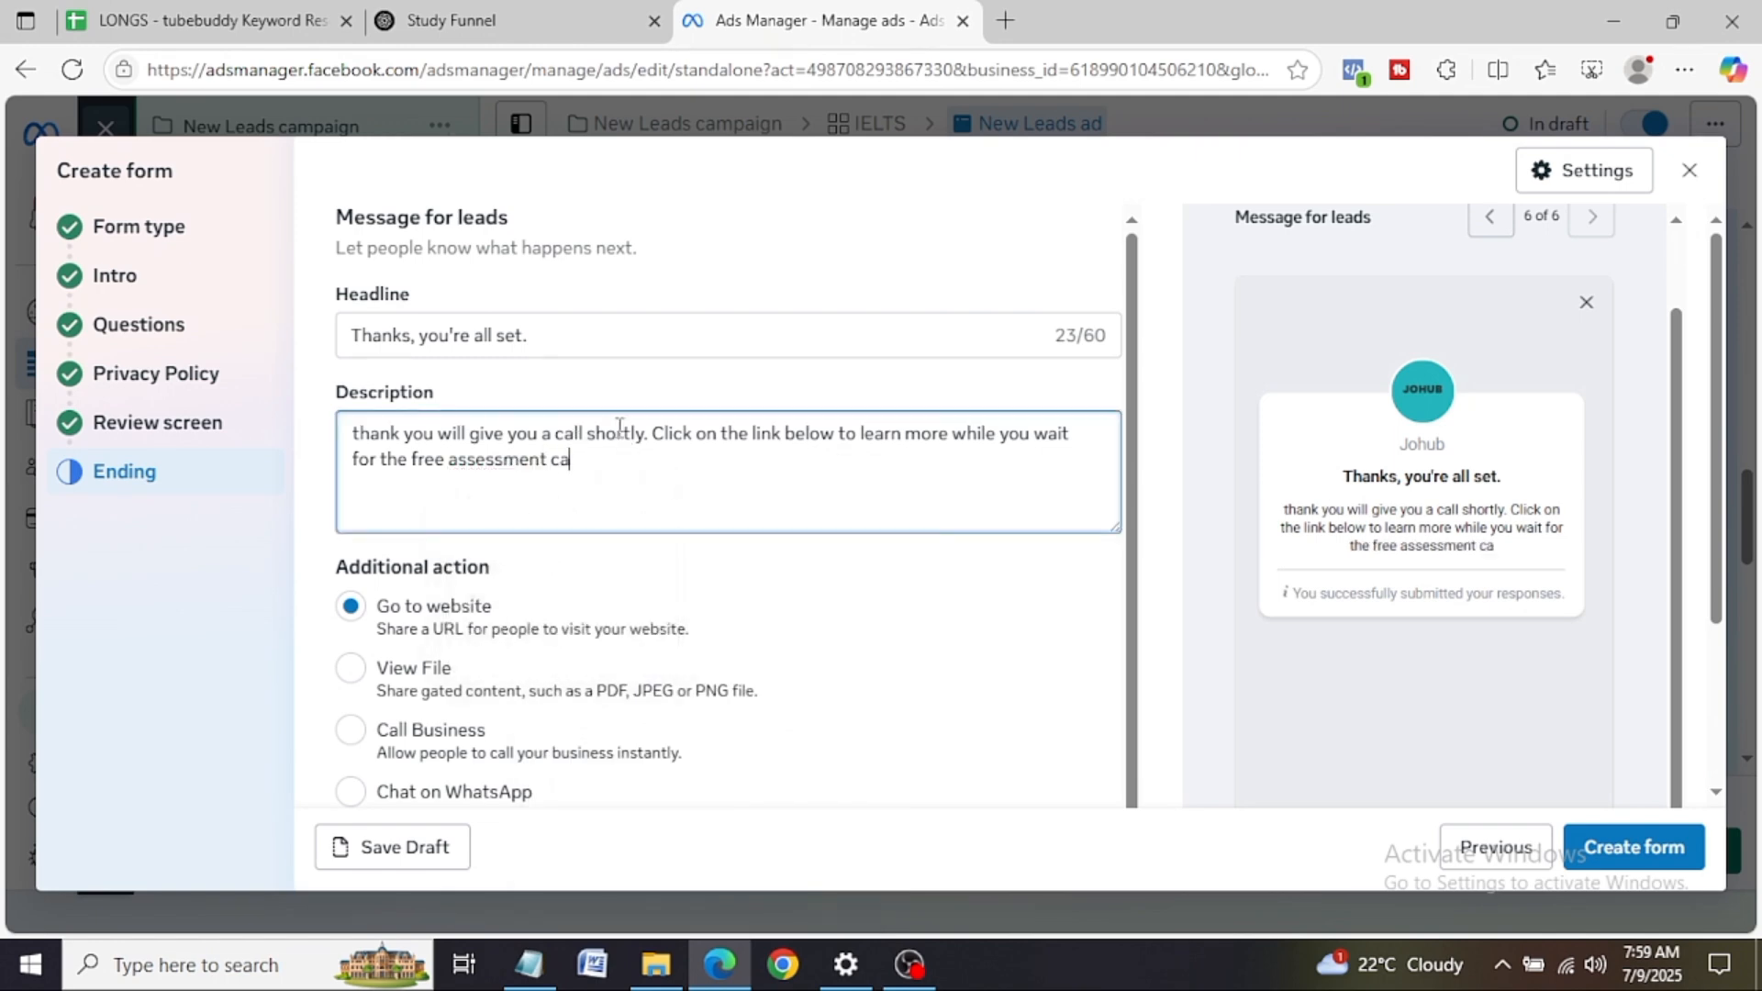
text(ll to get you )
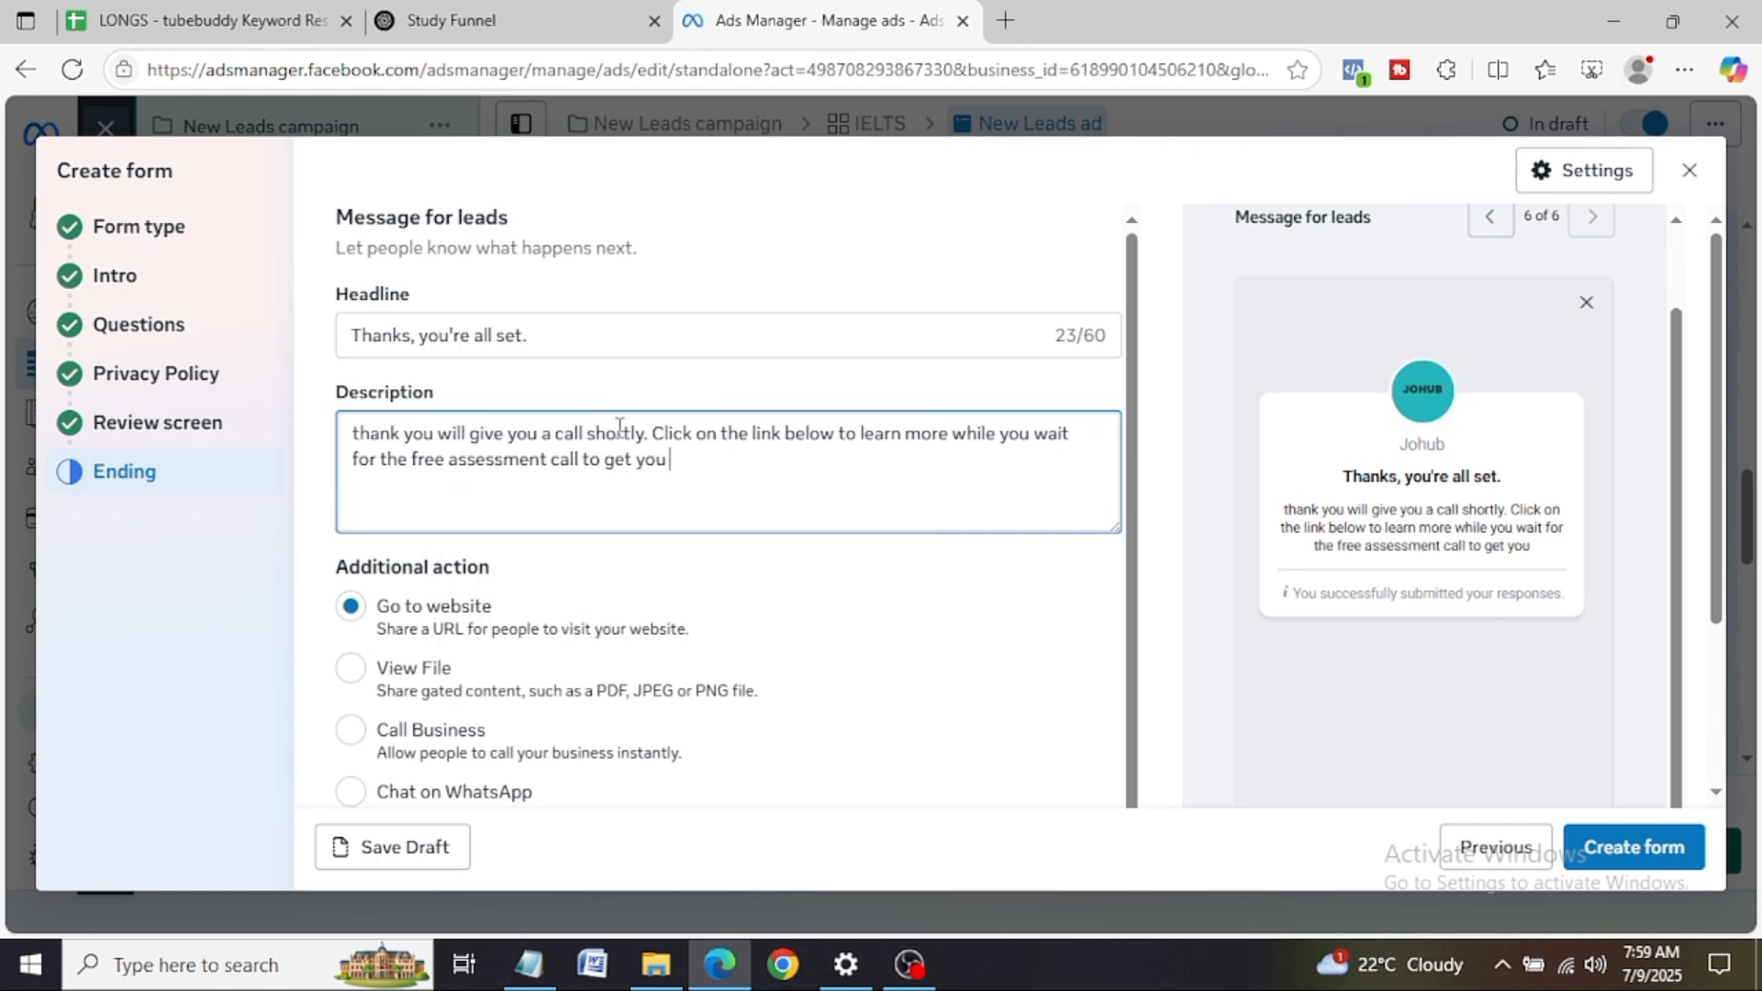
text(started to)
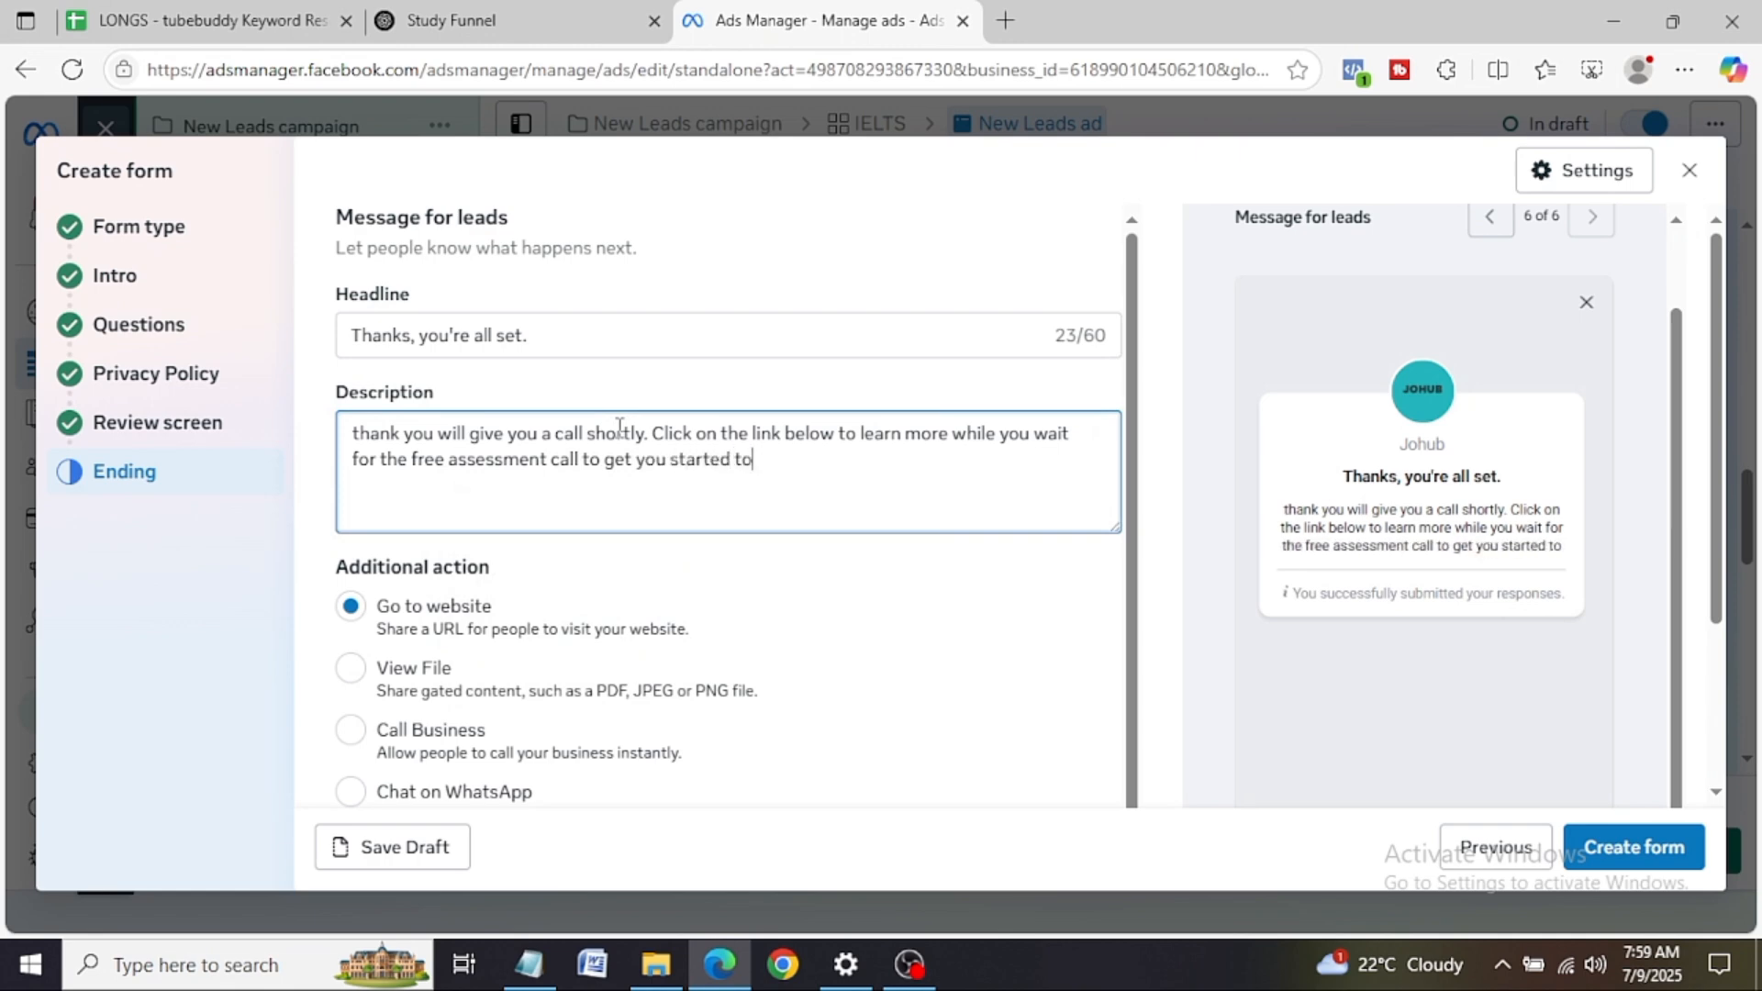
text(day!)
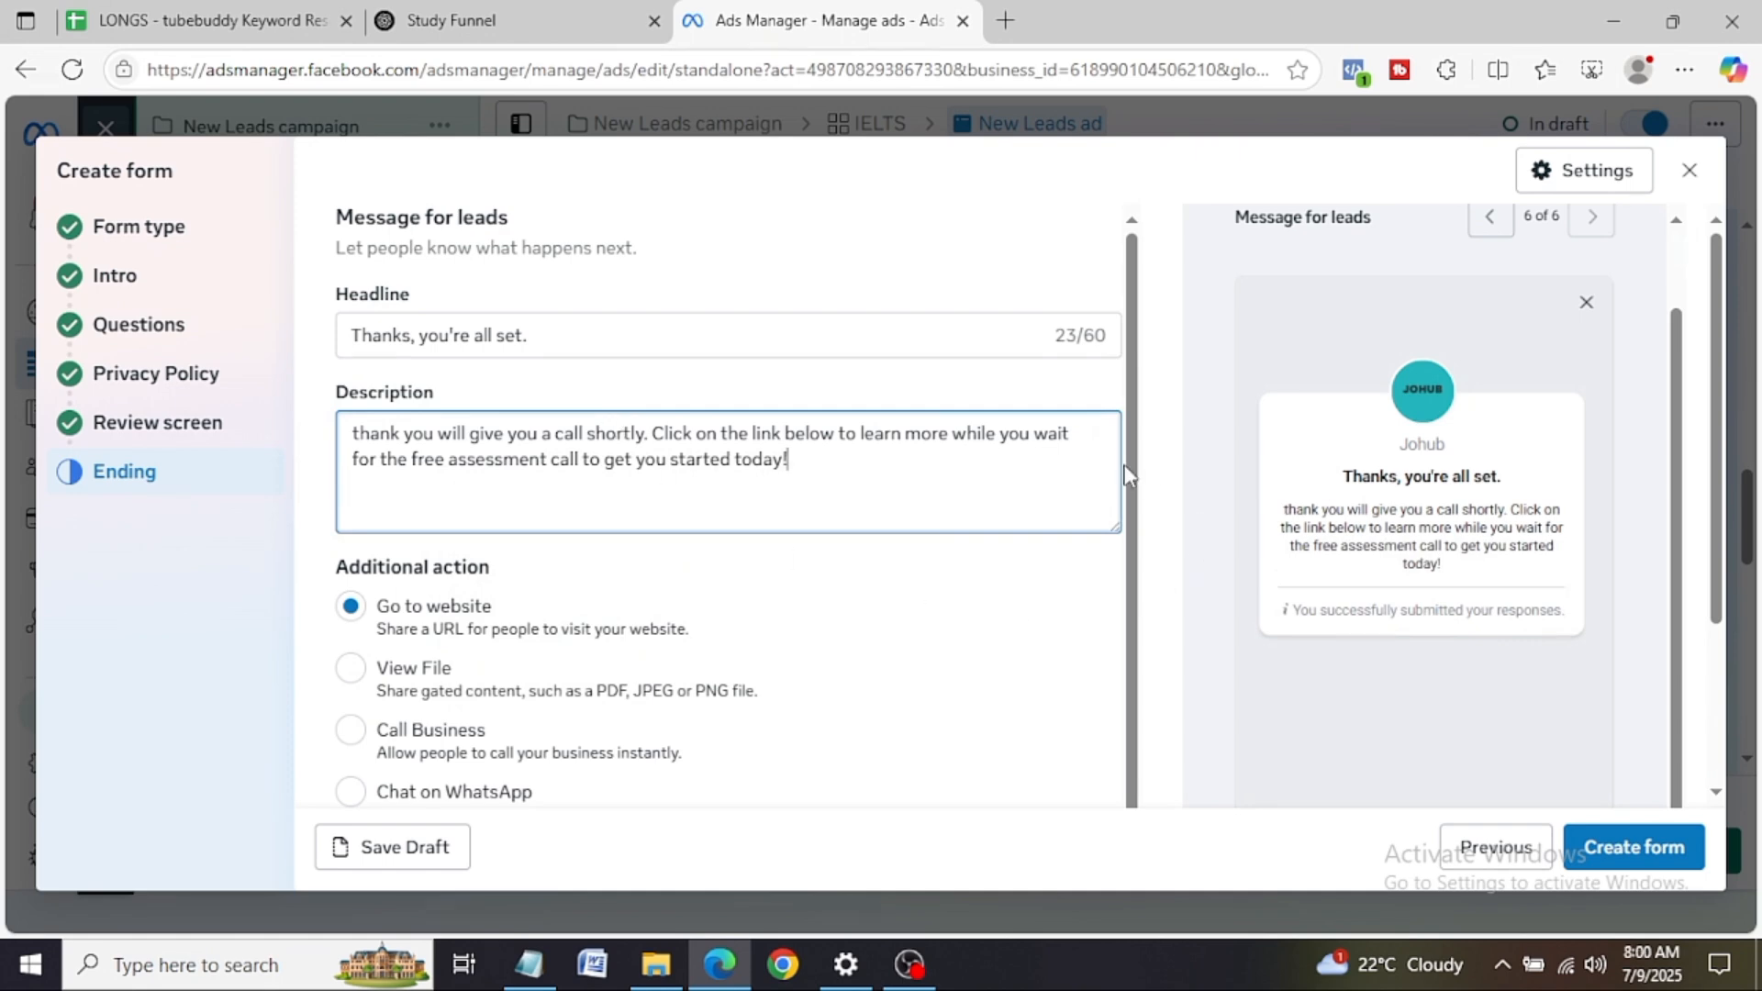
Step: Set the ending page's website link to link.com
scroll(1138, 468, down, 2)
click(669, 719)
text(link)
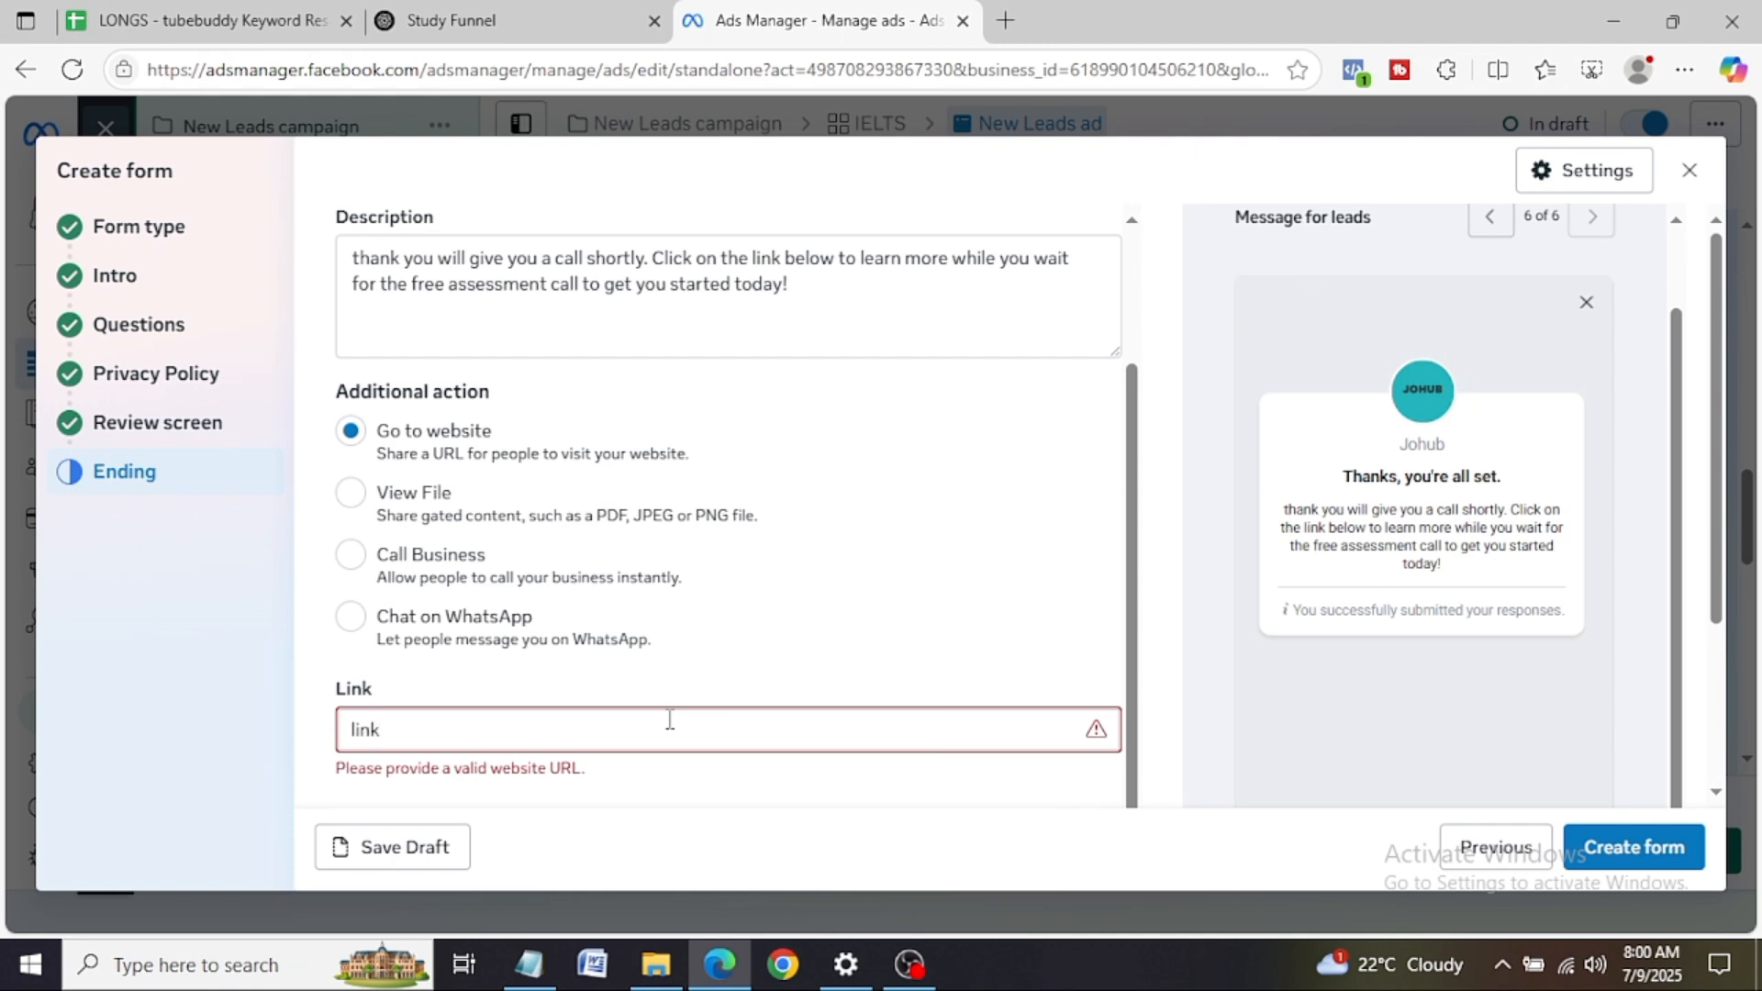
text(.com)
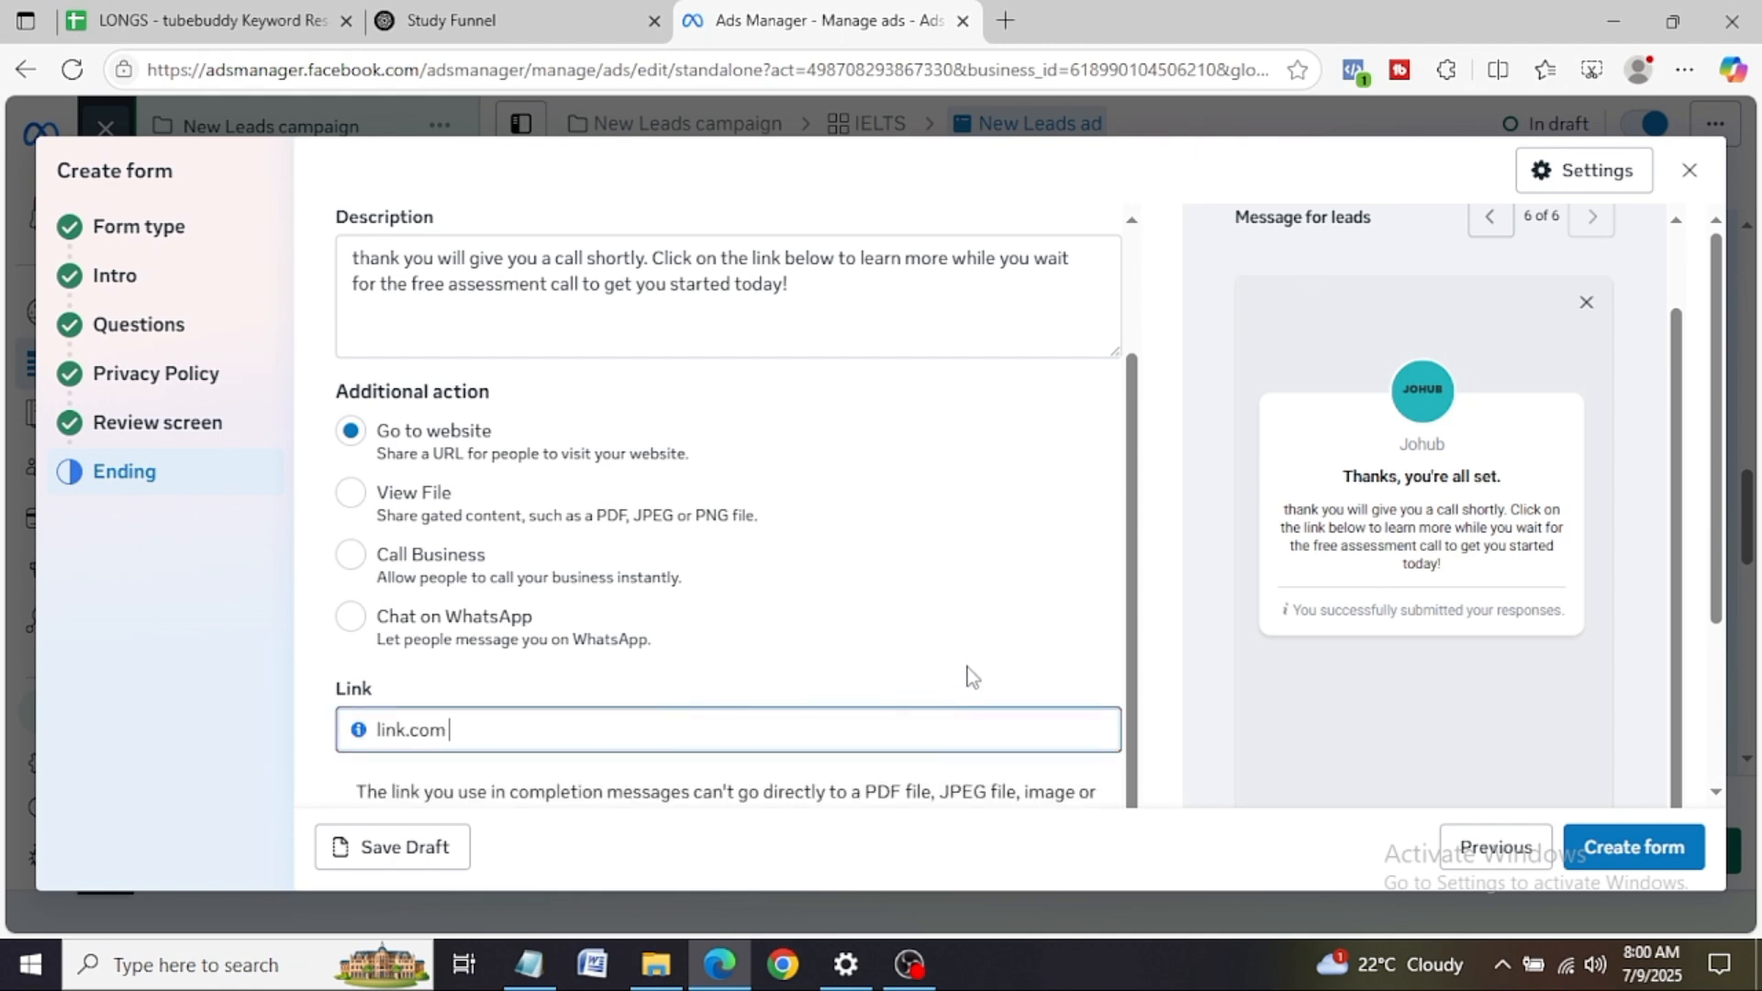
click(1131, 639)
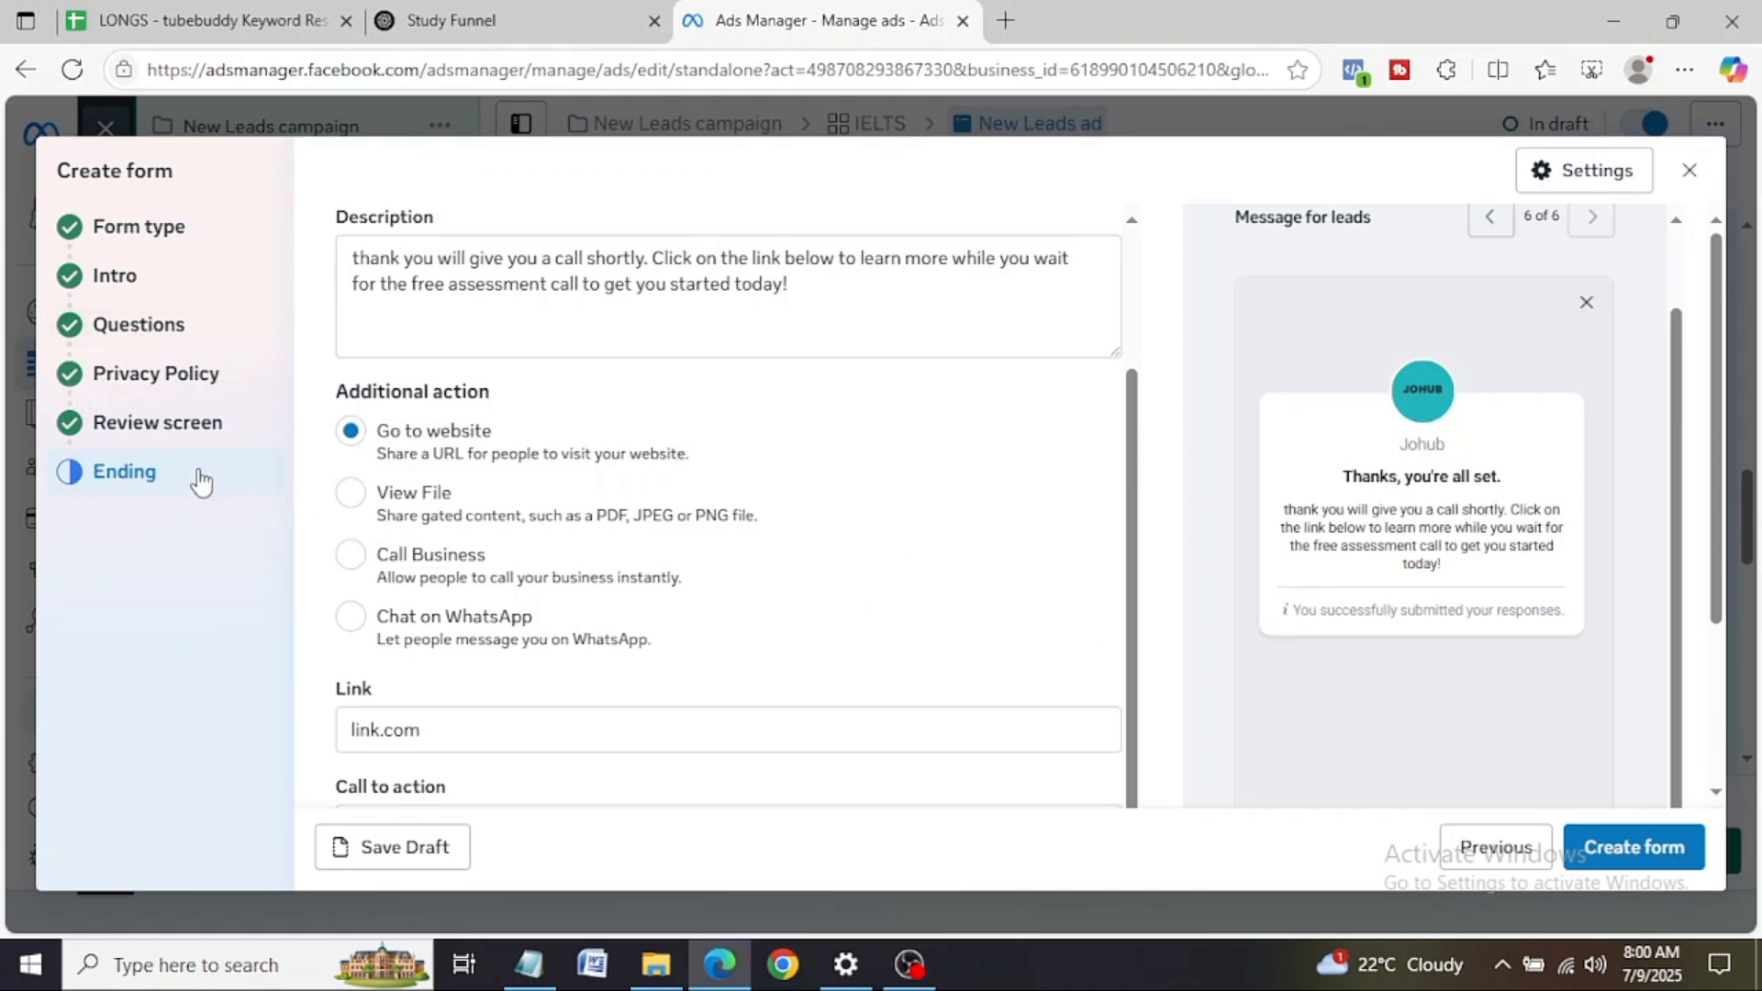
Step: Replace the ending page's call-to-action text with "chat with us on whatsapp"
drag(1716, 427, 1717, 758)
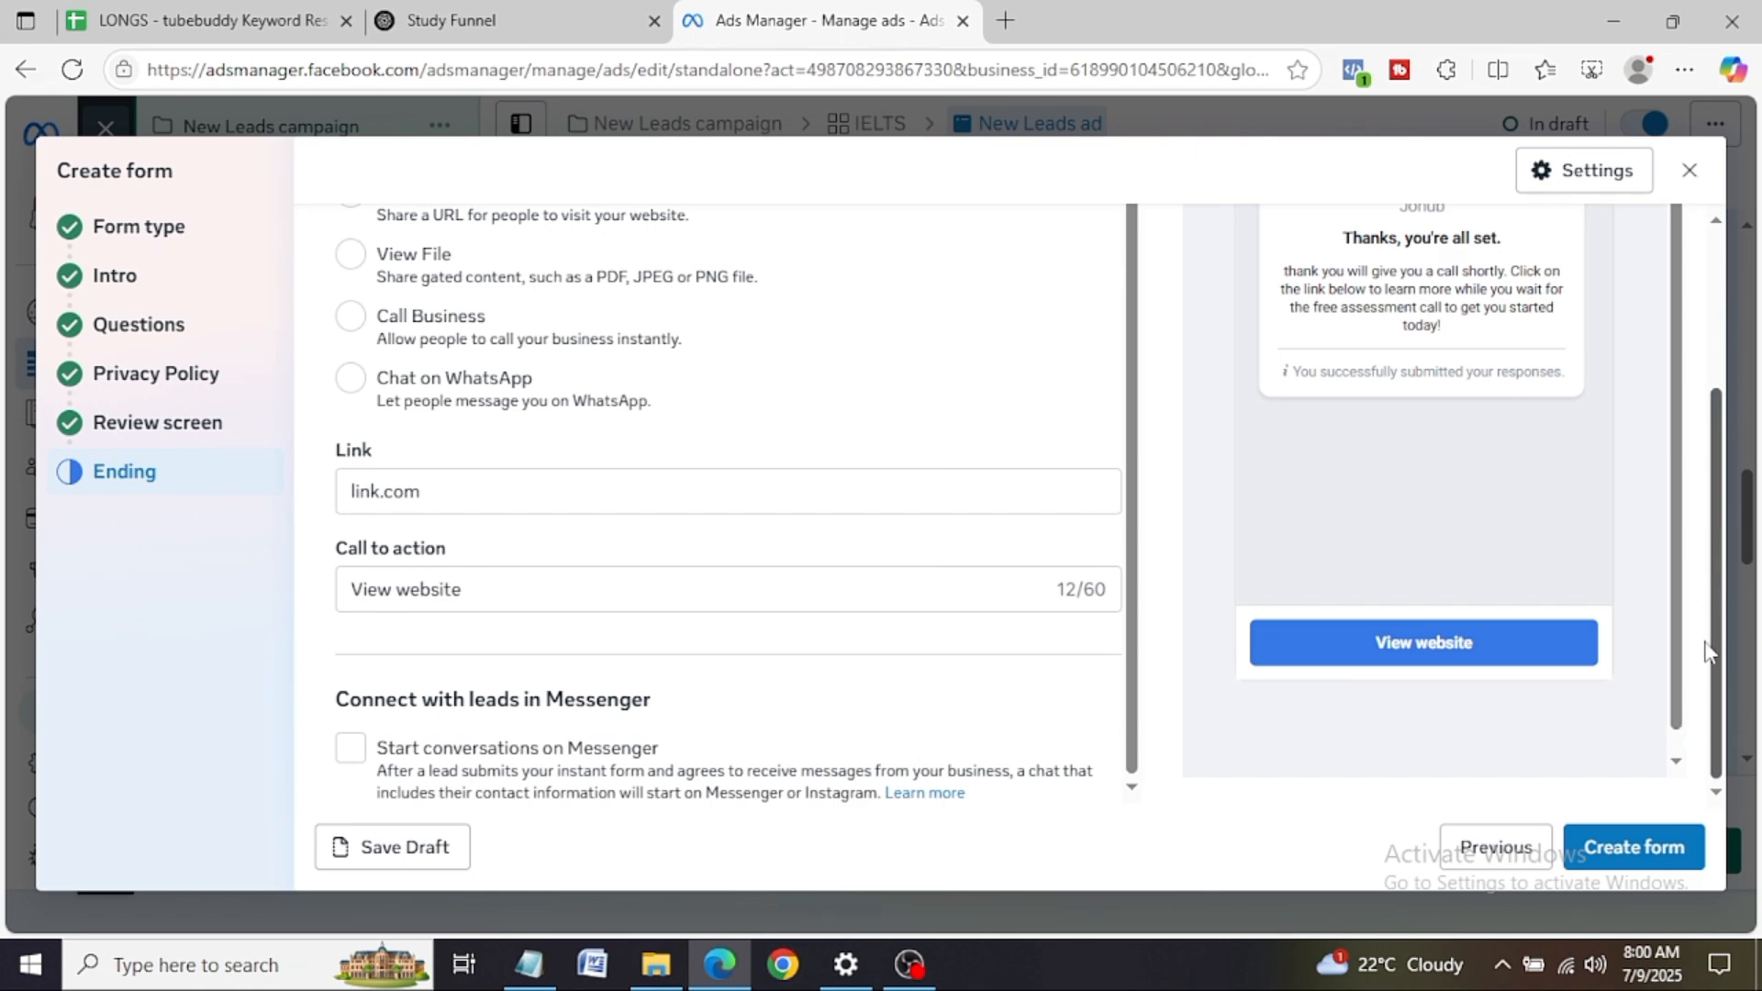
drag(491, 580, 341, 587)
mouse_move(464, 592)
mouse_down()
mouse_move(469, 642)
mouse_move(458, 596)
mouse_up()
key(BackSpace)
key(BackSpace)
key(BackSpace)
key(BackSpace)
key(BackSpace)
key(BackSpace)
key(BackSpace)
key(BackSpace)
key(BackSpace)
key(BackSpace)
key(BackSpace)
key(BackSpace)
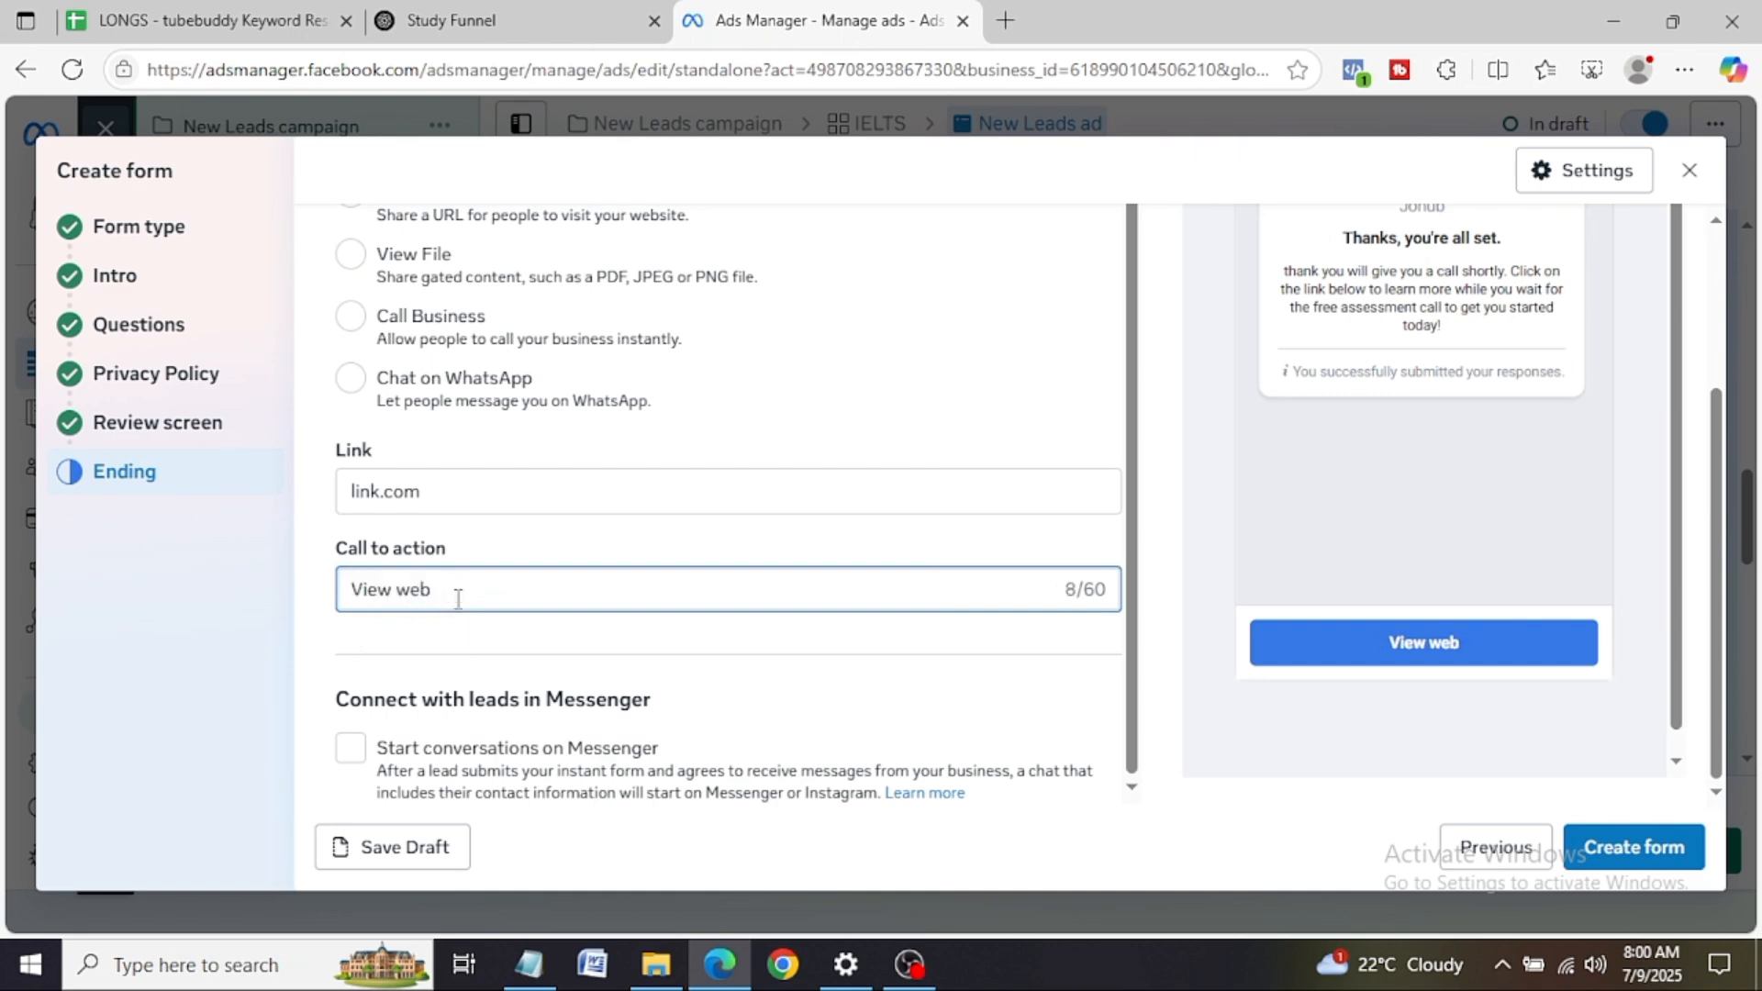
text(vis)
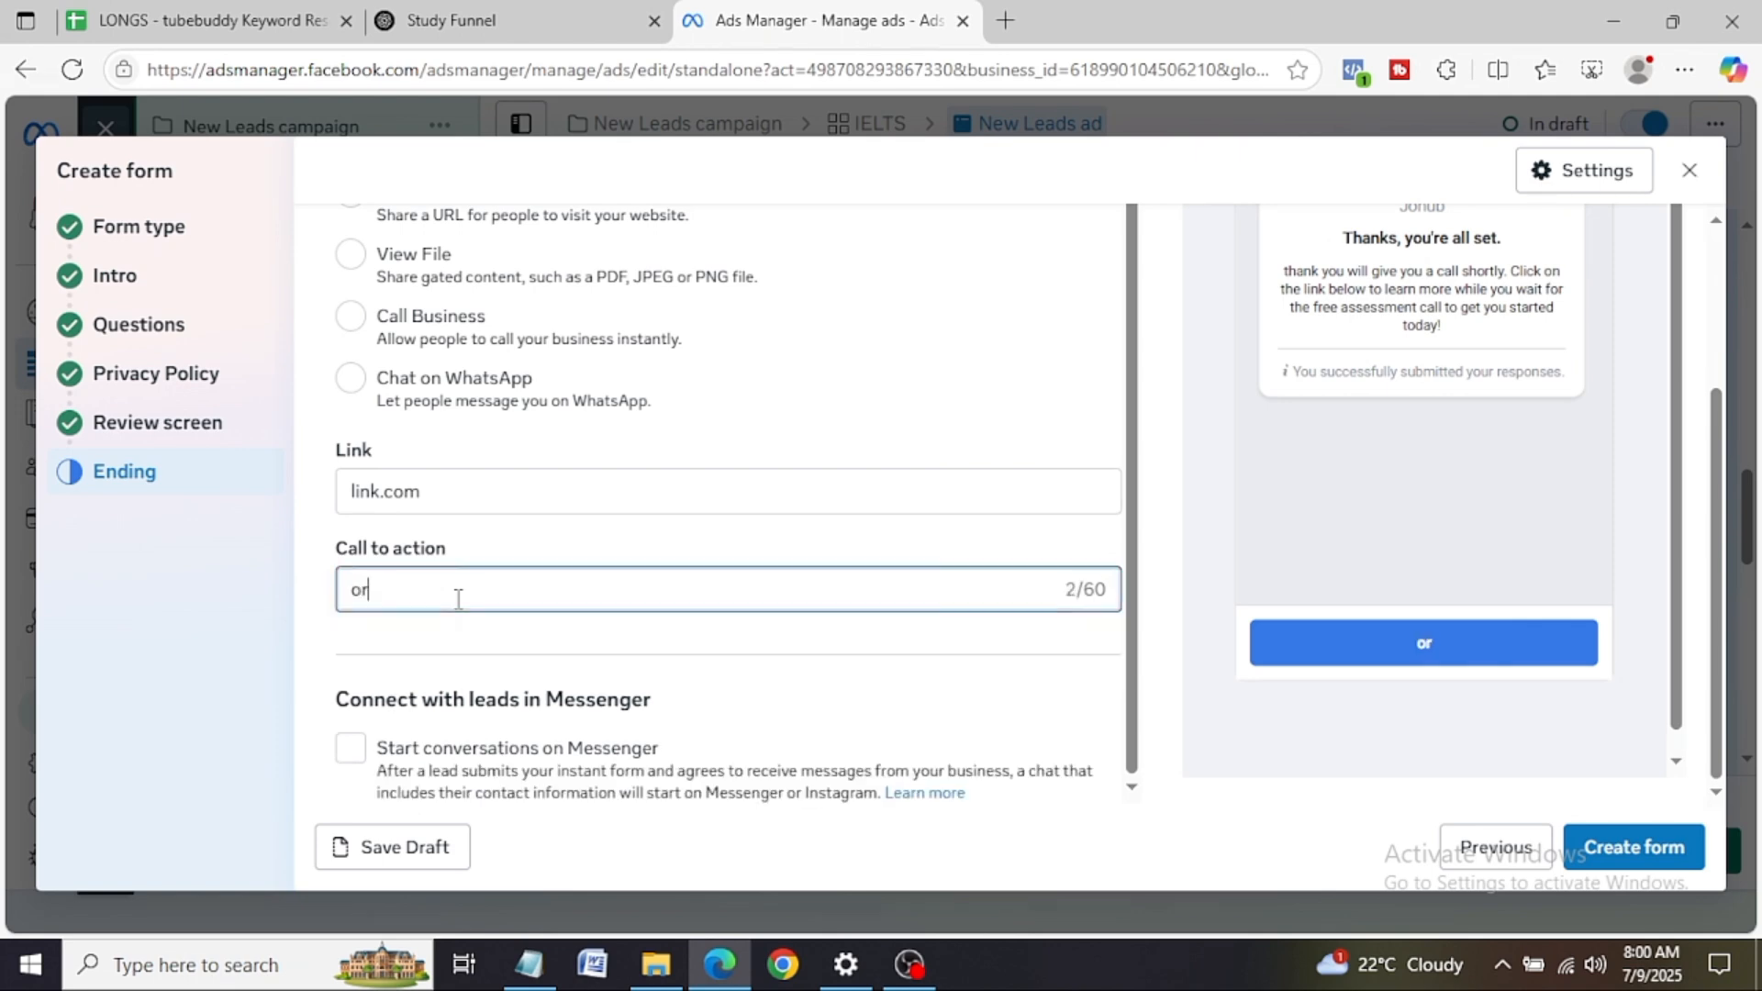
key(BackSpace)
key(BackSpace)
key(BackSpace)
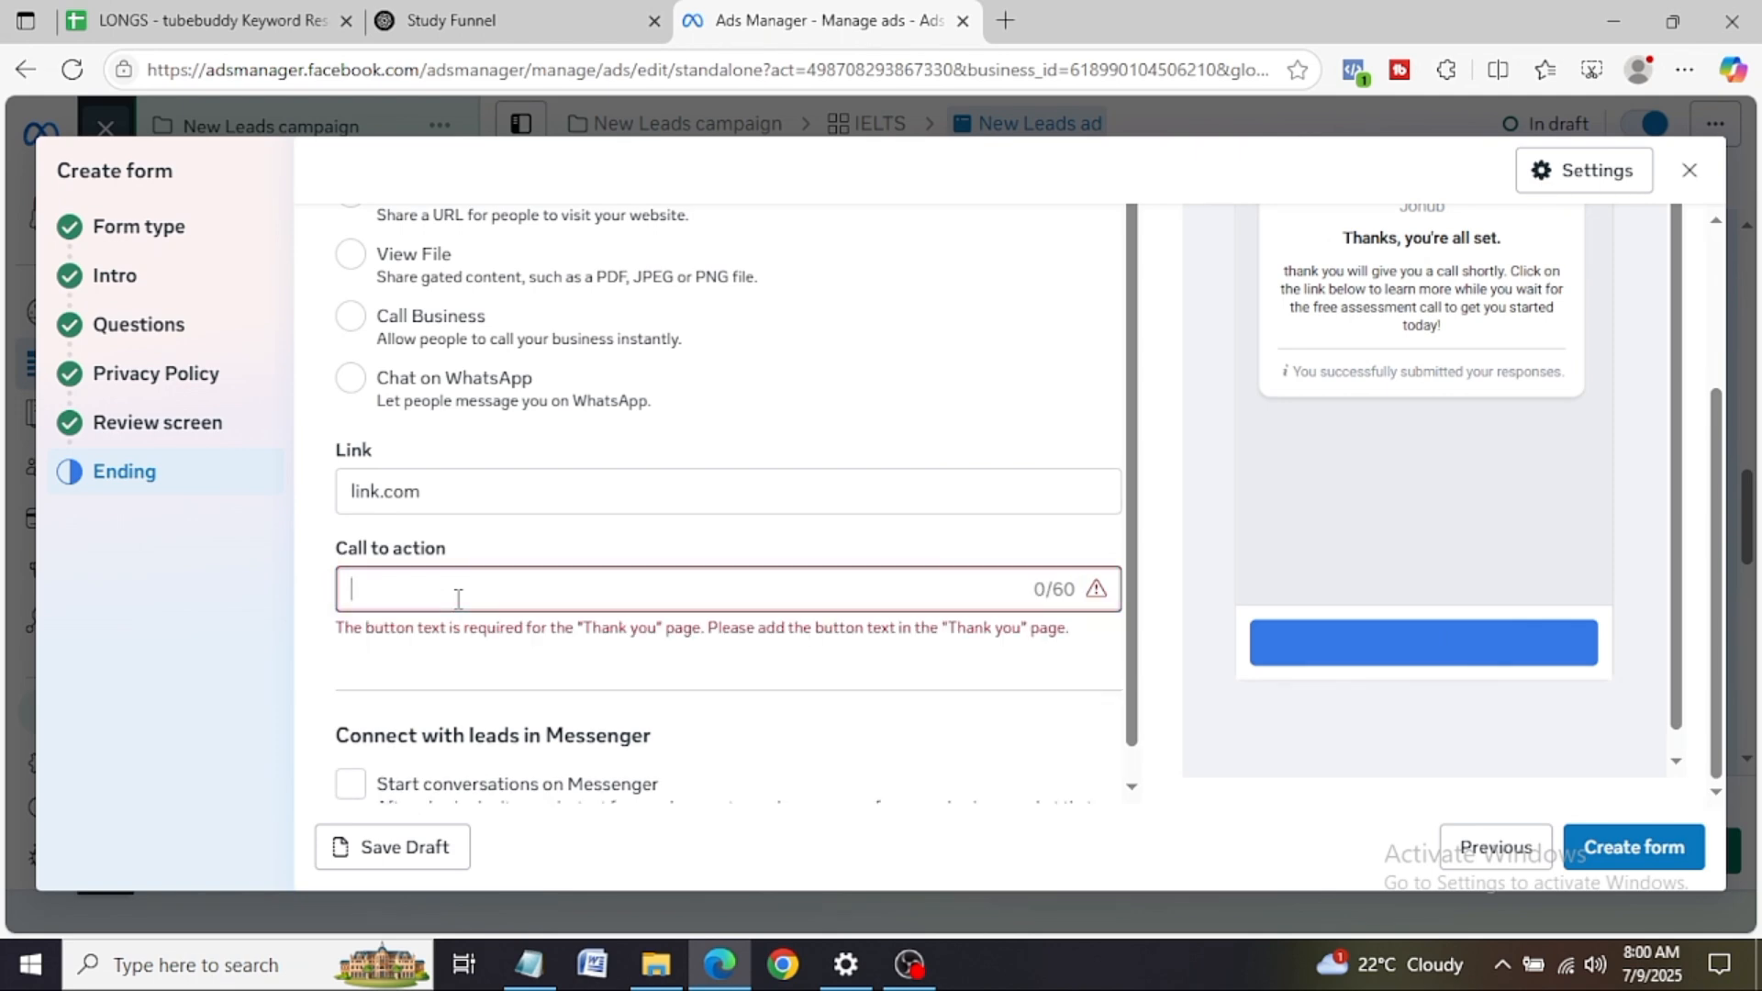
text(chat)
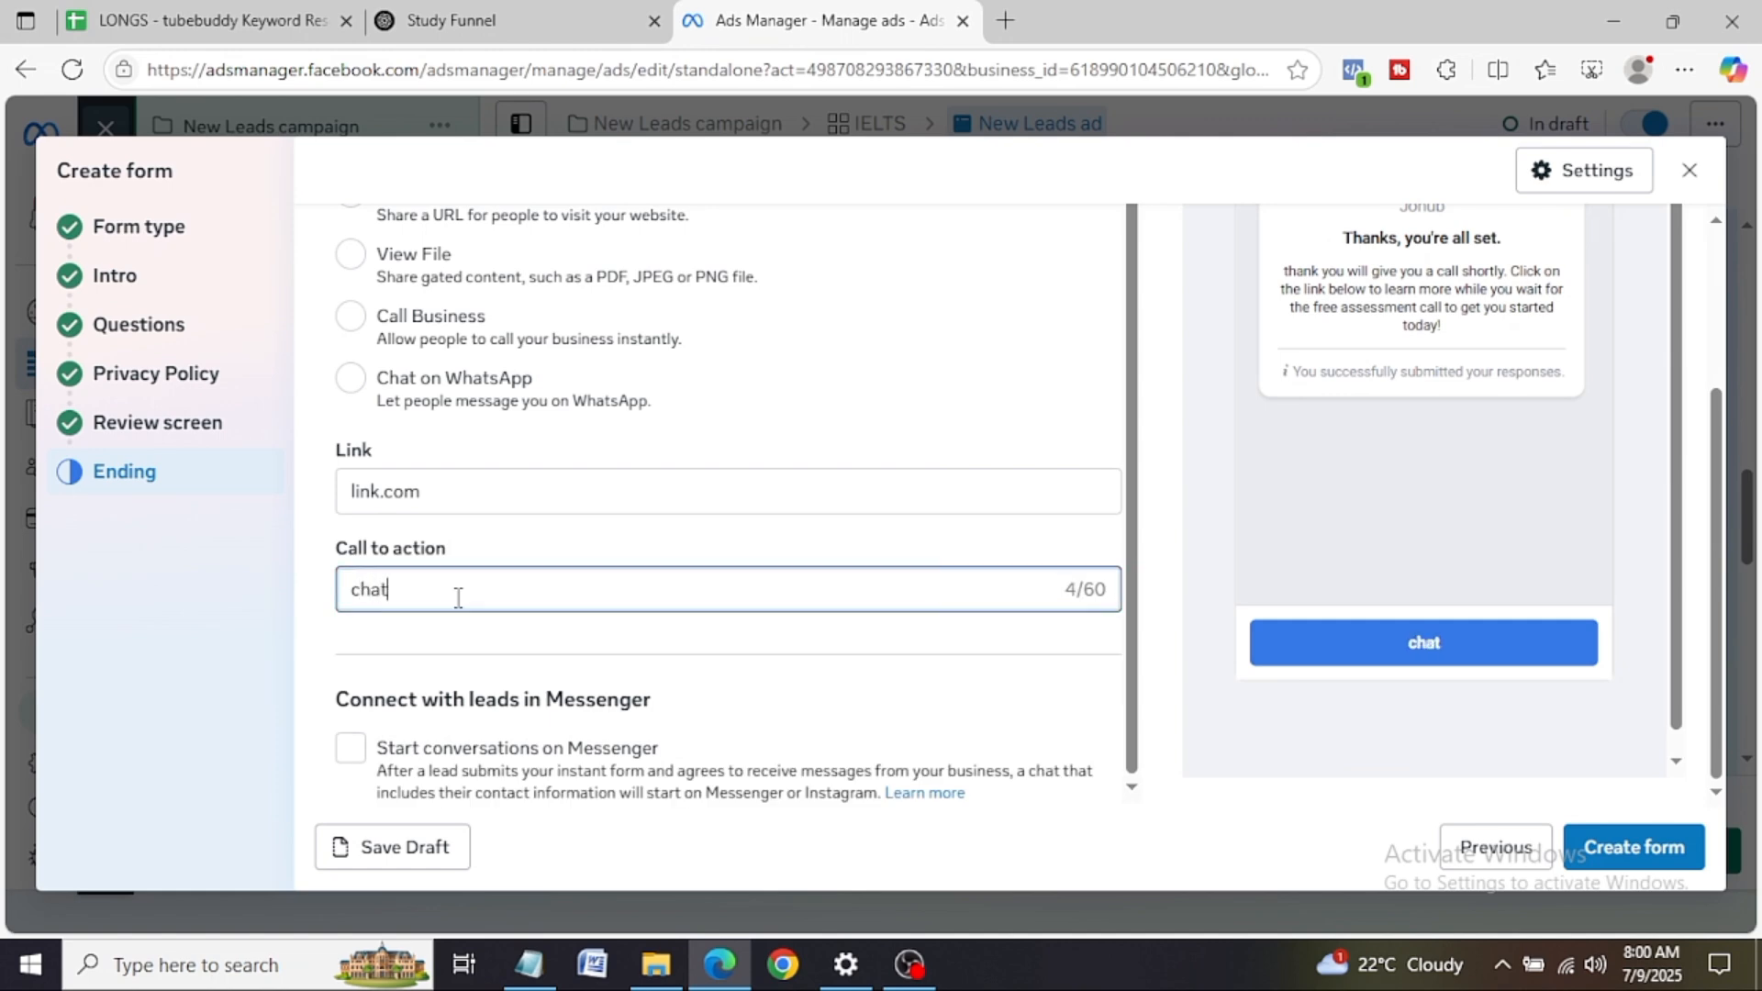
text( with is c)
key(BackSpace)
key(BackSpace)
key(BackSpace)
text(us in)
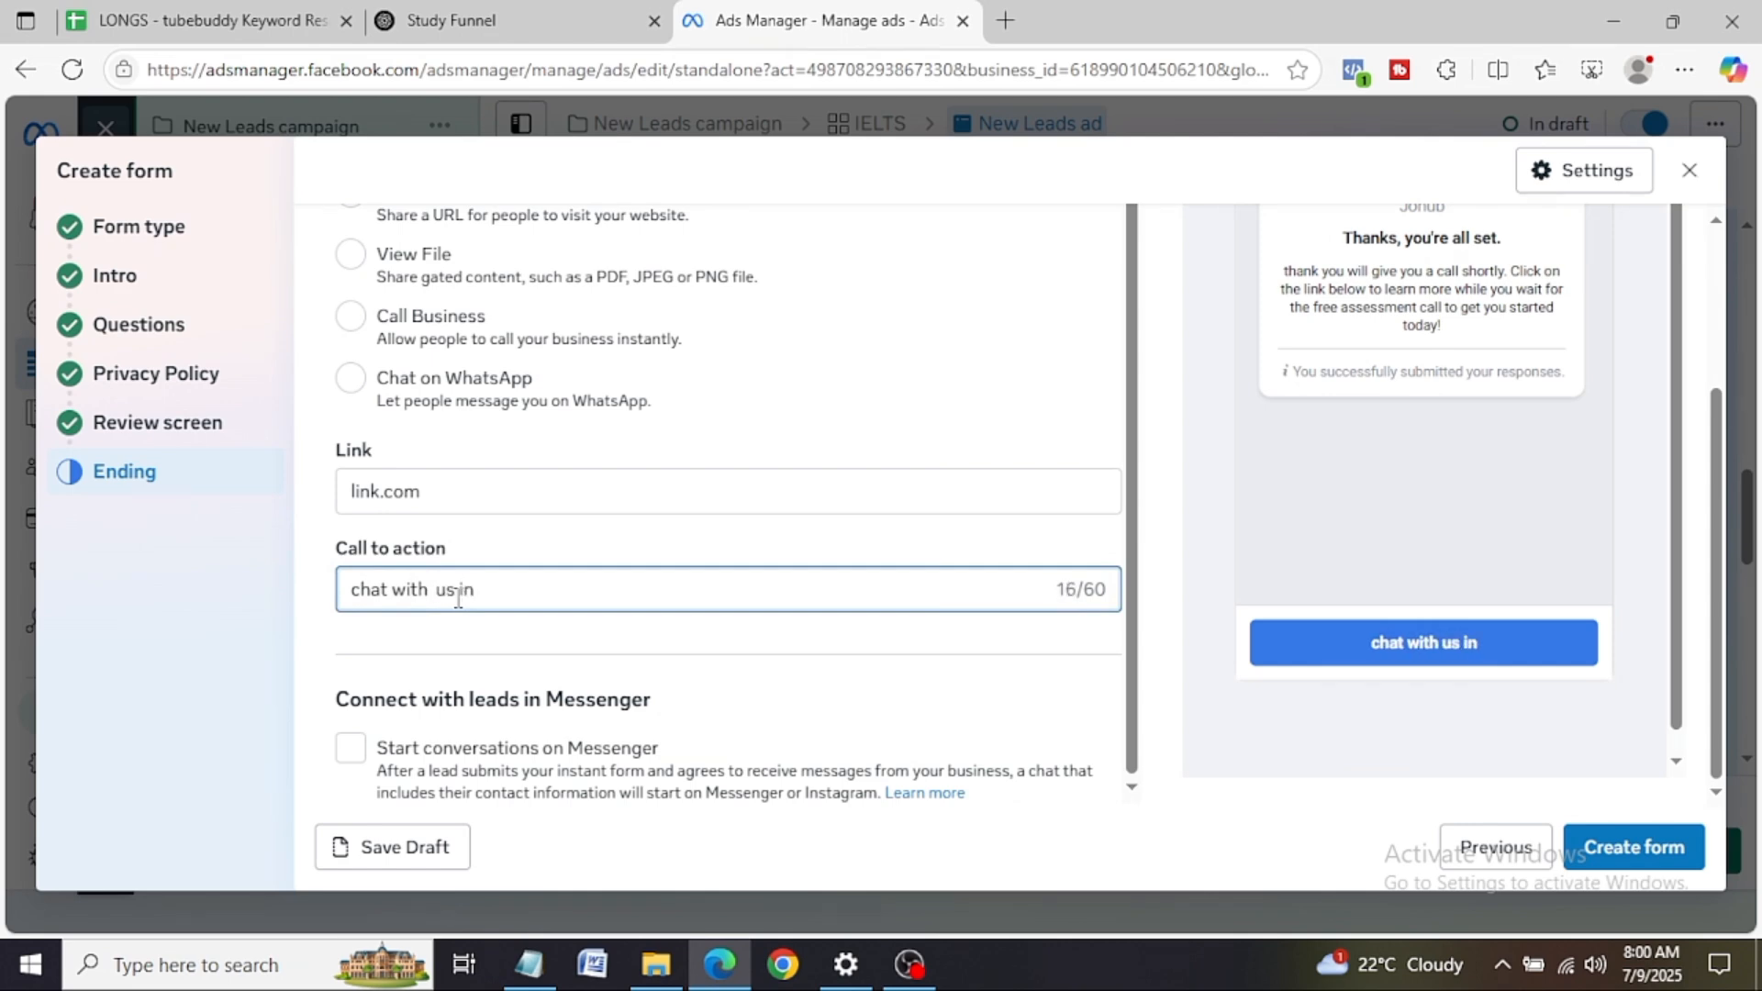
key(BackSpace)
key(BackSpace)
text(on waht)
key(BackSpace)
key(BackSpace)
key(BackSpace)
text(has)
key(BackSpace)
key(BackSpace)
text(as)
key(BackSpace)
text(tsapp)
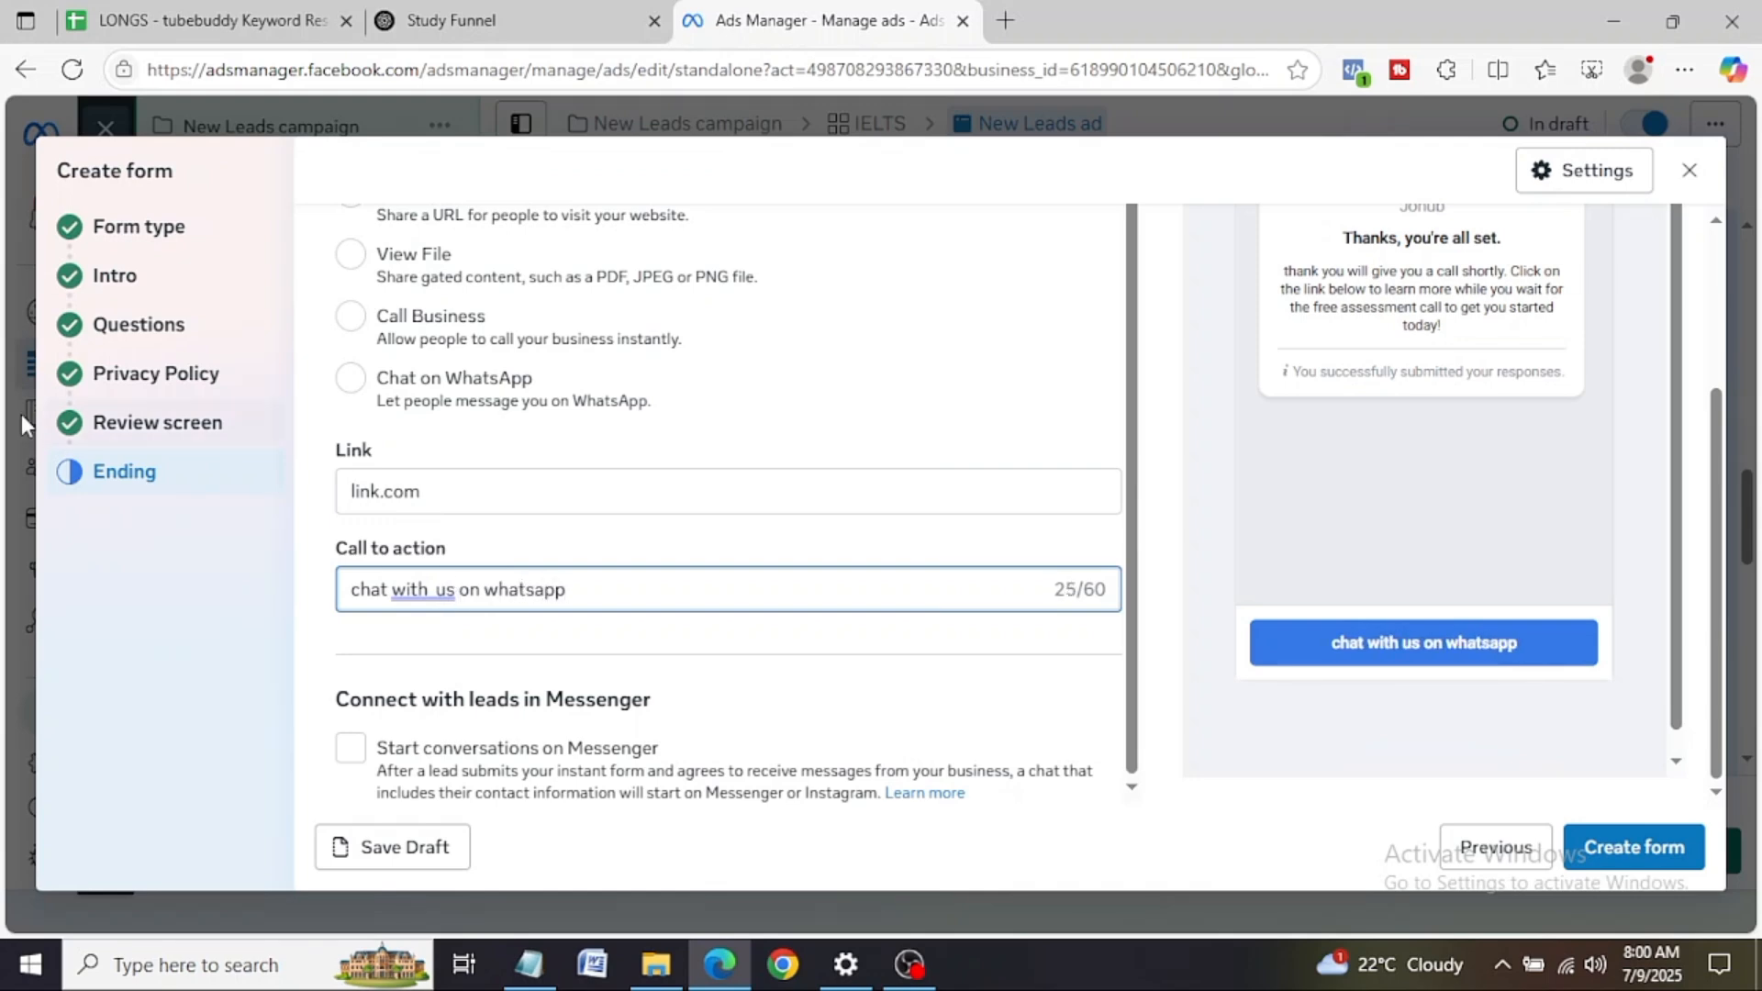
Step: Change the website link to wa.linki and switch the additional action to Chat on WhatsApp
drag(431, 492, 285, 498)
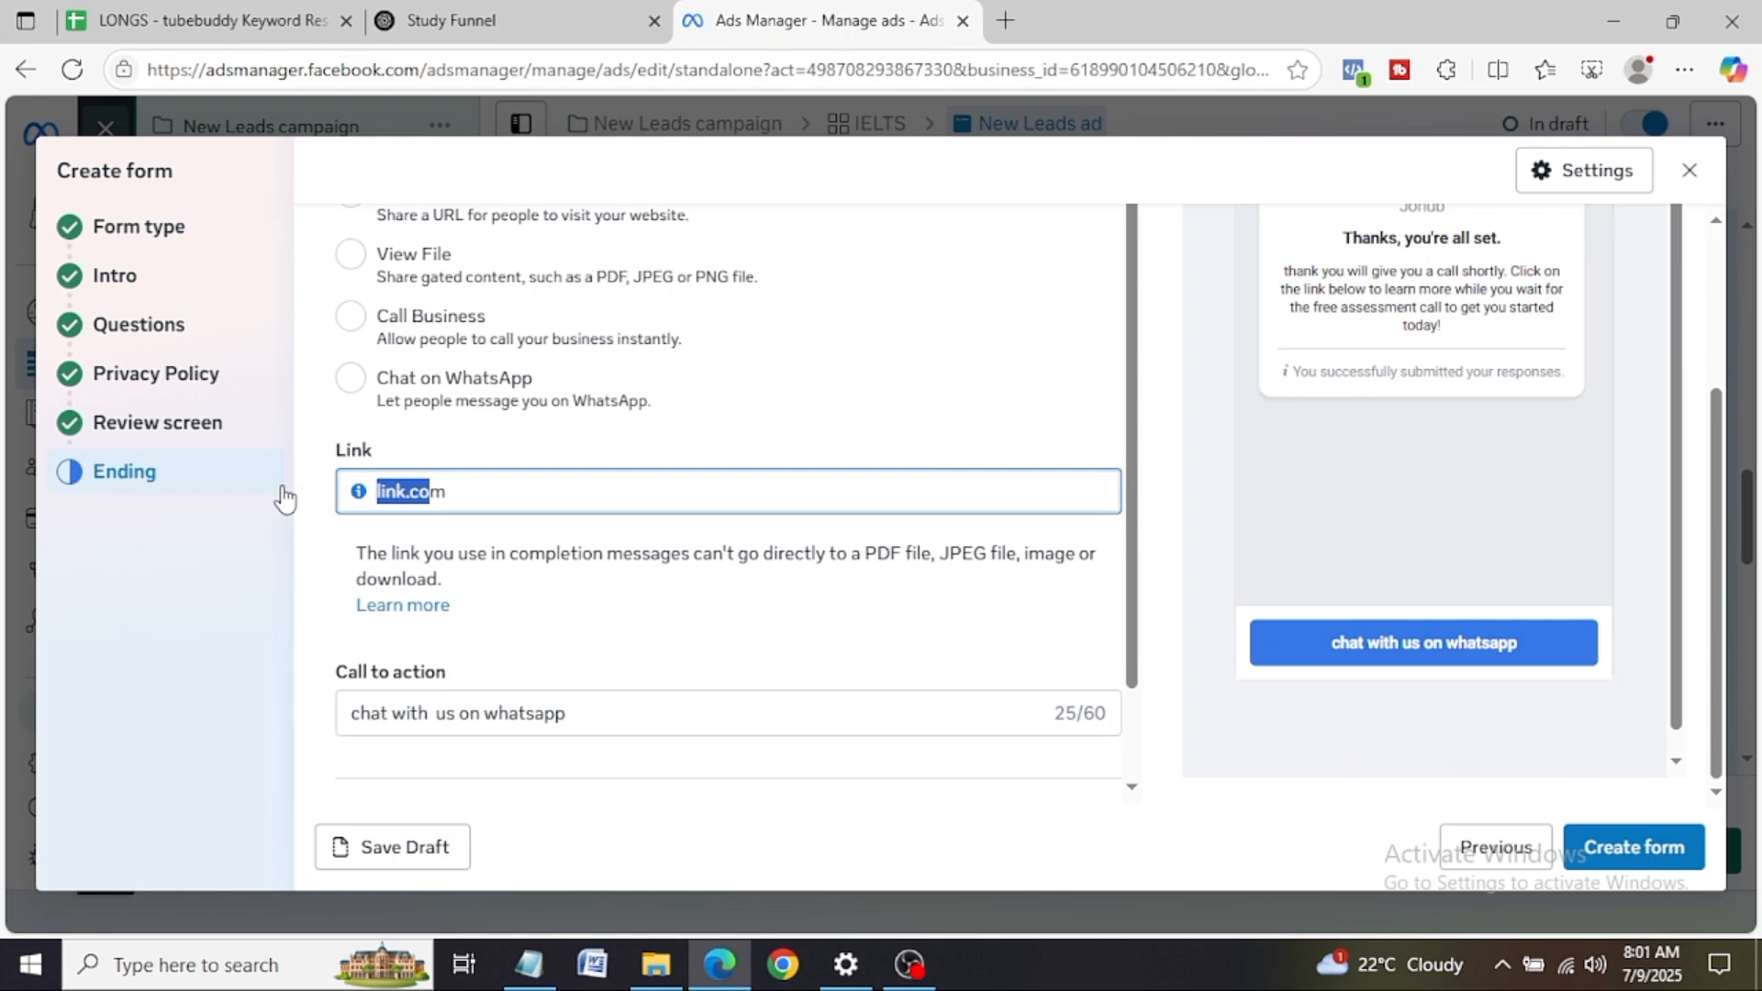
key(BackSpace)
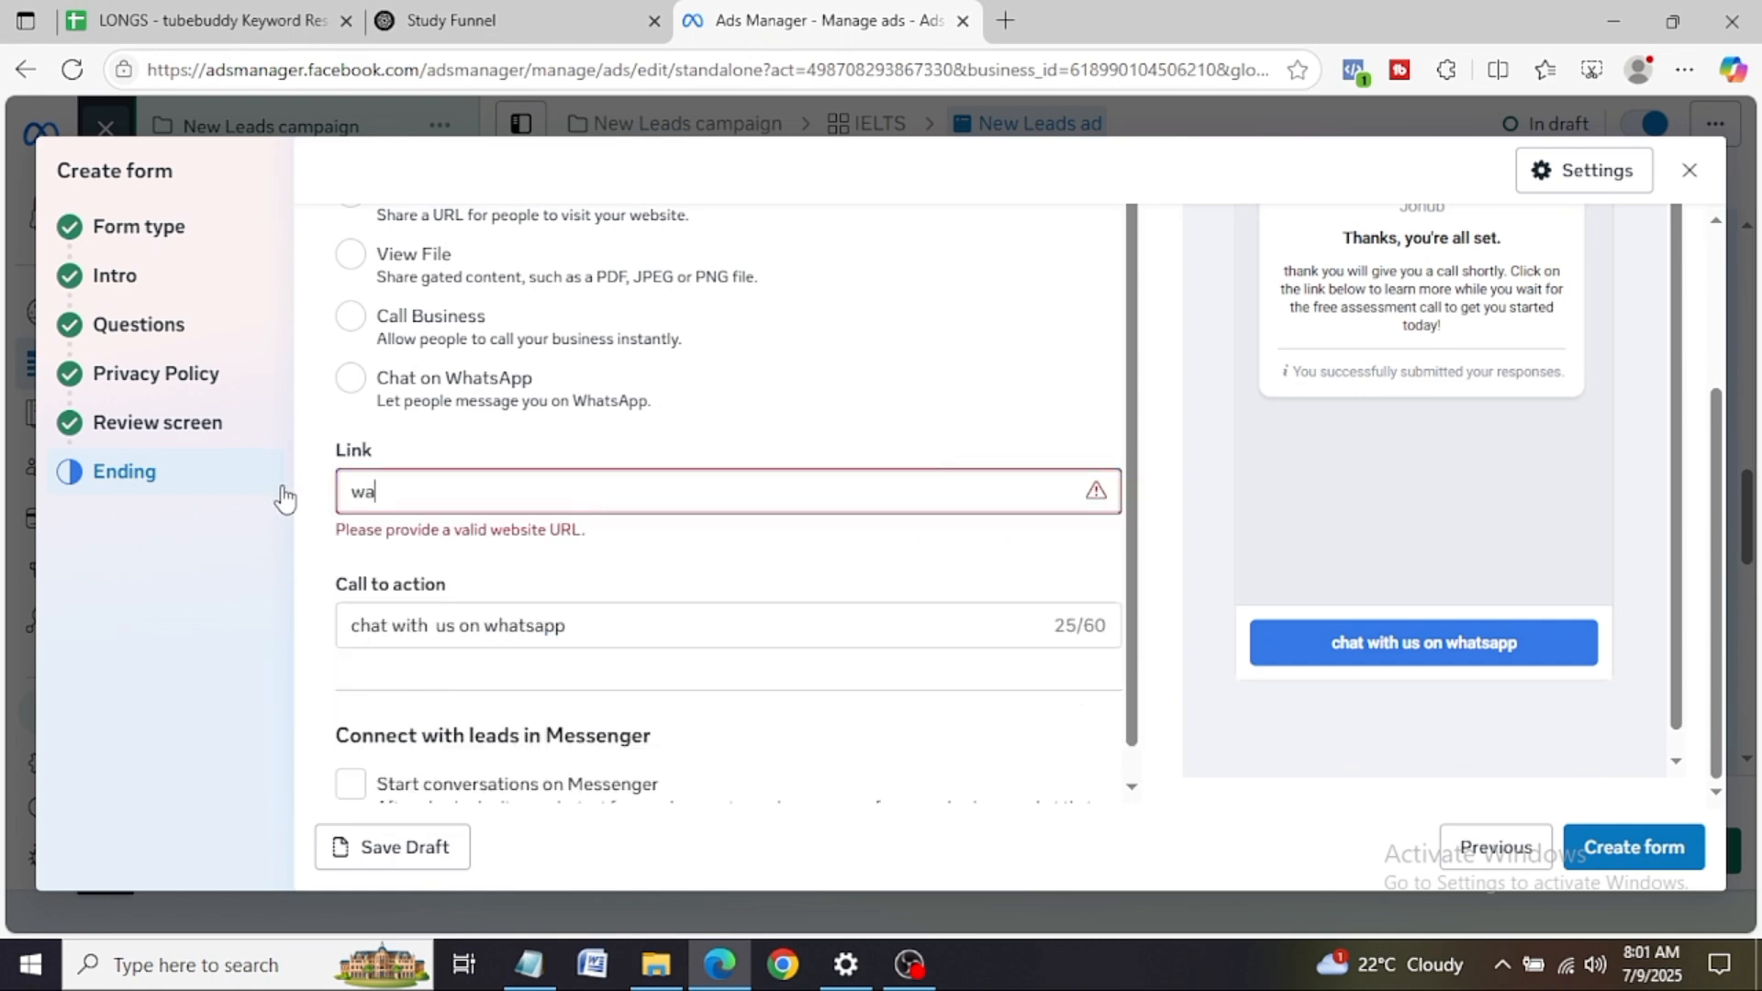
key(BackSpace)
text(linki)
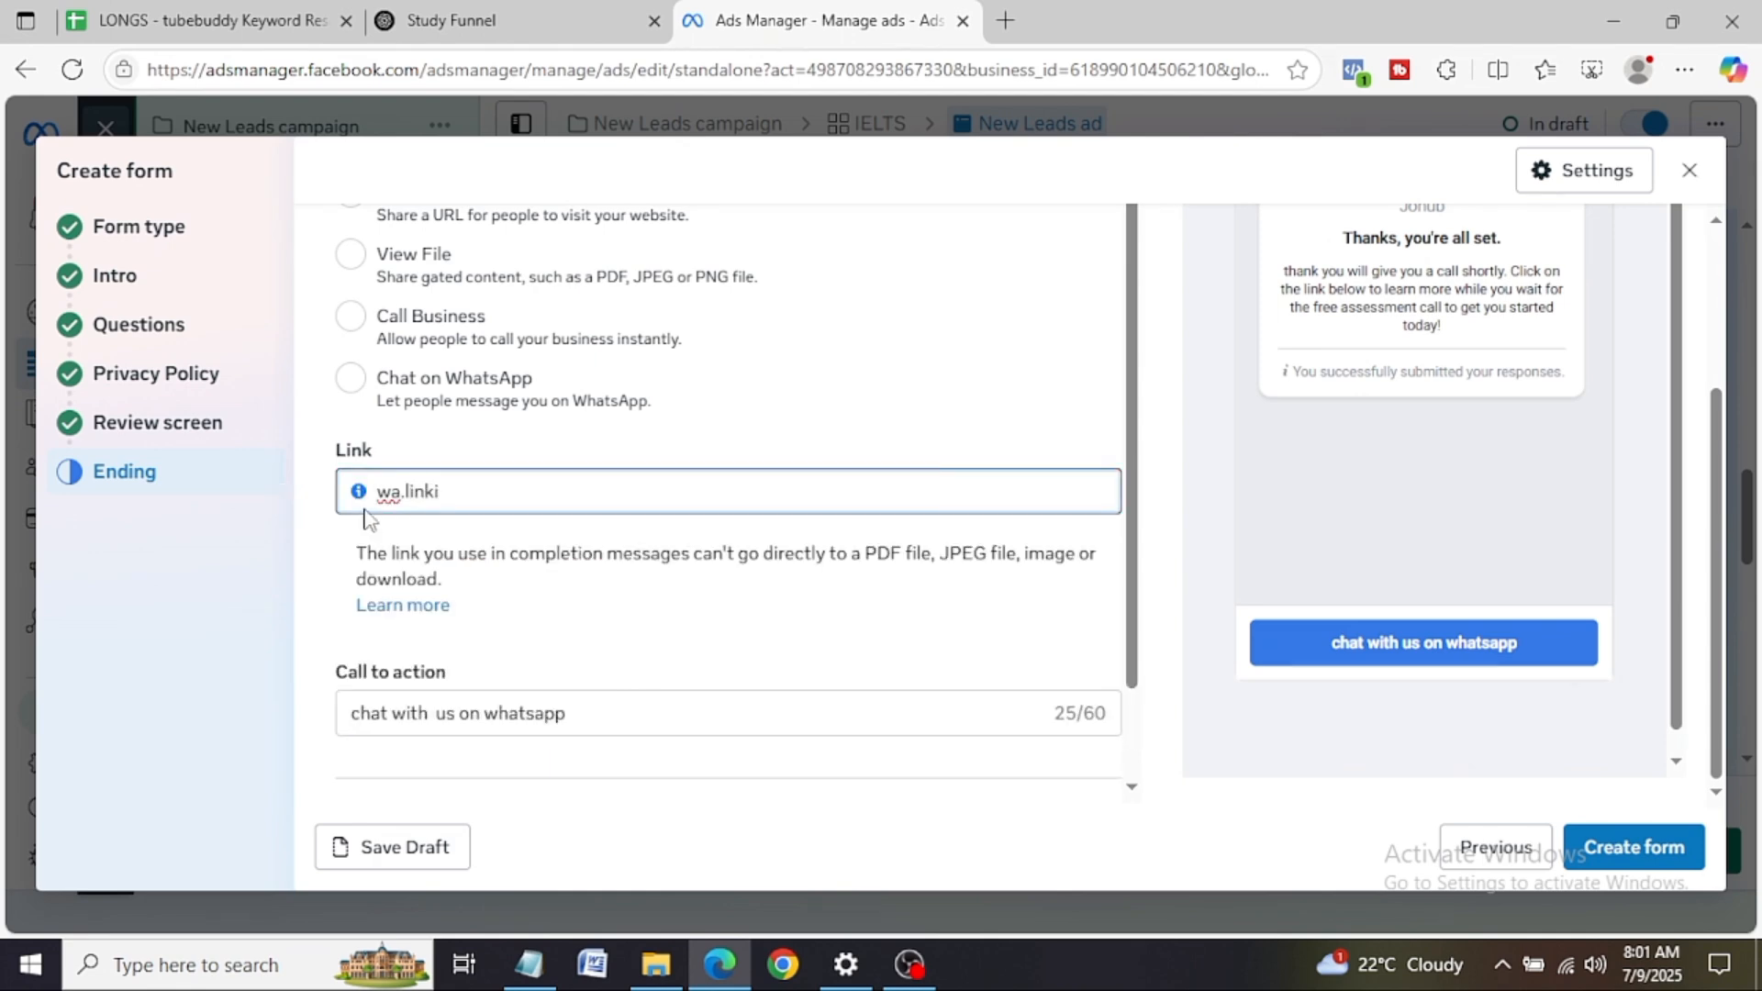
click(356, 386)
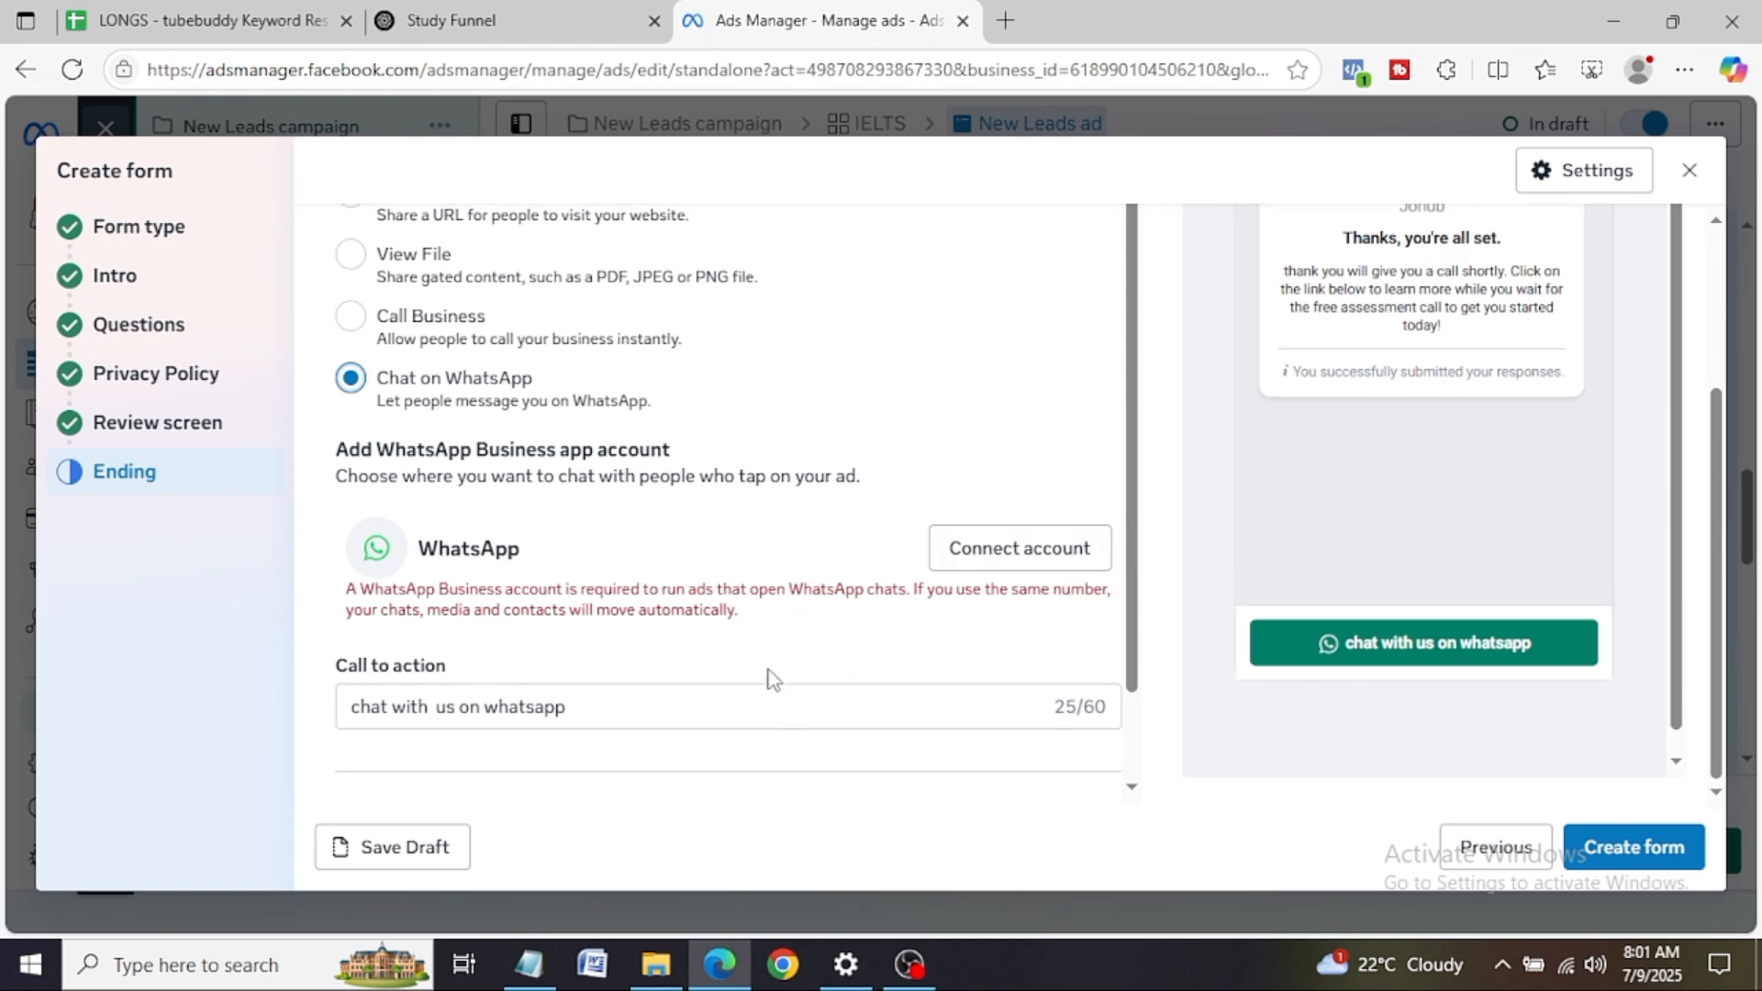
Step: Review the form configuration settings and back out of closing the lead form
click(1573, 169)
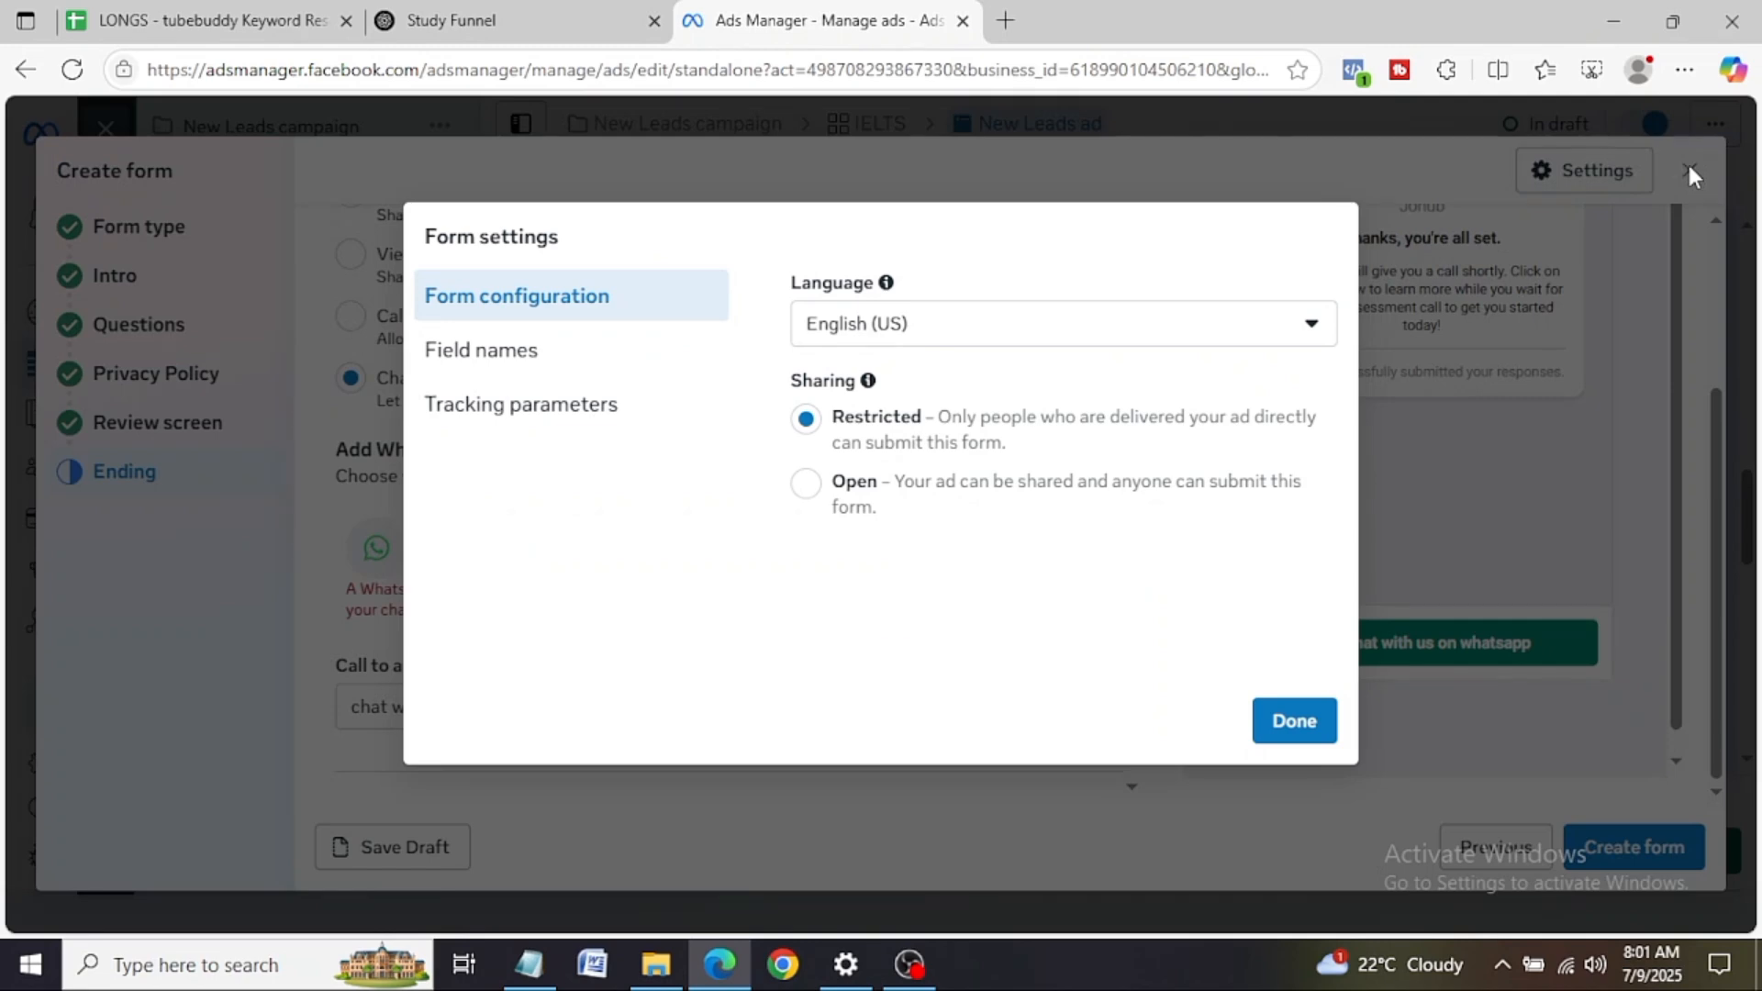
click(1295, 733)
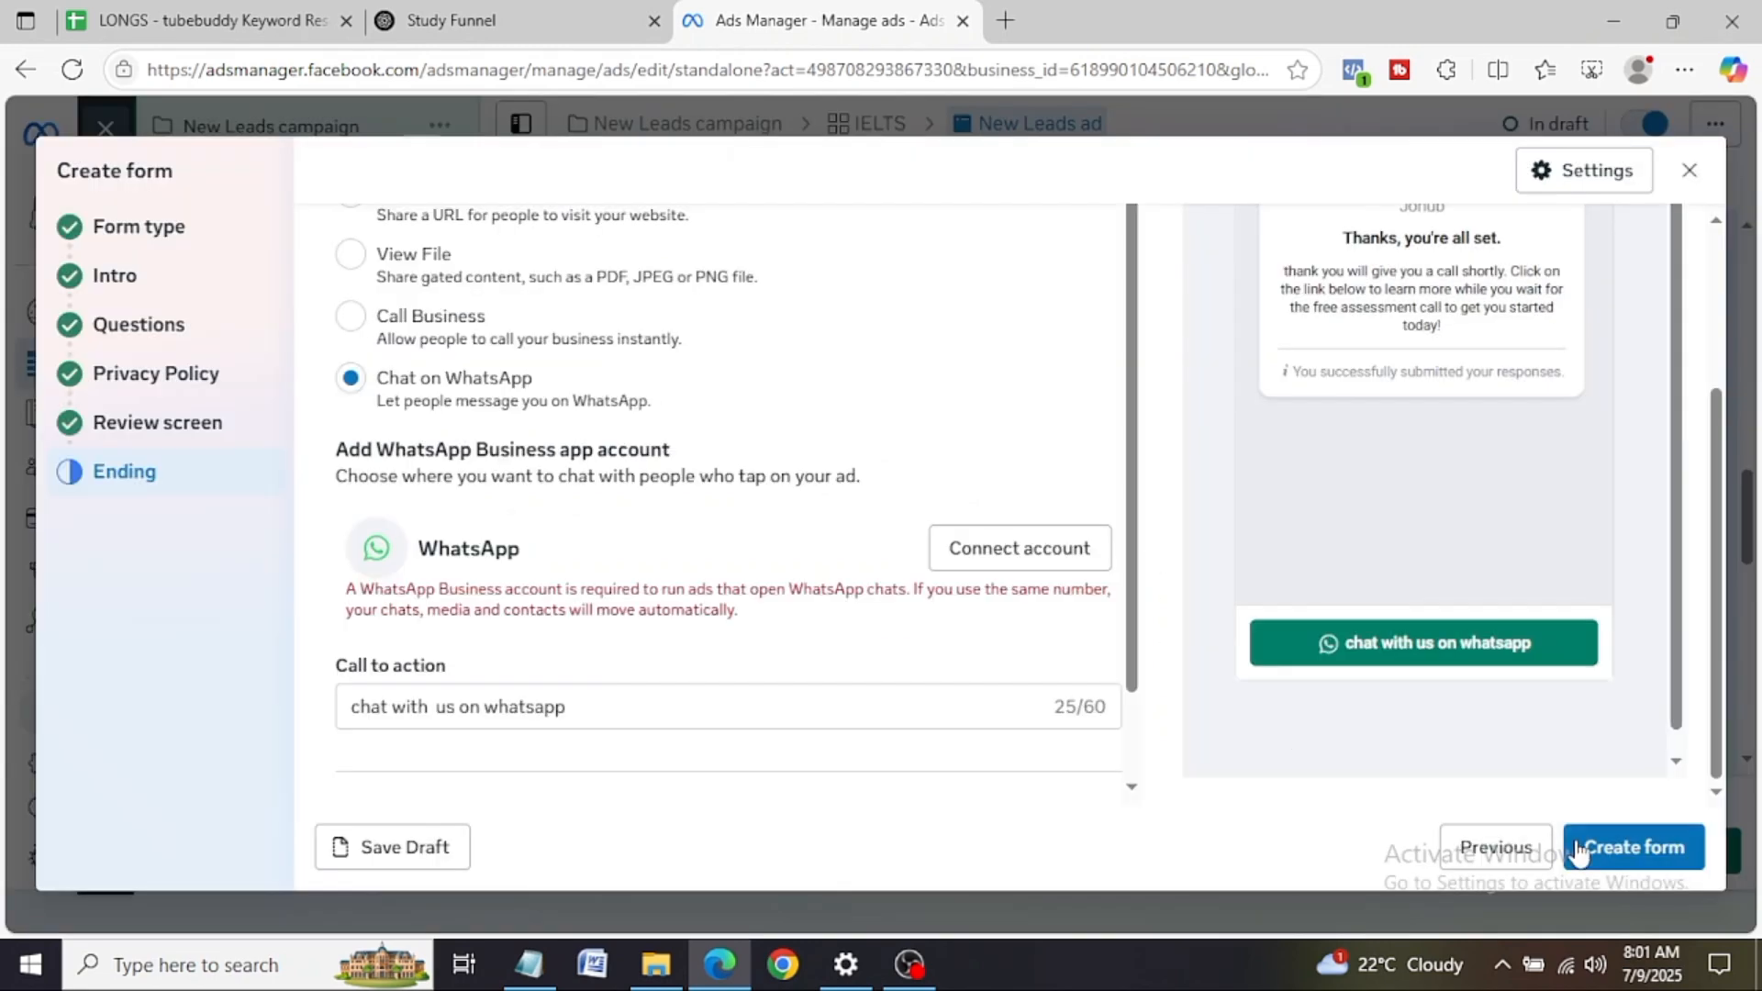
click(1690, 171)
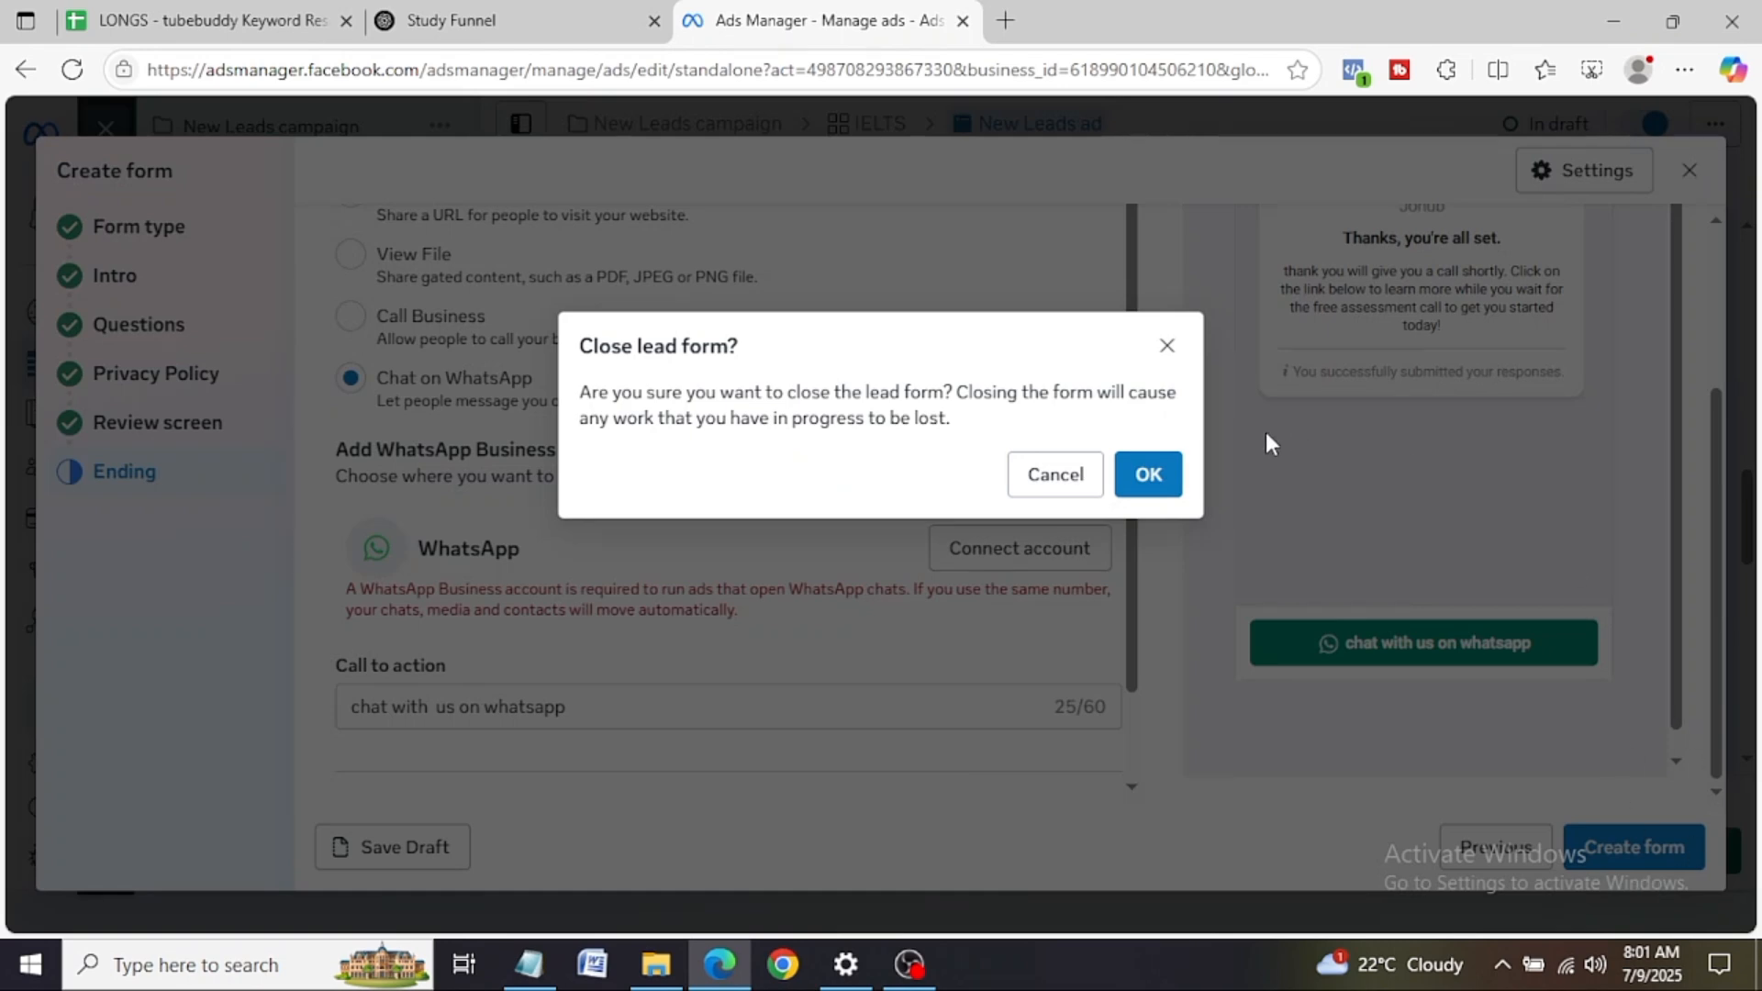
click(1056, 474)
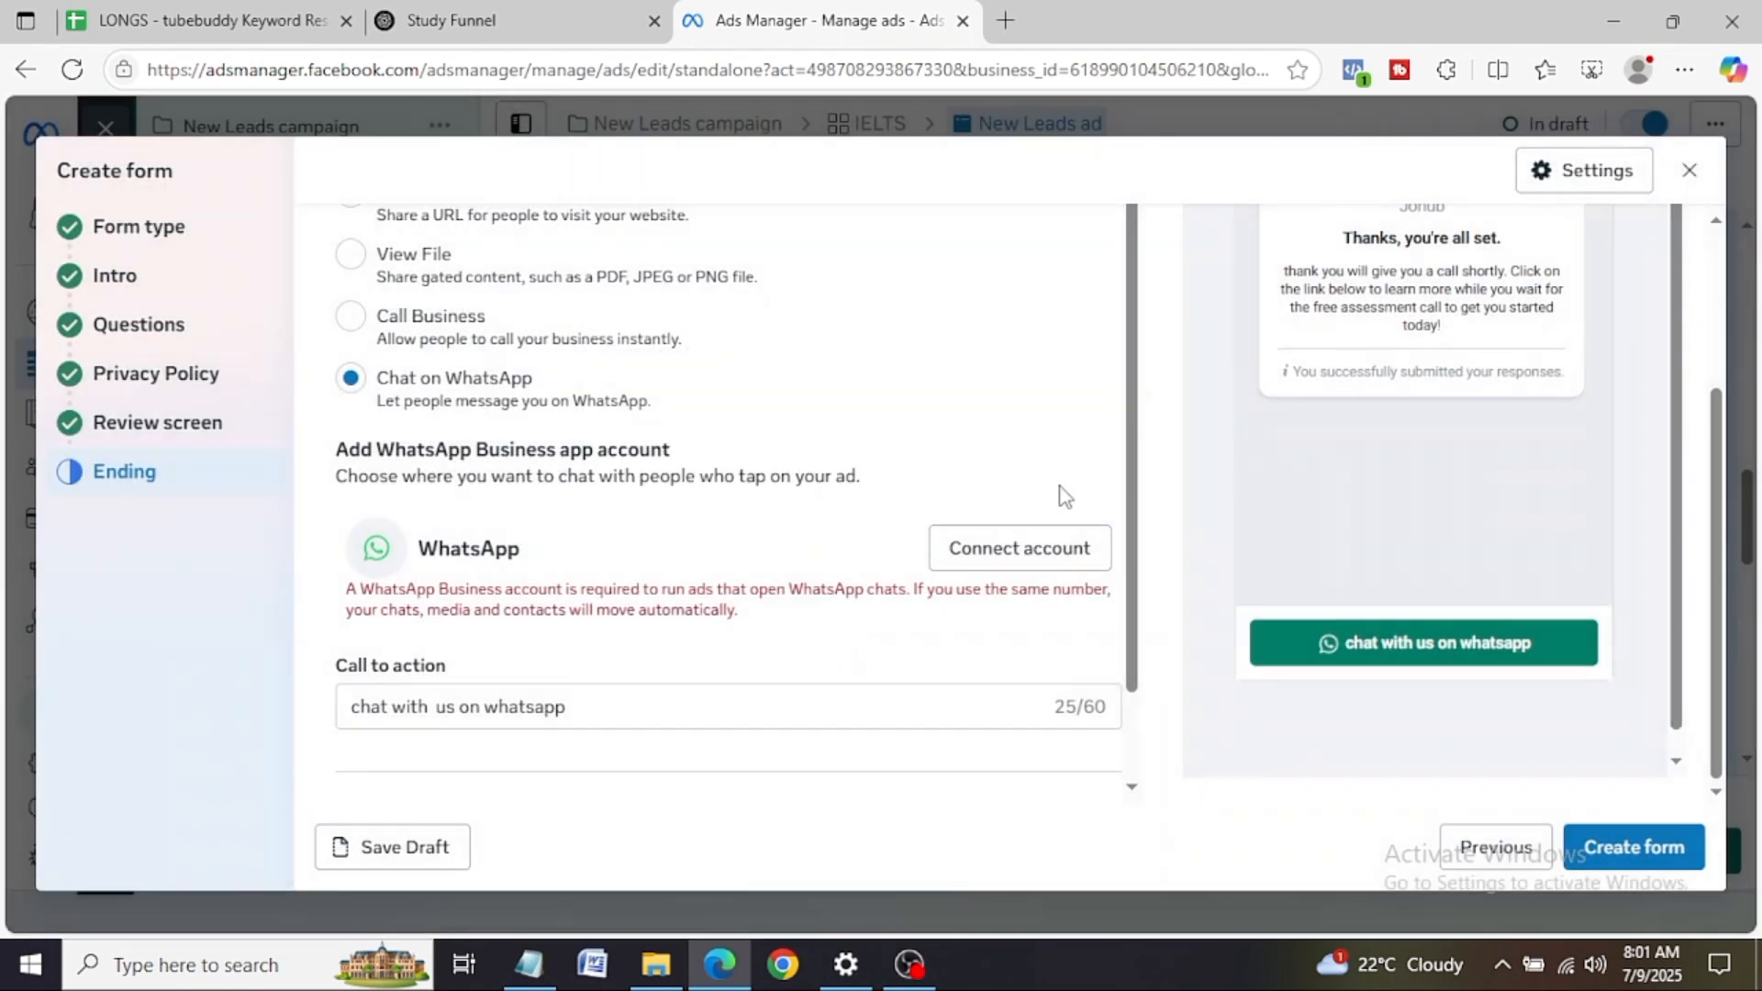